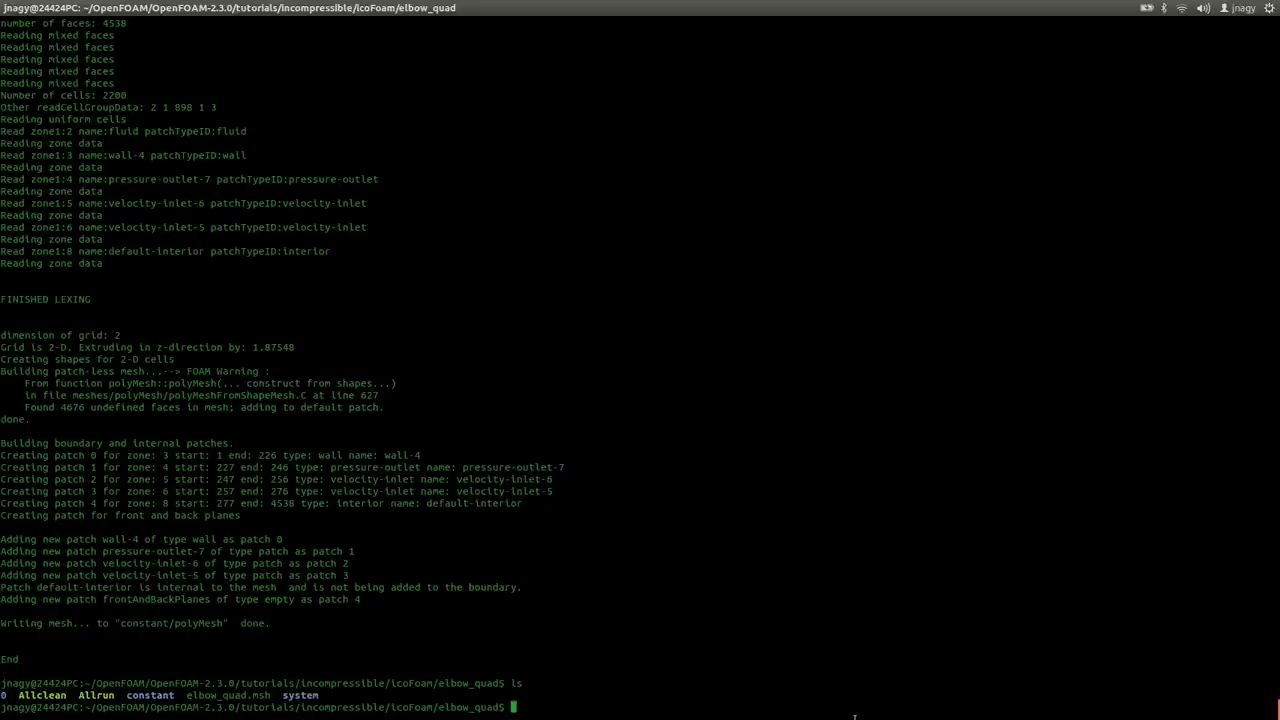
Go up to the elbow_tri case folder in the file manager, then return to gedit
{"action": "key", "text": "alt+Tab"}
{"action": "key", "text": "alt+Tab"}
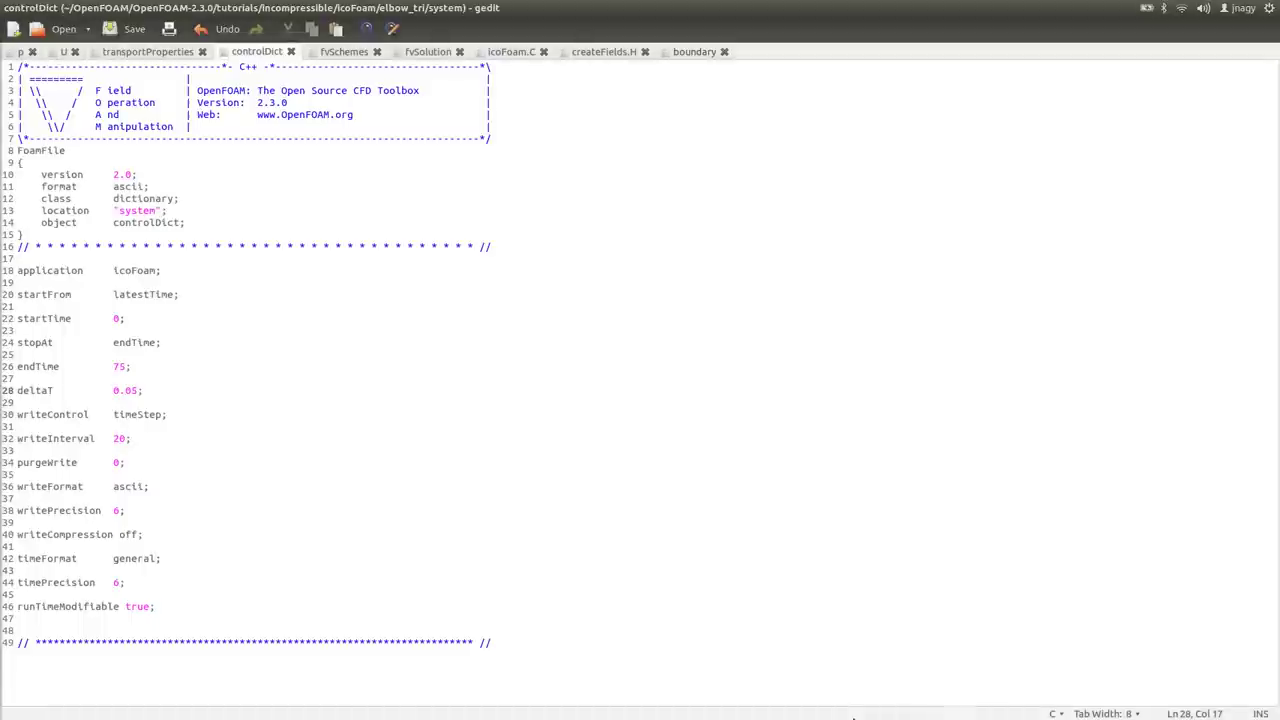
{"action": "key", "text": "alt+Tab"}
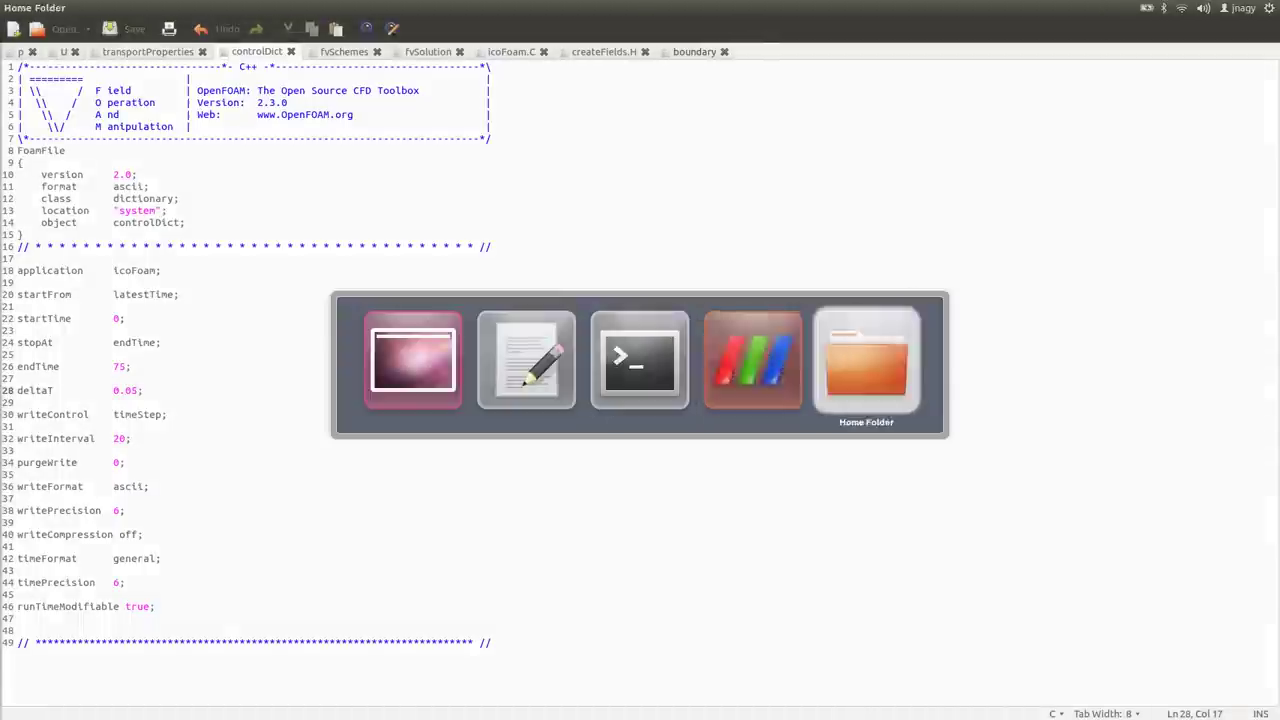
{"action": "left_click", "coordinate": [521, 29]}
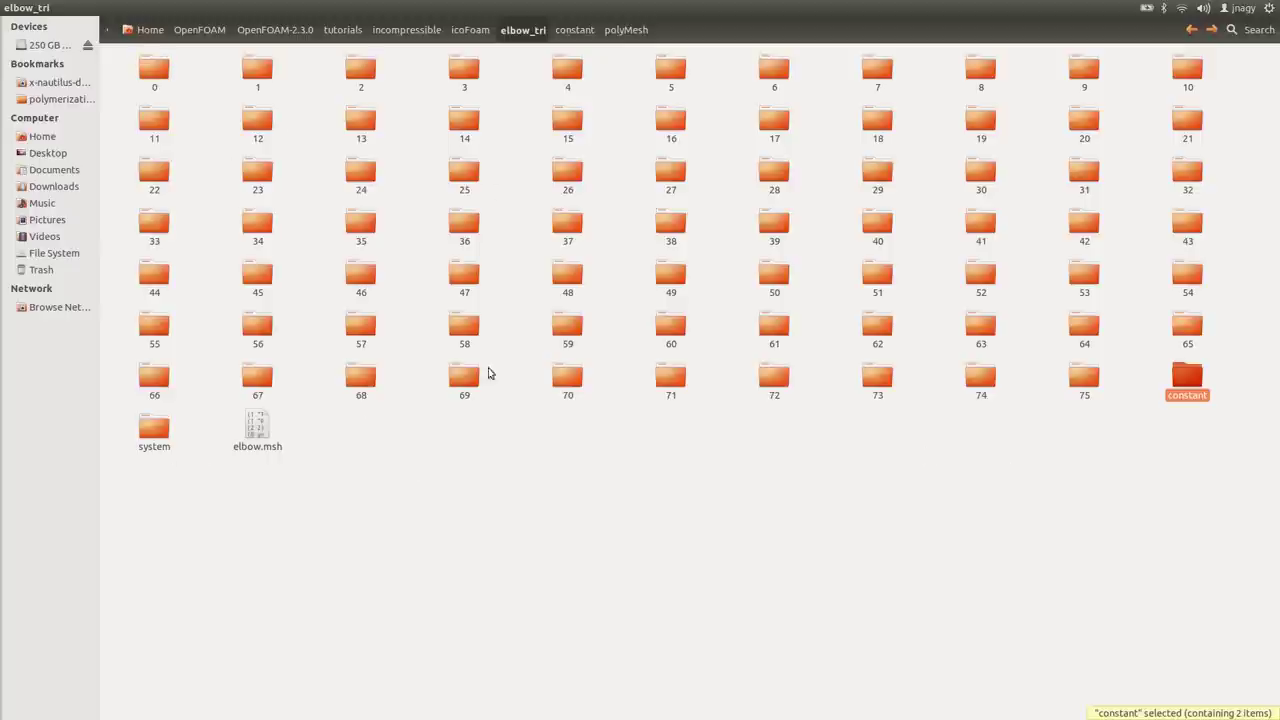
{"action": "key", "text": "alt+Tab"}
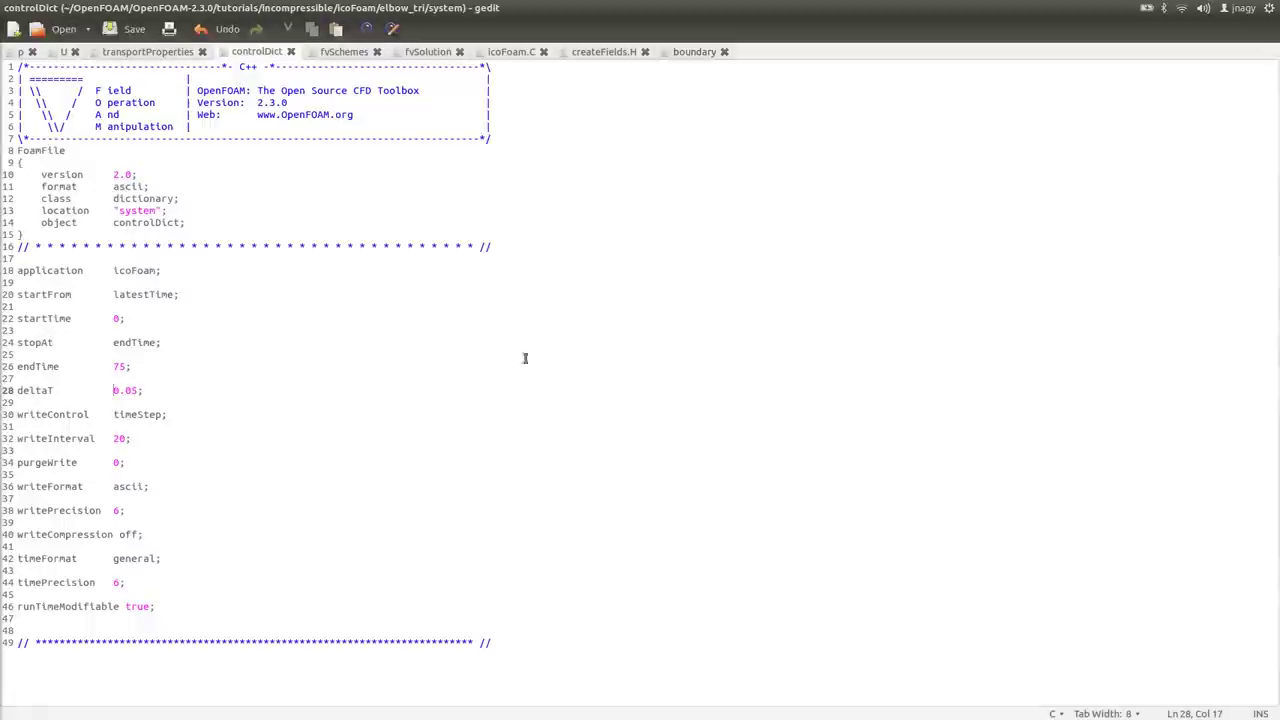
Review the p, U and transportProperties files, highlighting the viscosity nu line
{"action": "left_click", "coordinate": [22, 52]}
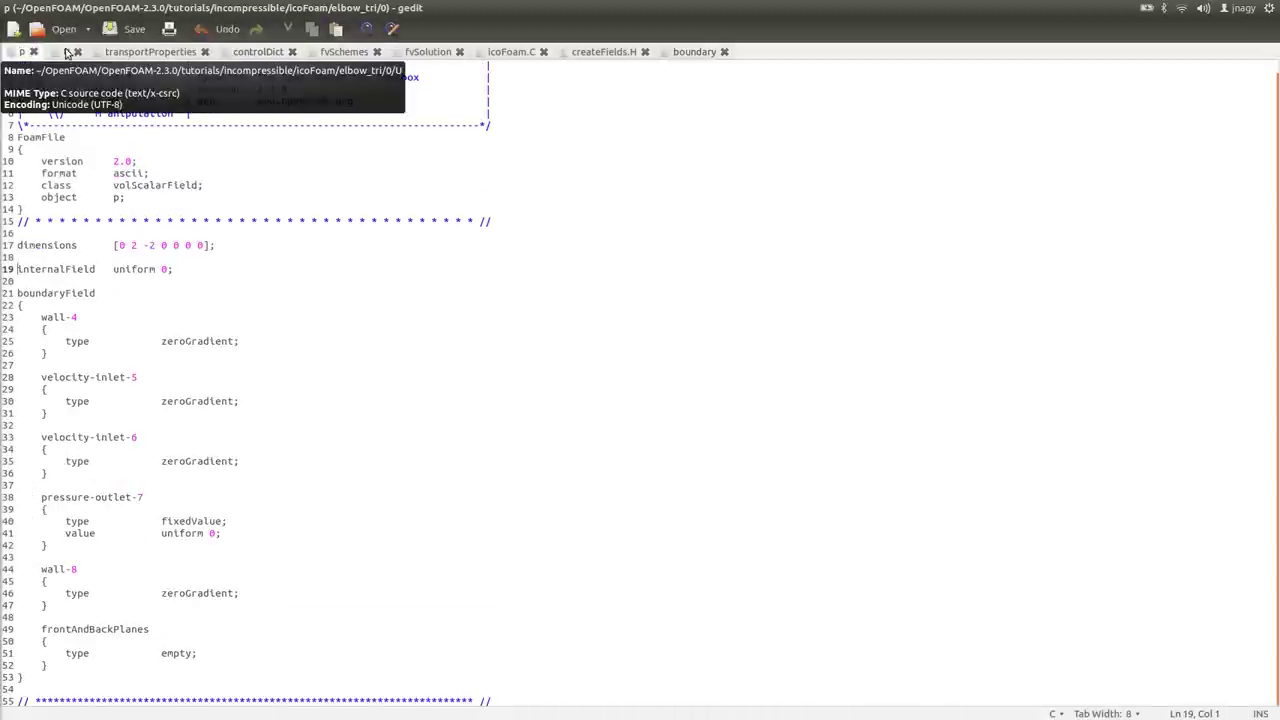
{"action": "left_click", "coordinate": [66, 52]}
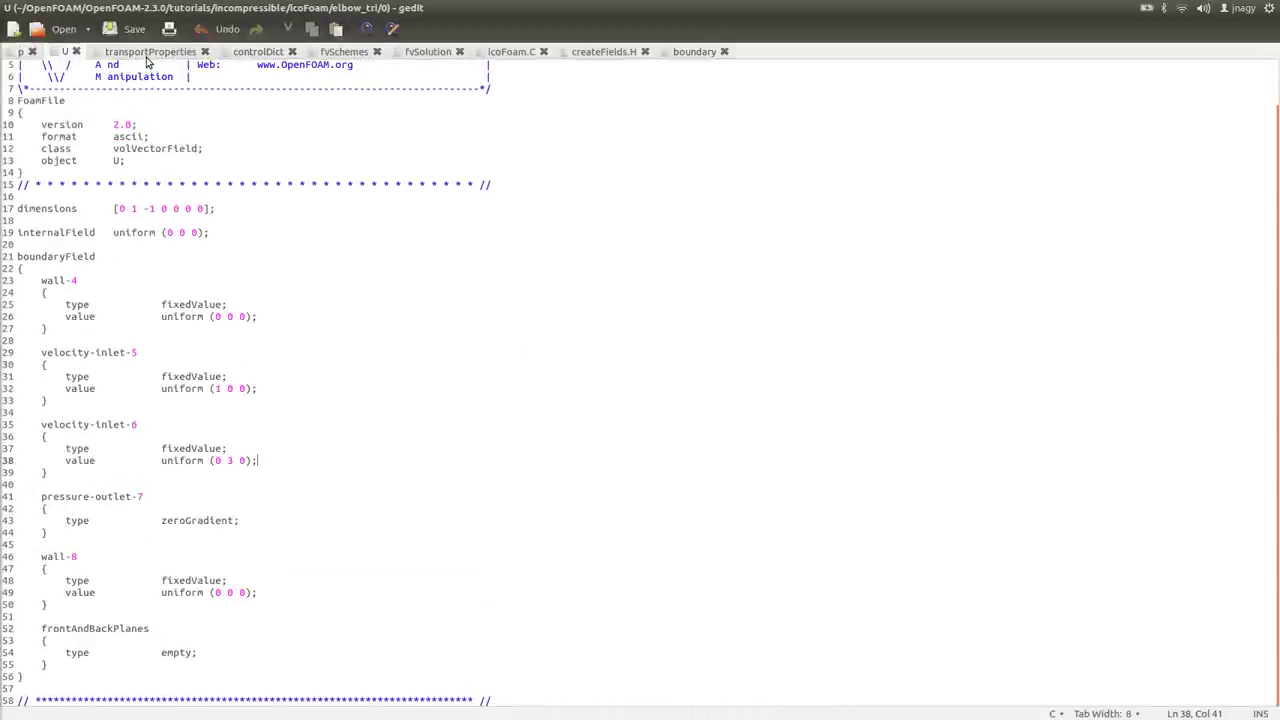
{"action": "left_click", "coordinate": [148, 52]}
{"action": "left_click_drag", "start_coordinate": [289, 276], "coordinate": [10, 276]}
{"action": "left_click", "coordinate": [319, 271]}
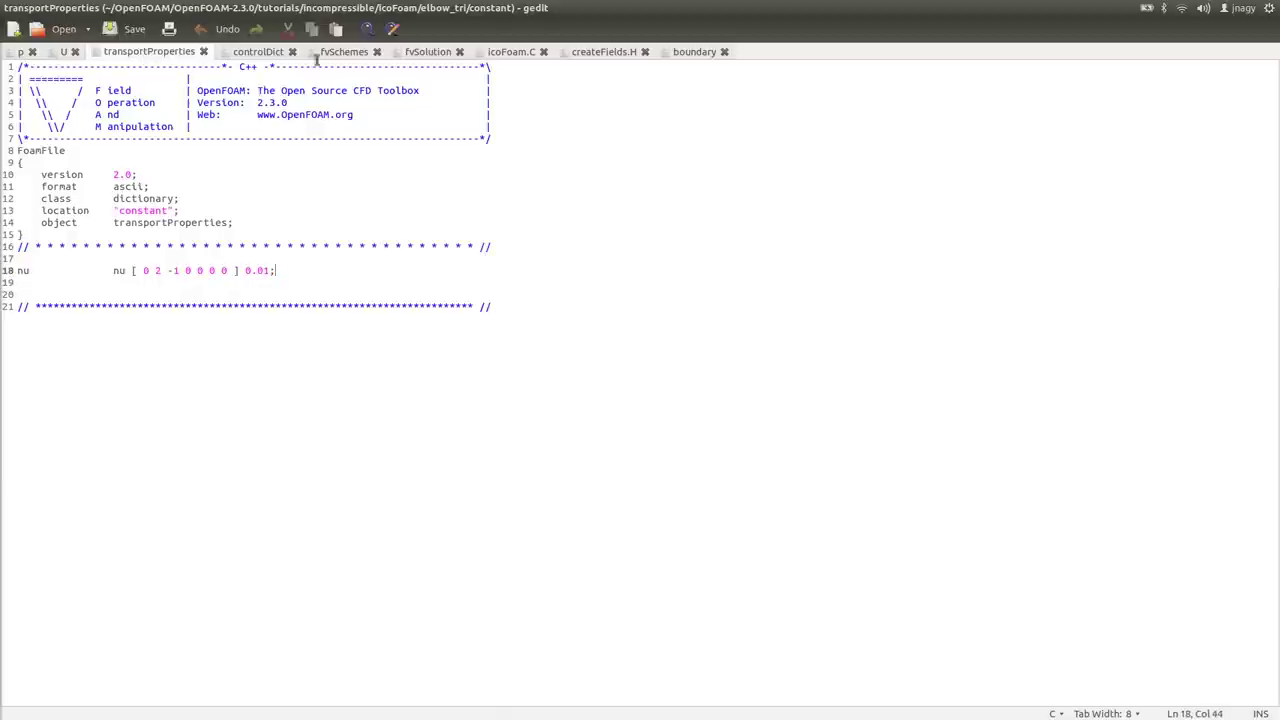
Recheck endTime 75 in controlDict and bring up the icoFoam.C solver source
{"action": "left_click", "coordinate": [268, 52]}
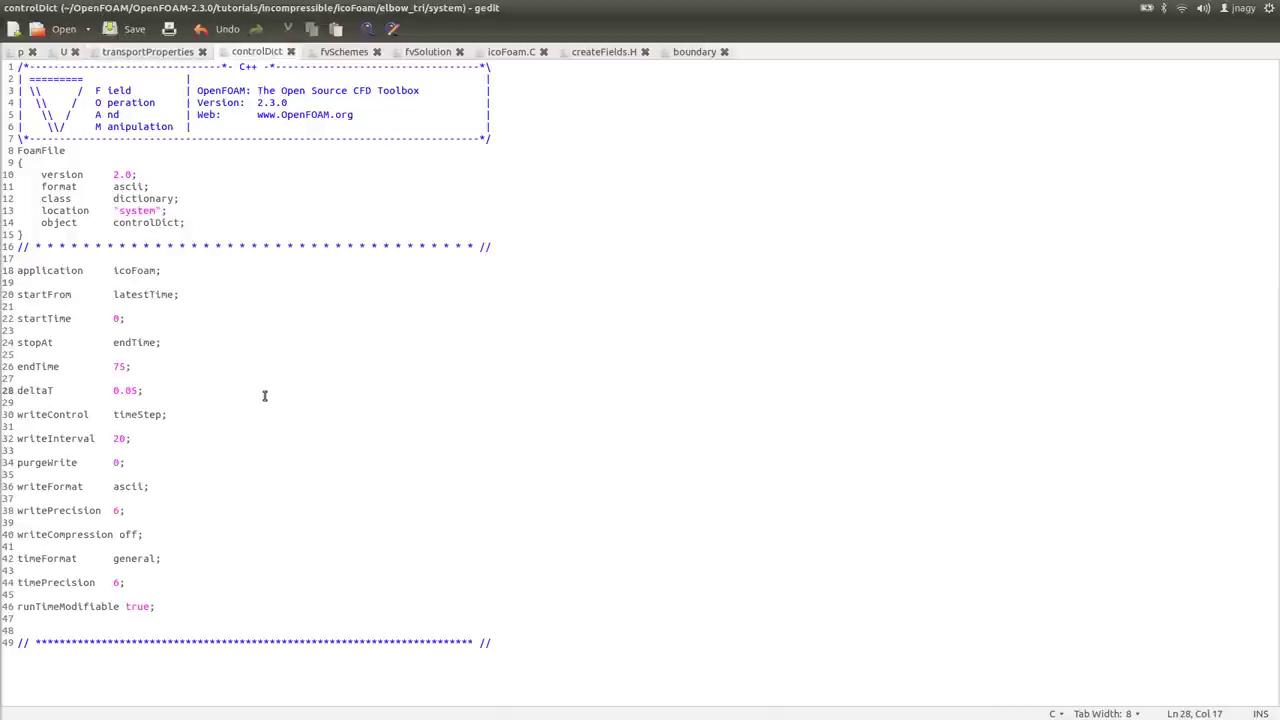
{"action": "left_click_drag", "start_coordinate": [140, 366], "coordinate": [5, 375]}
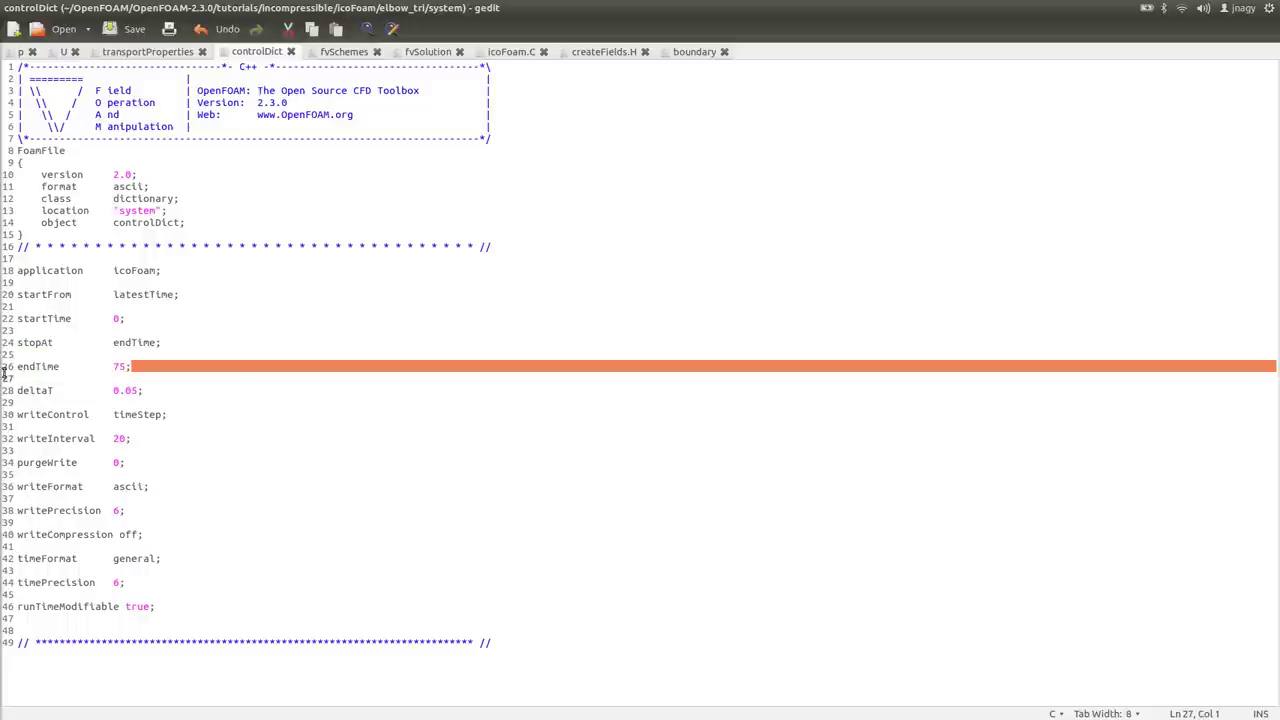
{"action": "left_click", "coordinate": [243, 366]}
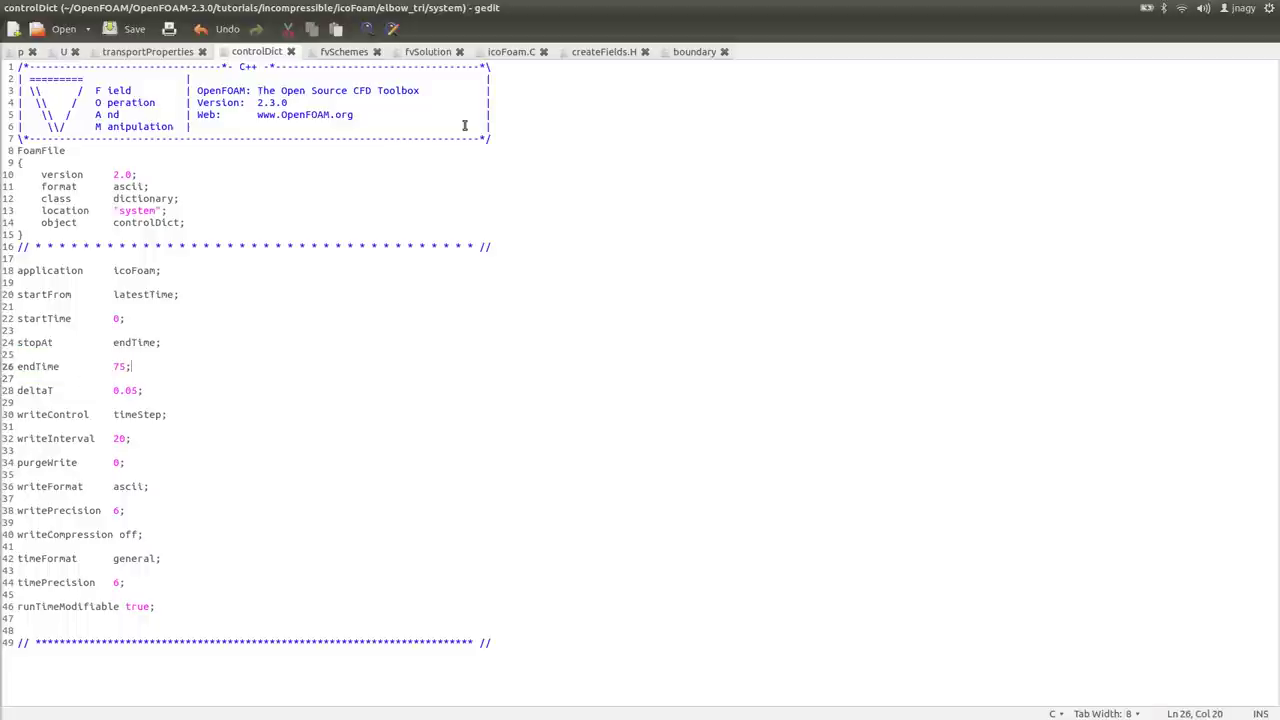
{"action": "left_click", "coordinate": [507, 52]}
{"action": "scroll", "coordinate": [290, 350], "scroll_direction": "down", "scroll_amount": 2}
{"action": "scroll", "coordinate": [226, 358], "scroll_direction": "up", "scroll_amount": 5}
Find the wall-4 patch name in the boundary file and match it in the U file
{"action": "scroll", "coordinate": [226, 358], "scroll_direction": "down", "scroll_amount": 5}
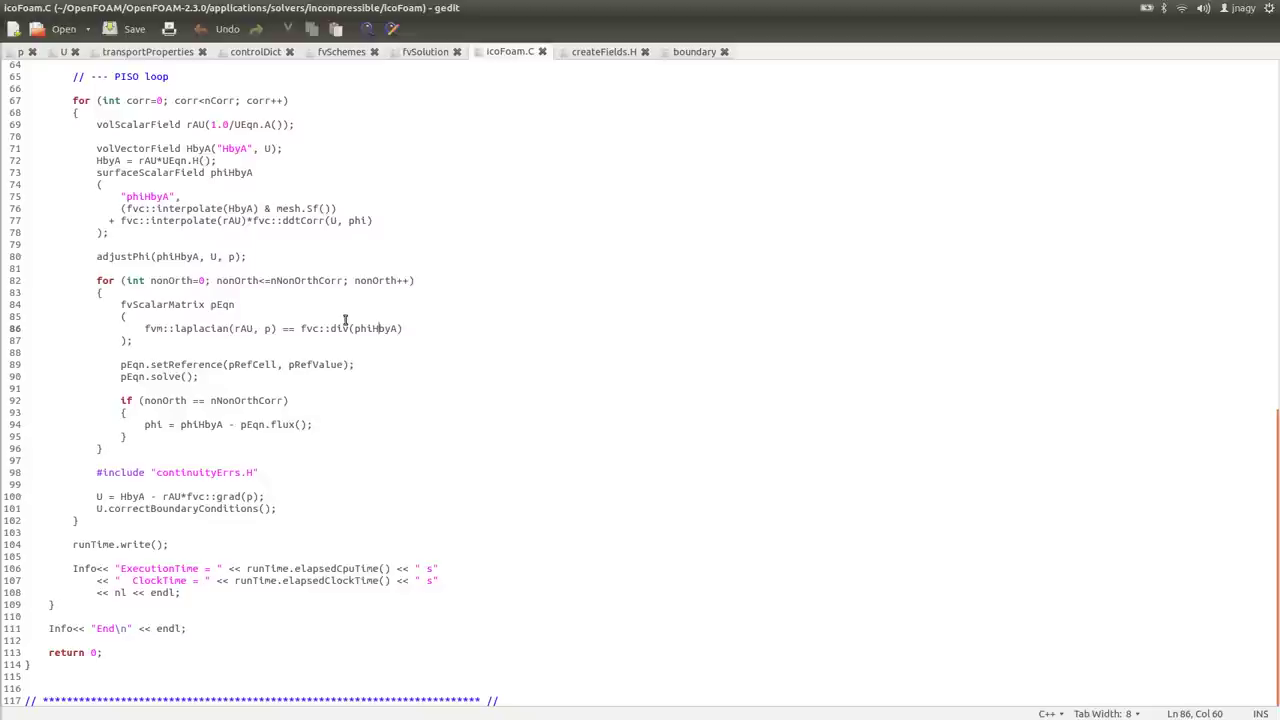
{"action": "left_click", "coordinate": [692, 52]}
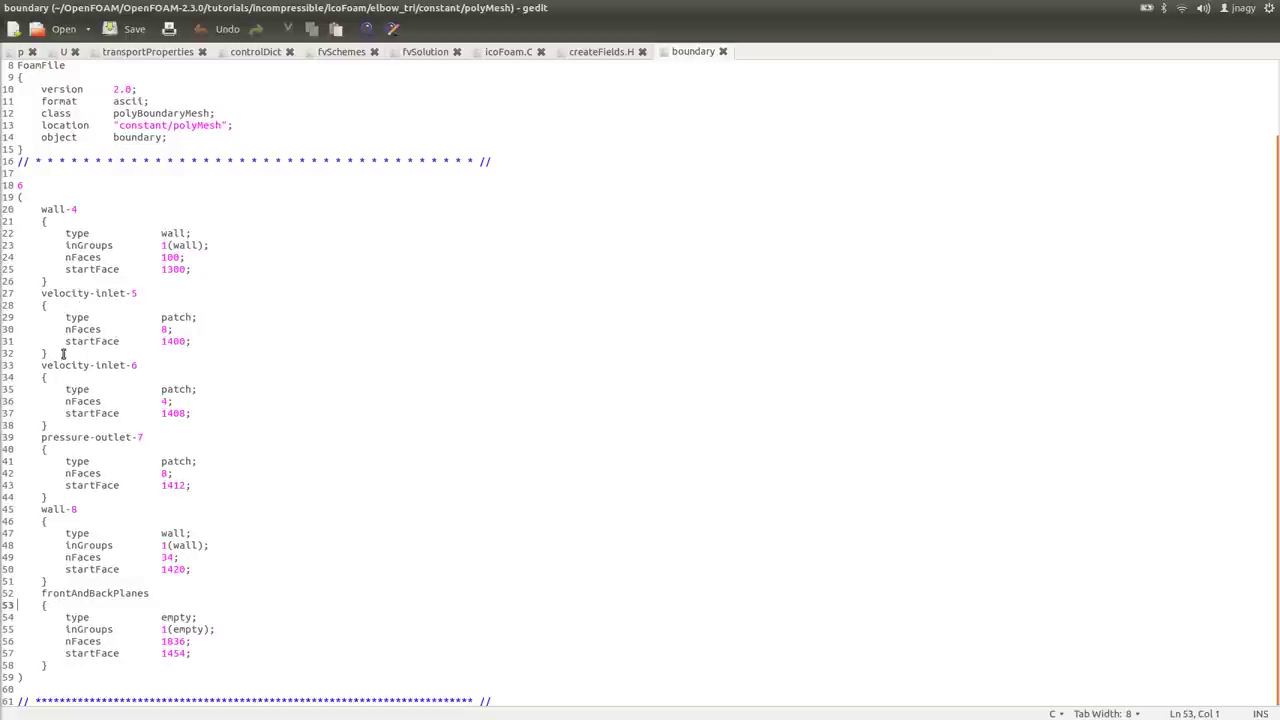
{"action": "left_click_drag", "start_coordinate": [78, 209], "coordinate": [6, 206]}
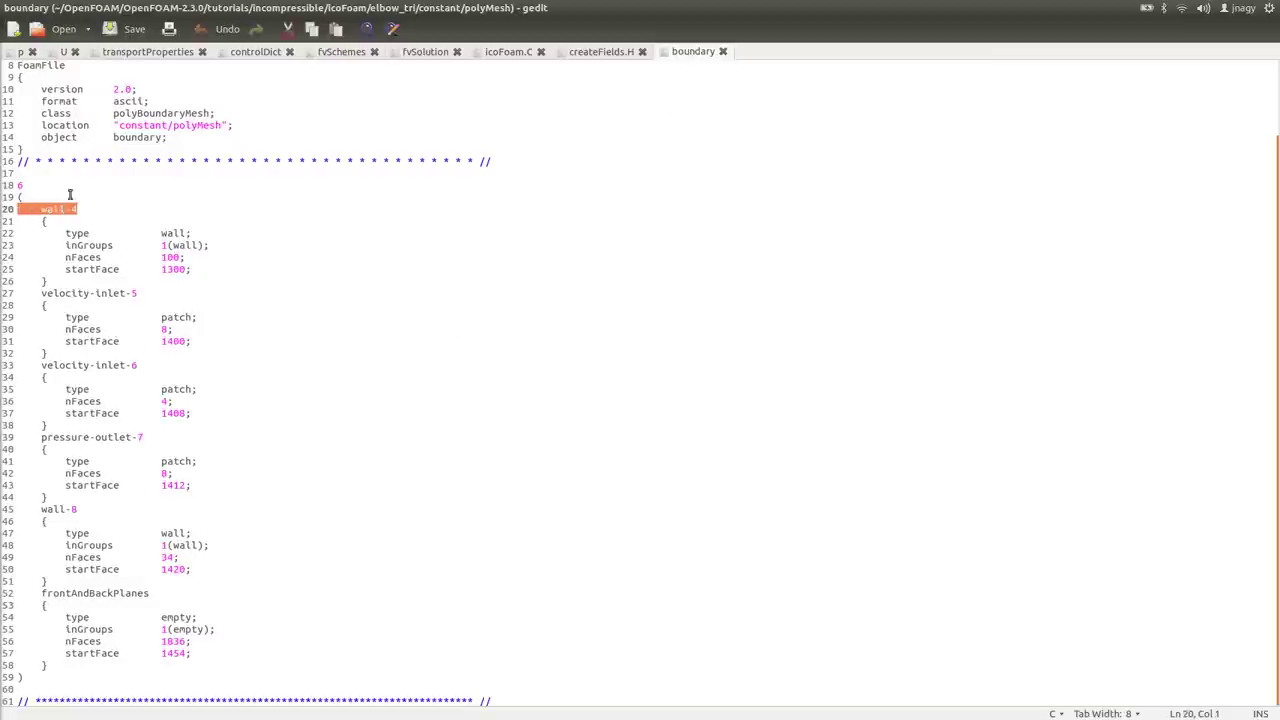
{"action": "left_click", "coordinate": [64, 51]}
{"action": "left_click_drag", "start_coordinate": [80, 280], "coordinate": [5, 283]}
{"action": "left_click", "coordinate": [192, 331]}
Recolour the ParaView elbow mesh by velocity U instead of pressure p
{"action": "key", "text": "alt+Tab"}
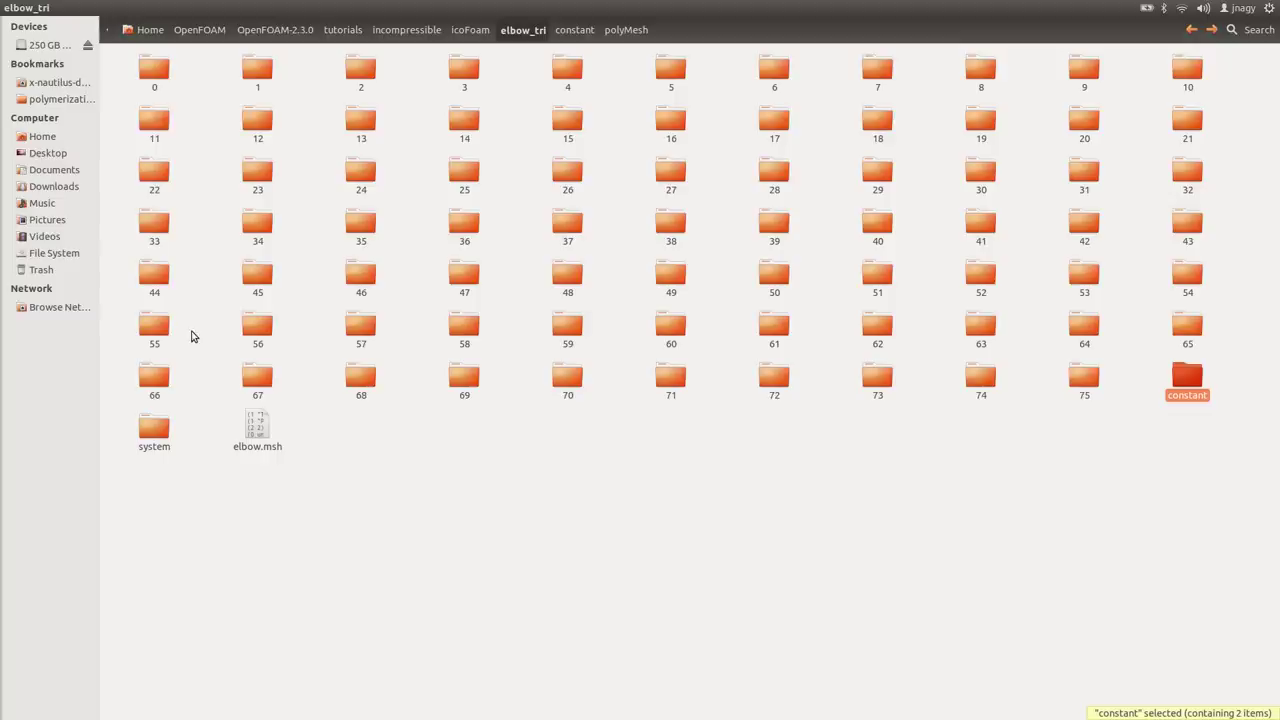
{"action": "key", "text": "alt+Tab"}
{"action": "key", "text": "Tab"}
{"action": "key", "text": "Tab"}
{"action": "key", "text": "Tab"}
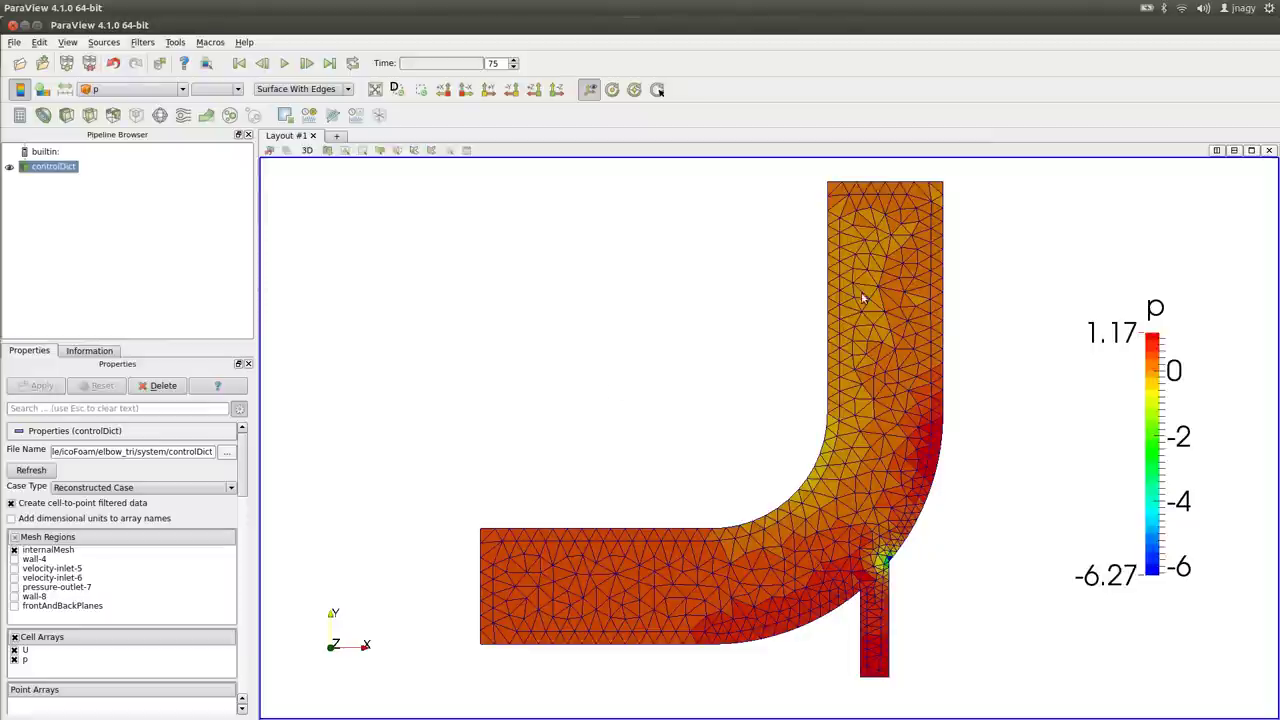
{"action": "left_click", "coordinate": [155, 89]}
{"action": "left_click", "coordinate": [125, 134]}
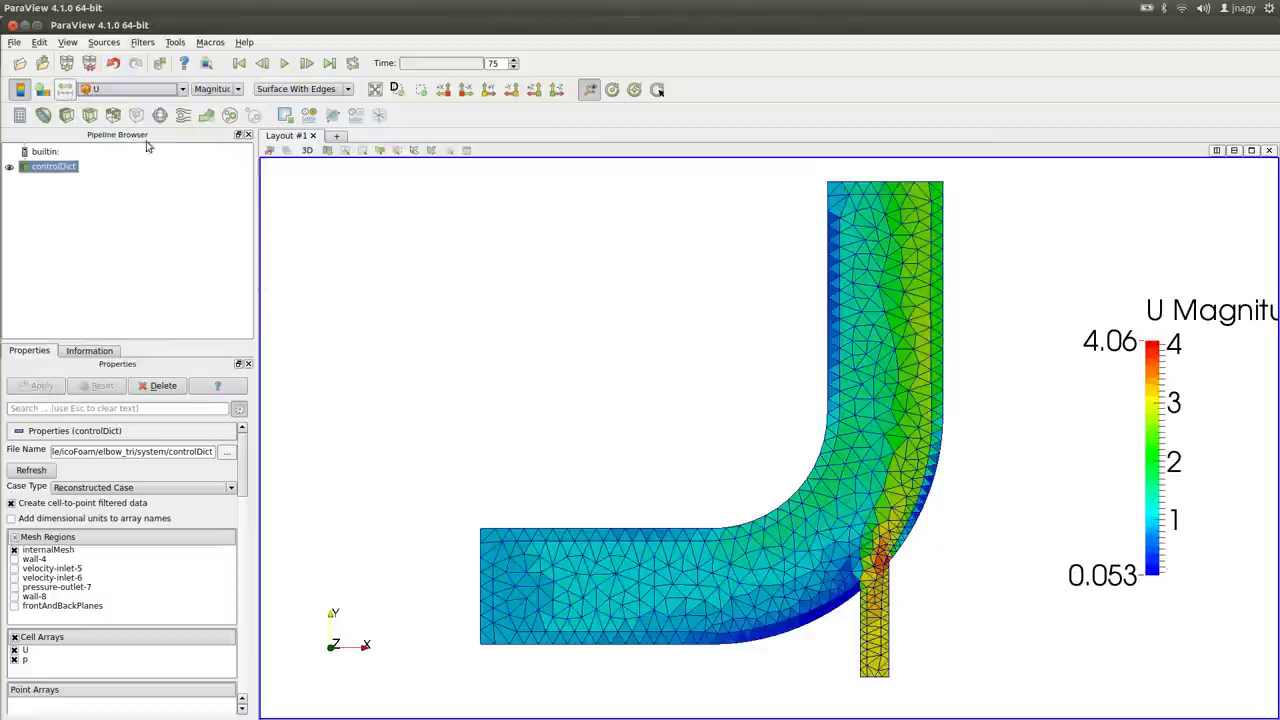
{"action": "key", "text": "alt+Tab"}
{"action": "key", "text": "alt+Tab"}
{"action": "key", "text": "alt+Tab"}
{"action": "key", "text": "alt+Tab"}
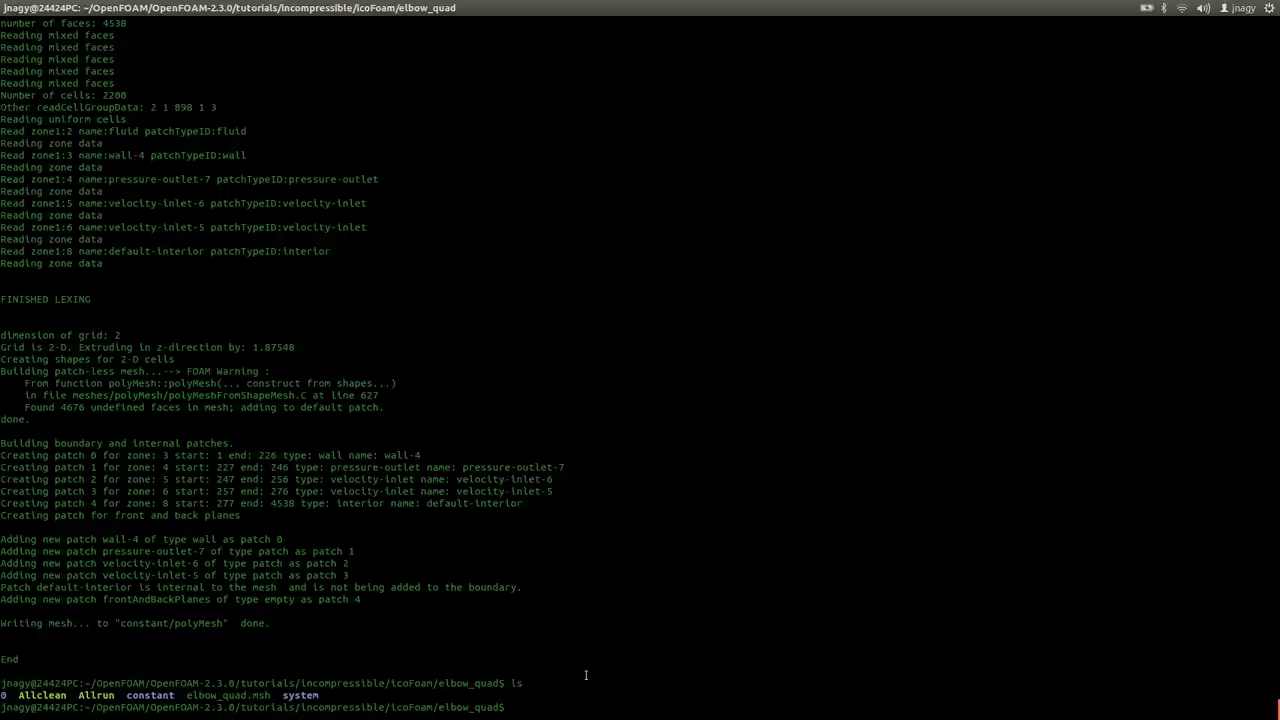
Open the elbow_quad system/controlDict in nano
{"action": "double_click", "coordinate": [230, 695]}
{"action": "left_click", "coordinate": [514, 591]}
{"action": "type", "text": "nano system/controlDict"}
{"action": "key", "text": "Return"}
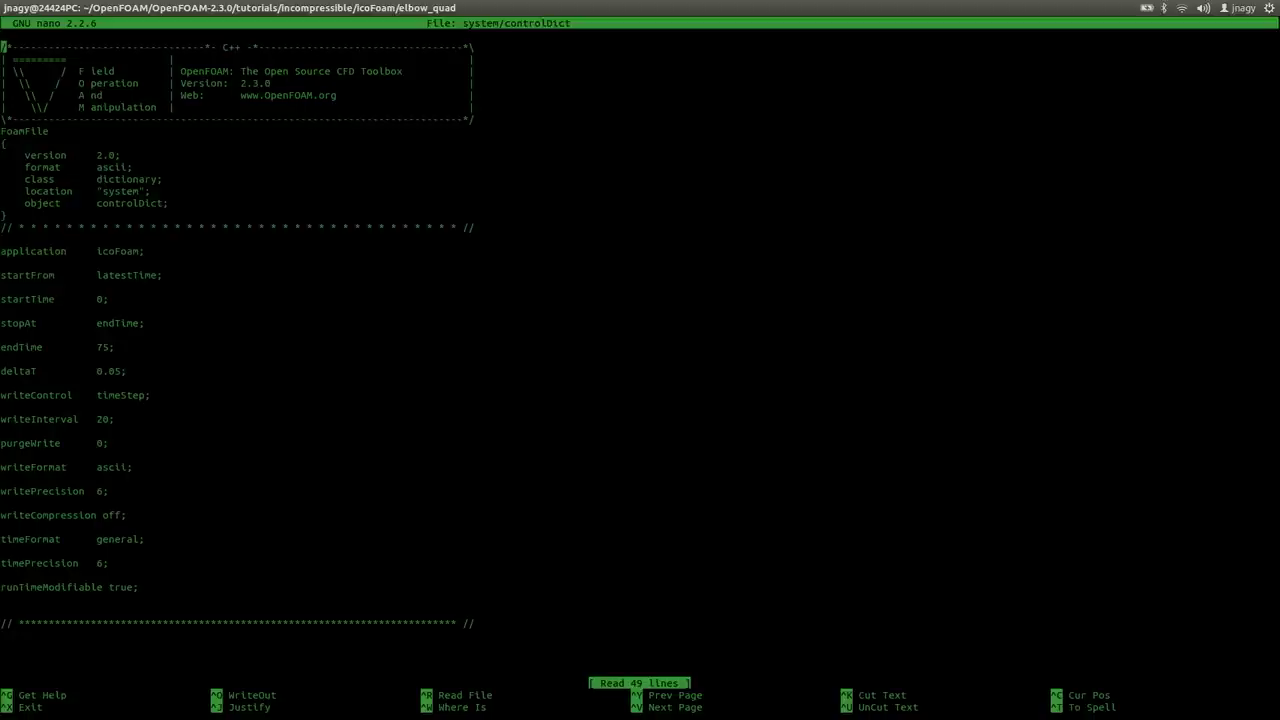
Check the endTime 75 line, save controlDict and exit nano
{"action": "triple_click", "coordinate": [118, 347]}
{"action": "left_click", "coordinate": [148, 353]}
{"action": "key", "text": "ctrl+o"}
{"action": "key", "text": "Return"}
{"action": "key", "text": "ctrl+x"}
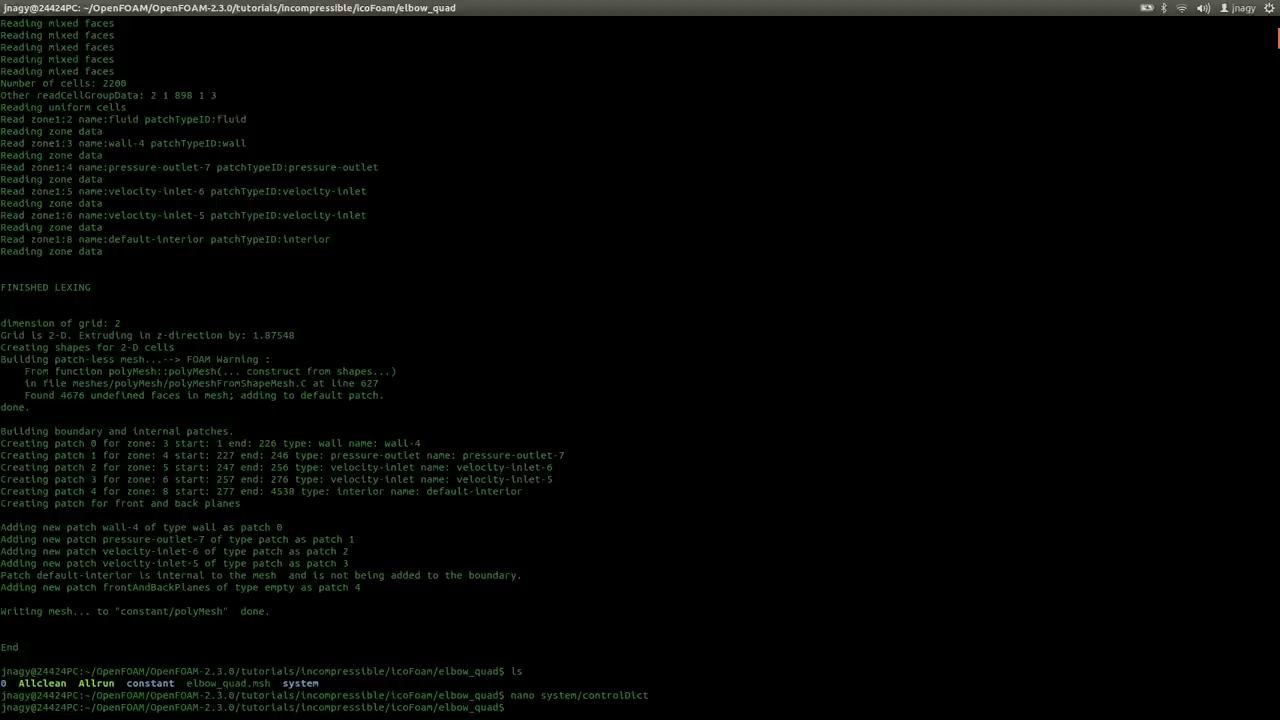
Run icoFoam to time 75 and highlight the final maximum Courant number
{"action": "type", "text": "icoFoam"}
{"action": "key", "text": "Return"}
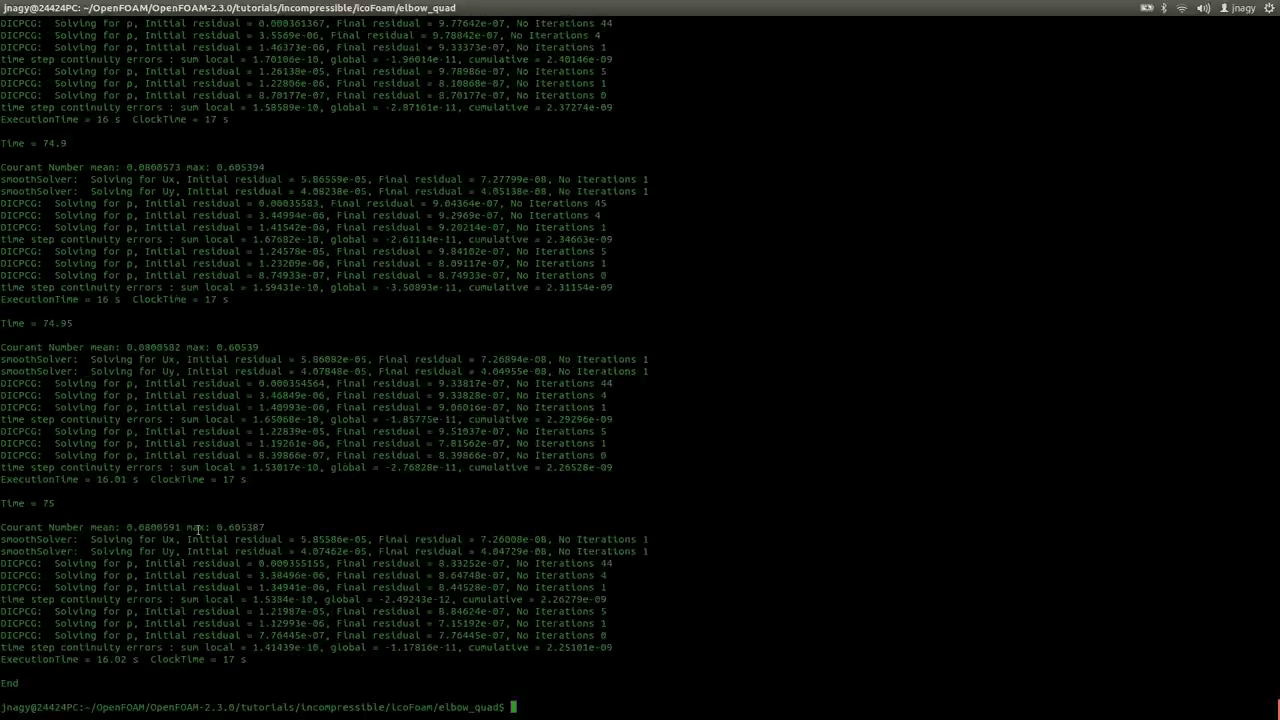
{"action": "left_click_drag", "start_coordinate": [187, 528], "coordinate": [265, 528]}
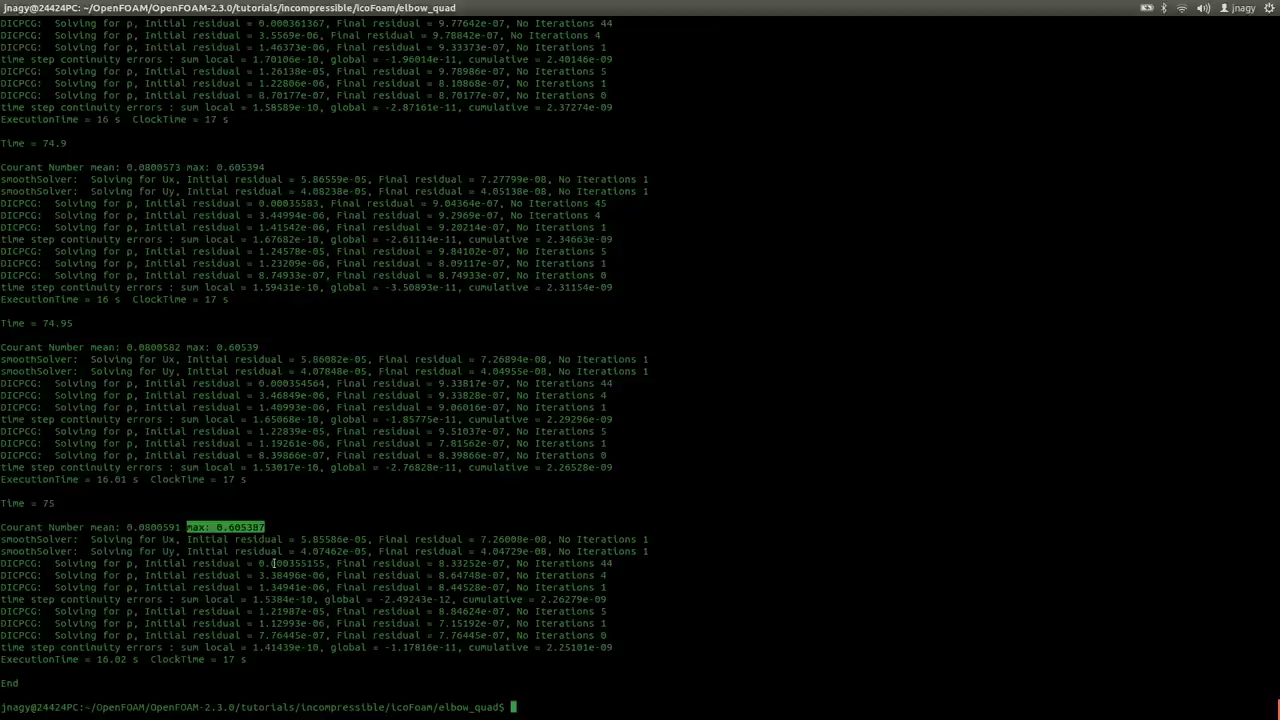
In ParaView's Open dialog, browse to the elbow_quad system folder
{"action": "key", "text": "alt+Tab"}
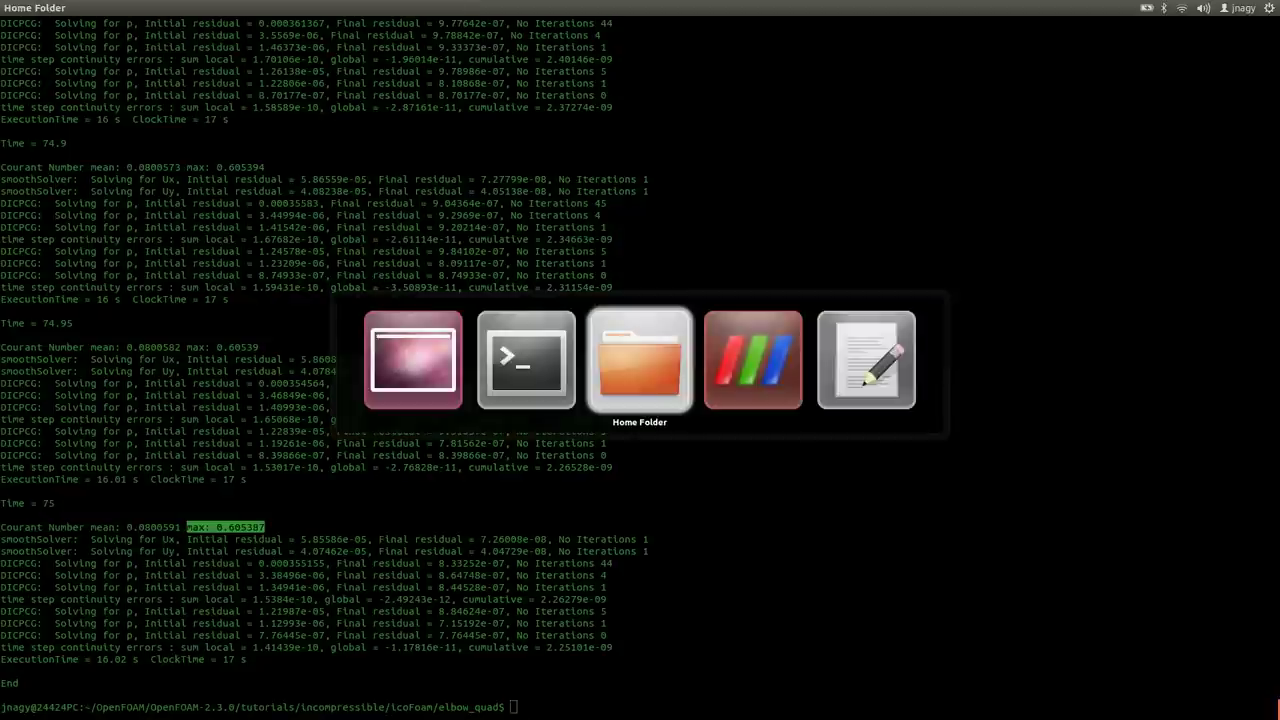
{"action": "key", "text": "alt+Tab"}
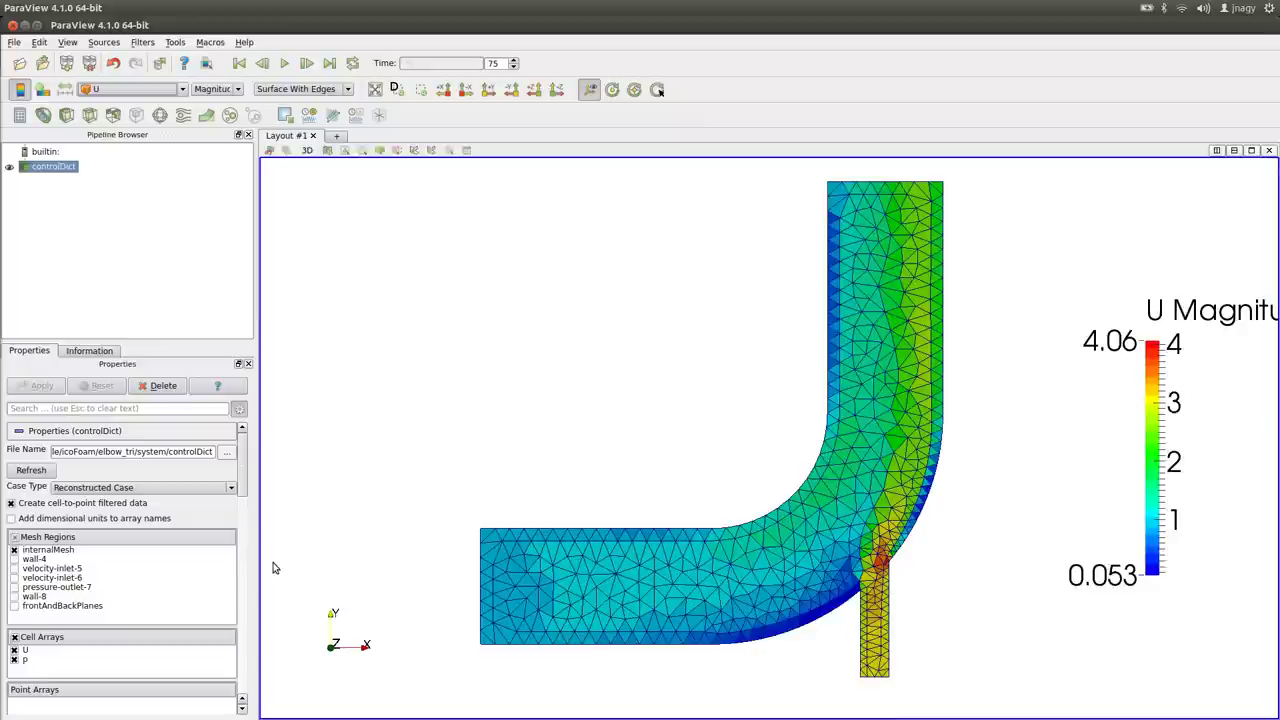
{"action": "left_click", "coordinate": [18, 62]}
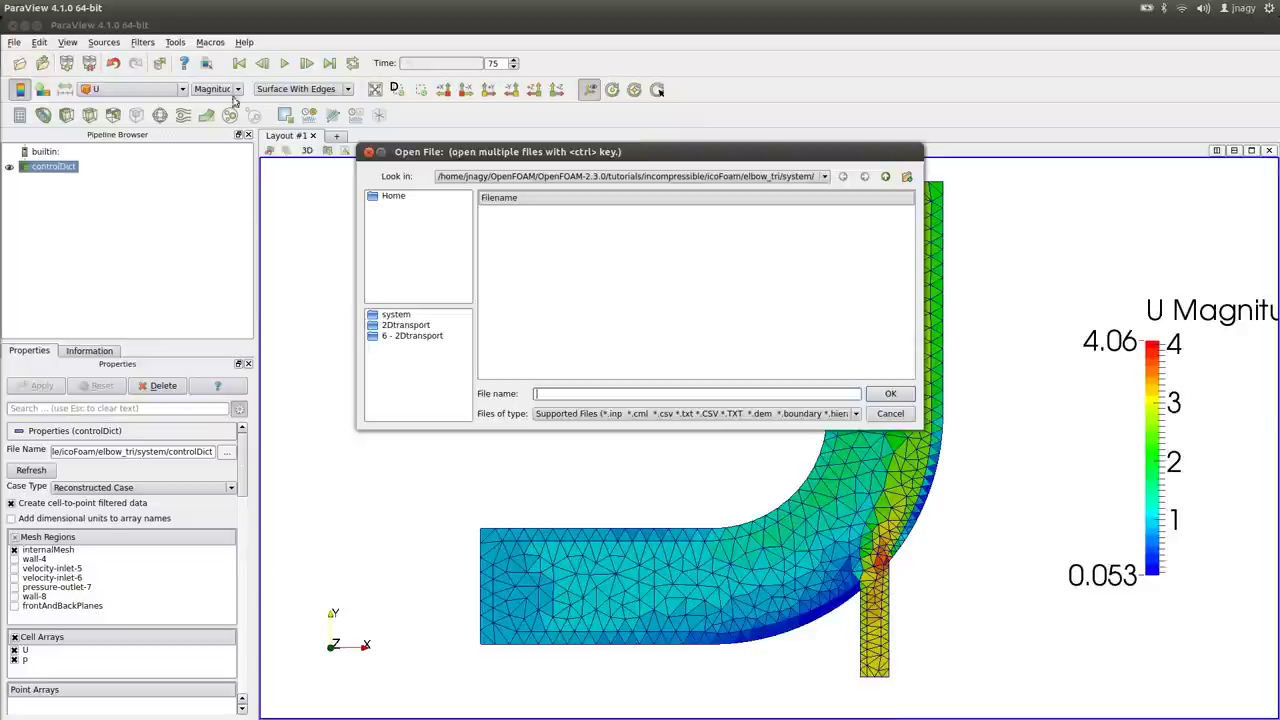
{"action": "left_click", "coordinate": [885, 177]}
{"action": "left_click", "coordinate": [885, 177]}
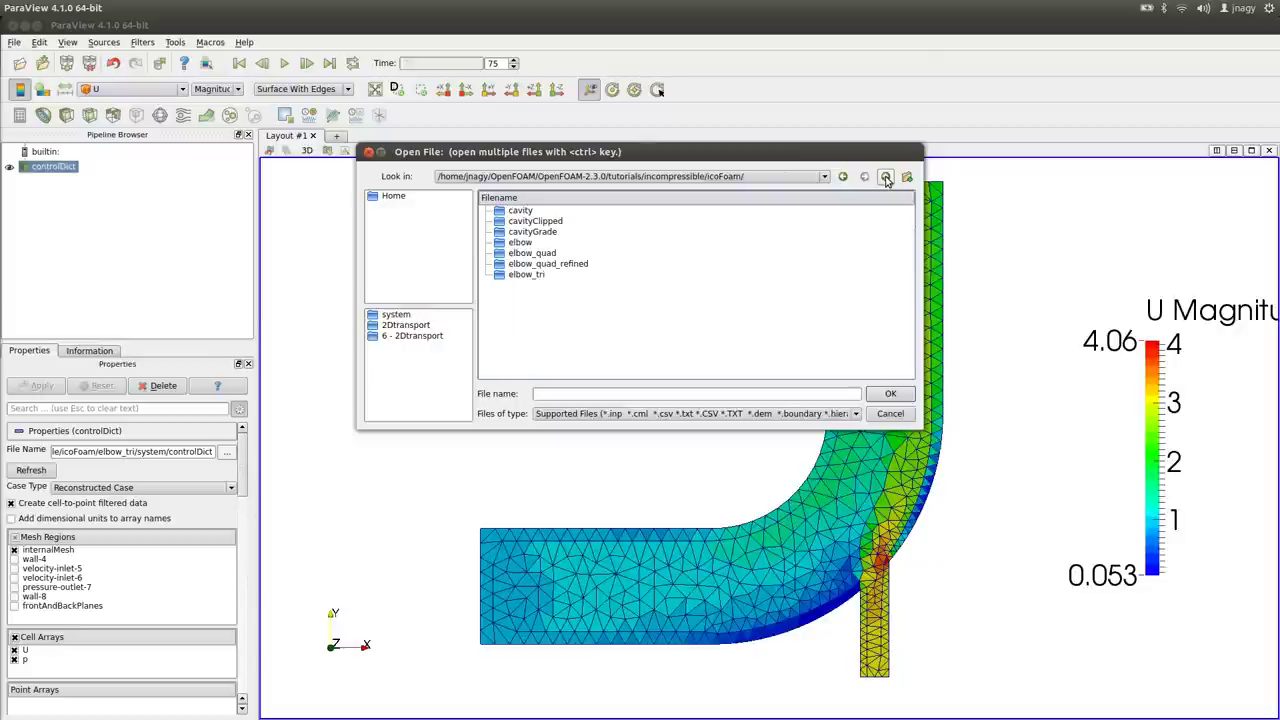
{"action": "double_click", "coordinate": [551, 254]}
{"action": "scroll", "coordinate": [569, 260], "scroll_direction": "down", "scroll_amount": 15}
{"action": "double_click", "coordinate": [526, 370]}
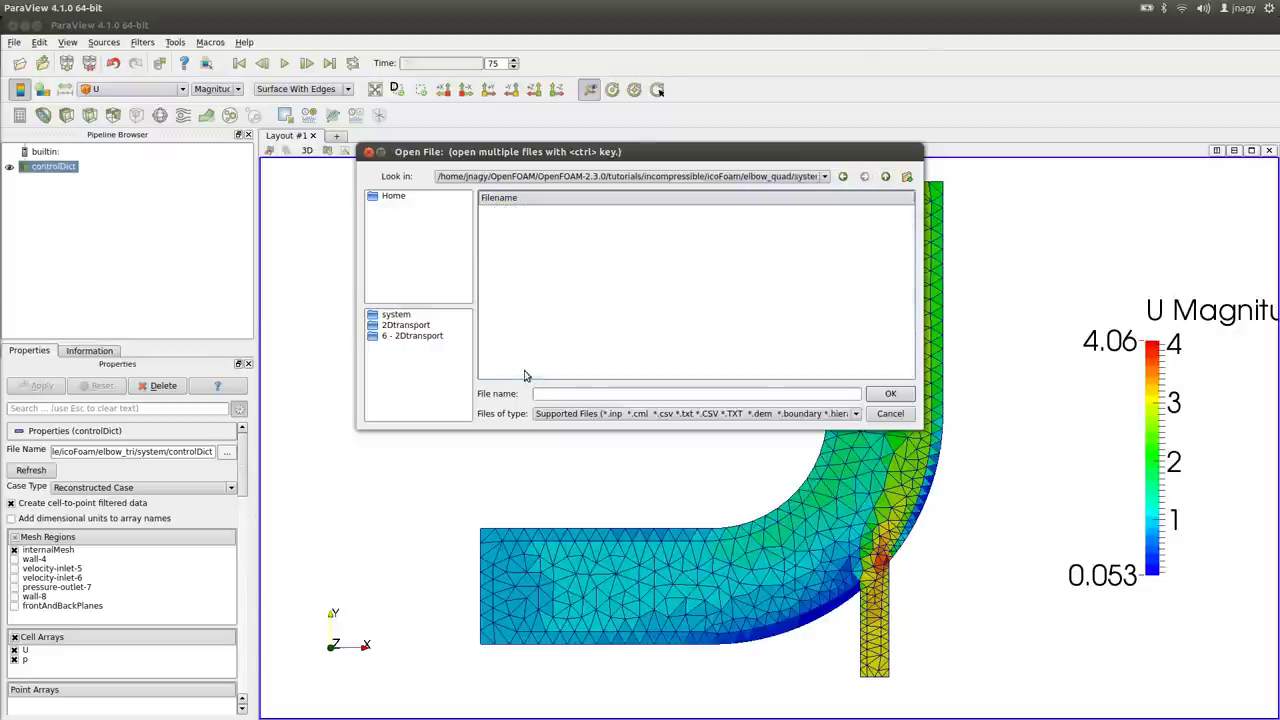
Show All files, select controlDict, then cancel without loading anything
{"action": "left_click", "coordinate": [618, 414]}
{"action": "scroll", "coordinate": [686, 512], "scroll_direction": "down", "scroll_amount": 10}
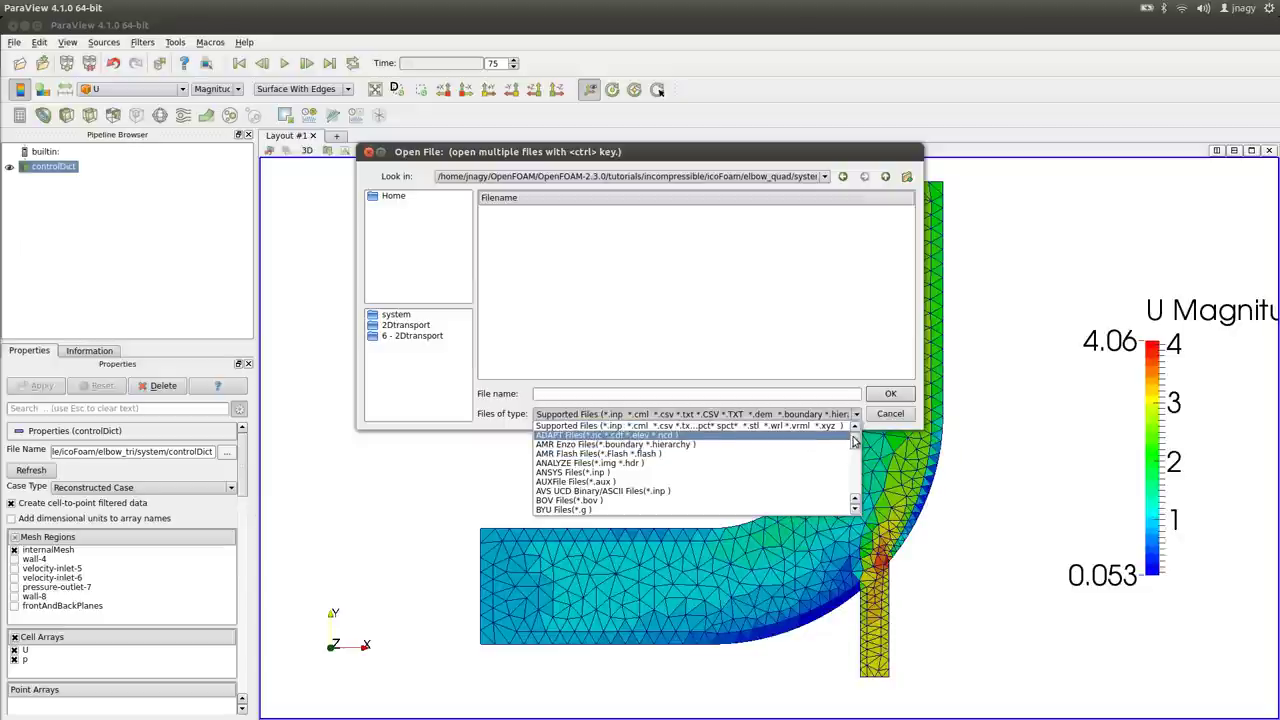
{"action": "left_click", "coordinate": [686, 511]}
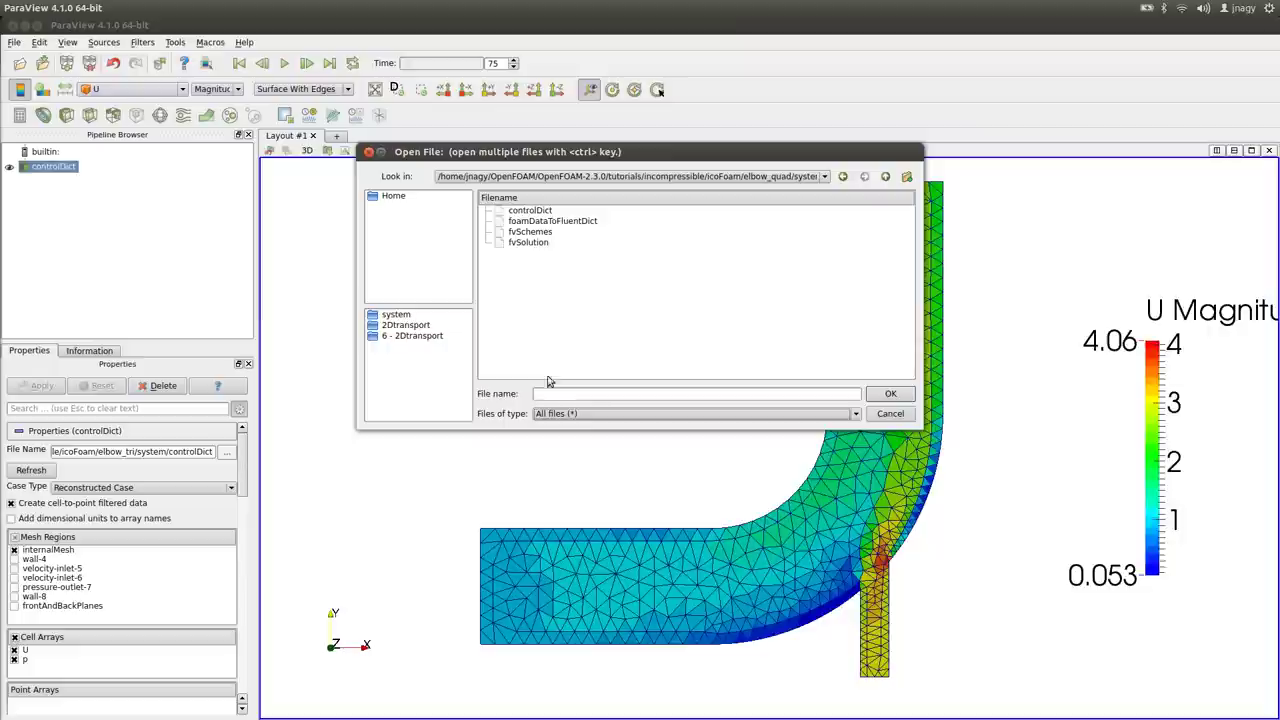
{"action": "left_click", "coordinate": [529, 211]}
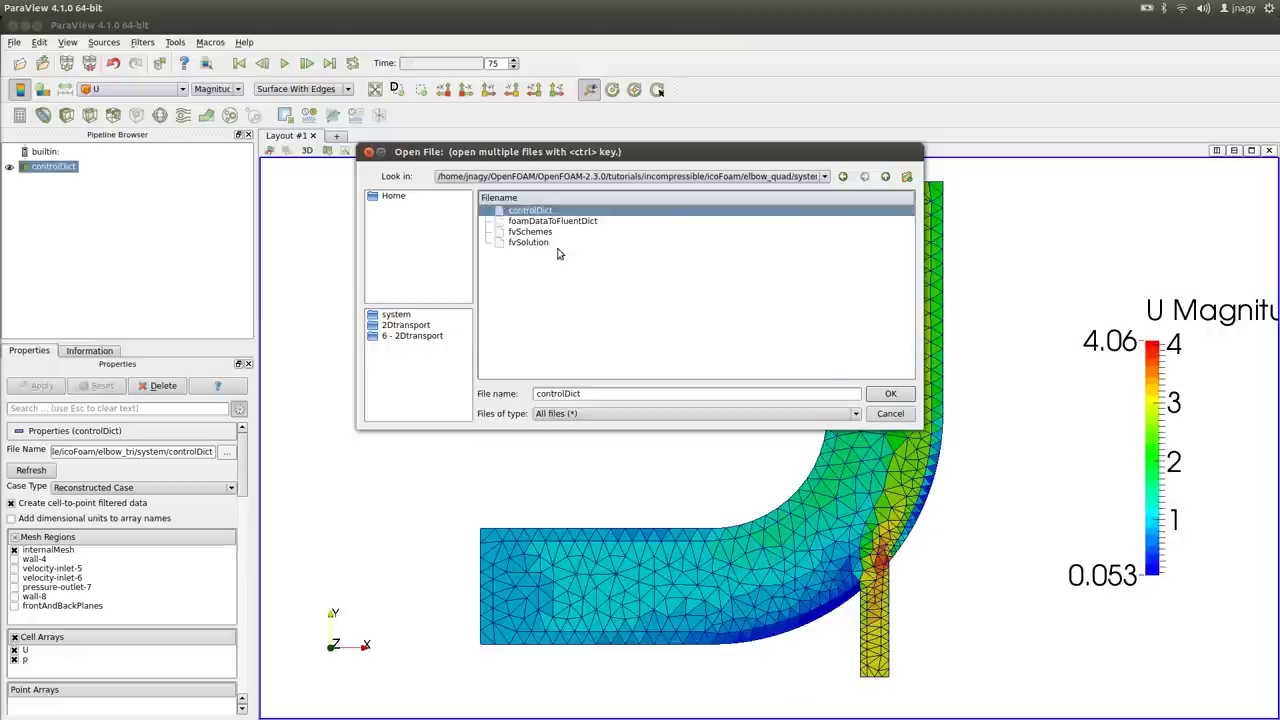
{"action": "left_click", "coordinate": [891, 413]}
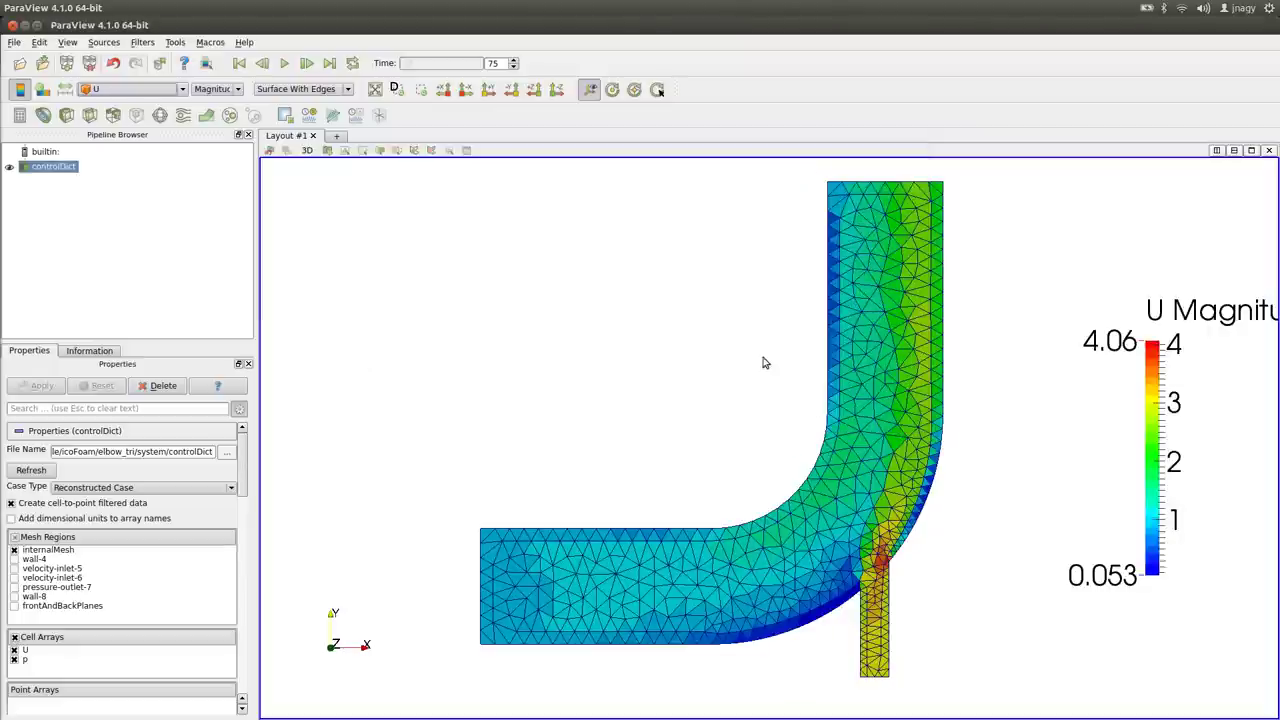
Change into the elbow_quad system folder and list its files
{"action": "key", "text": "alt+Tab"}
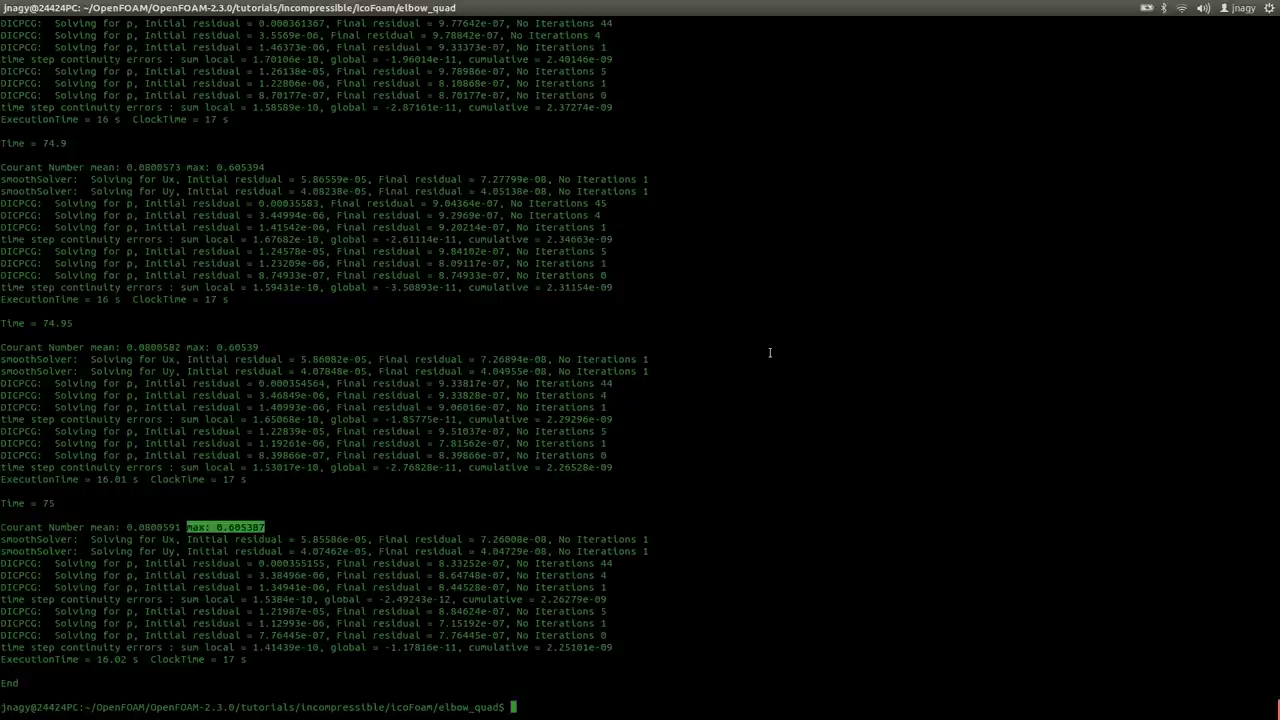
{"action": "type", "text": "cp"}
{"action": "key", "text": "BackSpace"}
{"action": "key", "text": "BackSpace"}
{"action": "type", "text": "cd sy"}
{"action": "key", "text": "Tab"}
{"action": "key", "text": "Return"}
{"action": "type", "text": "ls"}
{"action": "key", "text": "Return"}
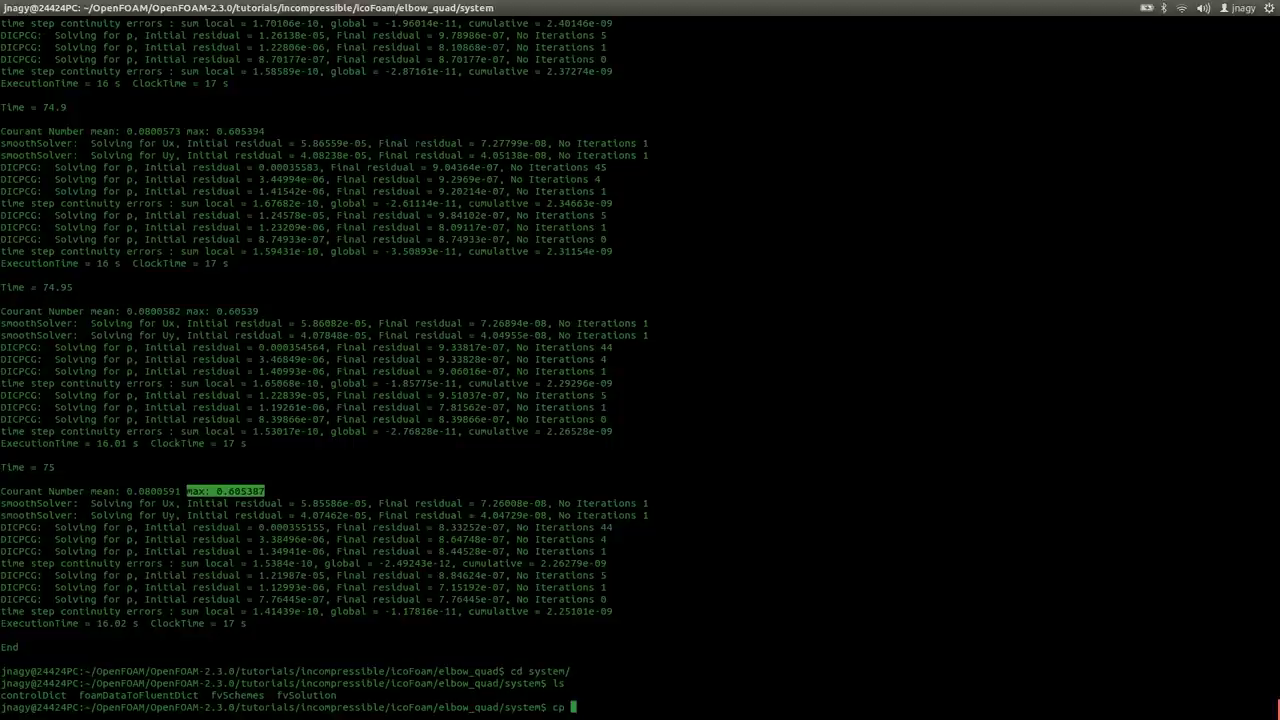
Copy controlDict to controlDict.foam and confirm the new file in the listing
{"action": "type", "text": "controlDict controlDict.foam"}
{"action": "key", "text": "Return"}
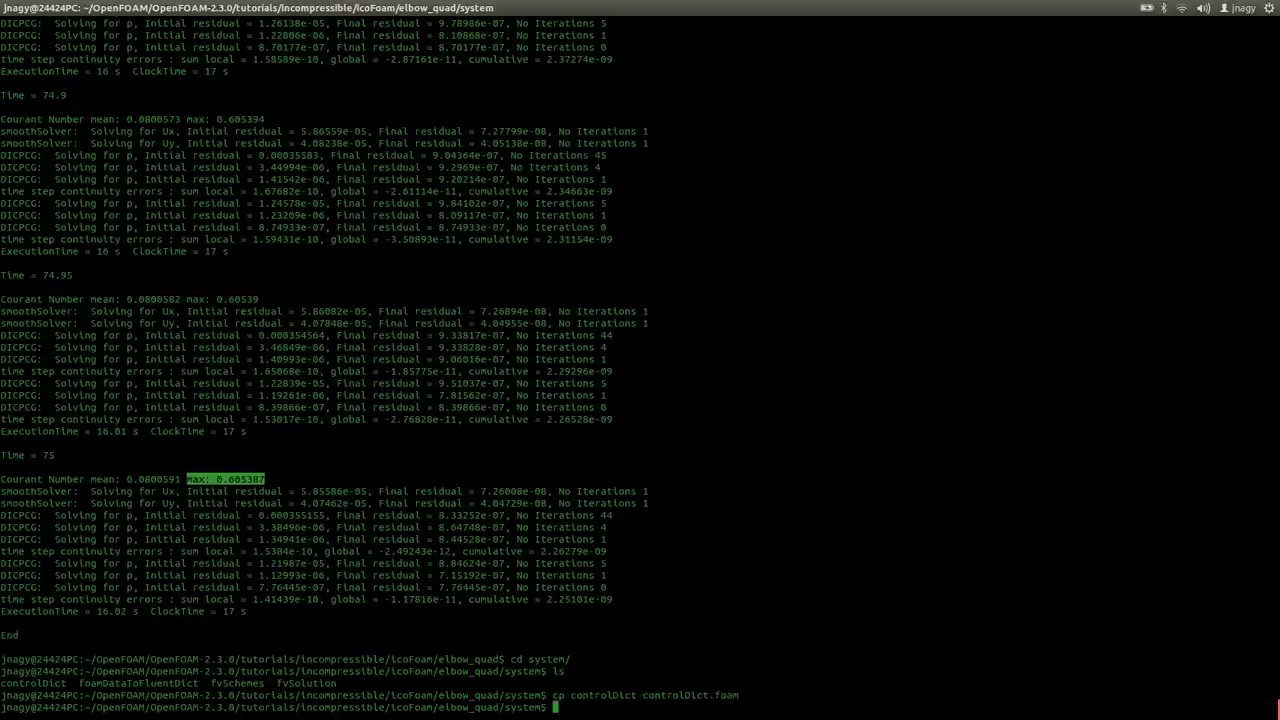
{"action": "type", "text": "ls"}
{"action": "key", "text": "Return"}
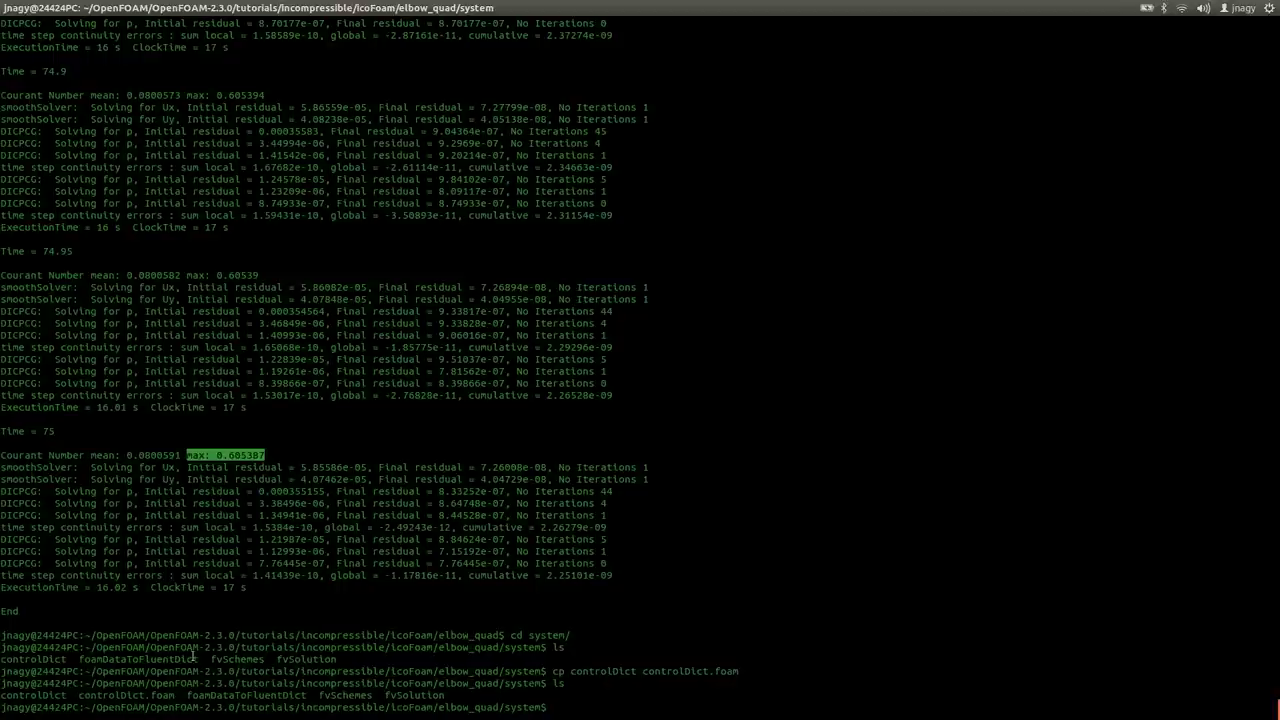
{"action": "double_click", "coordinate": [154, 694]}
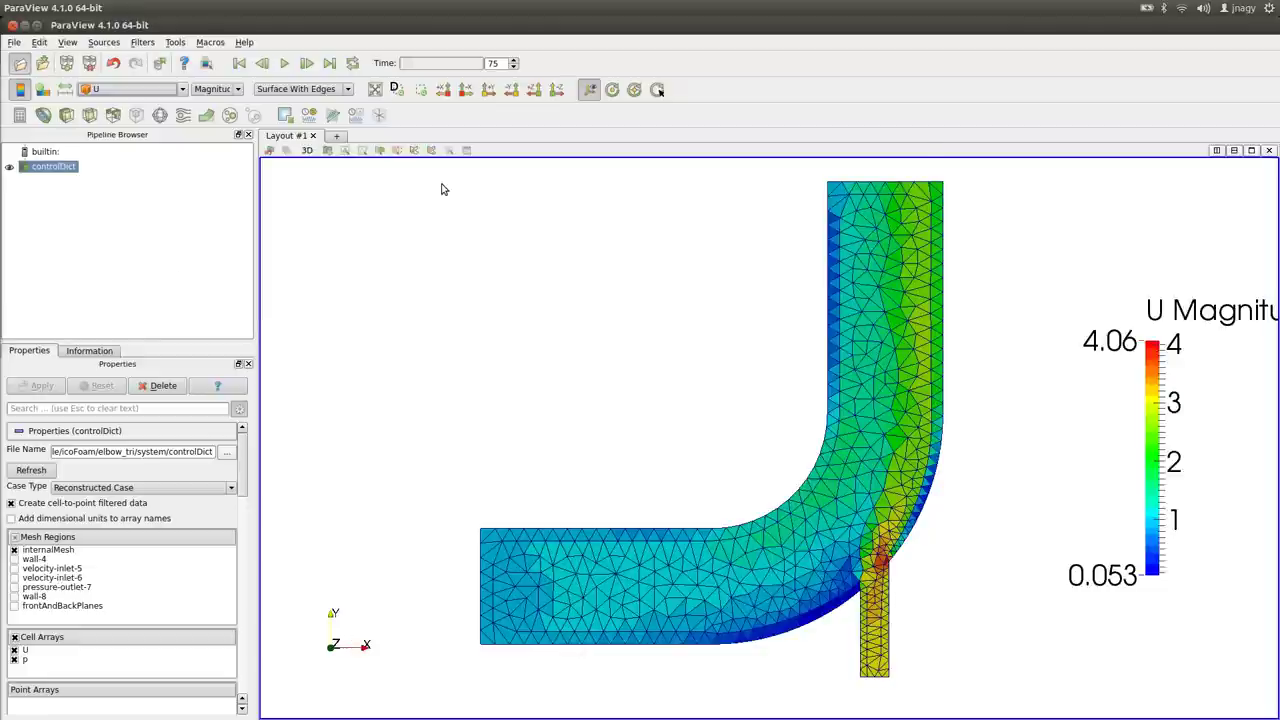
Open system/controlDict.foam, apply it, and jump to the first time step
{"action": "key", "text": "ctrl+o"}
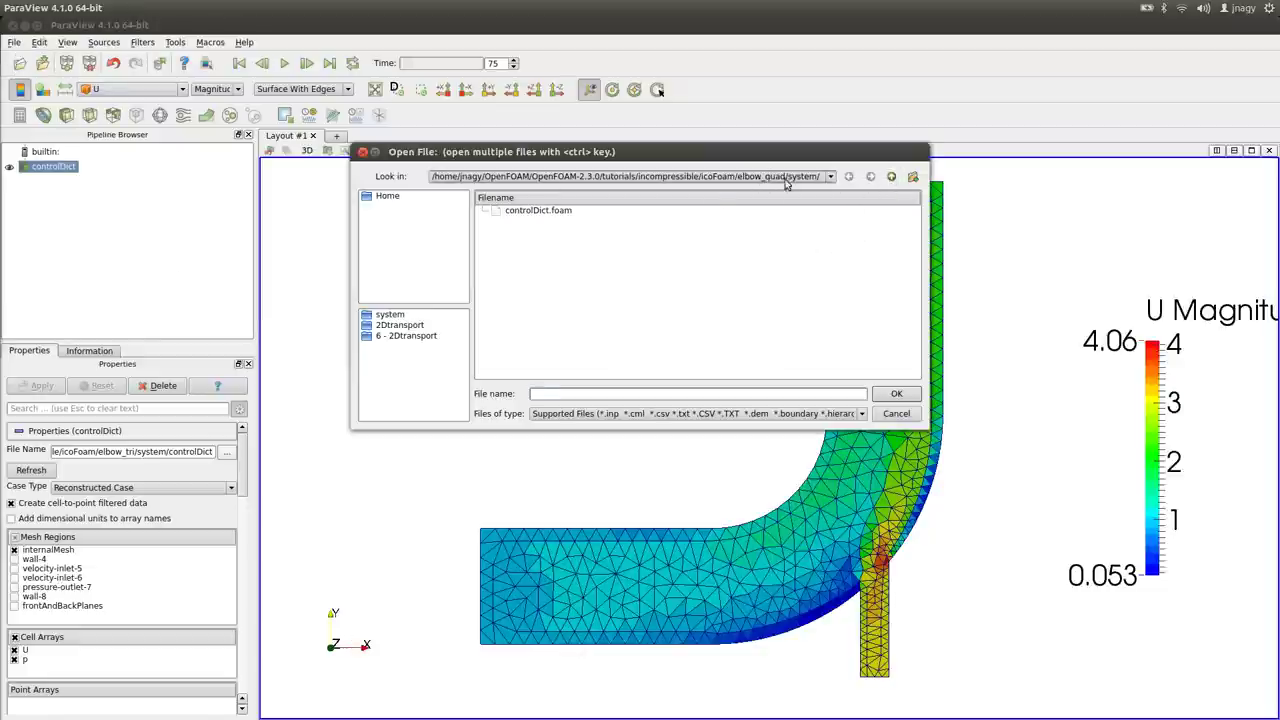
{"action": "left_click", "coordinate": [557, 213]}
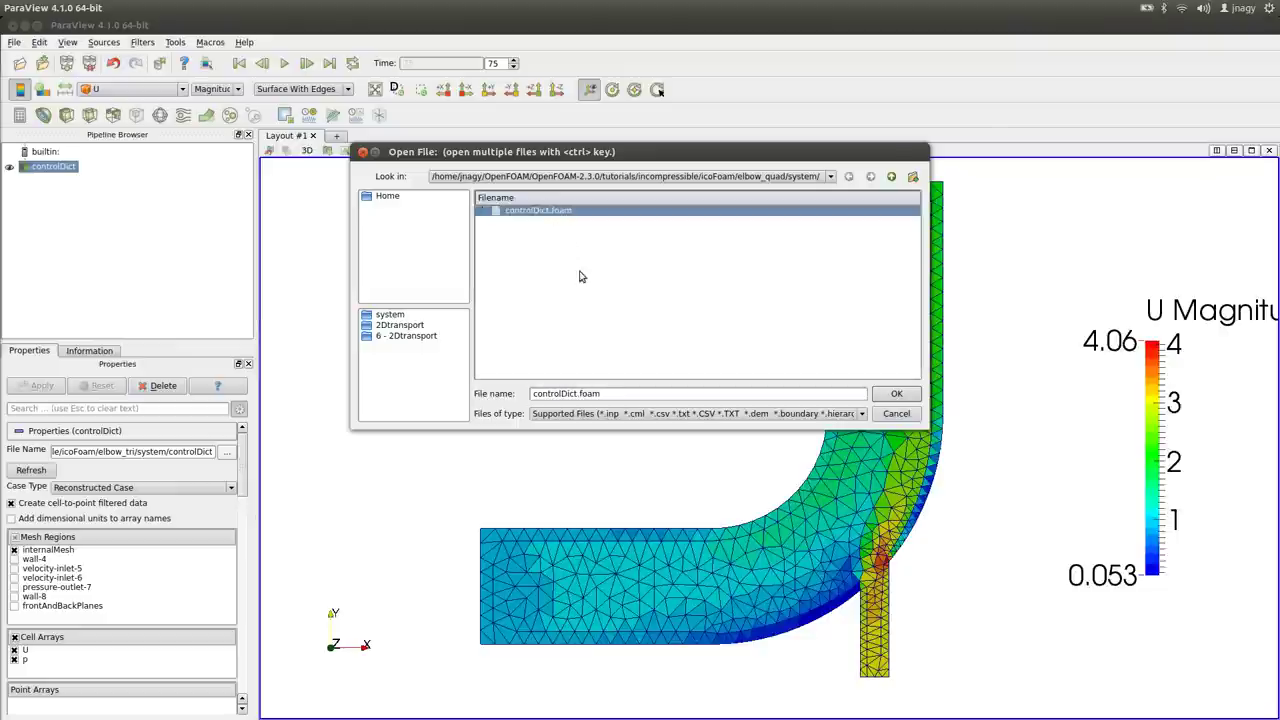
{"action": "left_click", "coordinate": [898, 395]}
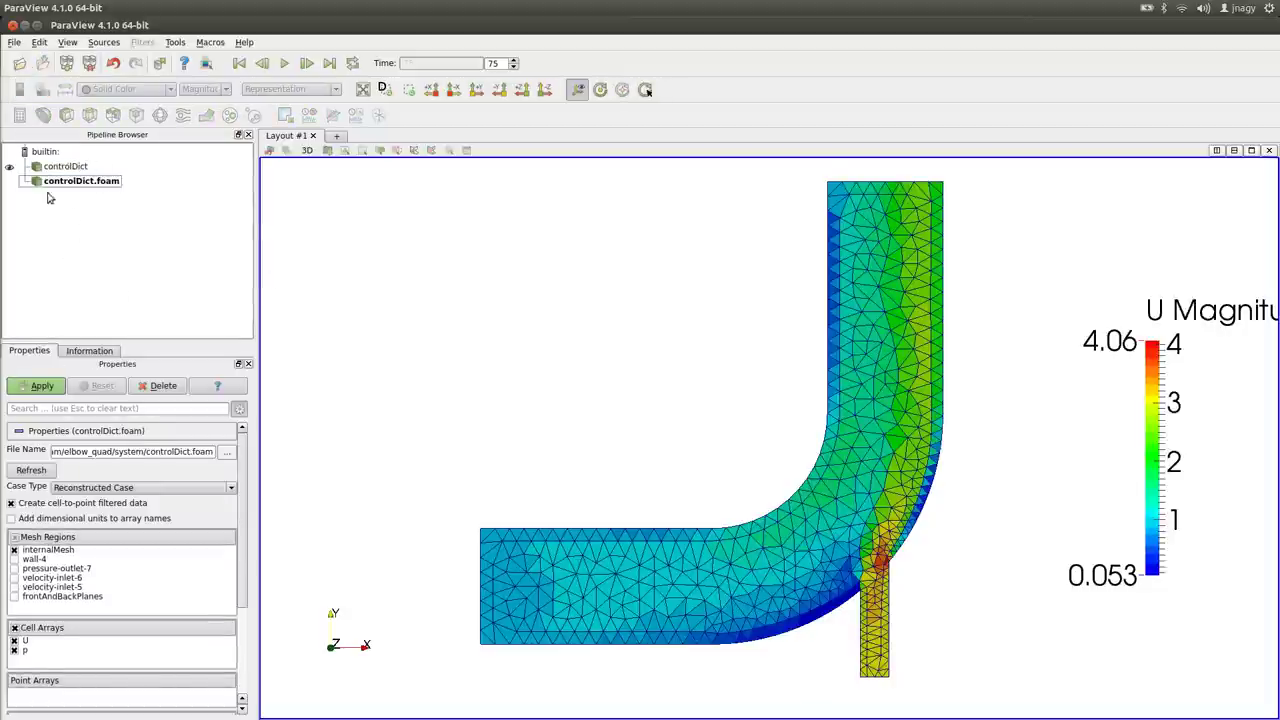
{"action": "left_click", "coordinate": [42, 387]}
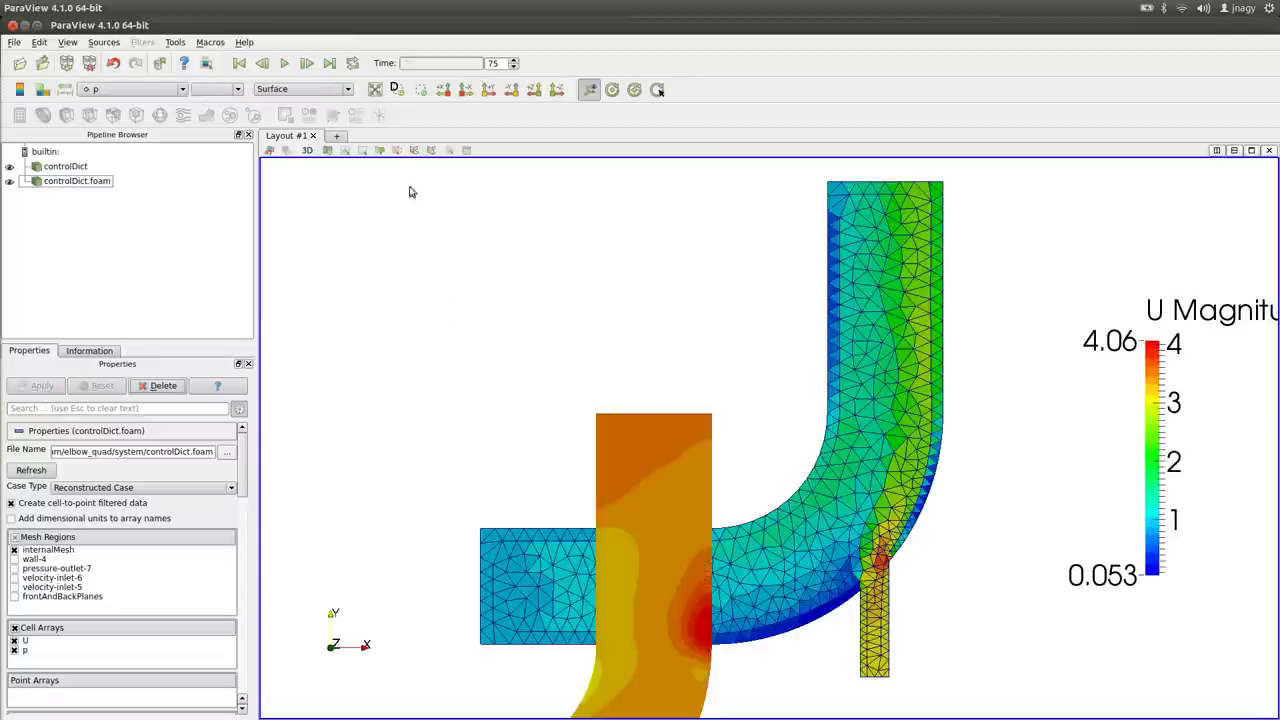
{"action": "left_click", "coordinate": [239, 63]}
{"action": "scroll", "coordinate": [742, 445], "scroll_direction": "down", "scroll_amount": 2}
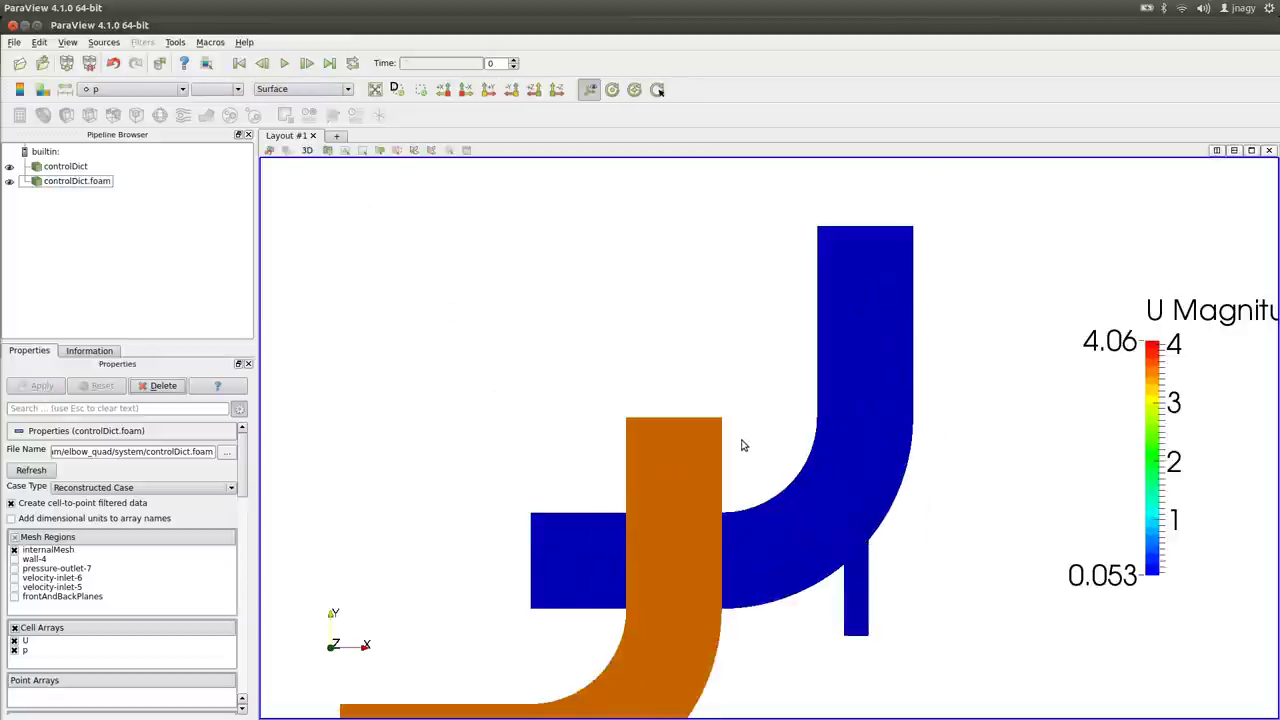
{"action": "scroll", "coordinate": [742, 445], "scroll_direction": "down", "scroll_amount": 1}
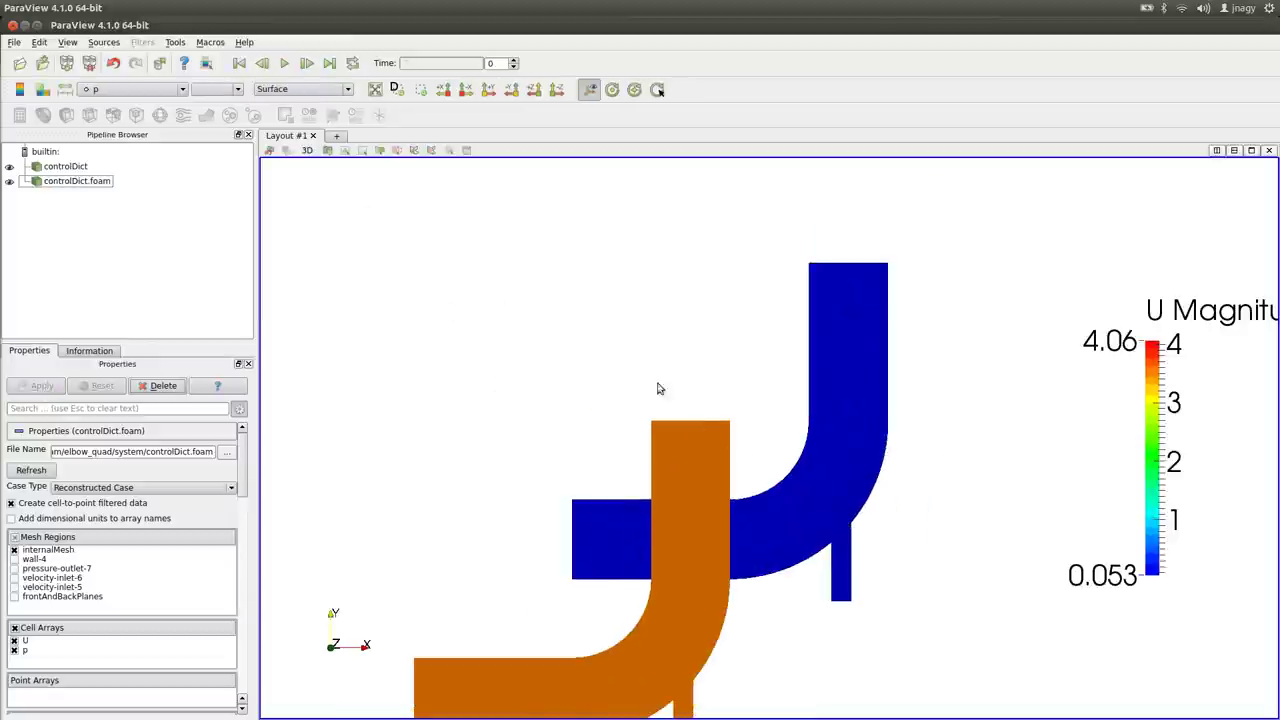
Set the quad case to Solid Color with Surface With Edges and centre the view
{"action": "left_click", "coordinate": [130, 90]}
{"action": "left_click", "coordinate": [125, 101]}
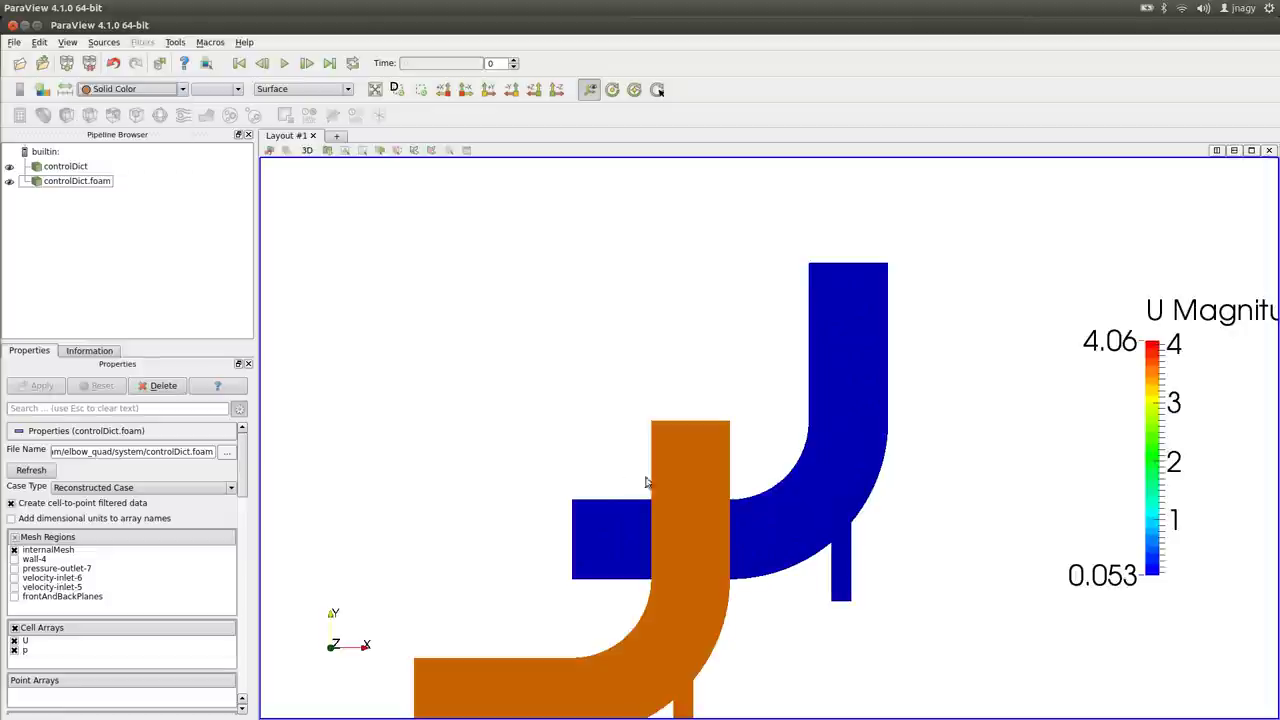
{"action": "left_click", "coordinate": [285, 89]}
{"action": "left_click", "coordinate": [296, 170]}
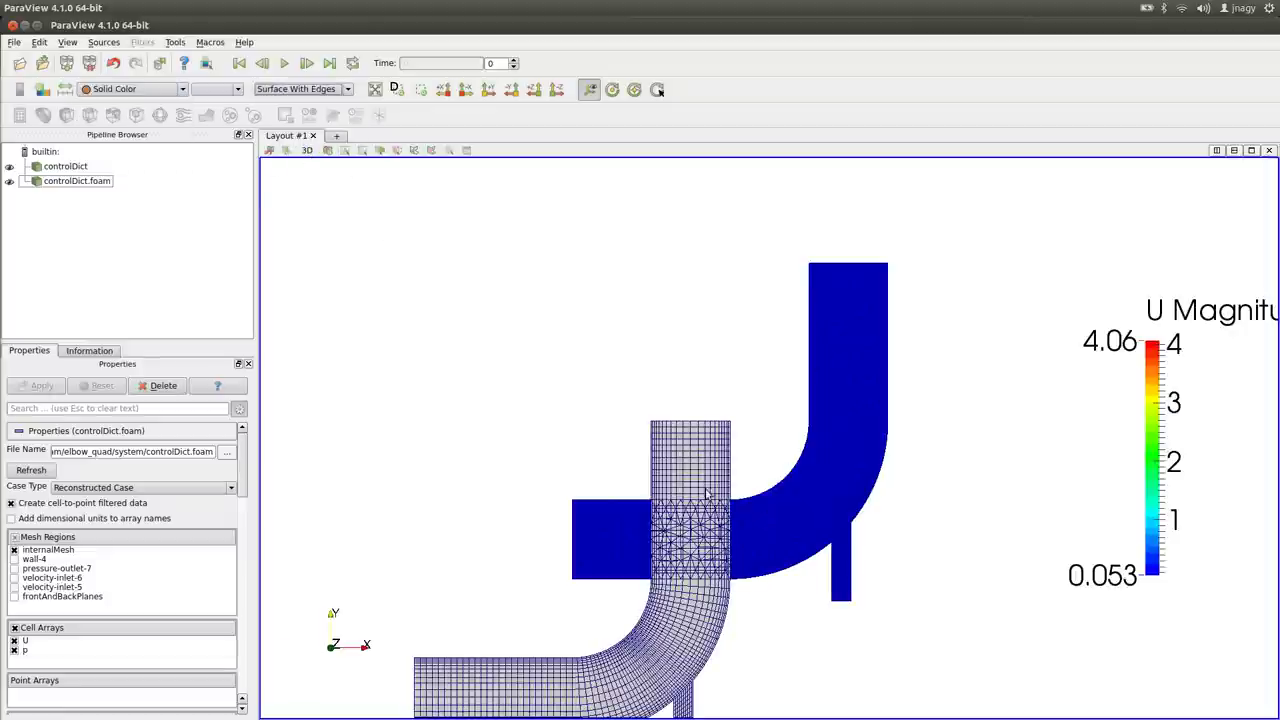
{"action": "middle_click_drag", "start_coordinate": [706, 492], "coordinate": [741, 361]}
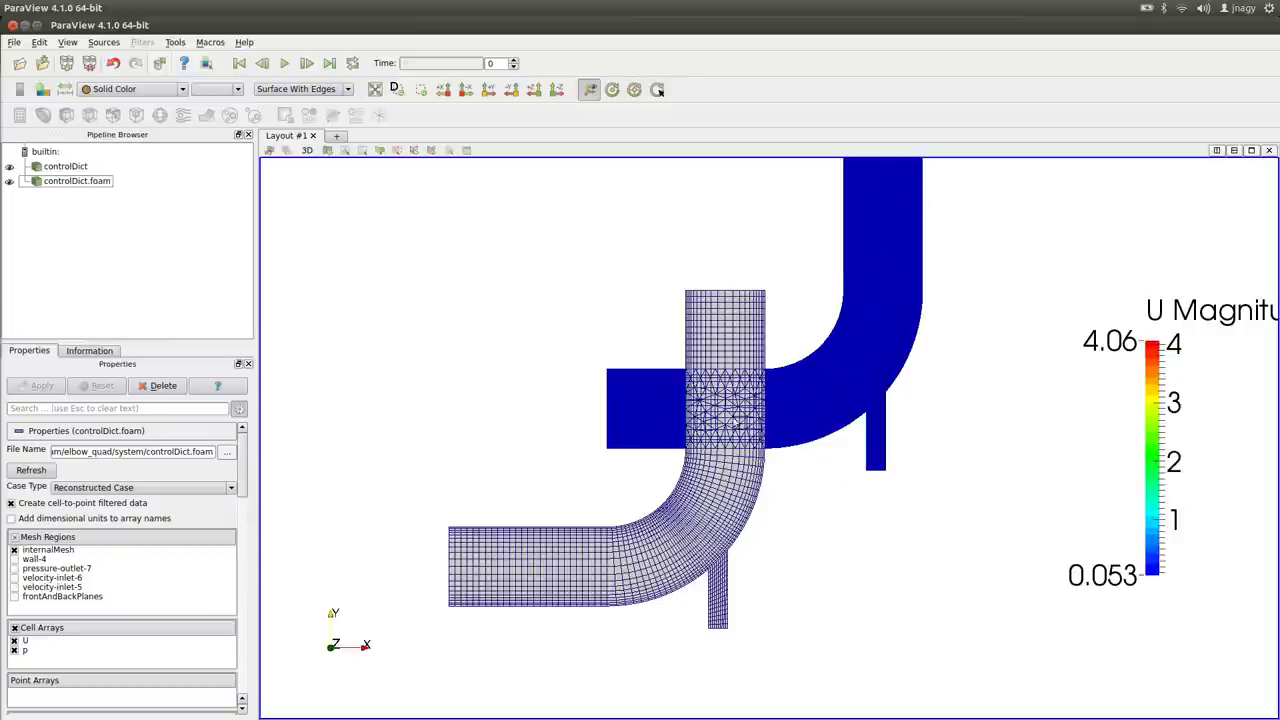
{"action": "left_click", "coordinate": [68, 166]}
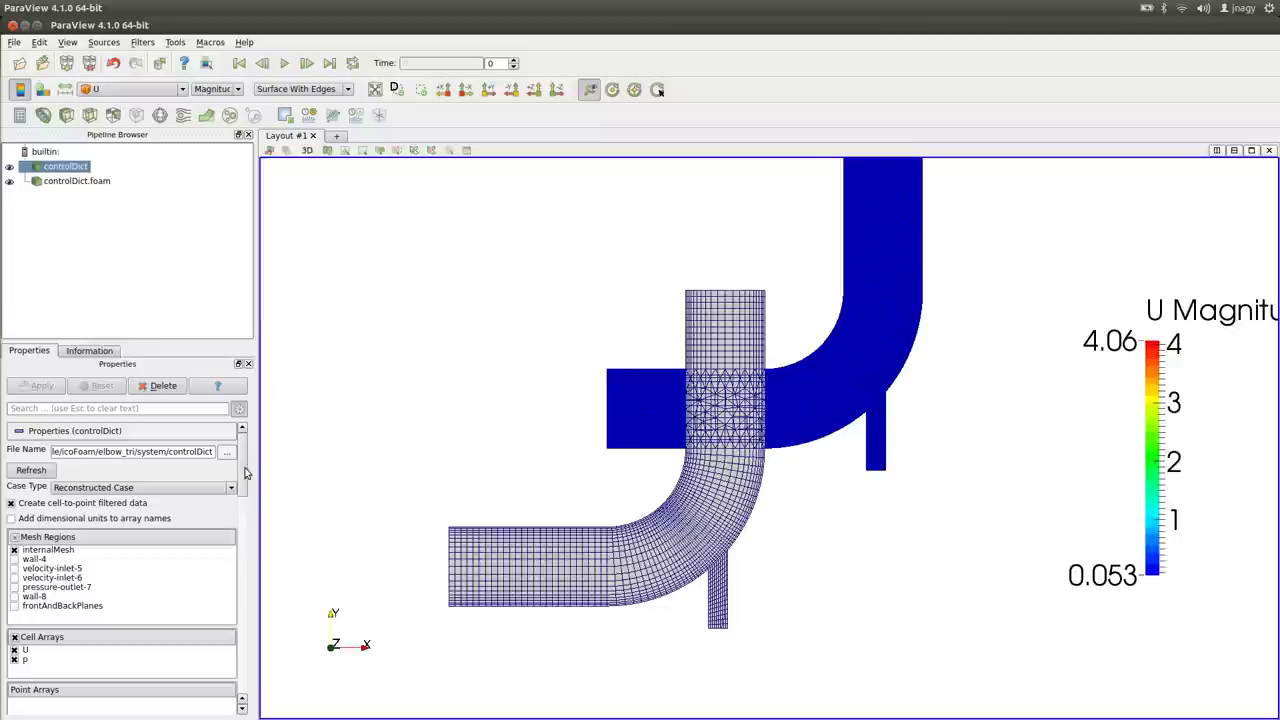
Set the triangular pipe's Translation X to -120
{"action": "left_click_drag", "start_coordinate": [242, 453], "coordinate": [242, 621]}
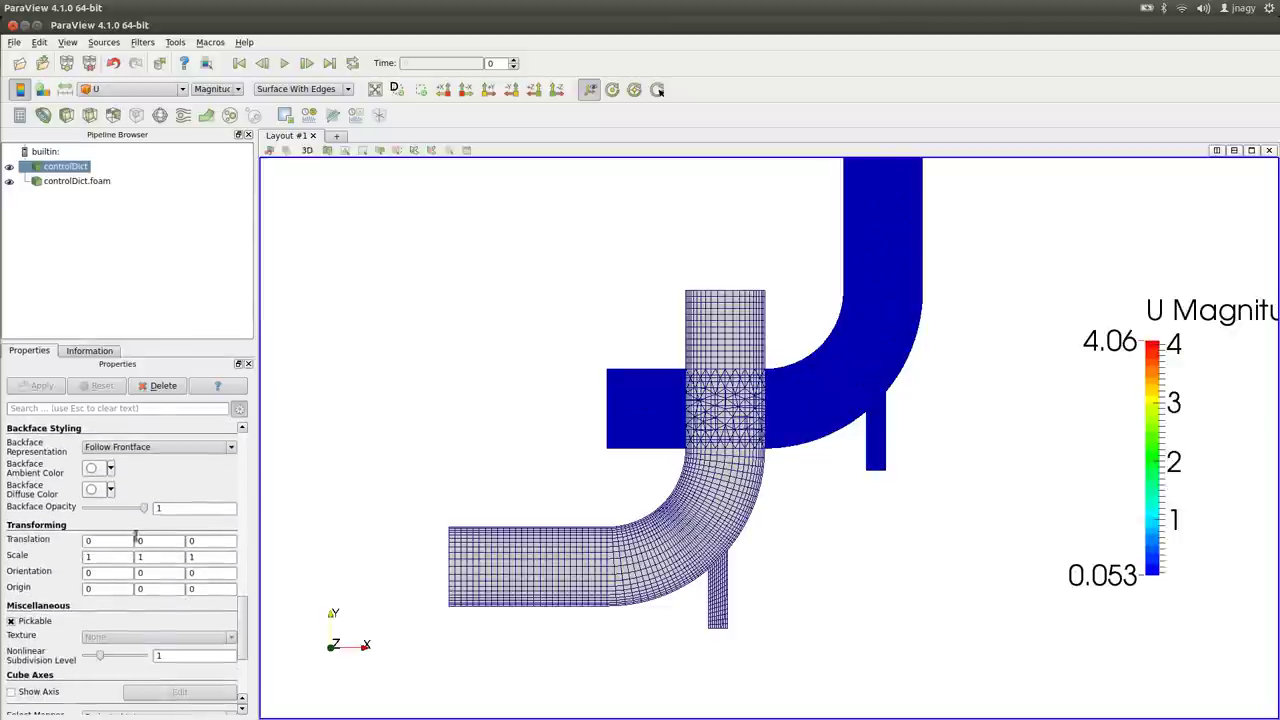
{"action": "double_click", "coordinate": [90, 540]}
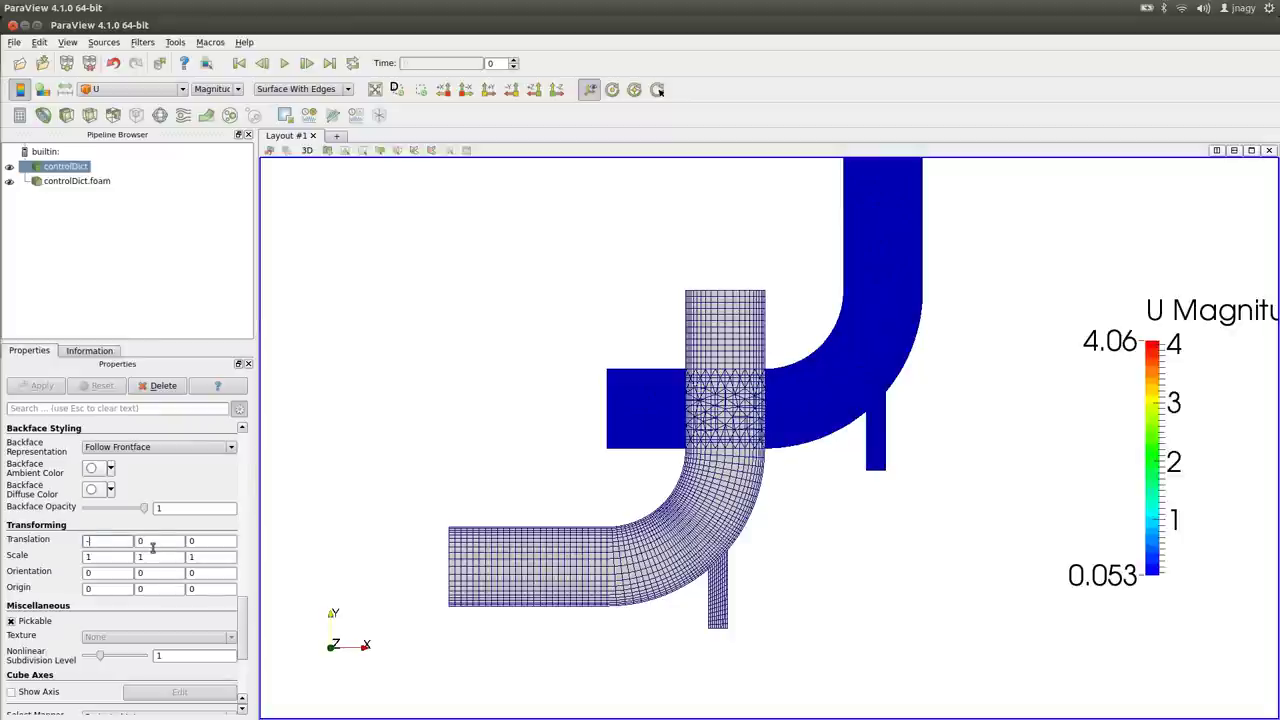
{"action": "type", "text": "-25"}
{"action": "key", "text": "Tab"}
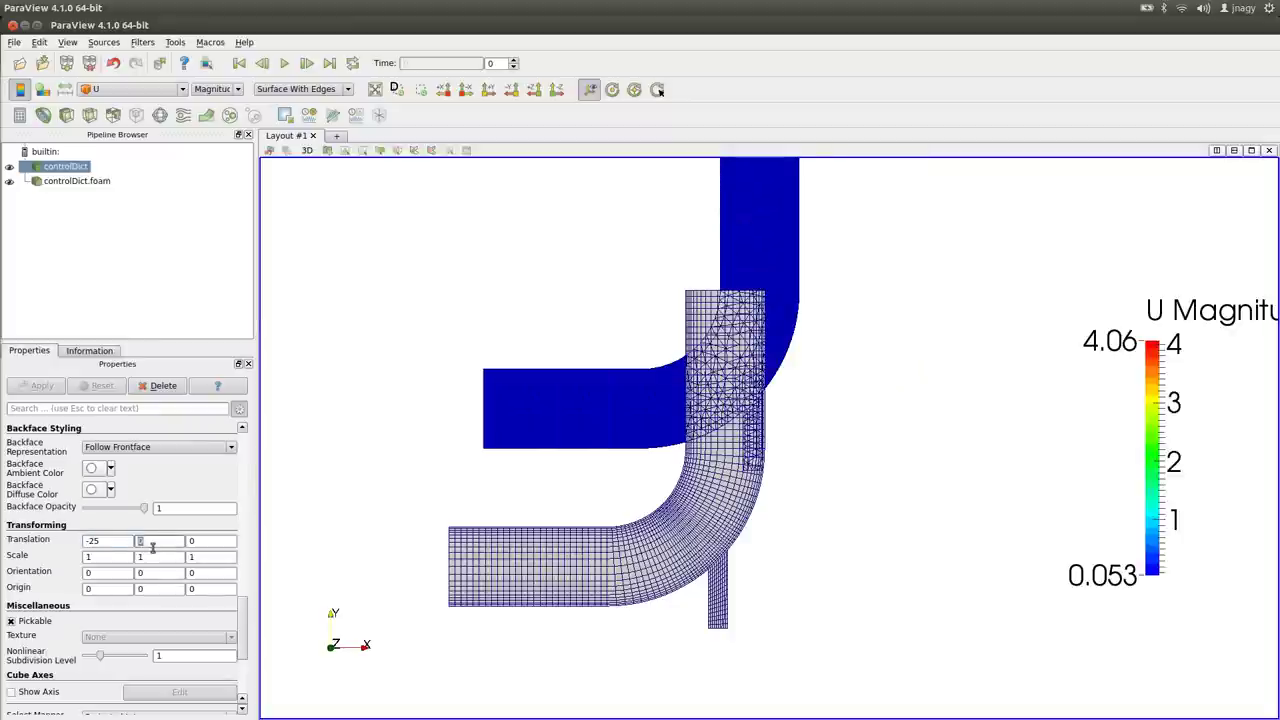
{"action": "left_click_drag", "start_coordinate": [101, 541], "coordinate": [83, 540]}
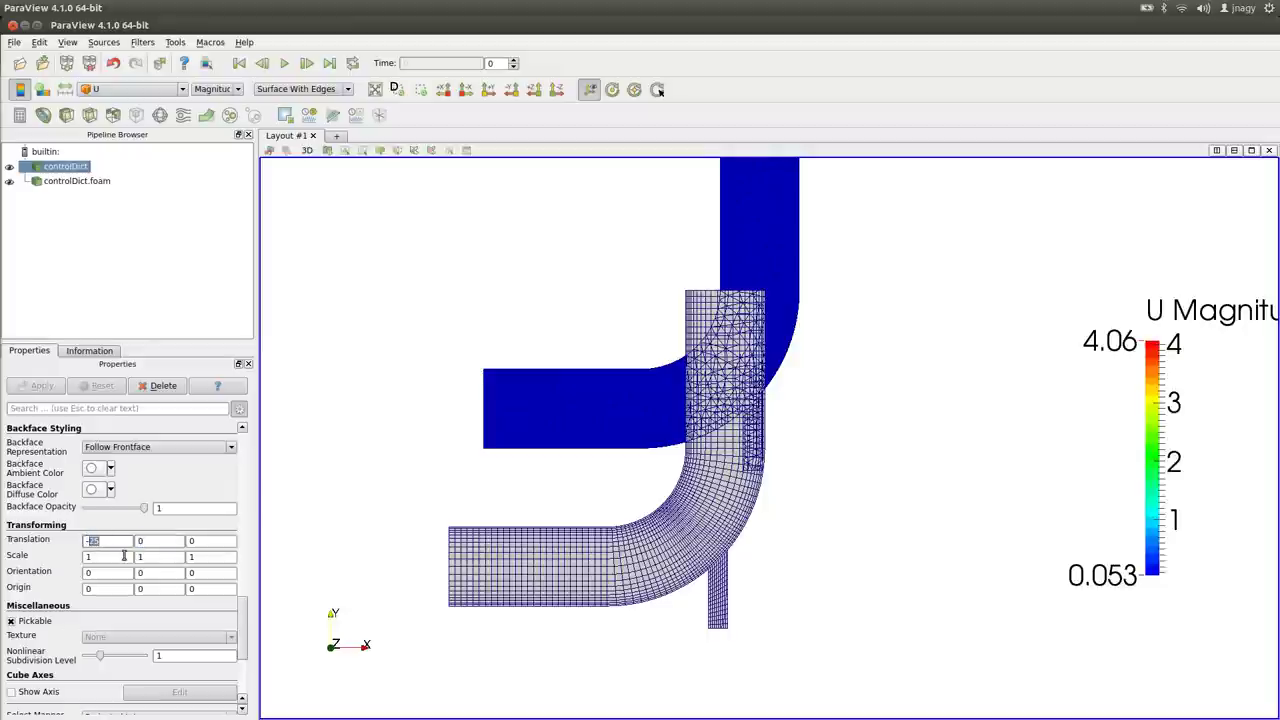
{"action": "type", "text": "-75"}
{"action": "key", "text": "Tab"}
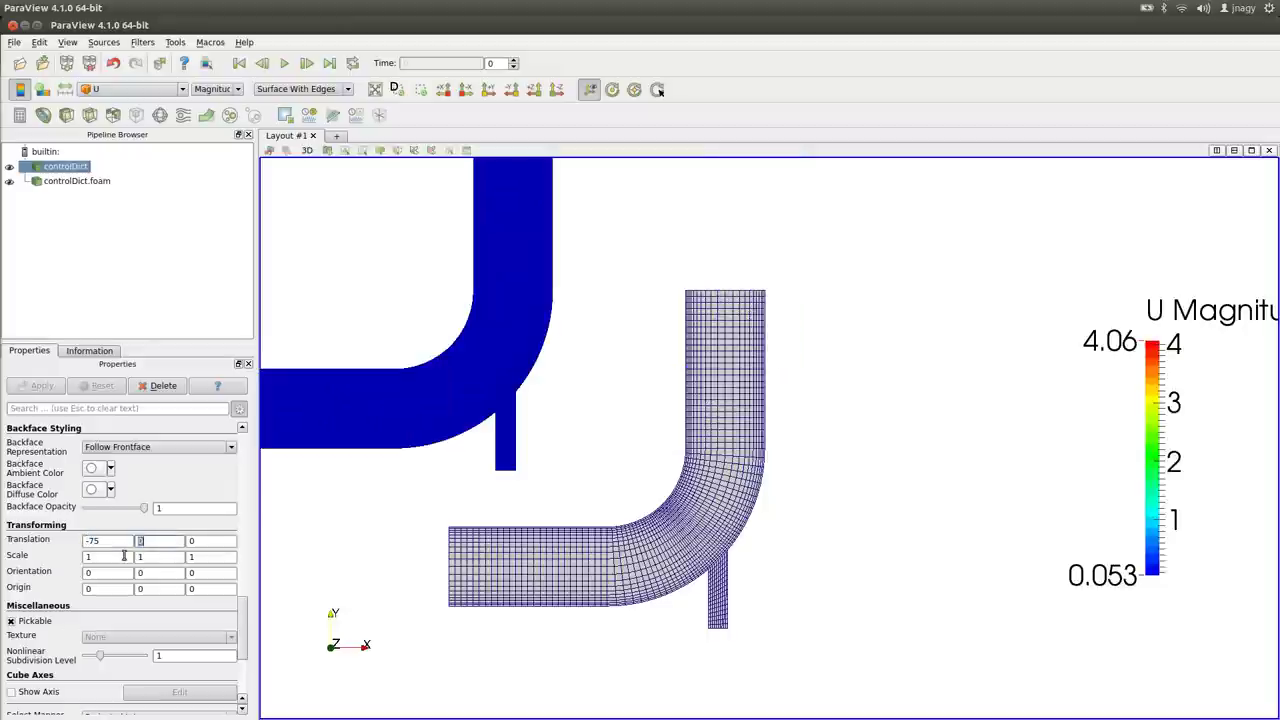
{"action": "left_click_drag", "start_coordinate": [100, 541], "coordinate": [92, 541]}
{"action": "type", "text": "-120"}
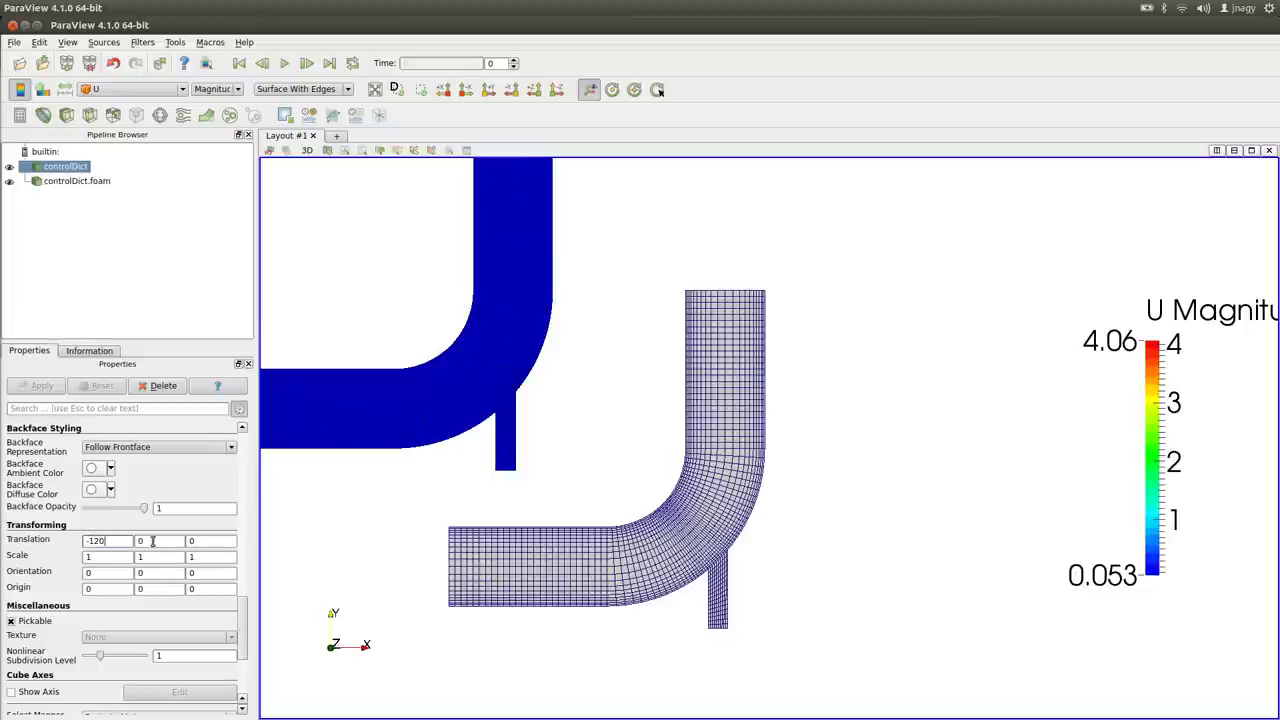
{"action": "left_click", "coordinate": [152, 541]}
Set its Translation Y to -30 and pan to centre both pipes
{"action": "scroll", "coordinate": [465, 440], "scroll_direction": "down", "scroll_amount": 2}
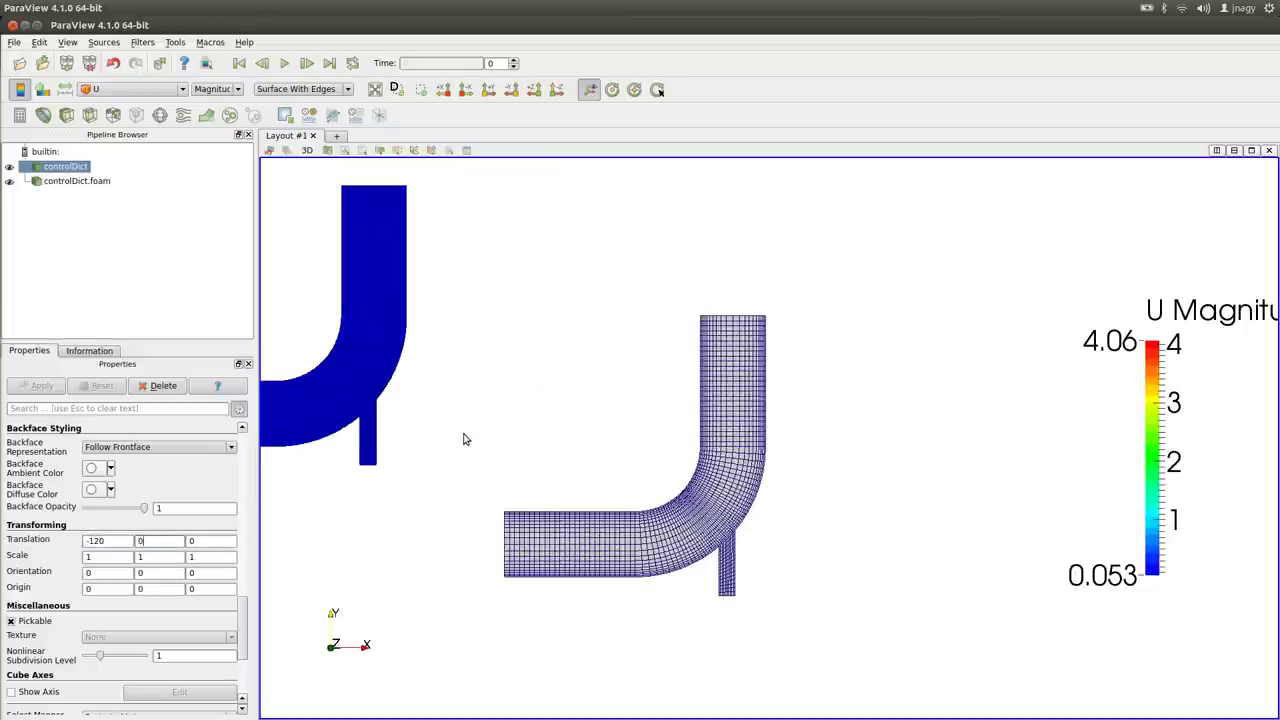
{"action": "scroll", "coordinate": [464, 439], "scroll_direction": "down", "scroll_amount": 1}
{"action": "double_click", "coordinate": [149, 541]}
{"action": "type", "text": "-50"}
{"action": "key", "text": "Tab"}
{"action": "double_click", "coordinate": [161, 541]}
{"action": "left_click", "coordinate": [216, 546]}
{"action": "left_click", "coordinate": [159, 540]}
{"action": "key", "text": "BackSpace"}
{"action": "type", "text": "0"}
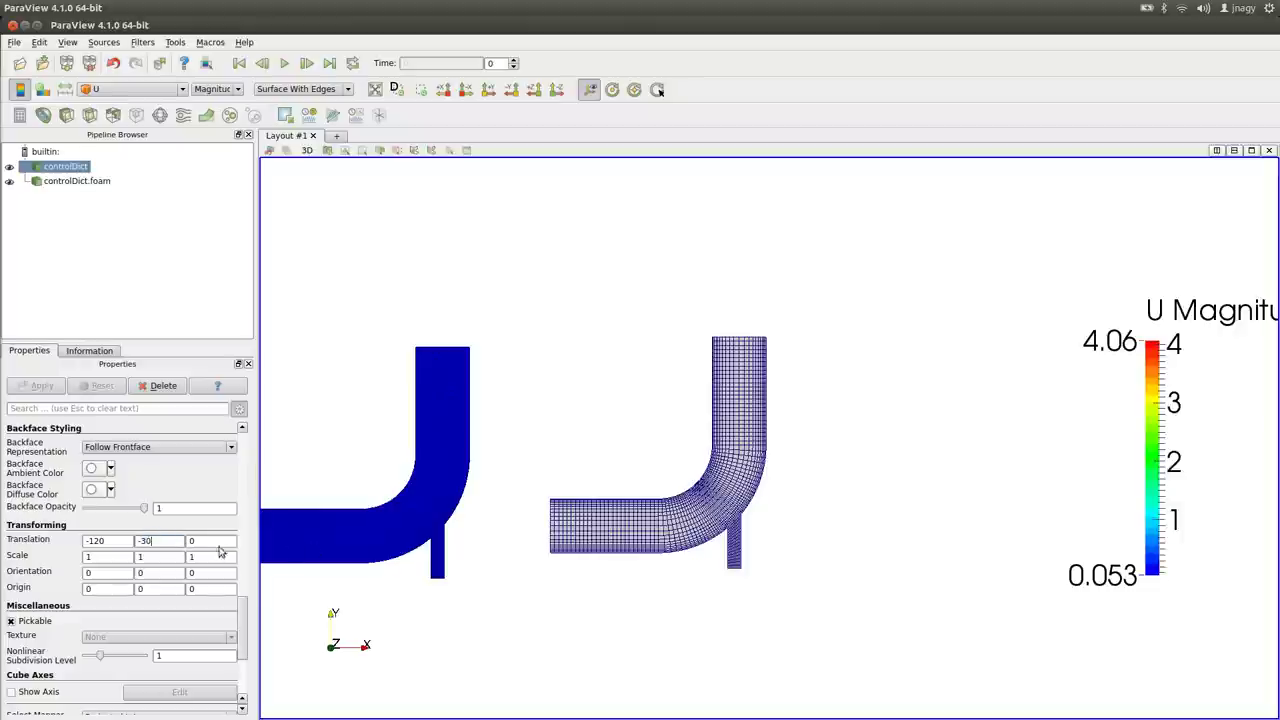
{"action": "left_click", "coordinate": [214, 540]}
{"action": "middle_click_drag", "start_coordinate": [494, 438], "coordinate": [657, 437]}
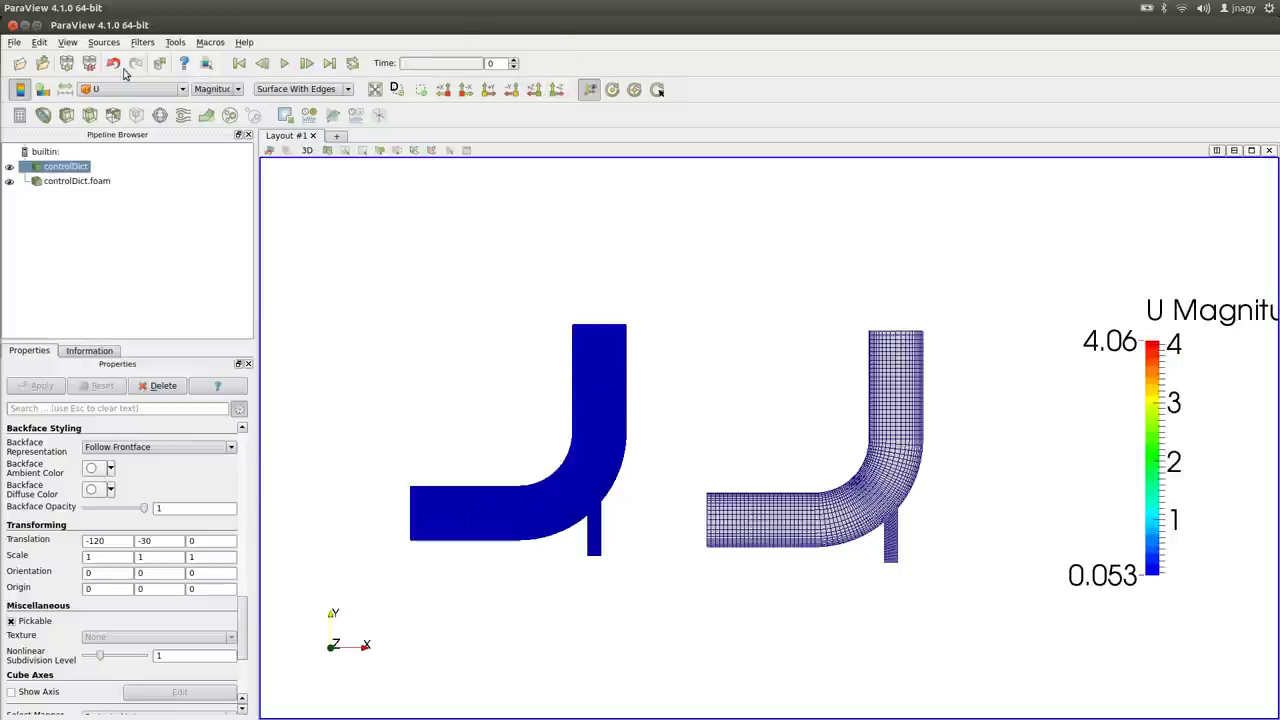
Step to the next frame, rescale the legend to 0.291–3.16, and colour controlDict.foam by U
{"action": "key", "text": "ctrl+Right"}
{"action": "left_click", "coordinate": [66, 90]}
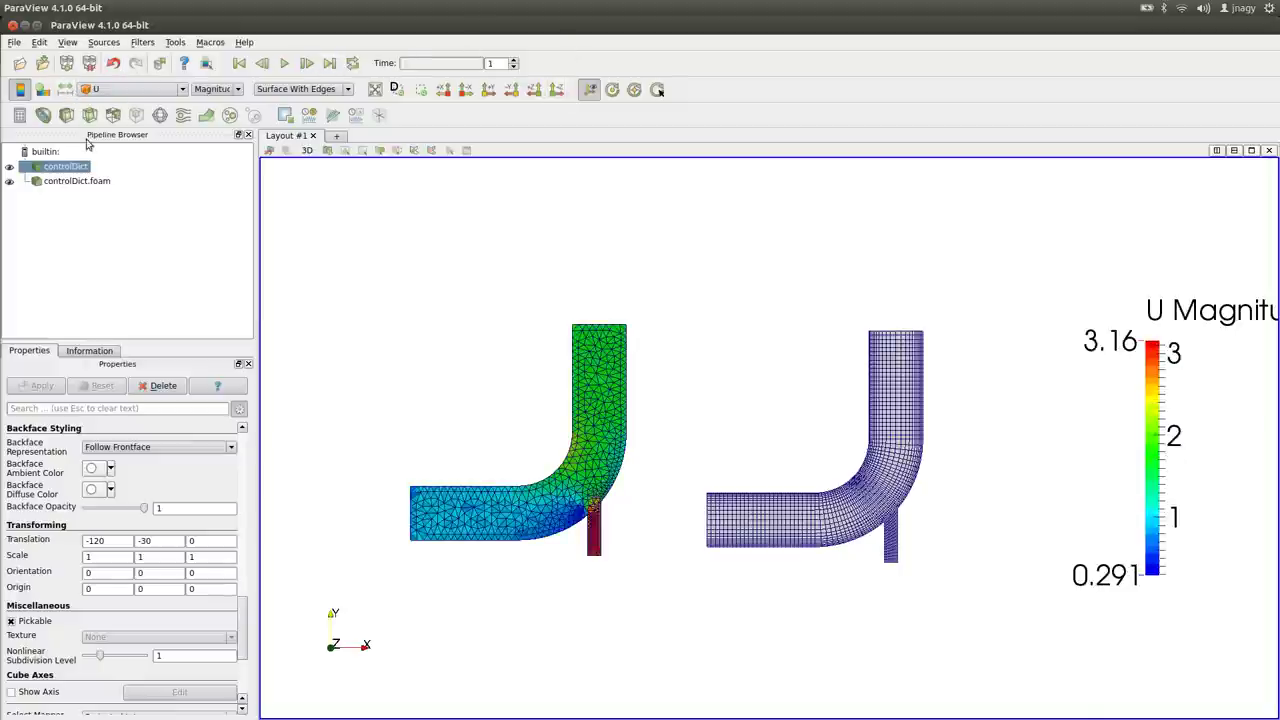
{"action": "left_click", "coordinate": [78, 184]}
{"action": "left_click", "coordinate": [128, 90]}
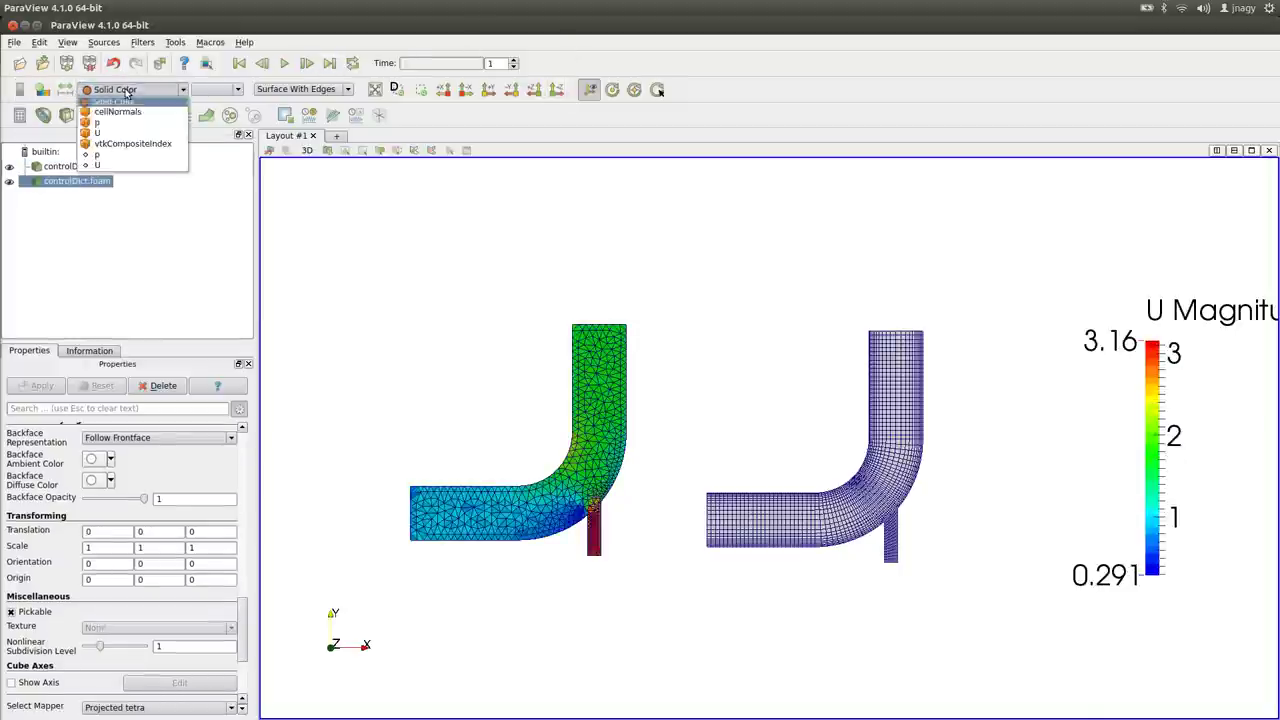
{"action": "left_click", "coordinate": [128, 139]}
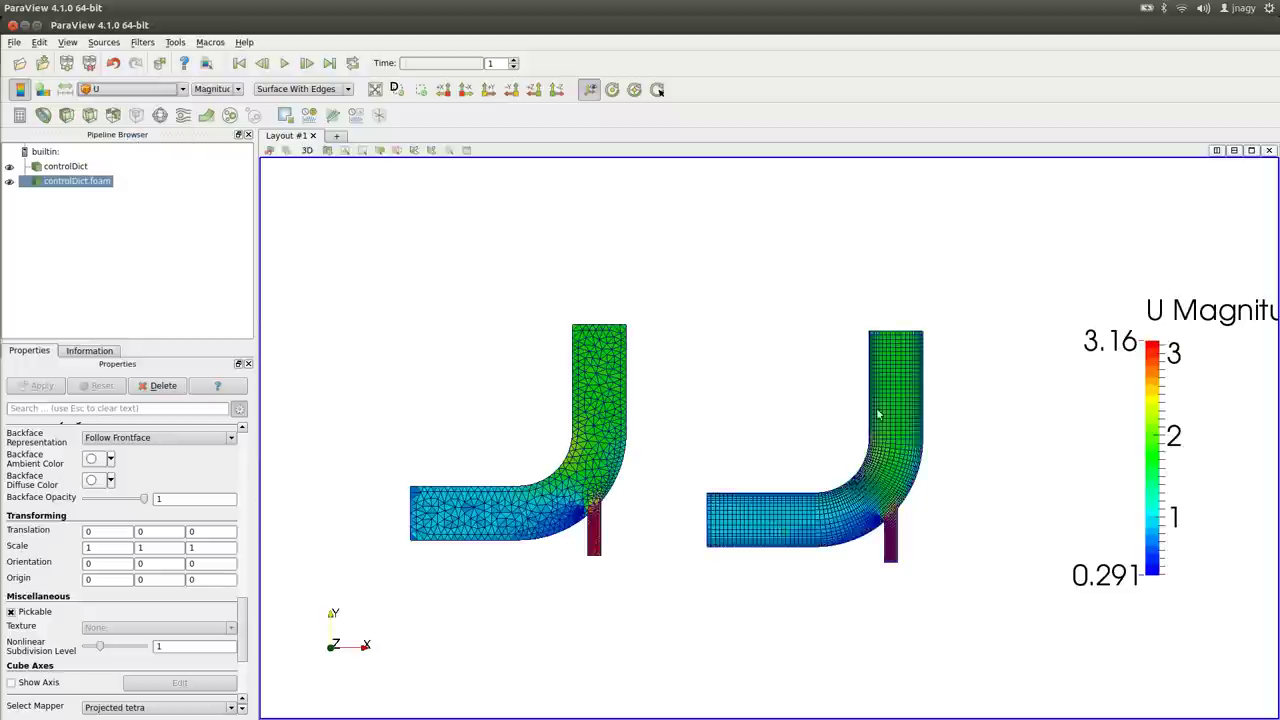
{"action": "scroll", "coordinate": [800, 340], "scroll_direction": "up", "scroll_amount": 2}
{"action": "scroll", "coordinate": [800, 342], "scroll_direction": "up", "scroll_amount": 1}
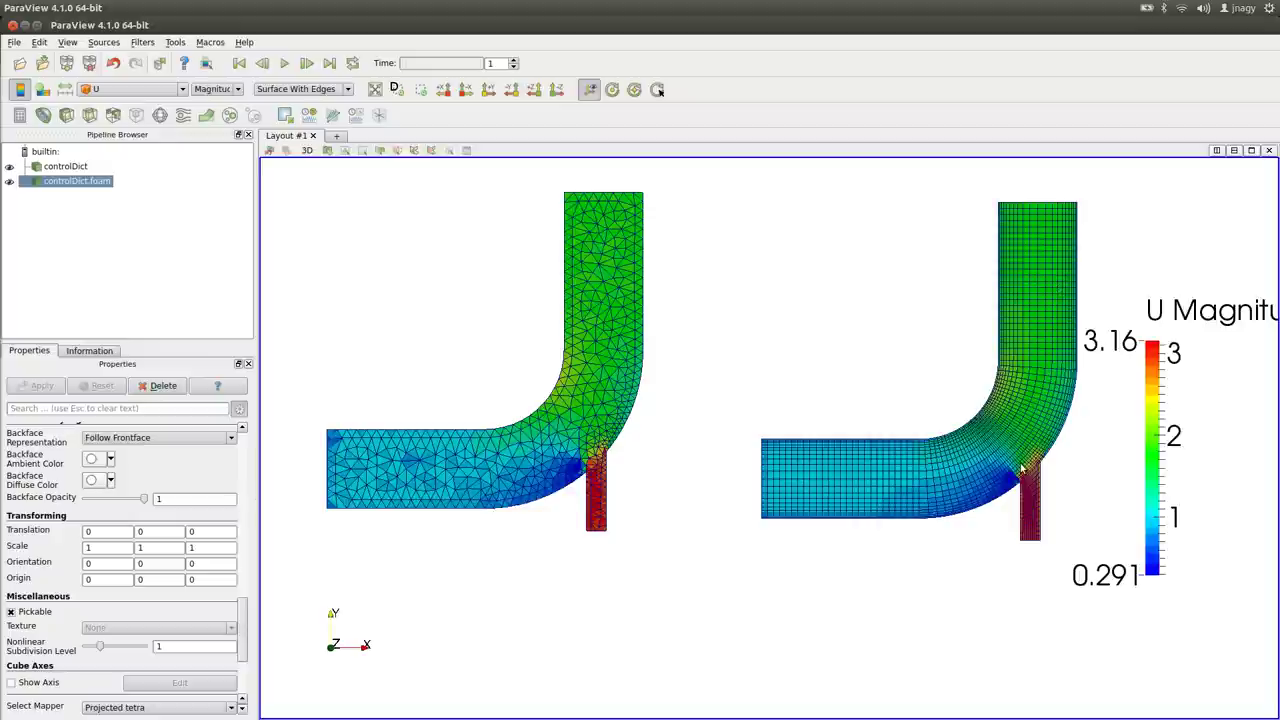
Switch both the quad and triangular pipes to Surface representation
{"action": "left_click", "coordinate": [296, 89]}
{"action": "left_click", "coordinate": [285, 152]}
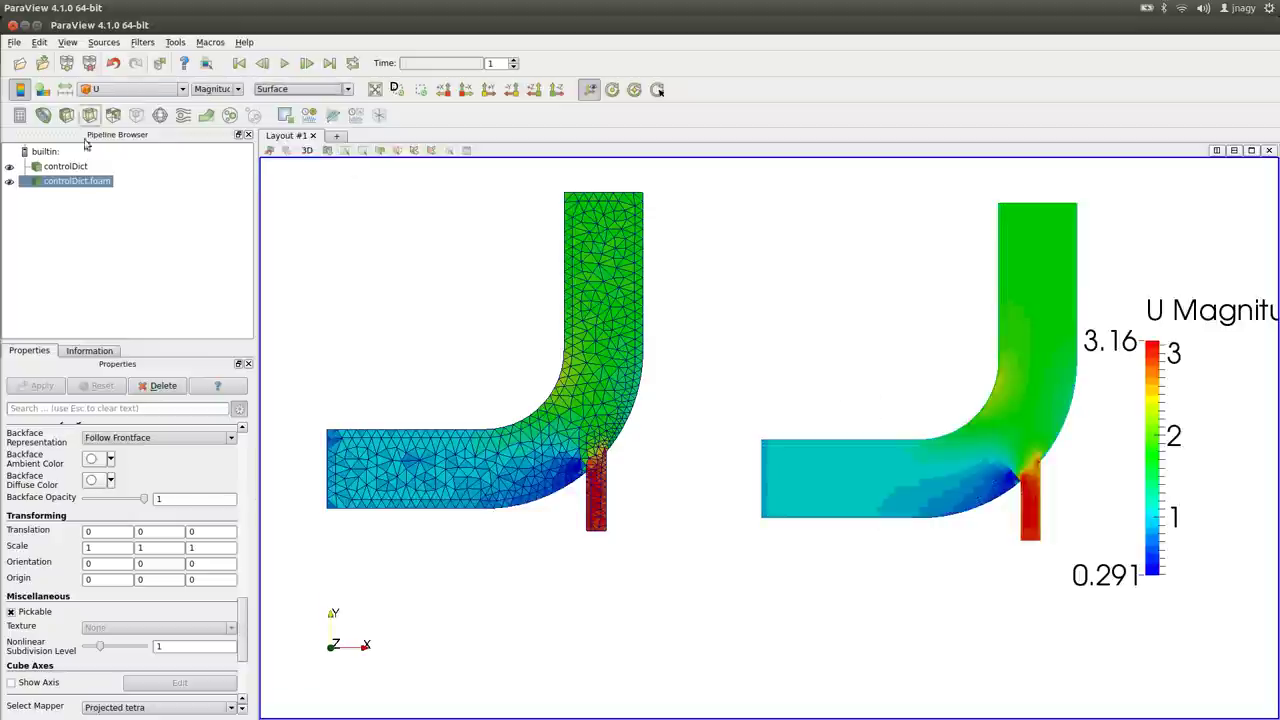
{"action": "left_click", "coordinate": [66, 166]}
{"action": "left_click", "coordinate": [296, 89]}
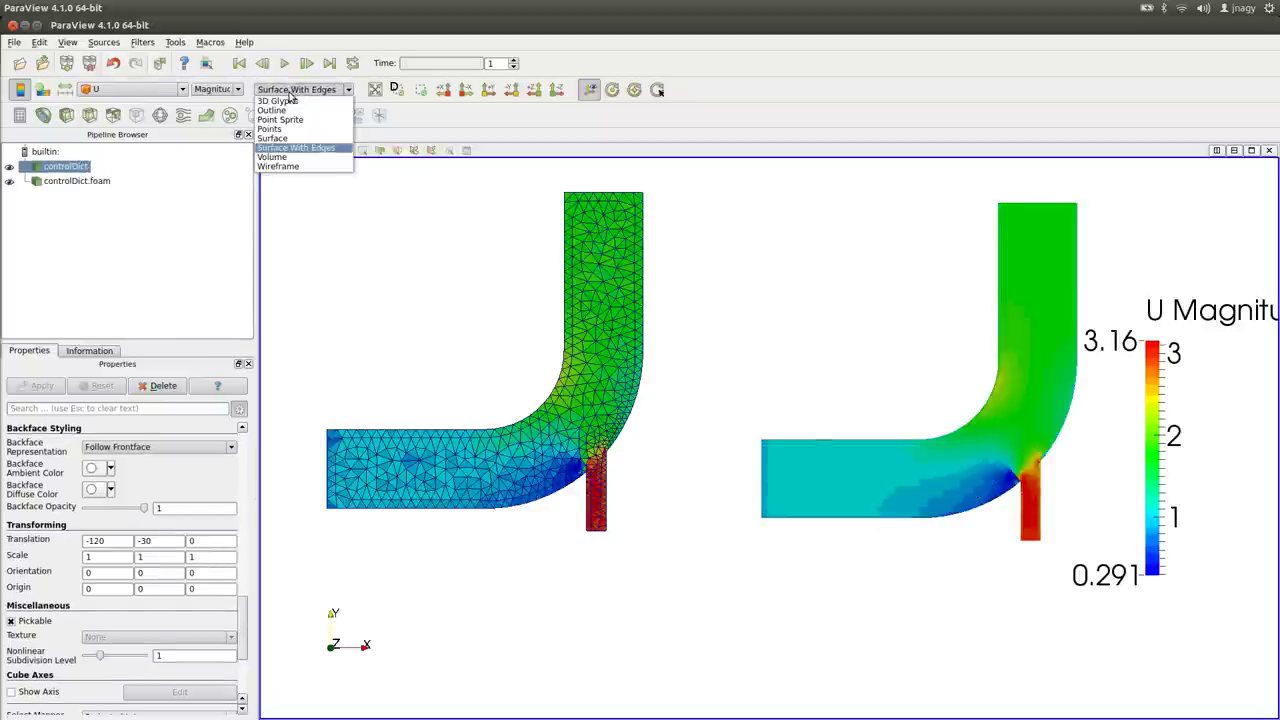
{"action": "left_click", "coordinate": [286, 145]}
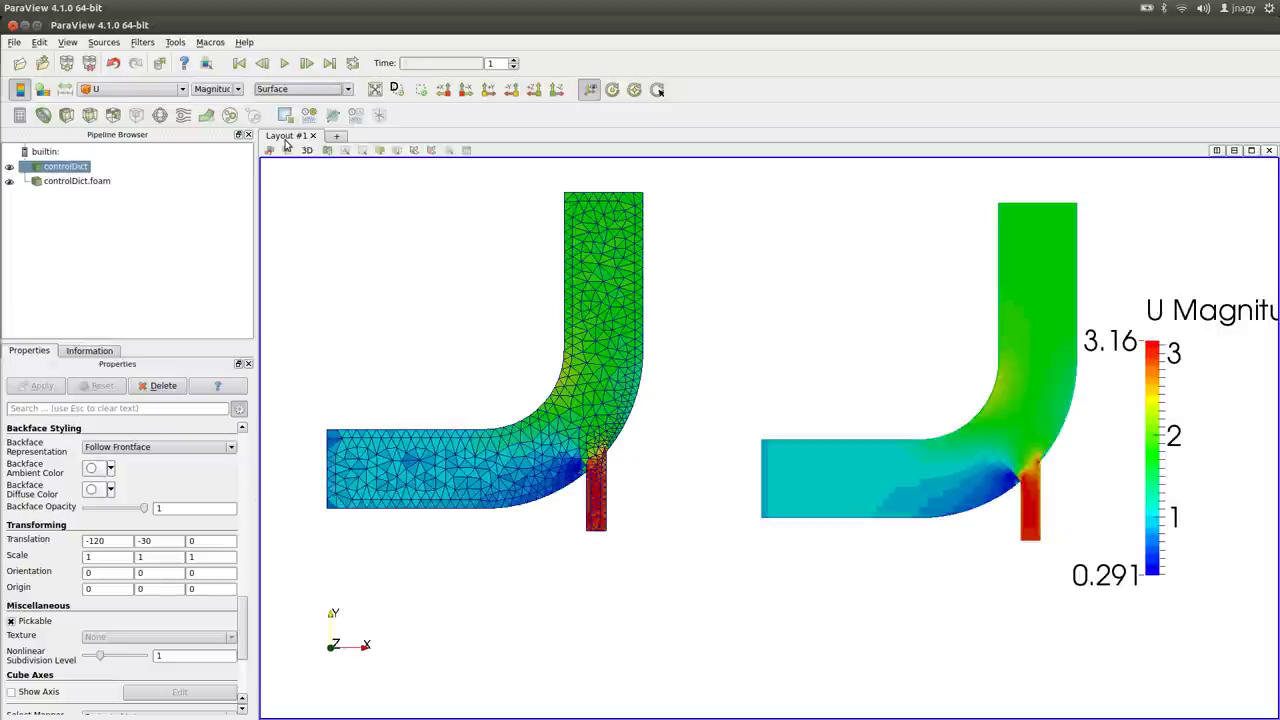
Step the animation forward frame by frame until Time reads 16
{"action": "left_click", "coordinate": [307, 63]}
{"action": "left_click", "coordinate": [307, 63]}
{"action": "left_click", "coordinate": [307, 63]}
{"action": "left_click", "coordinate": [307, 63]}
{"action": "left_click", "coordinate": [307, 63]}
{"action": "left_click", "coordinate": [307, 63]}
{"action": "left_click", "coordinate": [307, 63]}
{"action": "left_click", "coordinate": [307, 63]}
{"action": "left_click", "coordinate": [307, 63]}
{"action": "left_click", "coordinate": [307, 63]}
{"action": "left_click", "coordinate": [307, 63]}
{"action": "left_click", "coordinate": [307, 63]}
{"action": "left_click", "coordinate": [307, 63]}
{"action": "left_click", "coordinate": [307, 63]}
{"action": "left_click", "coordinate": [307, 63]}
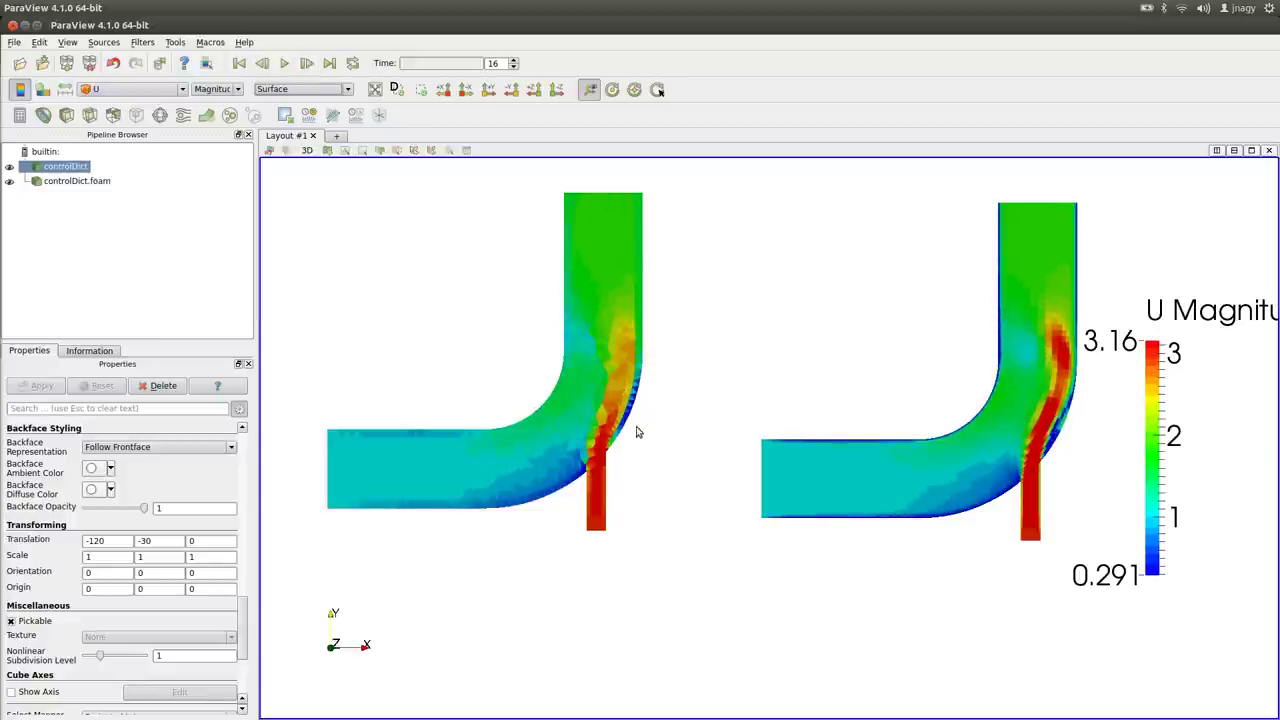
Jump to the last time step and rescale the U Magnitude legend to 0.00117–3.63
{"action": "left_click", "coordinate": [329, 63]}
{"action": "left_click", "coordinate": [64, 89]}
{"action": "left_click", "coordinate": [68, 182]}
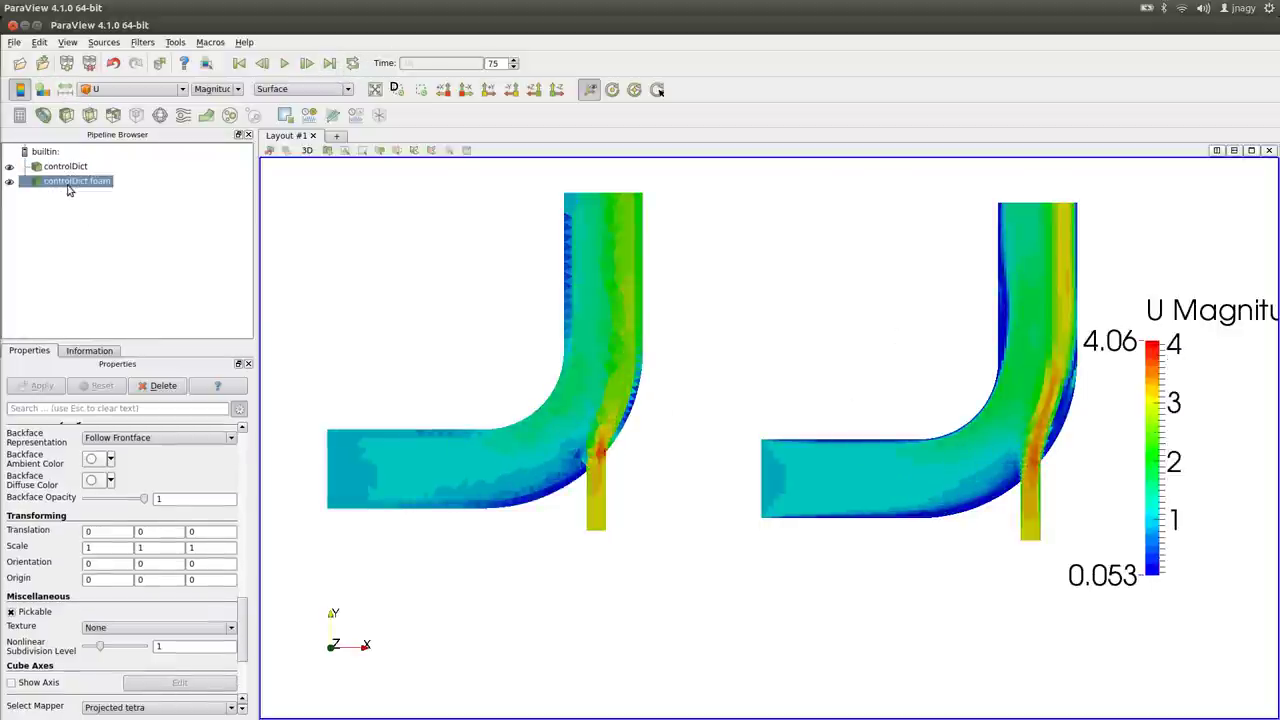
{"action": "left_click", "coordinate": [64, 89]}
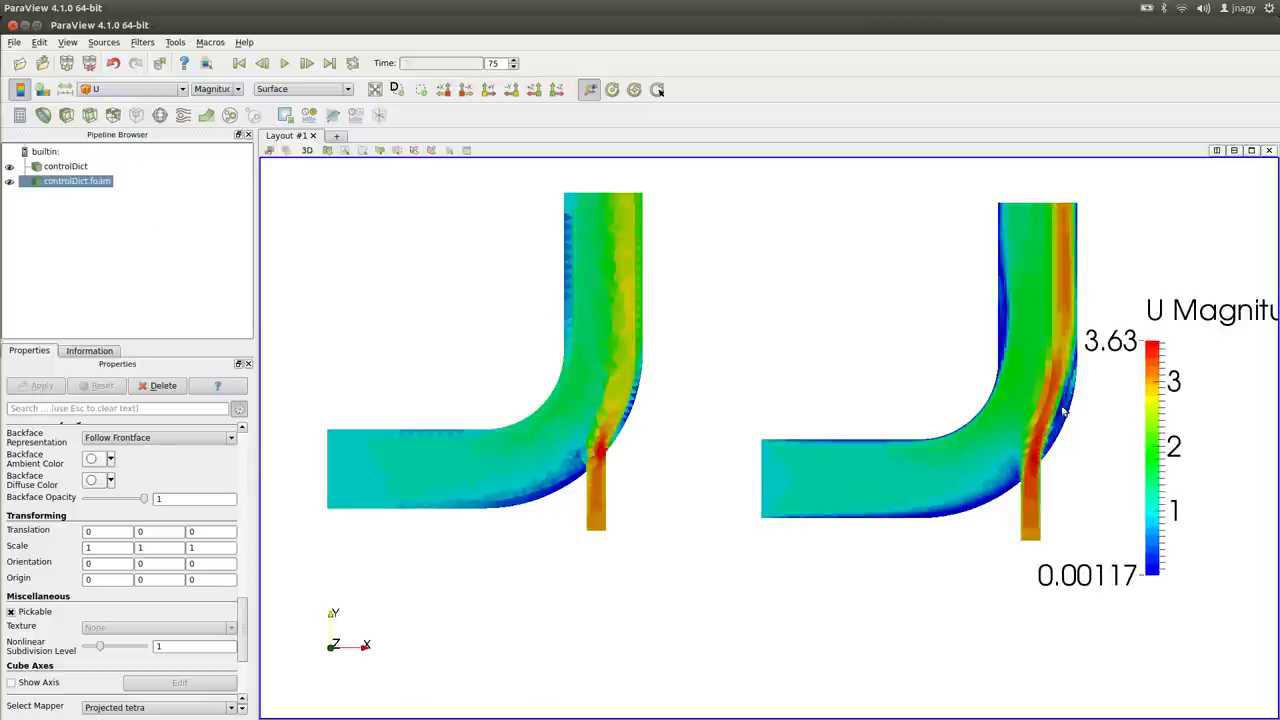
{"action": "middle_click_drag", "start_coordinate": [988, 413], "coordinate": [922, 400]}
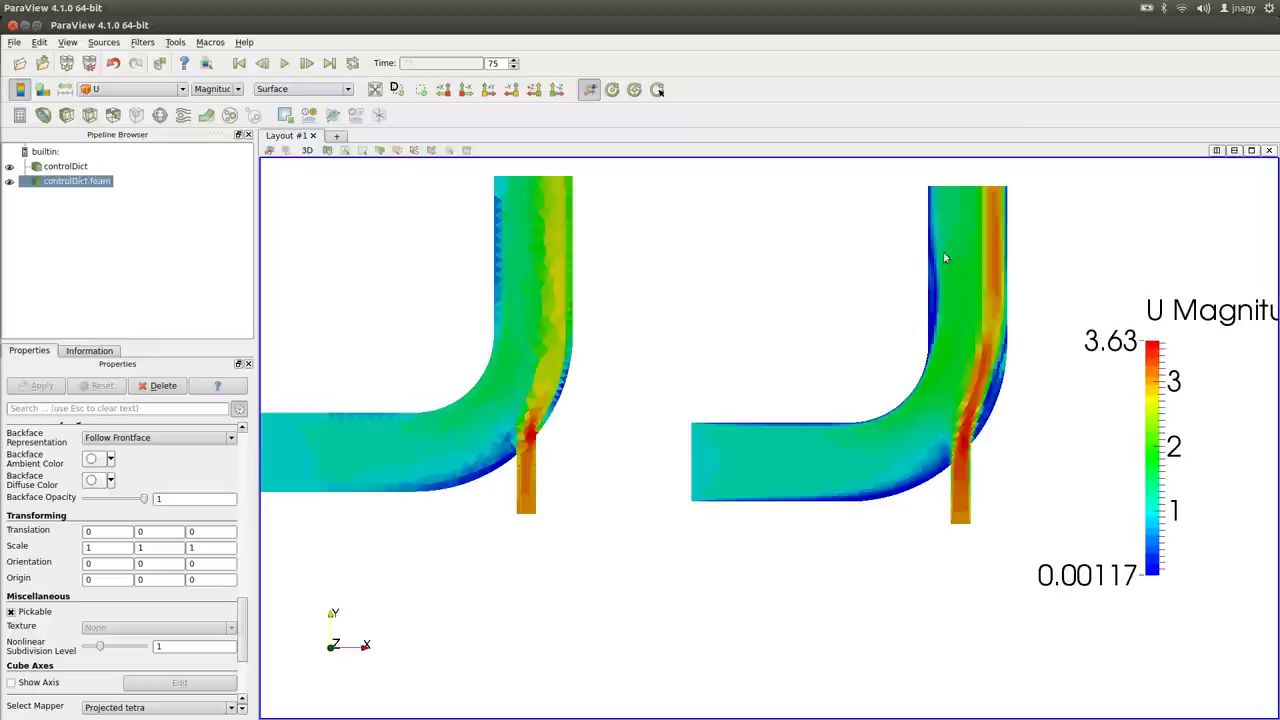
{"action": "scroll", "coordinate": [753, 362], "scroll_direction": "down", "scroll_amount": 2}
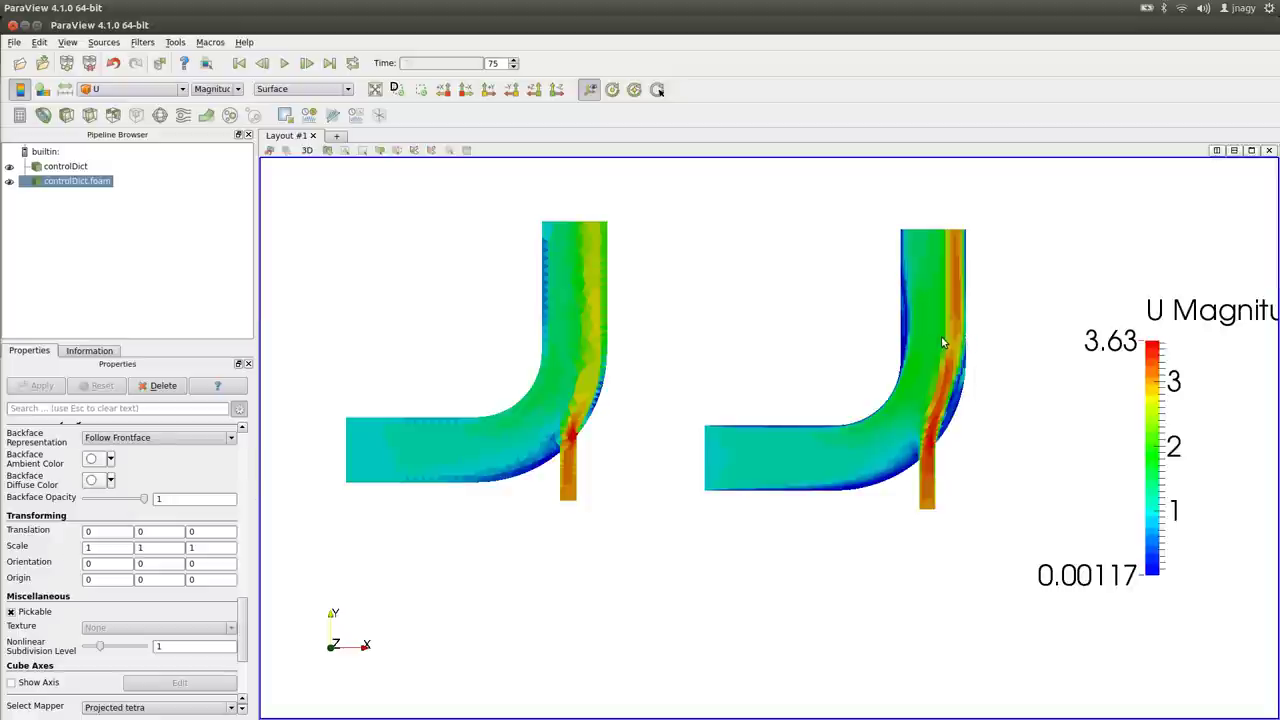
In the terminal, go up two folders into elbow_quad_refined and list its contents
{"action": "key", "text": "alt+Tab"}
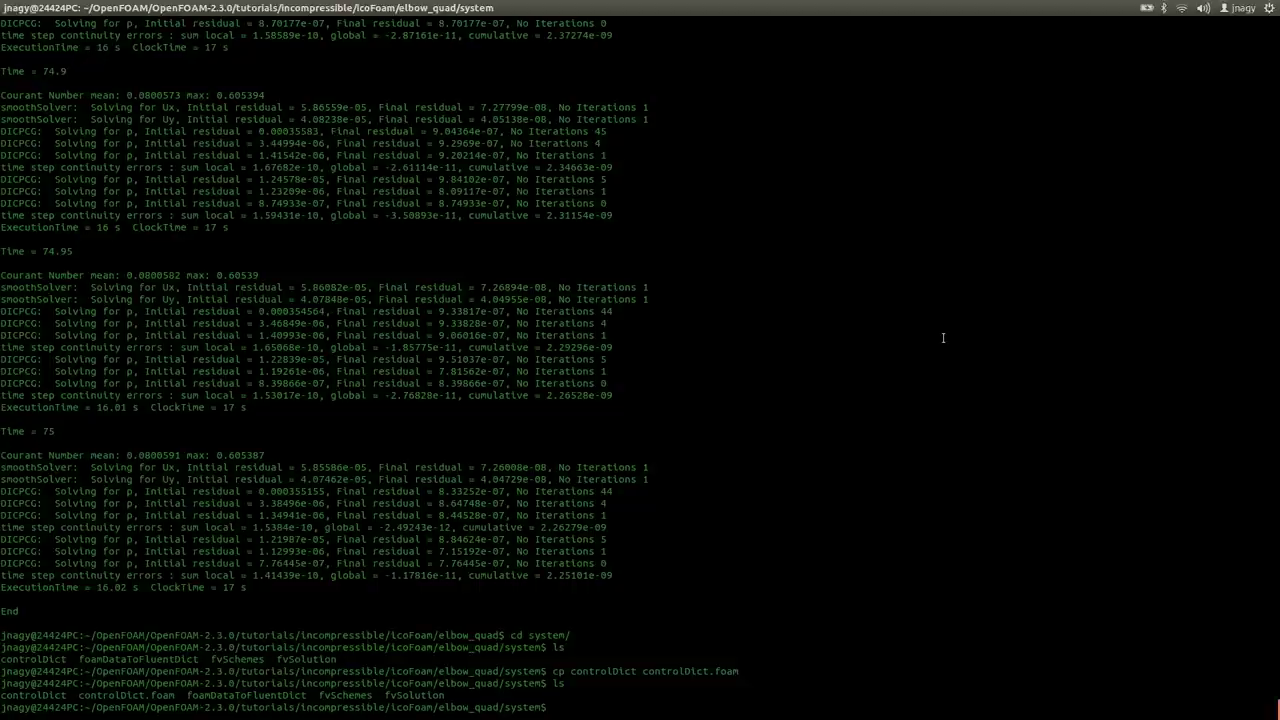
{"action": "type", "text": "cd .."}
{"action": "key", "text": "Return"}
{"action": "type", "text": "cd .."}
{"action": "key", "text": "Return"}
{"action": "type", "text": "cd elbow_quad_"}
{"action": "key", "text": "Tab"}
{"action": "key", "text": "Return"}
{"action": "type", "text": "ls"}
{"action": "key", "text": "Return"}
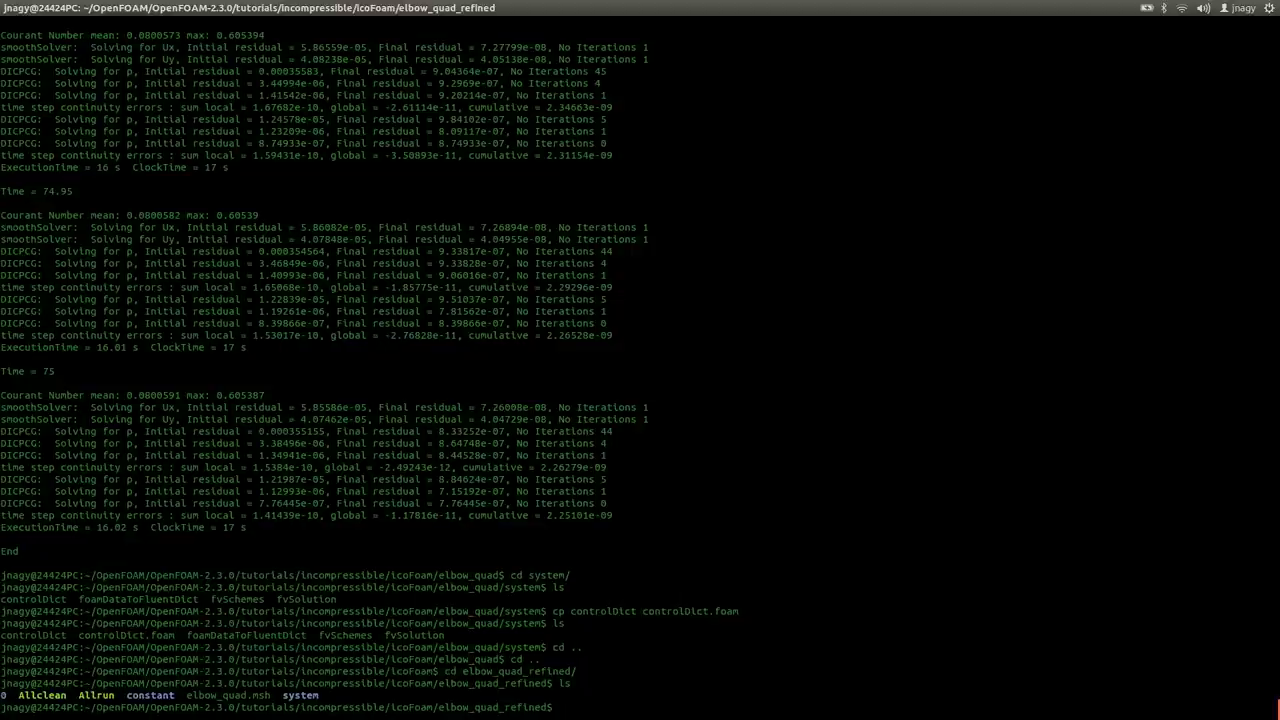
Convert elbow_quad.msh with fluentMeshToFoam, then enter refineMesh -overwrite at the prompt
{"action": "left_click_drag", "start_coordinate": [188, 695], "coordinate": [277, 696]}
{"action": "left_click", "coordinate": [443, 660]}
{"action": "type", "text": "fluentM"}
{"action": "key", "text": "Tab"}
{"action": "type", "text": "elbow_quad.msh"}
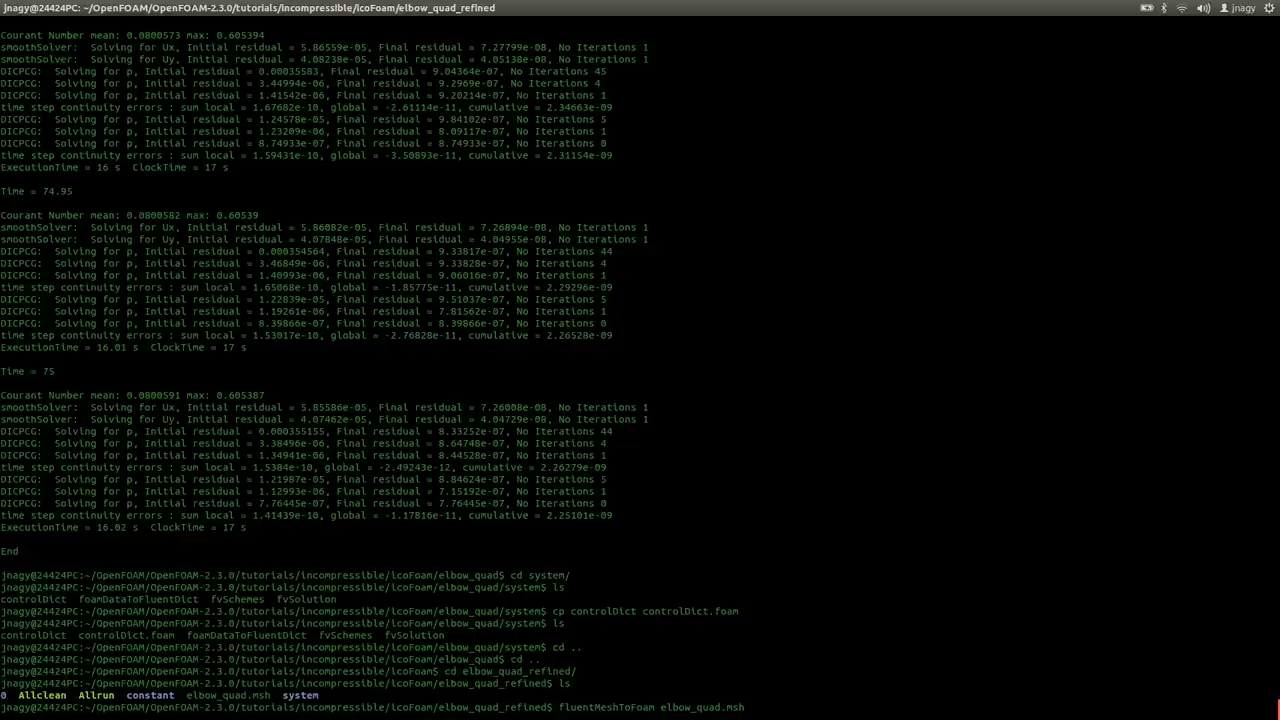
{"action": "key", "text": "Return"}
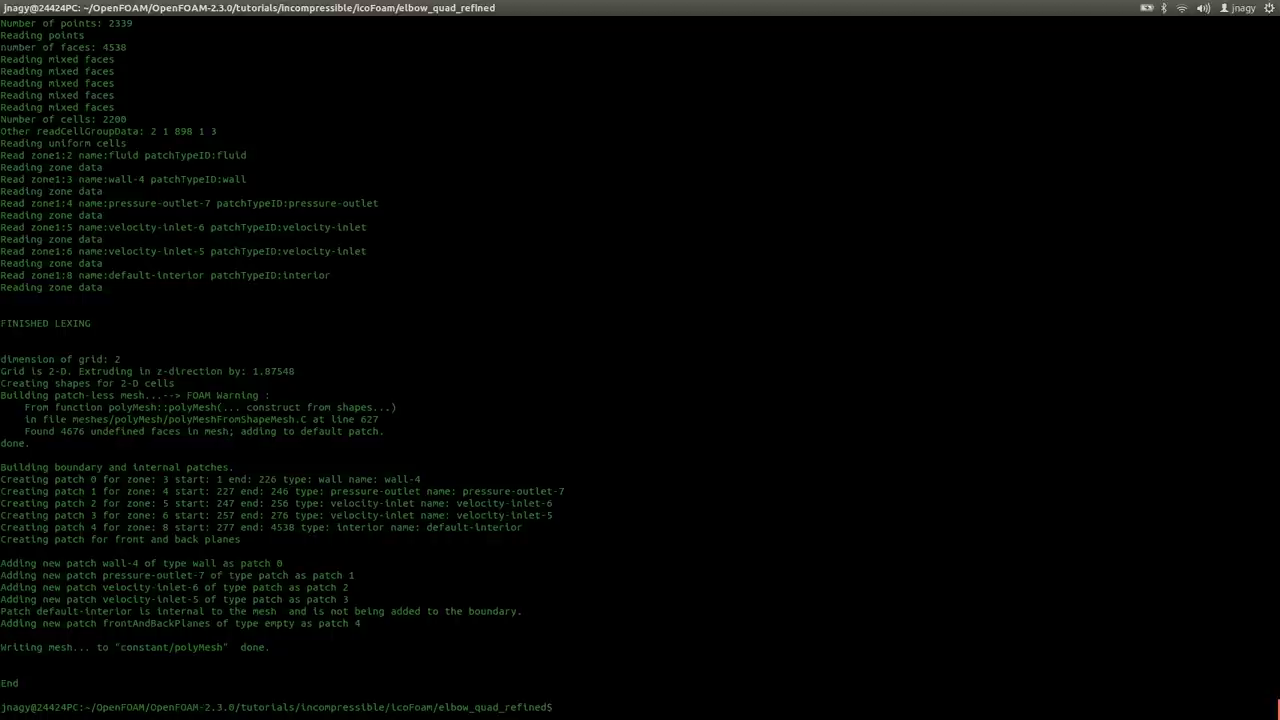
{"action": "type", "text": "refineMesh -overwrite"}
{"action": "key", "text": "alt+Tab"}
{"action": "key", "text": "alt+Tab"}
{"action": "left_click", "coordinate": [470, 30]}
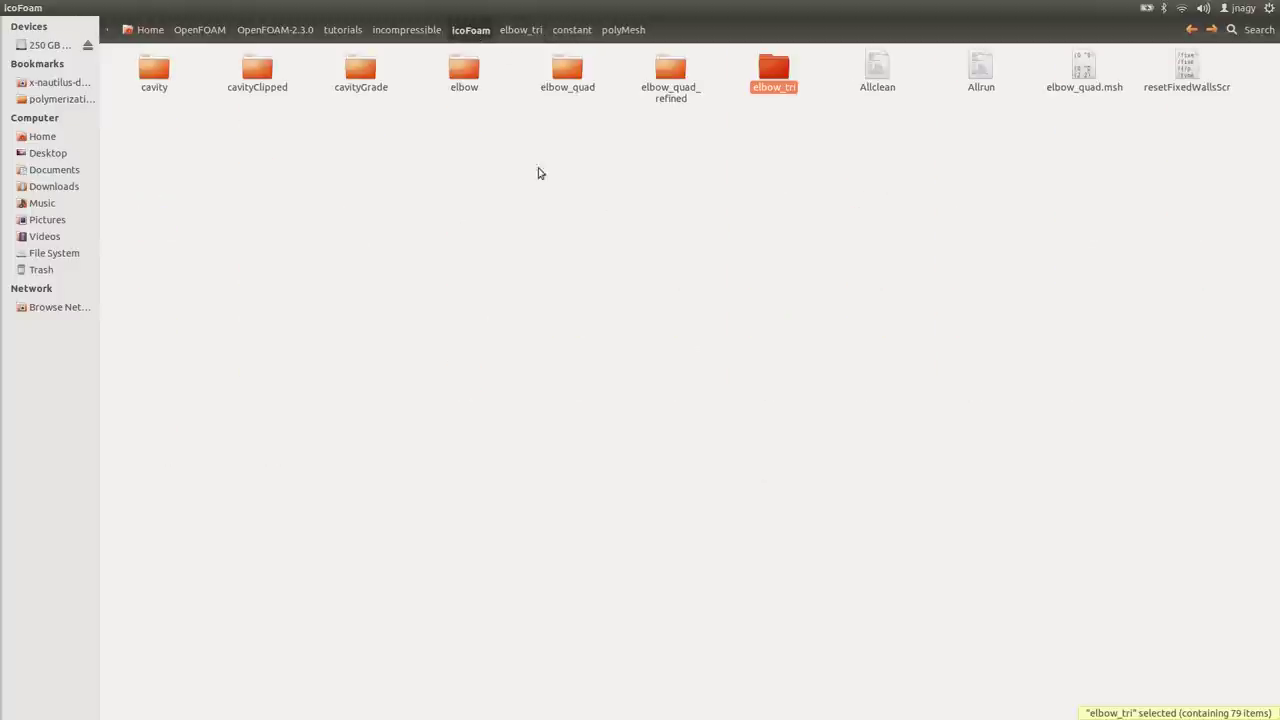
{"action": "double_click", "coordinate": [678, 88]}
{"action": "double_click", "coordinate": [258, 76]}
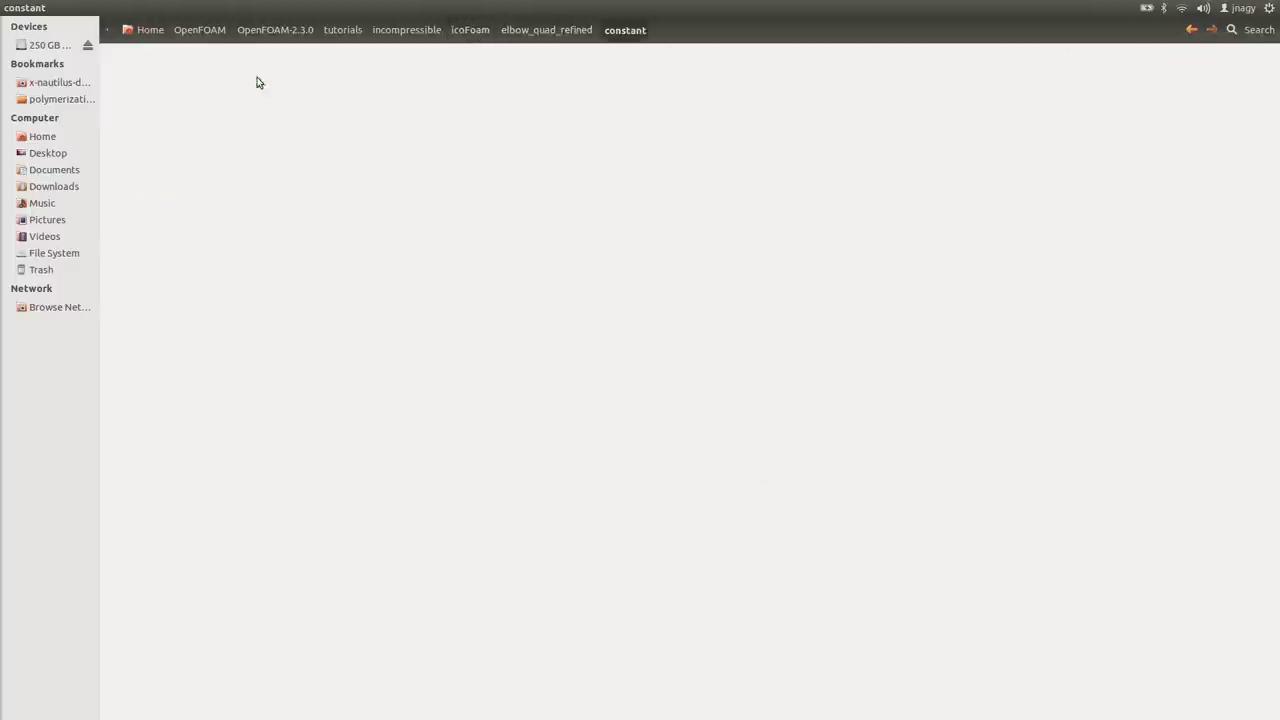
{"action": "double_click", "coordinate": [150, 74]}
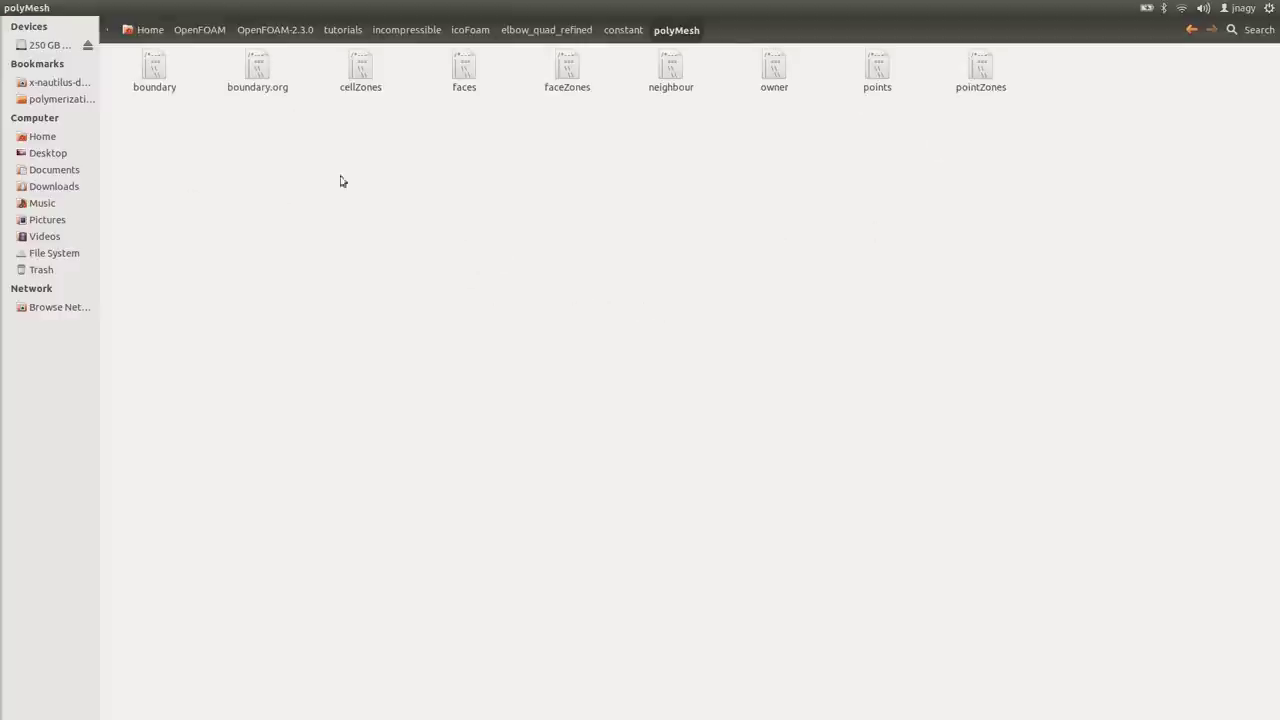
{"action": "key", "text": "alt+Tab"}
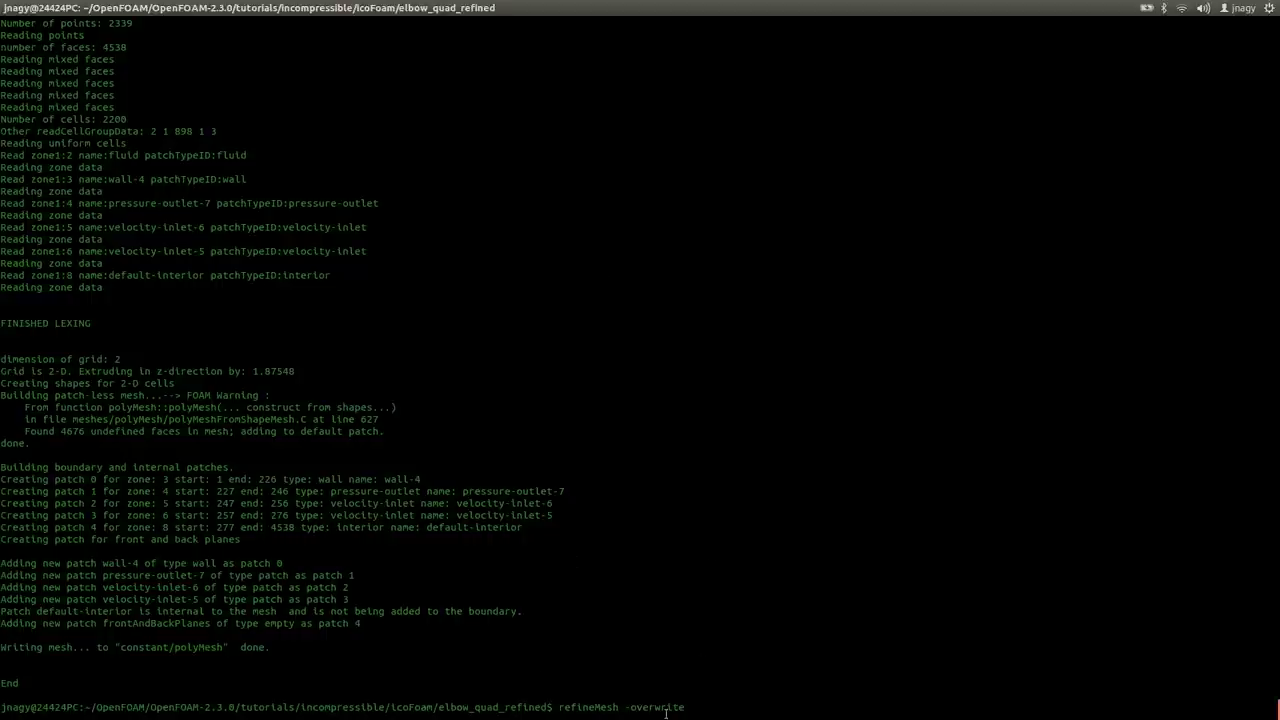
{"action": "key", "text": "alt+Tab"}
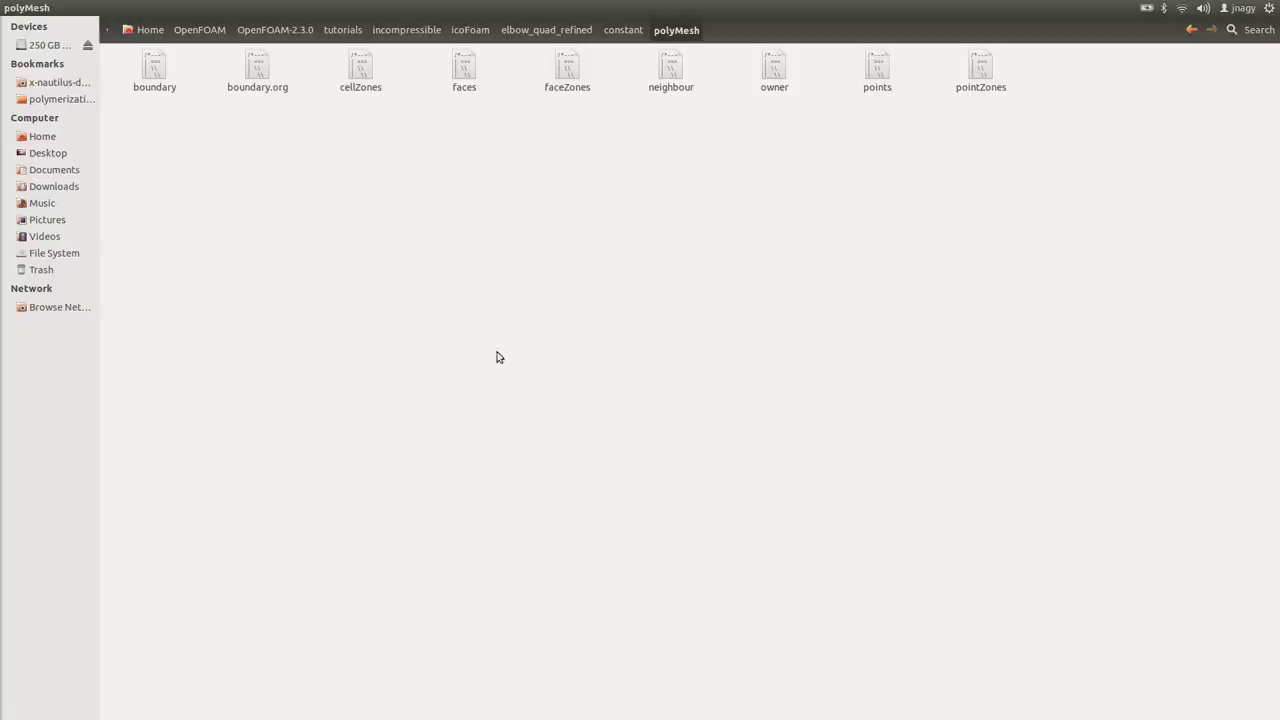
{"action": "key", "text": "alt+Tab"}
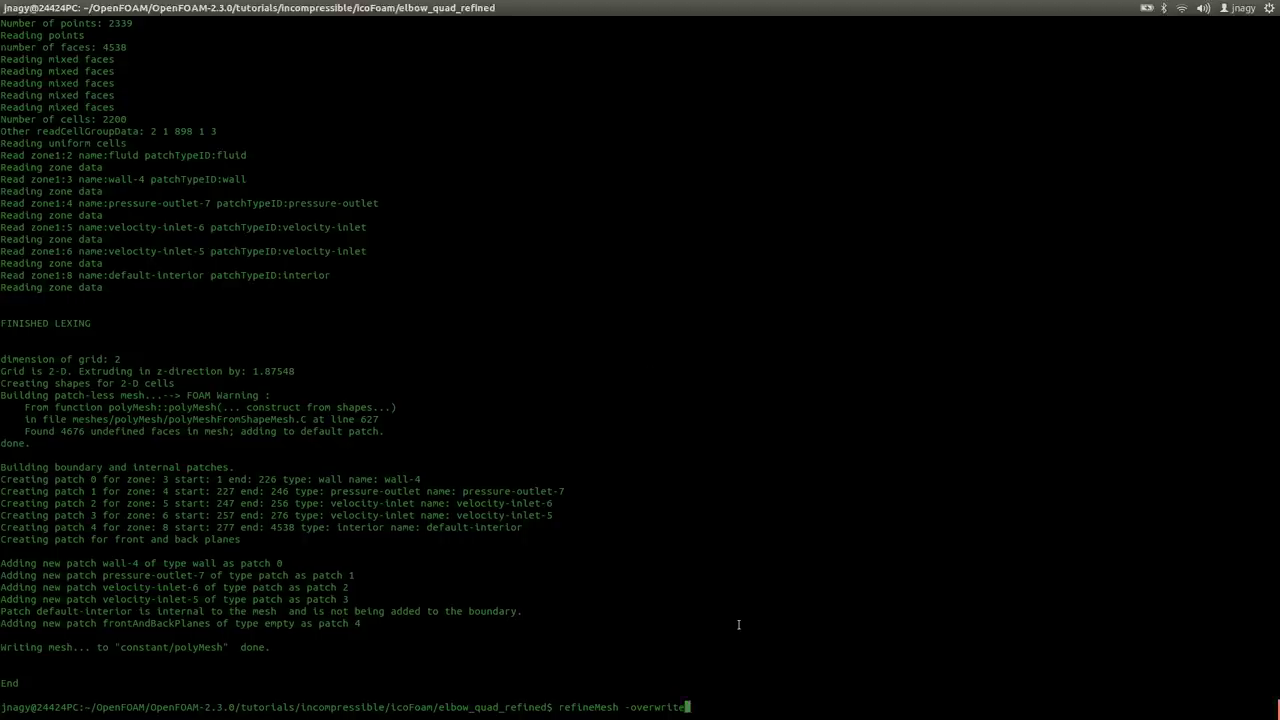
Run refineMesh -overwrite, refining all 8800 cells in the x and y directions
{"action": "key", "text": "Return"}
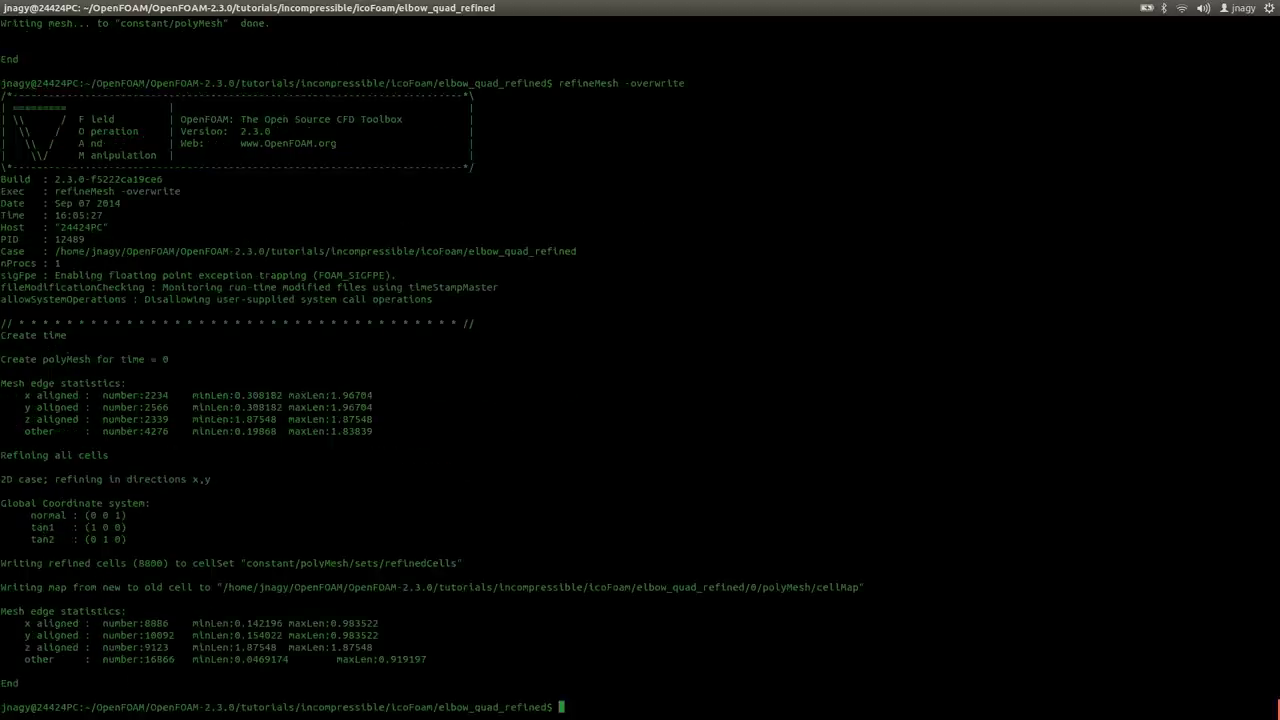
{"action": "double_click", "coordinate": [31, 479]}
{"action": "double_click", "coordinate": [148, 480]}
{"action": "left_click", "coordinate": [537, 582]}
List the case files and enter vim system/controlDict using Tab completion
{"action": "type", "text": "ls"}
{"action": "key", "text": "Return"}
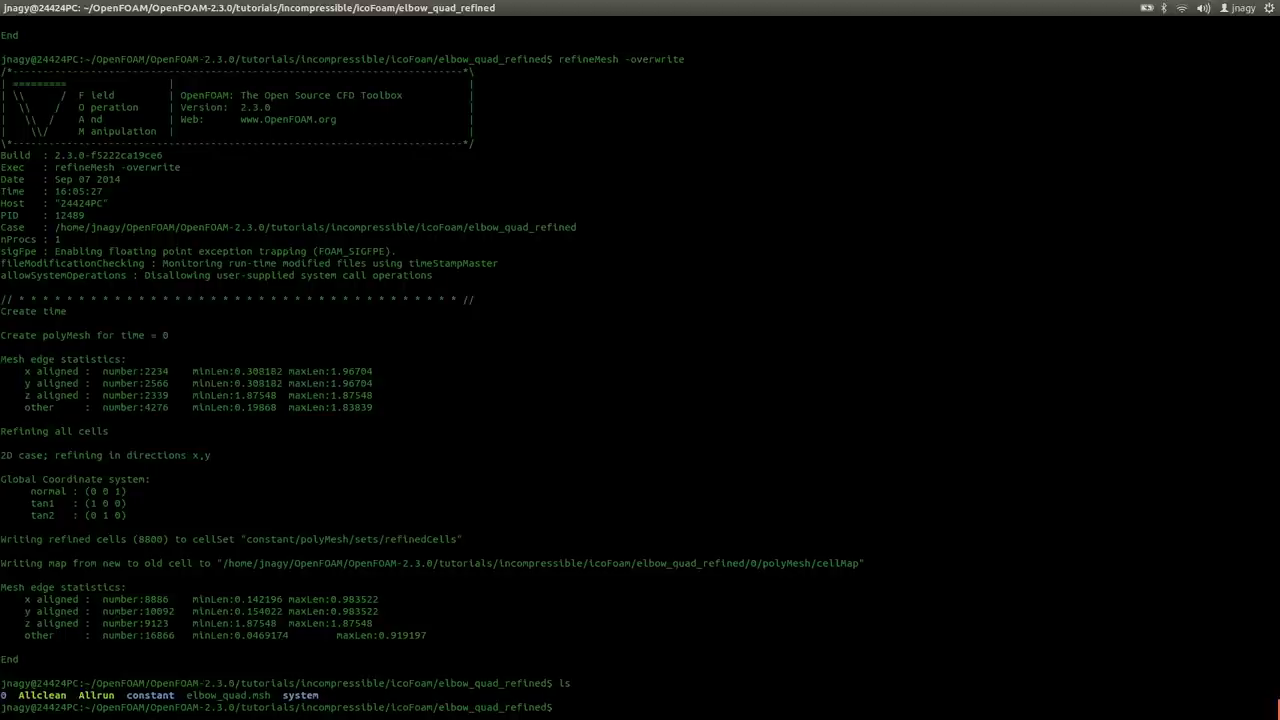
{"action": "type", "text": "vim system/"}
{"action": "type", "text": "c"}
{"action": "key", "text": "Tab"}
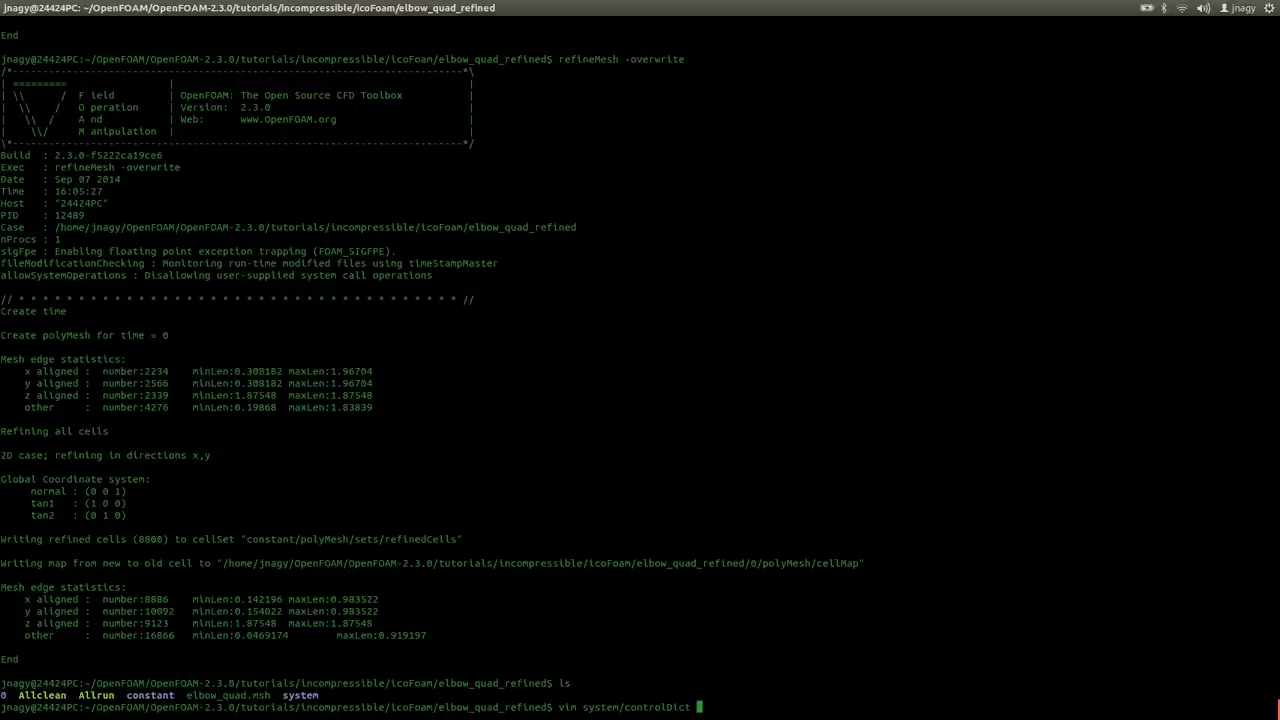
Open controlDict in vim and change endTime from 10 to 75
{"action": "key", "text": "Return"}
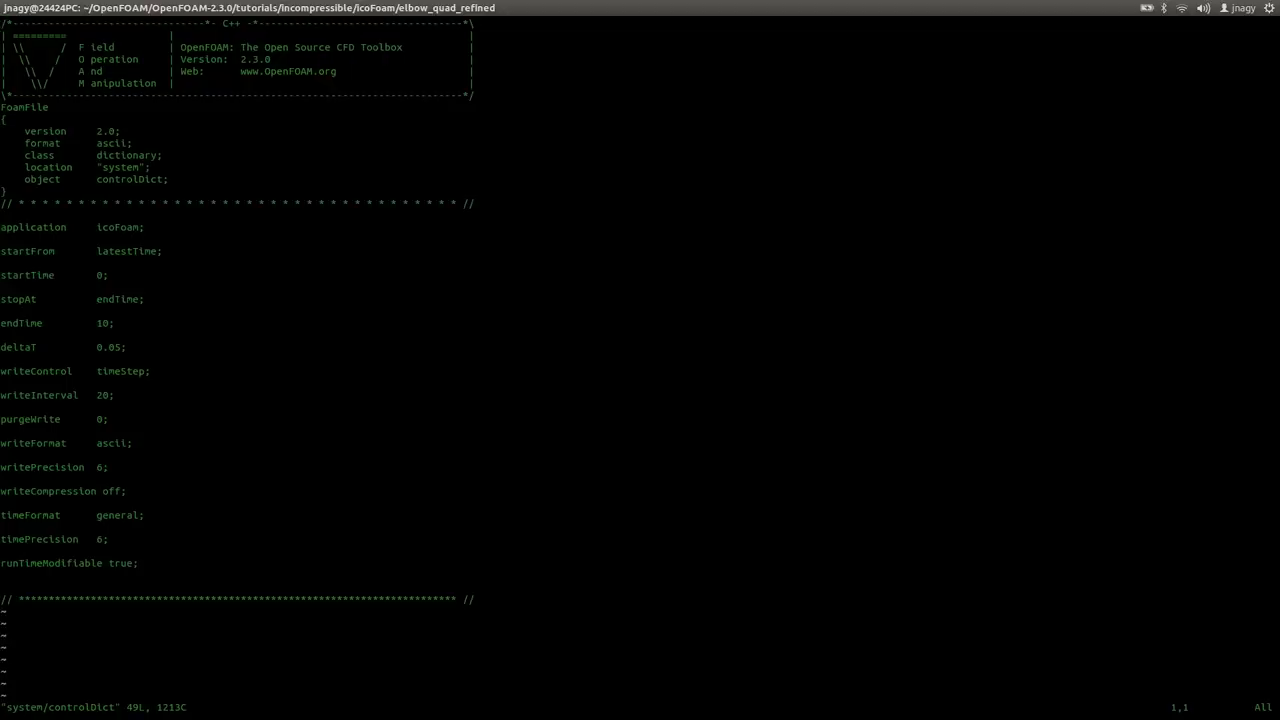
{"action": "key", "text": "Down"}
{"action": "key", "text": "Down"}
{"action": "key", "text": "Down"}
{"action": "key", "text": "Down"}
{"action": "key", "text": "Down"}
{"action": "key", "text": "Down"}
{"action": "key", "text": "Down"}
{"action": "key", "text": "Down"}
{"action": "key", "text": "Down"}
{"action": "key", "text": "Down"}
{"action": "key", "text": "Down"}
{"action": "key", "text": "Down"}
{"action": "key", "text": "Down"}
{"action": "key", "text": "Down"}
{"action": "key", "text": "Down"}
{"action": "key", "text": "Down"}
{"action": "key", "text": "Down"}
{"action": "key", "text": "Down"}
{"action": "key", "text": "Down"}
{"action": "key", "text": "Down"}
{"action": "key", "text": "Down"}
{"action": "key", "text": "Down"}
{"action": "key", "text": "Down"}
{"action": "key", "text": "Down"}
{"action": "key", "text": "Down"}
{"action": "key", "text": "Down"}
{"action": "key", "text": "Up"}
{"action": "key", "text": "Right"}
{"action": "key", "text": "Right"}
{"action": "key", "text": "Right"}
{"action": "key", "text": "Right"}
{"action": "key", "text": "Right"}
{"action": "key", "text": "Right"}
{"action": "key", "text": "Right"}
{"action": "key", "text": "Right"}
{"action": "key", "text": "Right"}
{"action": "key", "text": "Right"}
{"action": "key", "text": "Right"}
{"action": "key", "text": "Right"}
{"action": "key", "text": "Right"}
{"action": "key", "text": "Right"}
{"action": "key", "text": "Right"}
{"action": "key", "text": "Right"}
{"action": "key", "text": "a"}
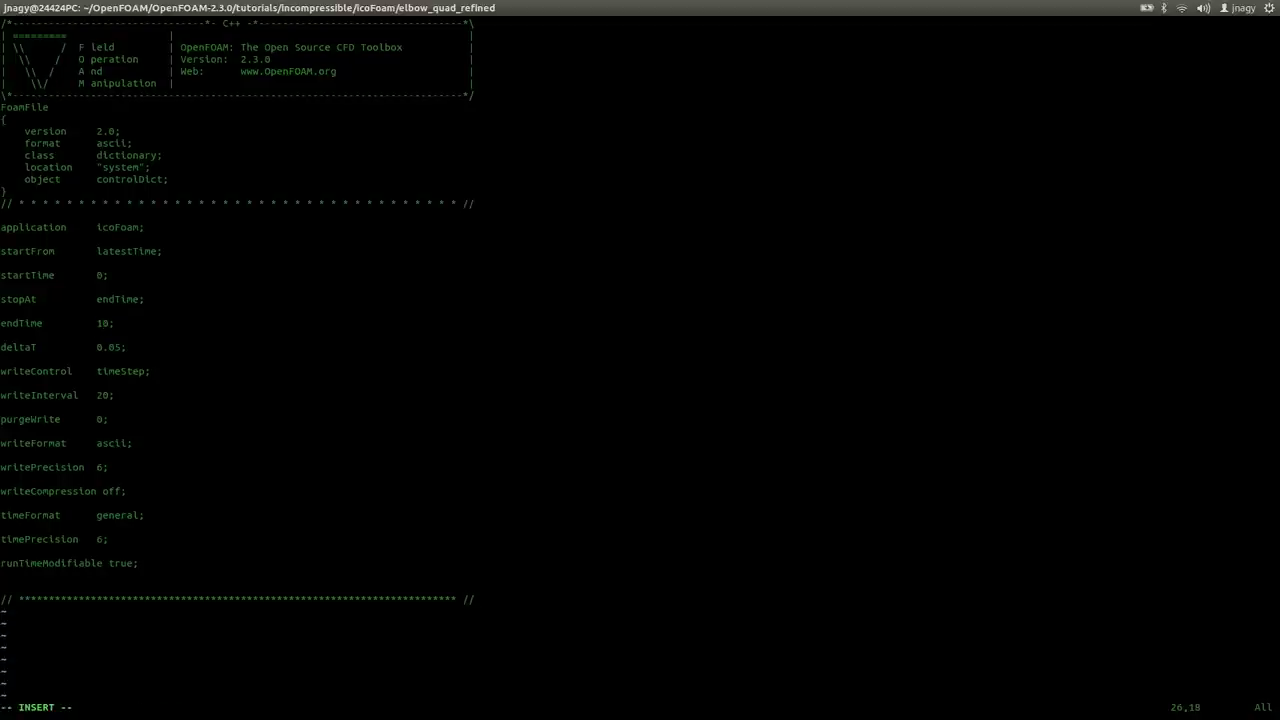
{"action": "key", "text": "Left"}
{"action": "key", "text": "Delete"}
{"action": "key", "text": "Delete"}
{"action": "type", "text": "75"}
Change deltaT from 0.05 to 0.025 and save the file with :wq
{"action": "key", "text": "Down"}
{"action": "key", "text": "Down"}
{"action": "key", "text": "Right"}
{"action": "type", "text": "2"}
{"action": "key", "text": "Escape"}
{"action": "type", "text": ":wq"}
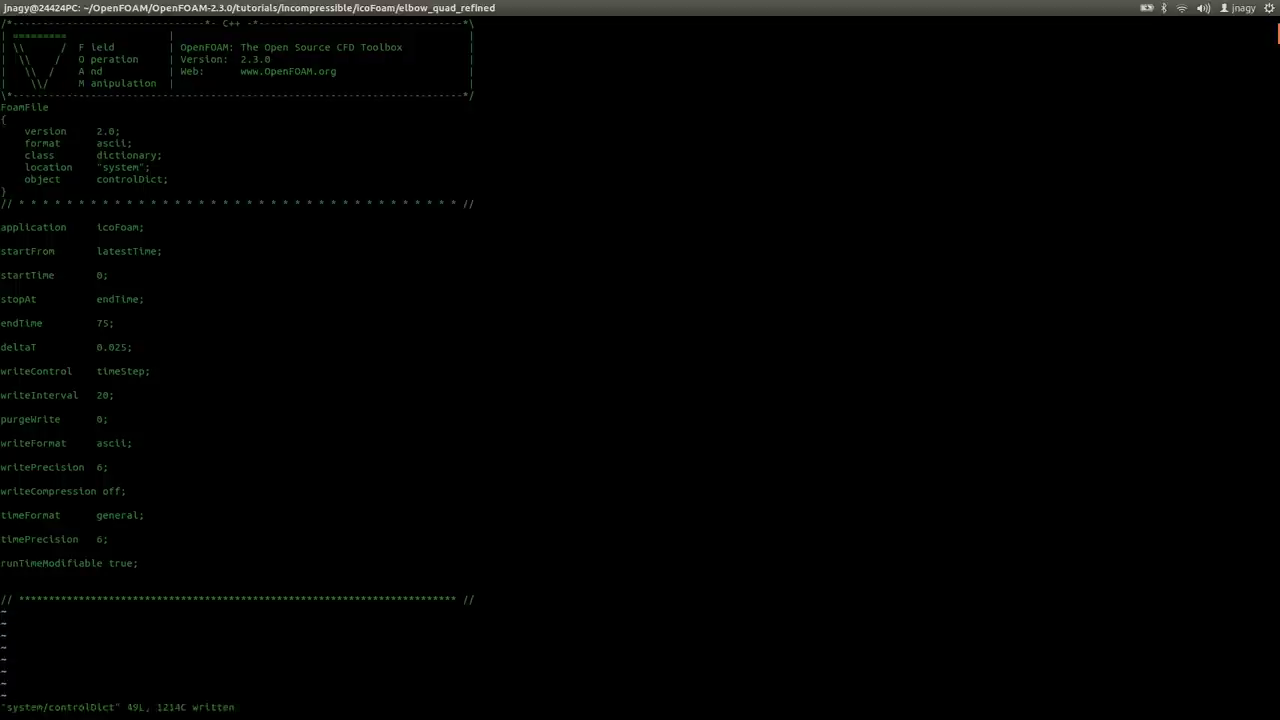
{"action": "key", "text": "Return"}
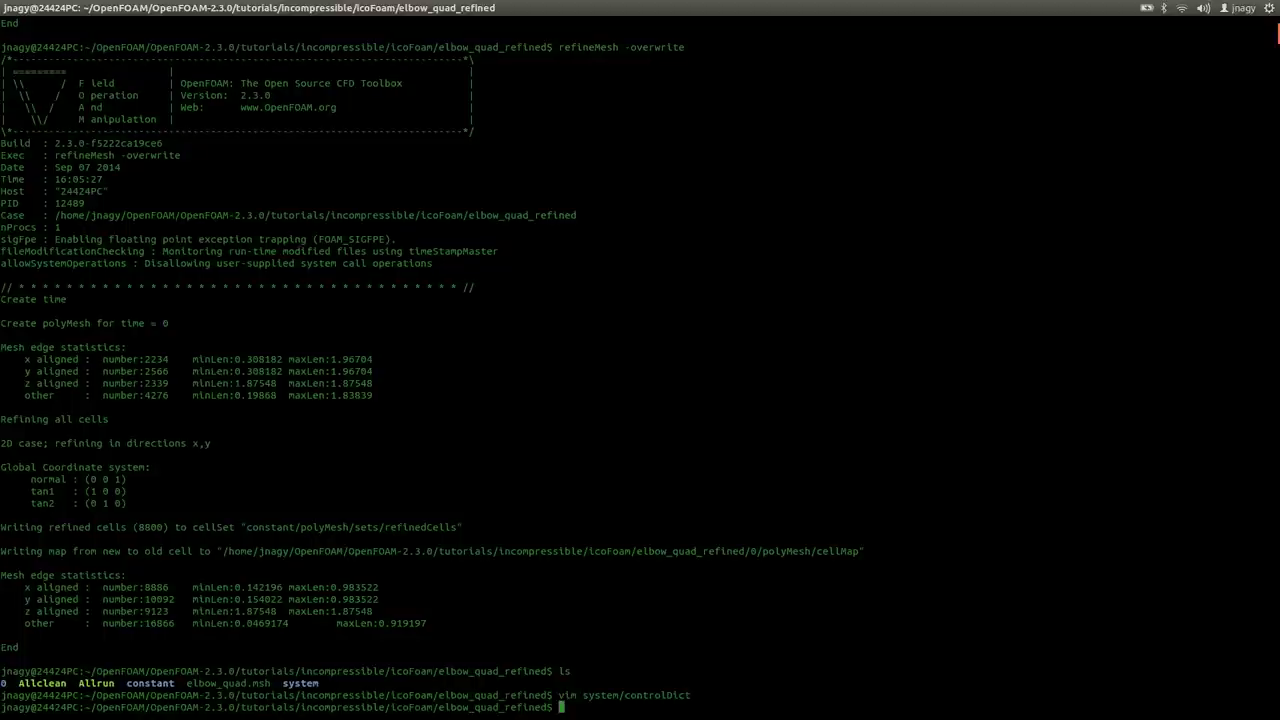
Reopen controlDict to verify the edits, then quit vim with :q
{"action": "key", "text": "Up"}
{"action": "key", "text": "Return"}
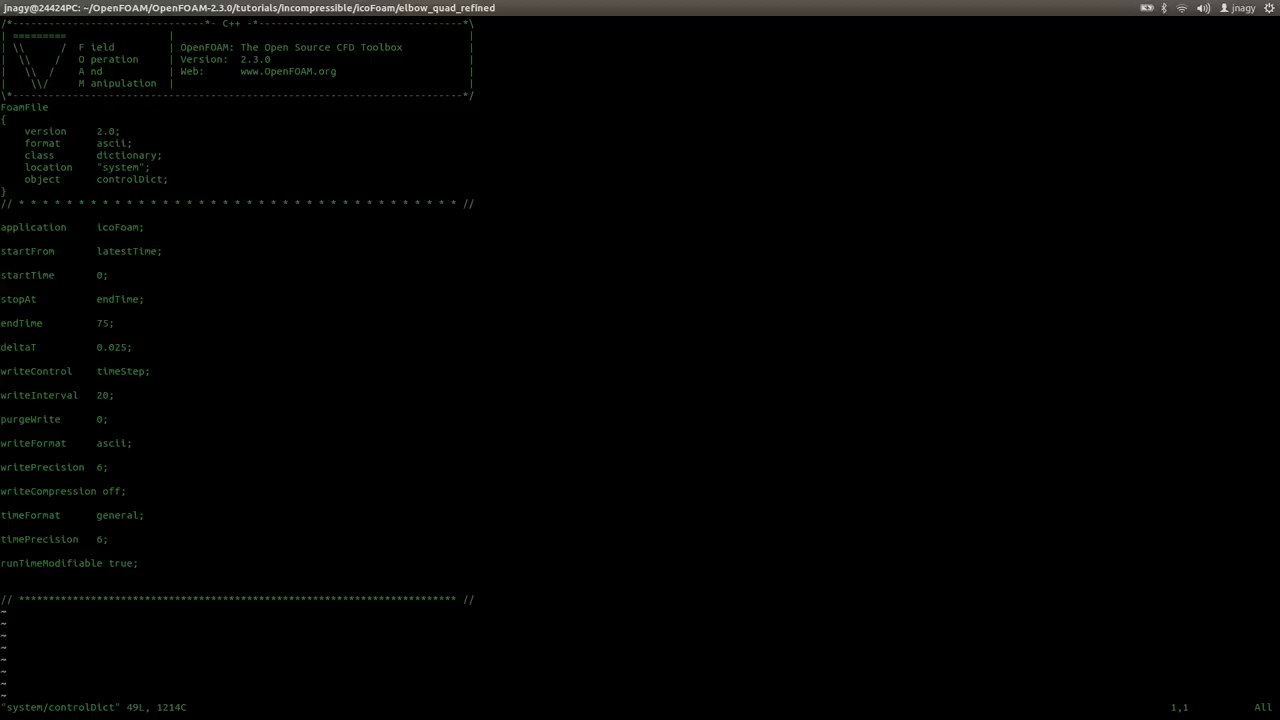
{"action": "type", "text": ":q"}
{"action": "key", "text": "Return"}
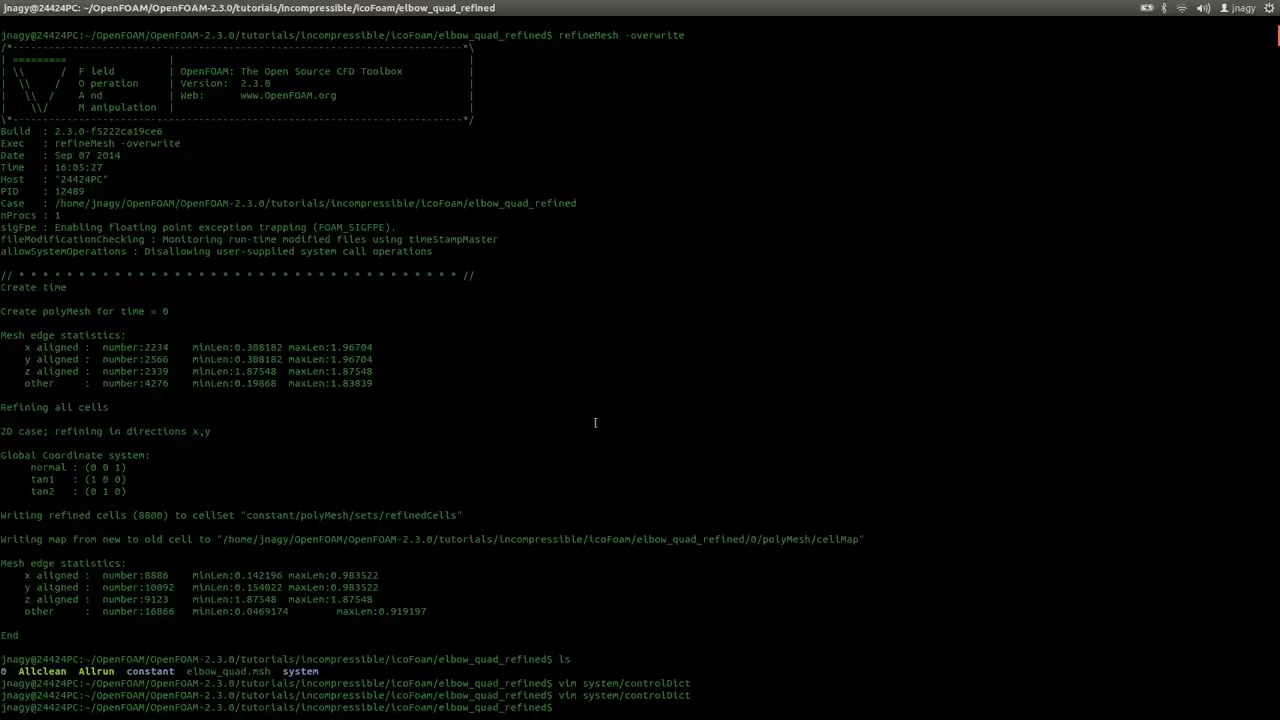
{"action": "scroll", "coordinate": [634, 390], "scroll_direction": "up", "scroll_amount": 14}
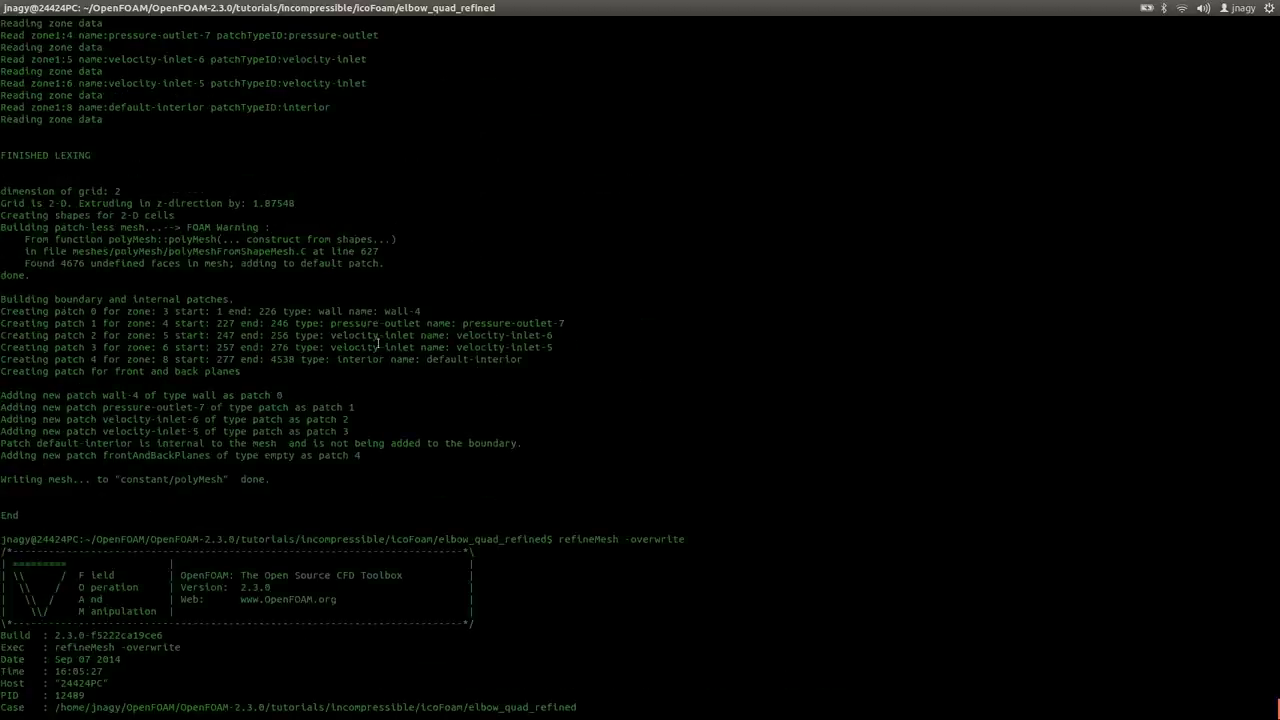
{"action": "scroll", "coordinate": [381, 343], "scroll_direction": "up", "scroll_amount": 20}
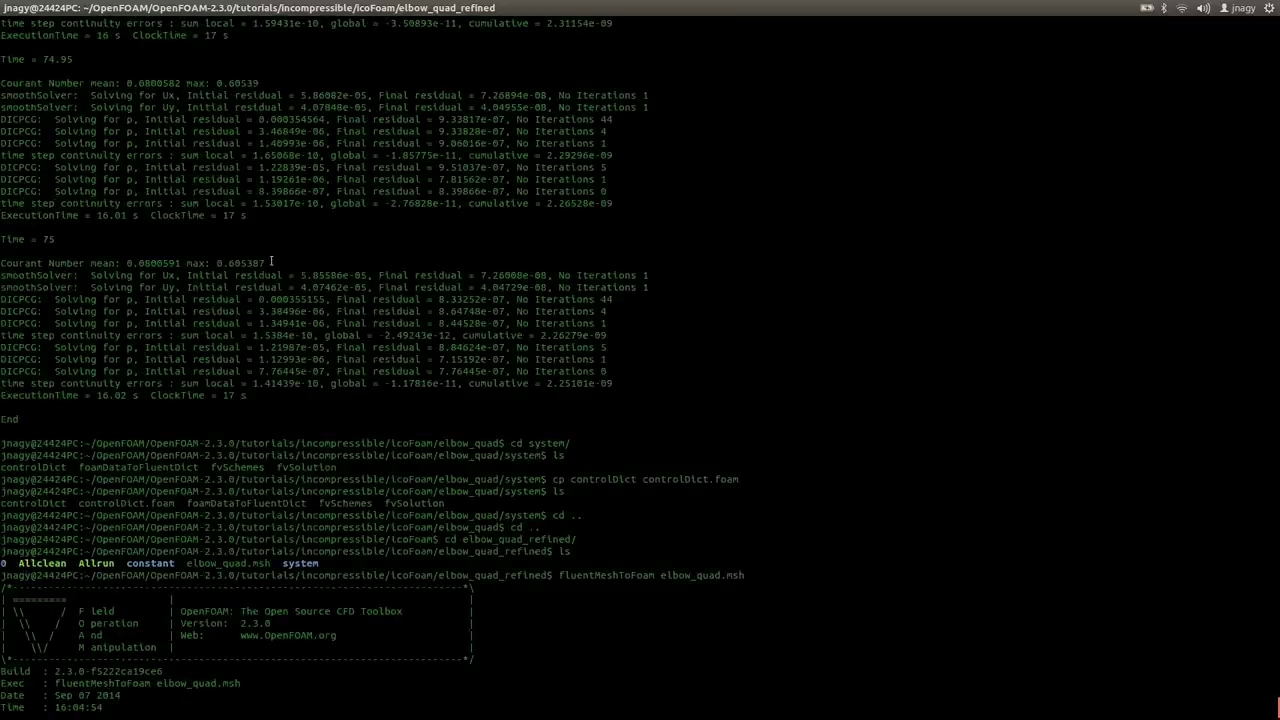
{"action": "left_click_drag", "start_coordinate": [272, 263], "coordinate": [3, 268]}
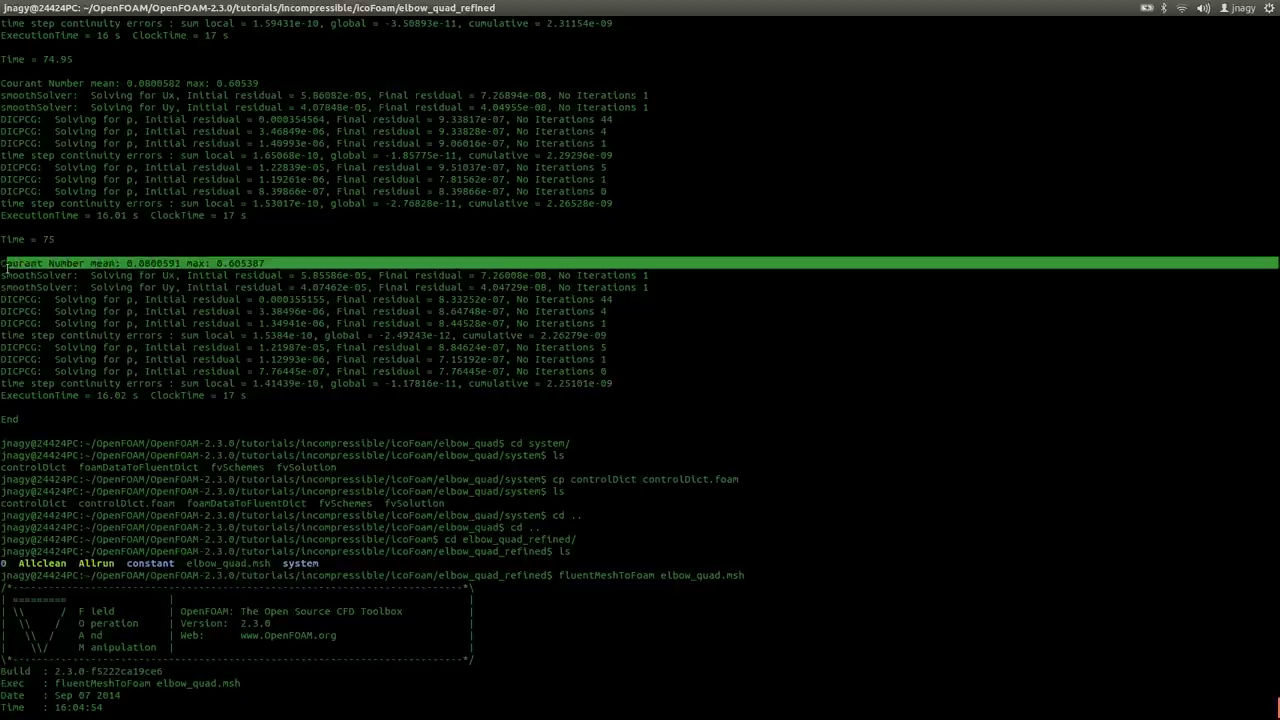
{"action": "left_click", "coordinate": [57, 263]}
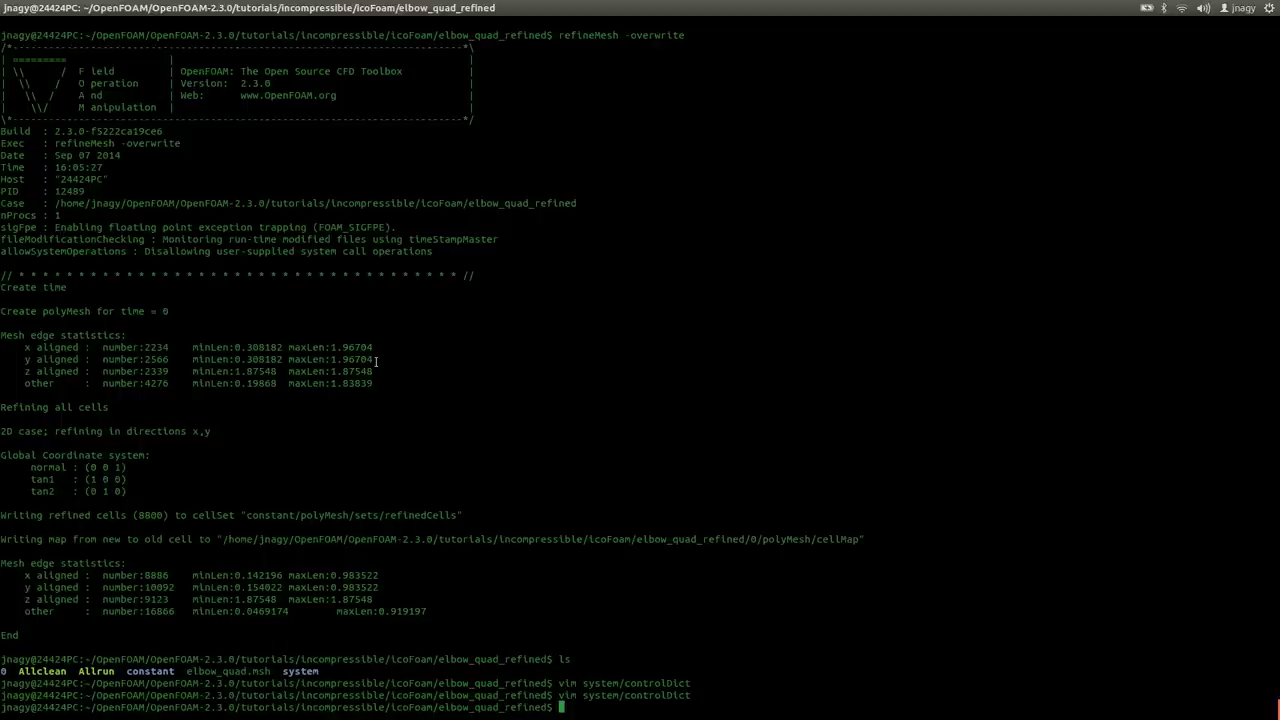
List the case folder and reopen system/controlDict in vim
{"action": "type", "text": "ls"}
{"action": "key", "text": "Return"}
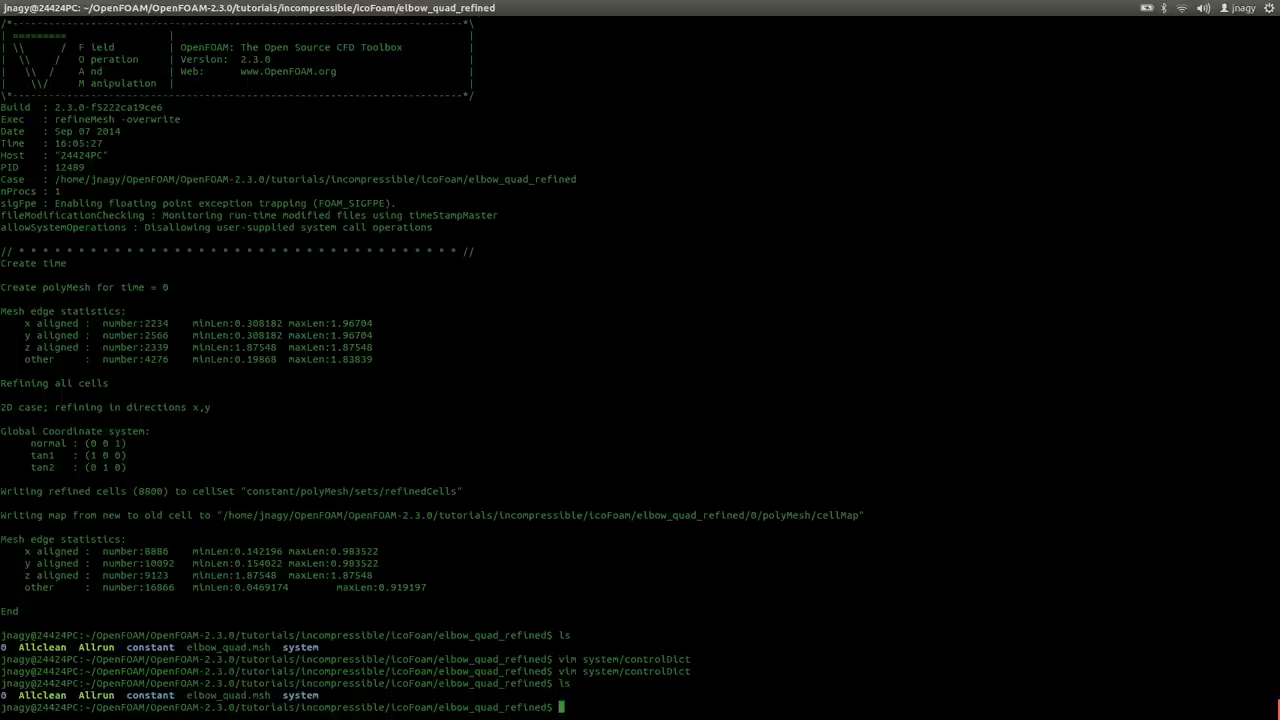
{"action": "type", "text": "ico"}
{"action": "key", "text": "BackSpace"}
{"action": "key", "text": "BackSpace"}
{"action": "key", "text": "BackSpace"}
{"action": "key", "text": "Up"}
{"action": "key", "text": "Up"}
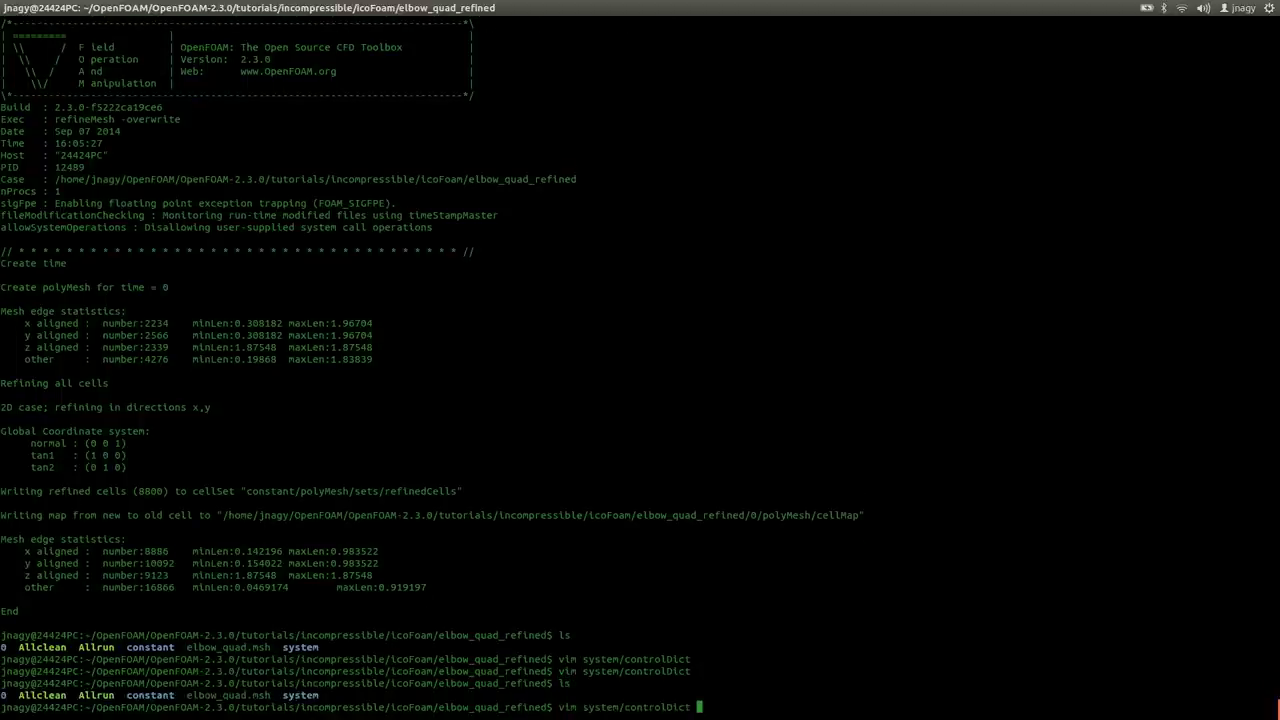
{"action": "key", "text": "Return"}
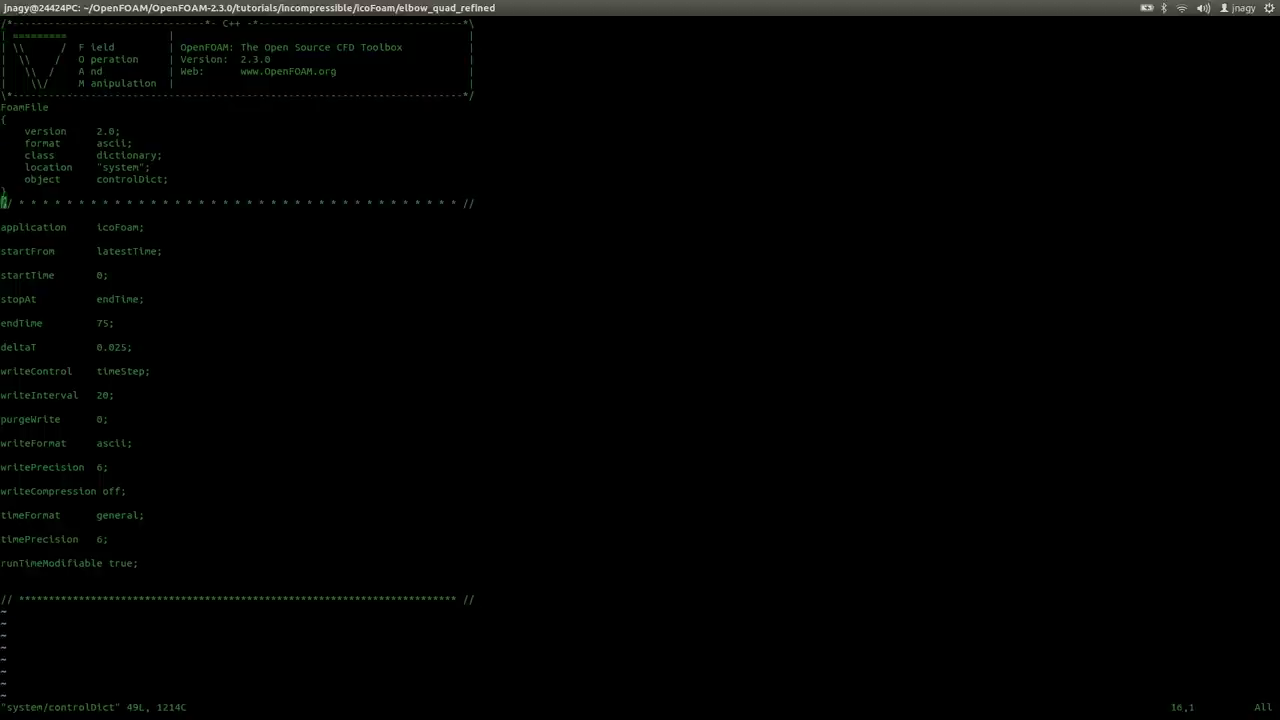
Change writeInterval from 20 to 40, save with :wq, and list the case folder
{"action": "key", "text": "Down"}
{"action": "key", "text": "Down"}
{"action": "key", "text": "Down"}
{"action": "key", "text": "Down"}
{"action": "key", "text": "Down"}
{"action": "key", "text": "Down"}
{"action": "key", "text": "Down"}
{"action": "key", "text": "Down"}
{"action": "key", "text": "Down"}
{"action": "key", "text": "Down"}
{"action": "key", "text": "Down"}
{"action": "key", "text": "Up"}
{"action": "key", "text": "Right"}
{"action": "key", "text": "Right"}
{"action": "key", "text": "Right"}
{"action": "key", "text": "Right"}
{"action": "key", "text": "Right"}
{"action": "key", "text": "Right"}
{"action": "key", "text": "Right"}
{"action": "key", "text": "Right"}
{"action": "key", "text": "Right"}
{"action": "key", "text": "Right"}
{"action": "key", "text": "Right"}
{"action": "key", "text": "Right"}
{"action": "key", "text": "Right"}
{"action": "key", "text": "Right"}
{"action": "key", "text": "Right"}
{"action": "key", "text": "Right"}
{"action": "key", "text": "Right"}
{"action": "key", "text": "Right"}
{"action": "key", "text": "Right"}
{"action": "key", "text": "Right"}
{"action": "key", "text": "Left"}
{"action": "key", "text": "Left"}
{"action": "key", "text": "Down"}
{"action": "key", "text": "Down"}
{"action": "key", "text": "Down"}
{"action": "key", "text": "Down"}
{"action": "key", "text": "Left"}
{"action": "key", "text": "i"}
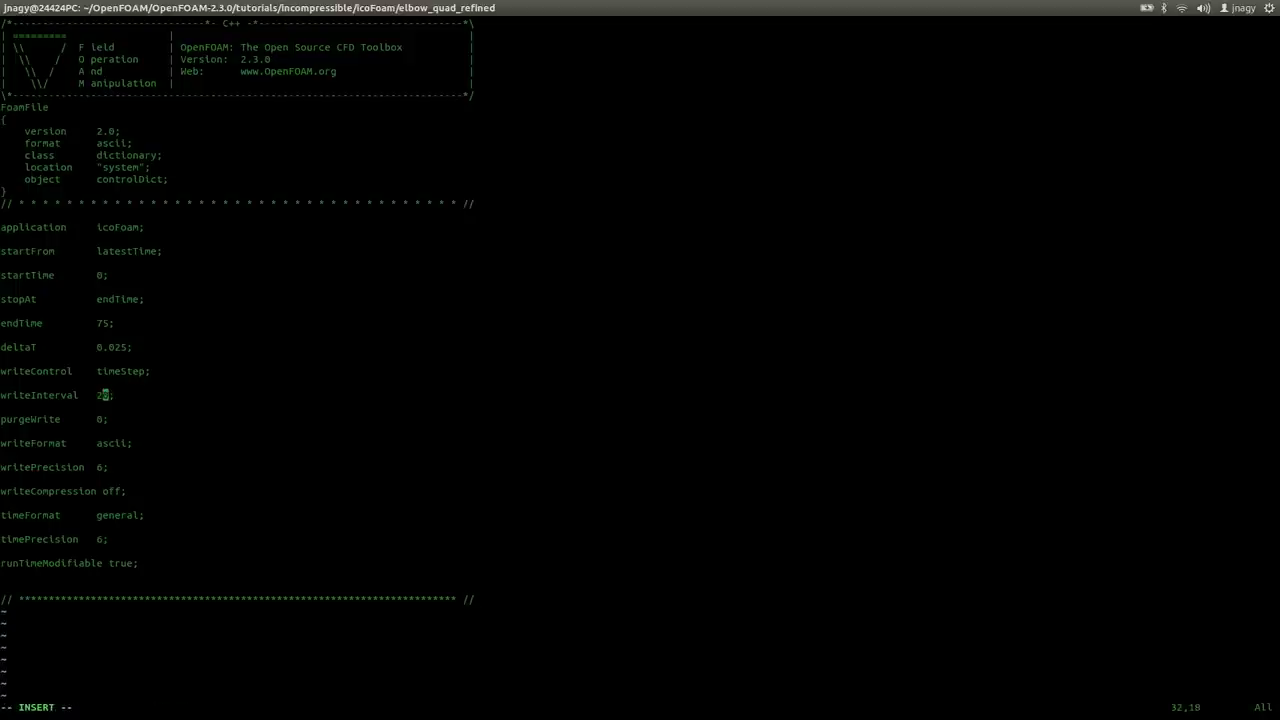
{"action": "key", "text": "BackSpace"}
{"action": "type", "text": "4"}
{"action": "key", "text": "Escape"}
{"action": "type", "text": ":wq"}
{"action": "key", "text": "Return"}
{"action": "type", "text": "ls"}
{"action": "key", "text": "Return"}
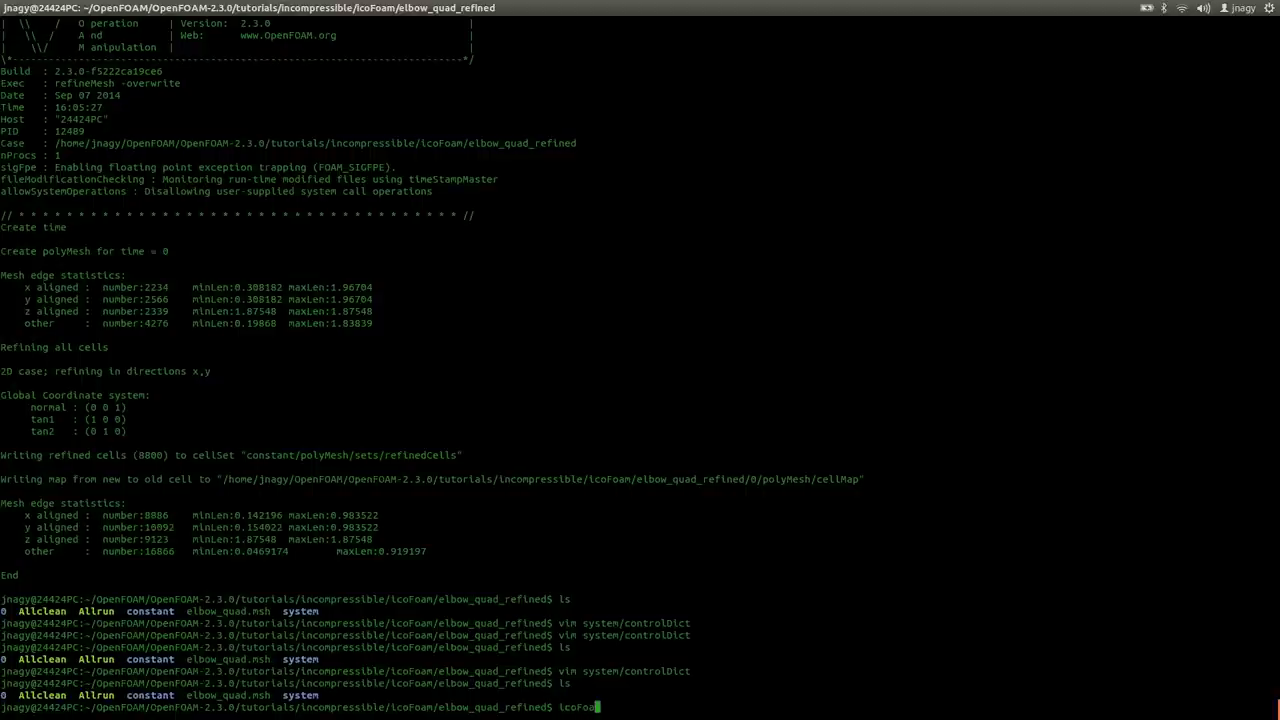
Run icoFoam on elbow_quad_refined through Time = 75, finishing after 262.36 s
{"action": "key", "text": "Return"}
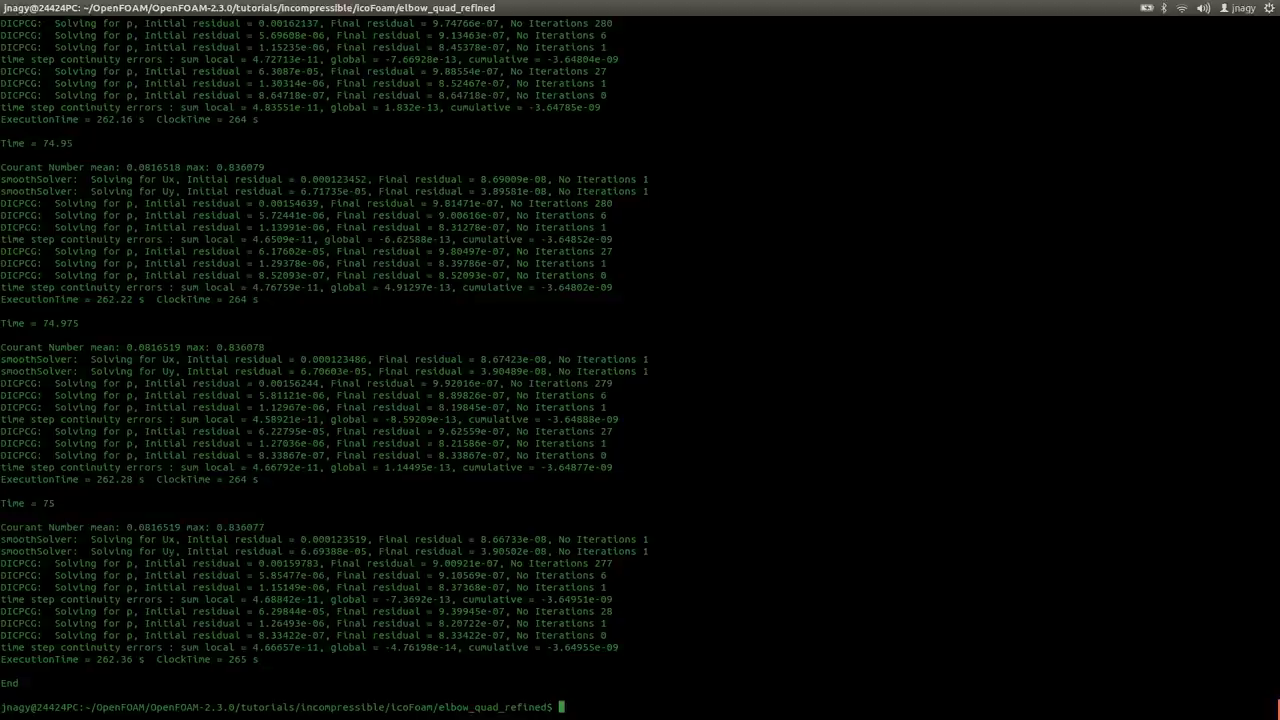
Convert the refined case results to VTK with foamToVTK and list the case folder
{"action": "type", "text": "foamToVTK"}
{"action": "key", "text": "Return"}
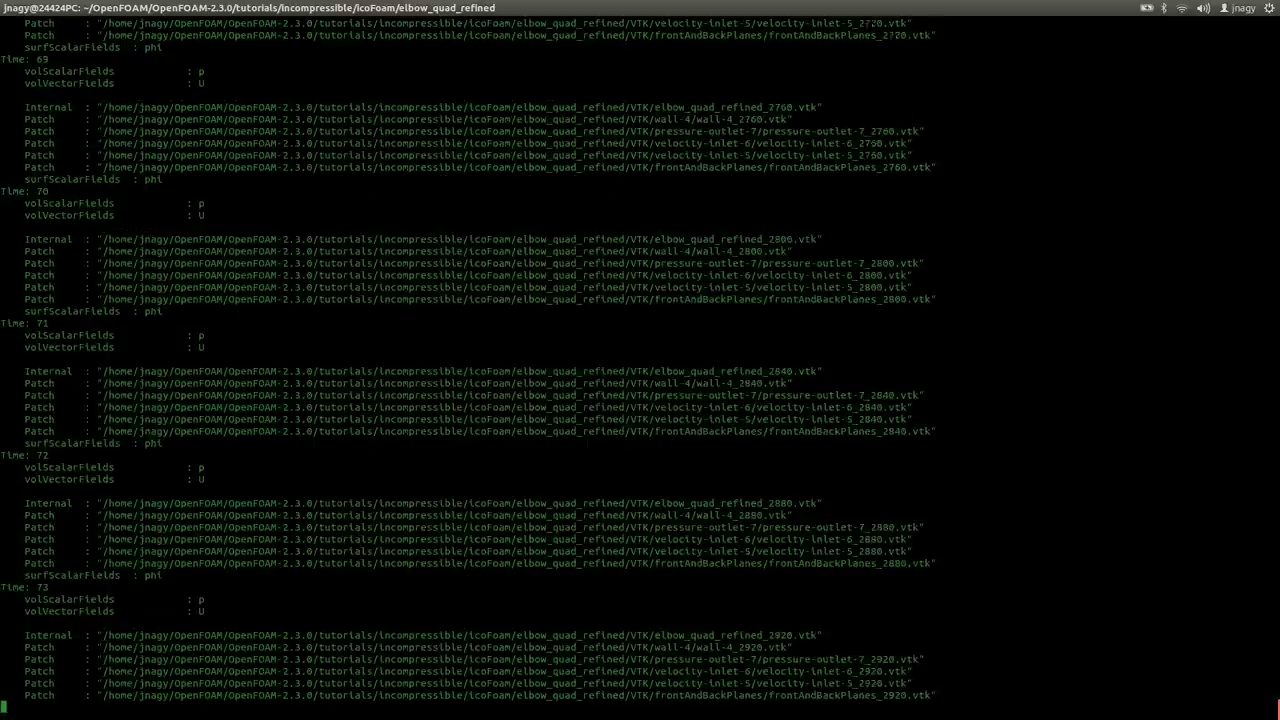
{"action": "type", "text": "ls"}
{"action": "key", "text": "Return"}
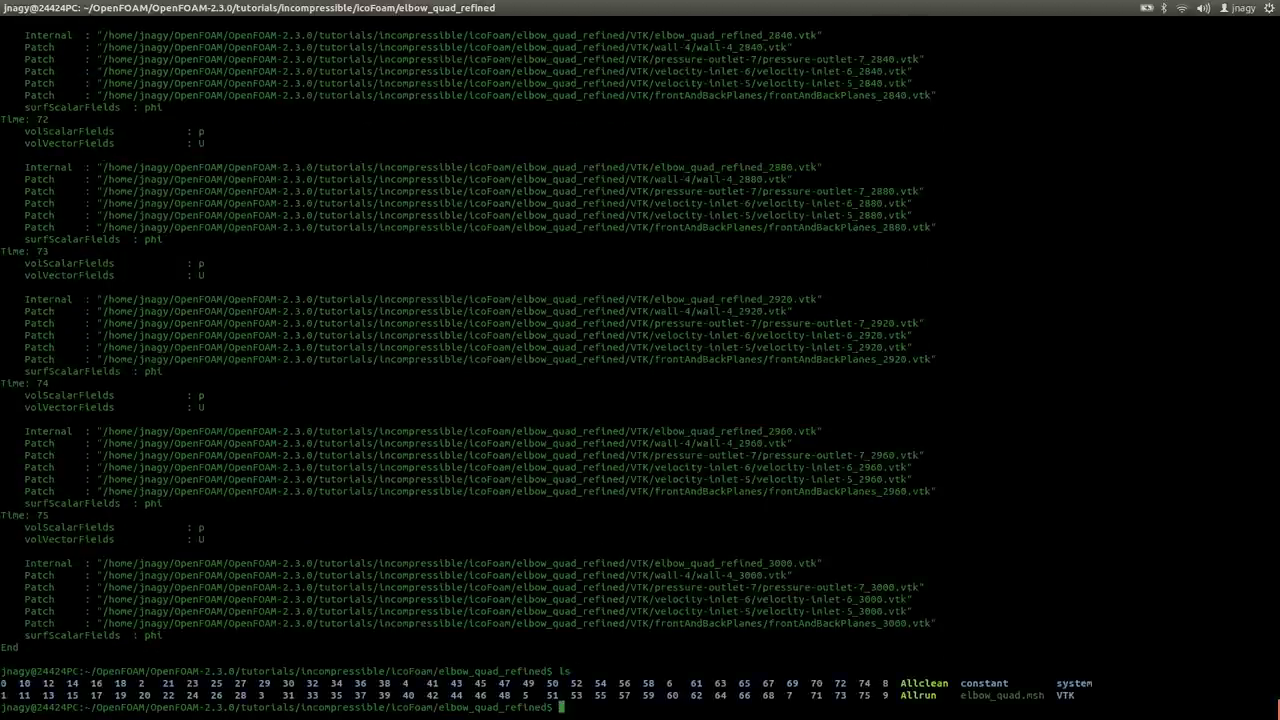
Change into the VTK folder, list the converted files, and return to ParaView
{"action": "double_click", "coordinate": [1066, 694]}
{"action": "type", "text": "cd VTK/"}
{"action": "key", "text": "Return"}
{"action": "type", "text": "ls"}
{"action": "key", "text": "Return"}
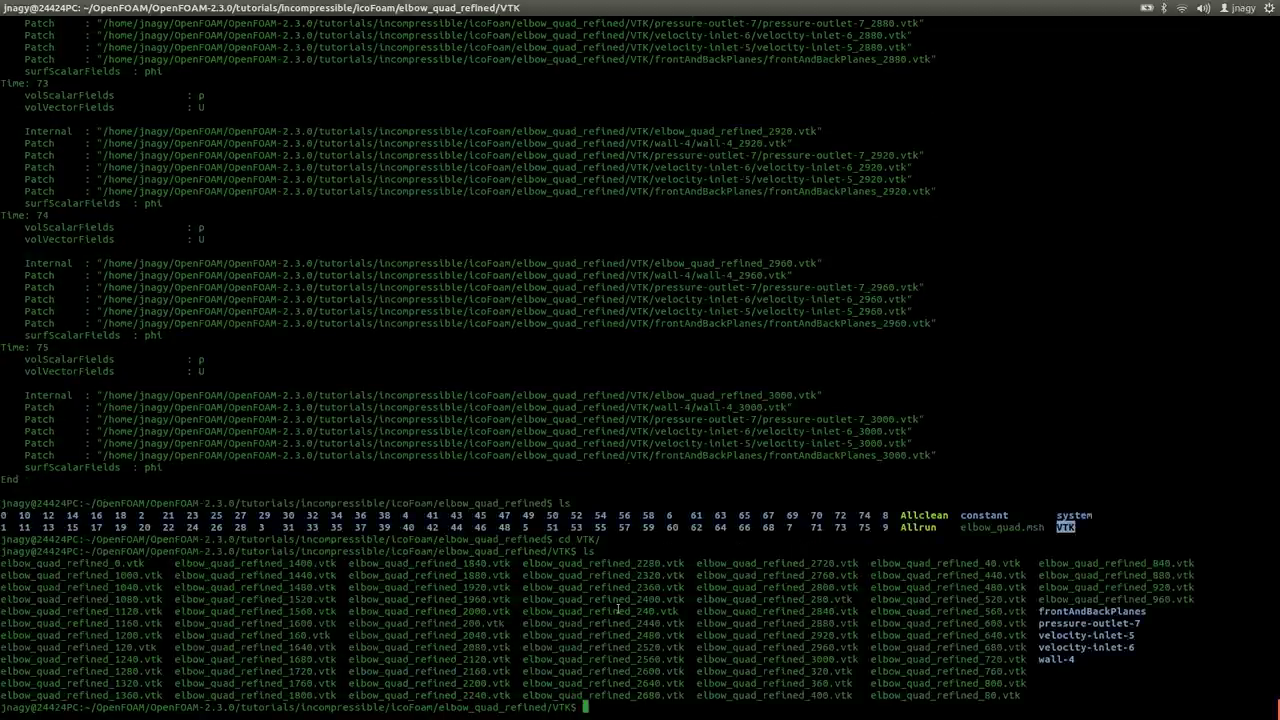
{"action": "key", "text": "alt+Tab"}
{"action": "key", "text": "alt+Tab"}
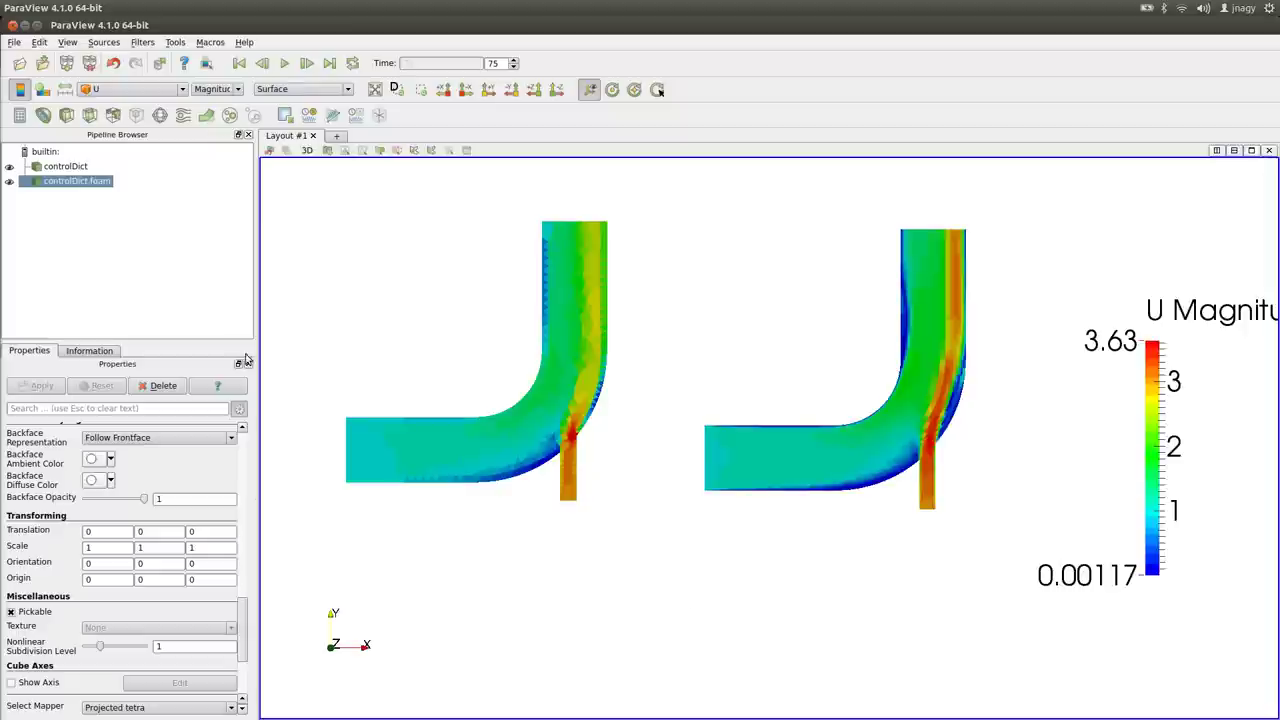
Open the elbow_quad_refined_*.vtk series from icoFoam/elbow_quad_refined/VTK into the pipeline
{"action": "left_click", "coordinate": [20, 63]}
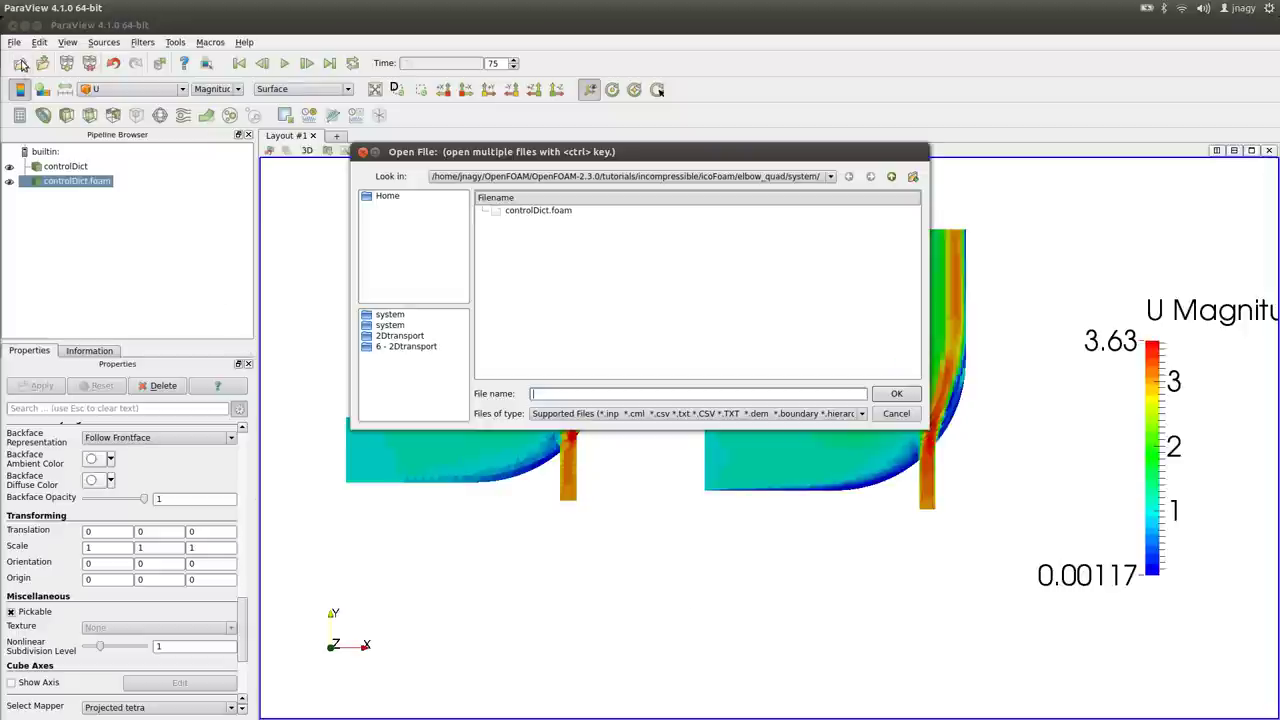
{"action": "left_click", "coordinate": [893, 178]}
{"action": "left_click", "coordinate": [893, 178]}
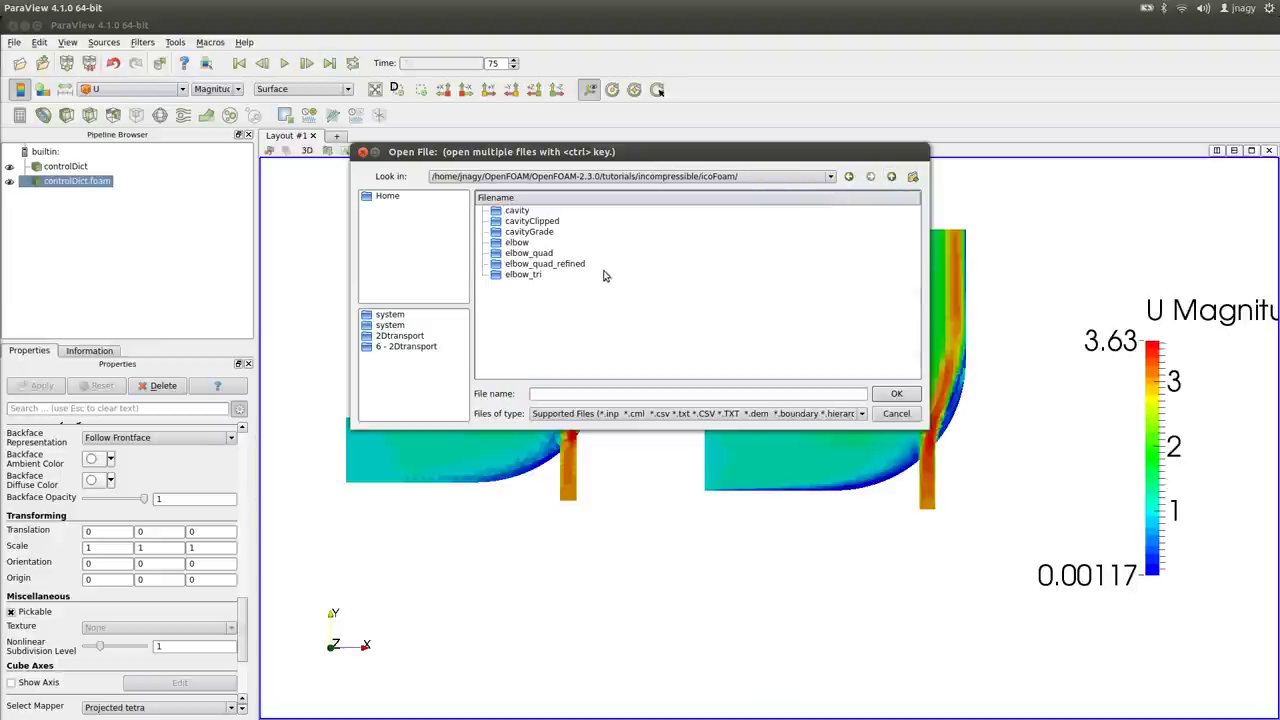
{"action": "double_click", "coordinate": [580, 266]}
{"action": "left_click_drag", "start_coordinate": [916, 220], "coordinate": [916, 340]}
{"action": "left_click", "coordinate": [515, 371]}
{"action": "double_click", "coordinate": [515, 371]}
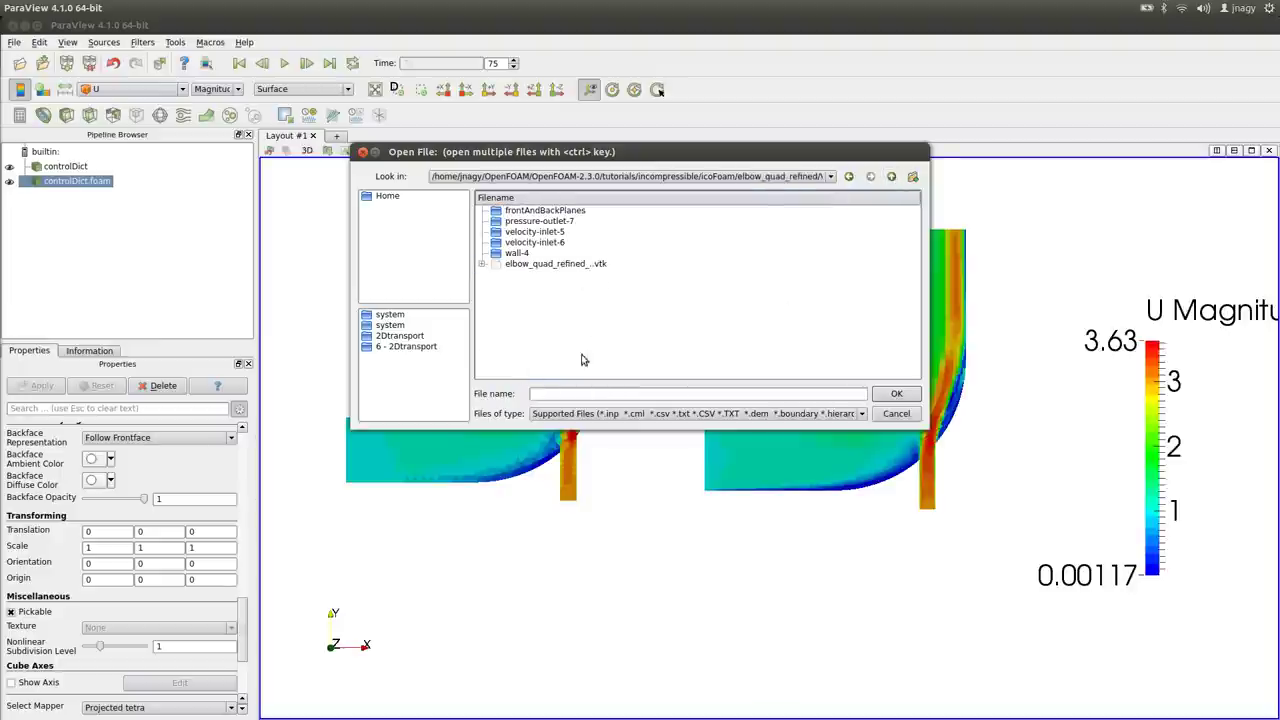
{"action": "double_click", "coordinate": [556, 264]}
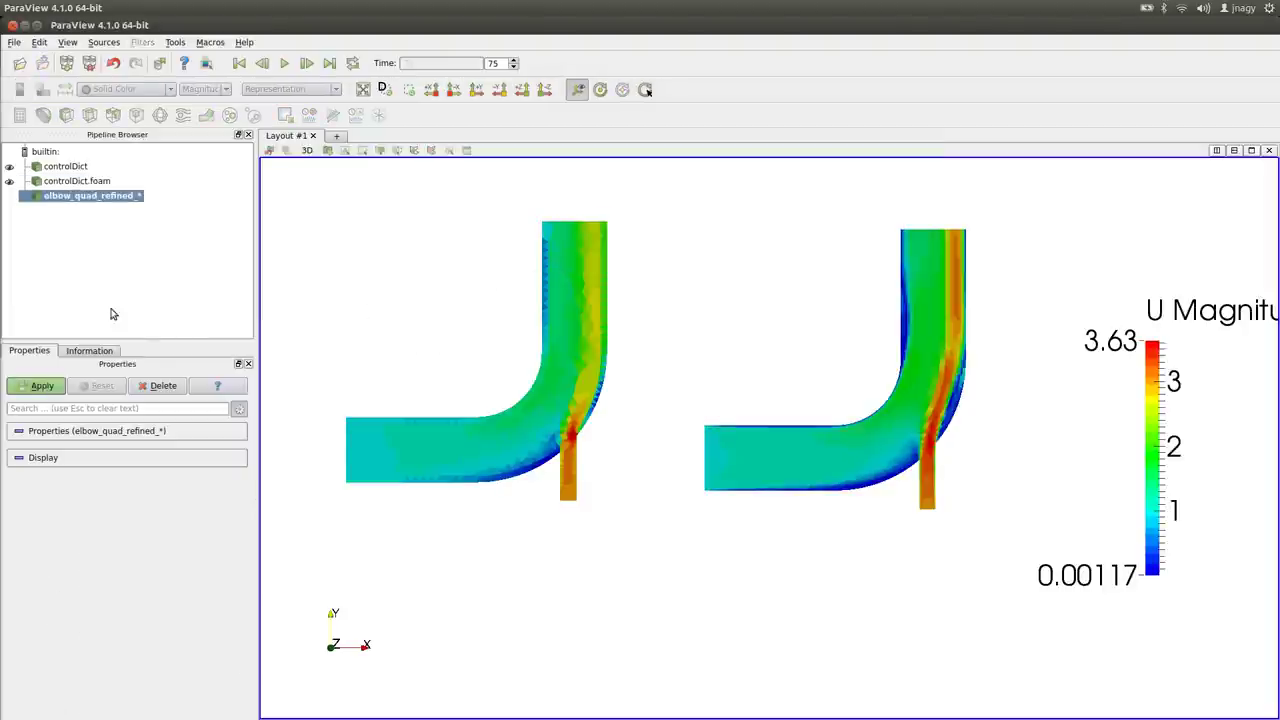
Apply to load the refined elbow, then hide and reshow controlDict.foam
{"action": "left_click", "coordinate": [43, 391]}
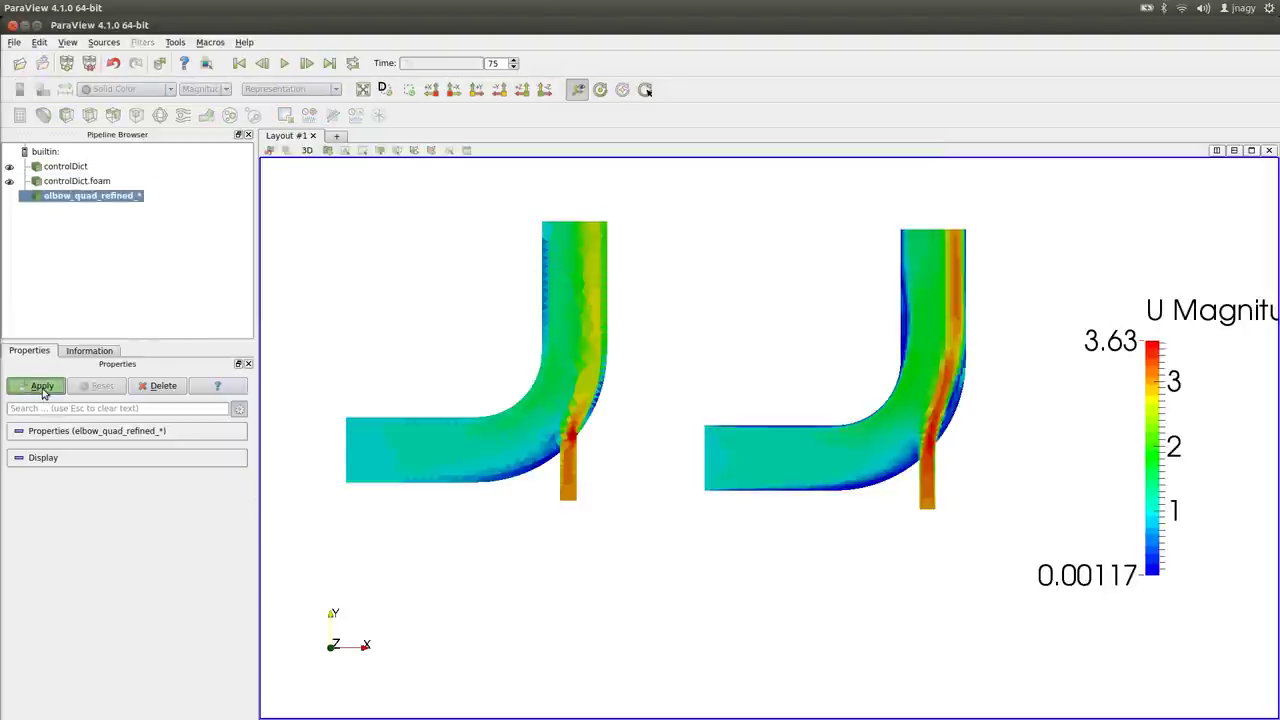
{"action": "left_click", "coordinate": [9, 181]}
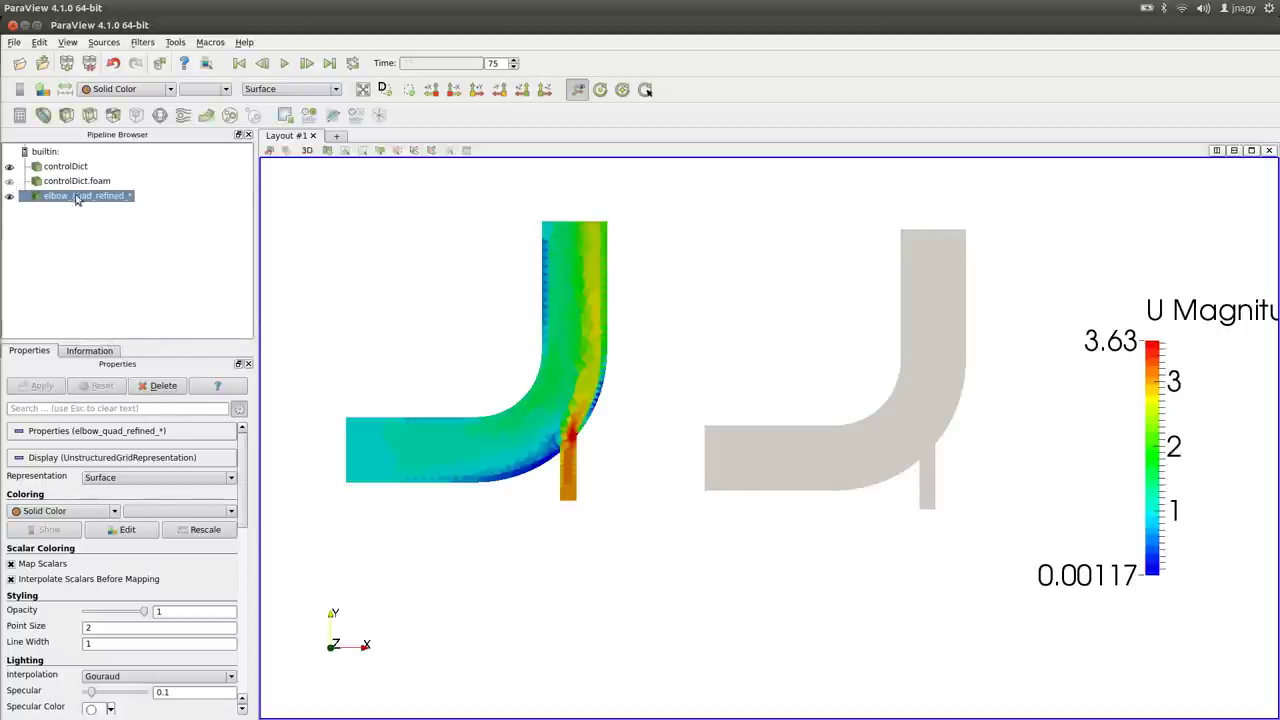
{"action": "left_click", "coordinate": [9, 181]}
Set the controlDict.foam Translation X to 75, replacing an initial 120
{"action": "left_click", "coordinate": [90, 181]}
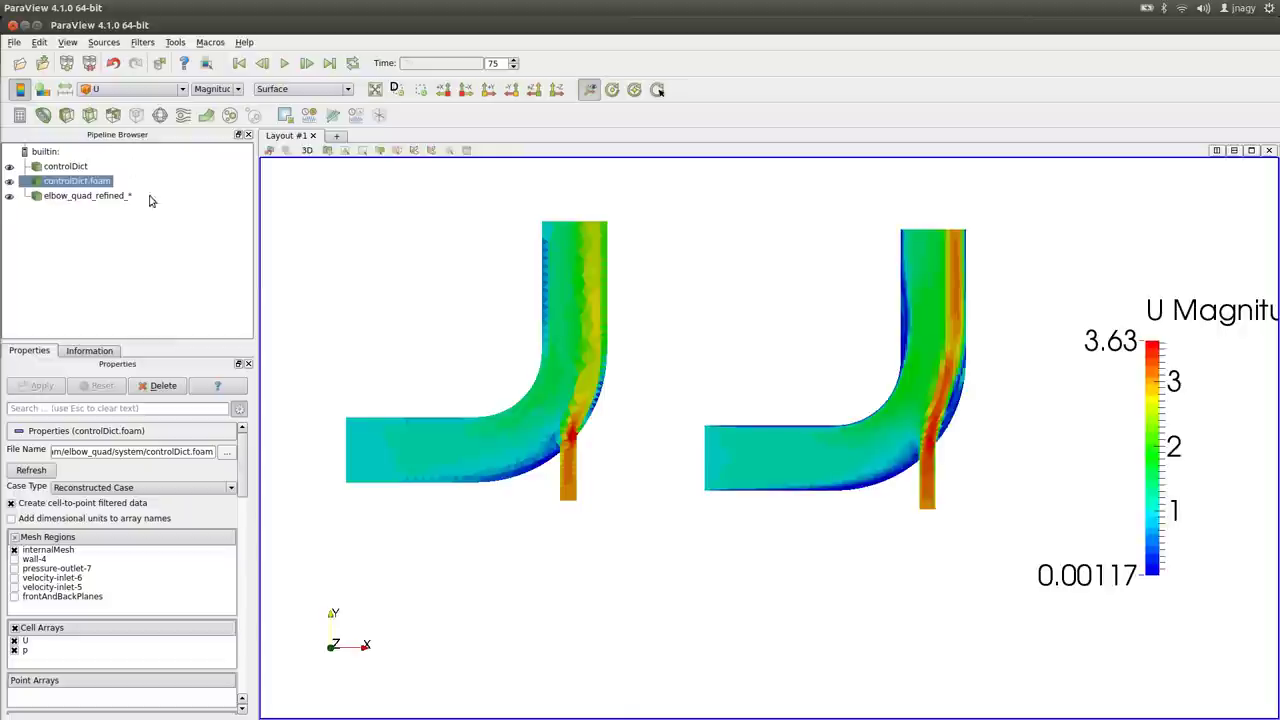
{"action": "left_click_drag", "start_coordinate": [243, 465], "coordinate": [243, 632]}
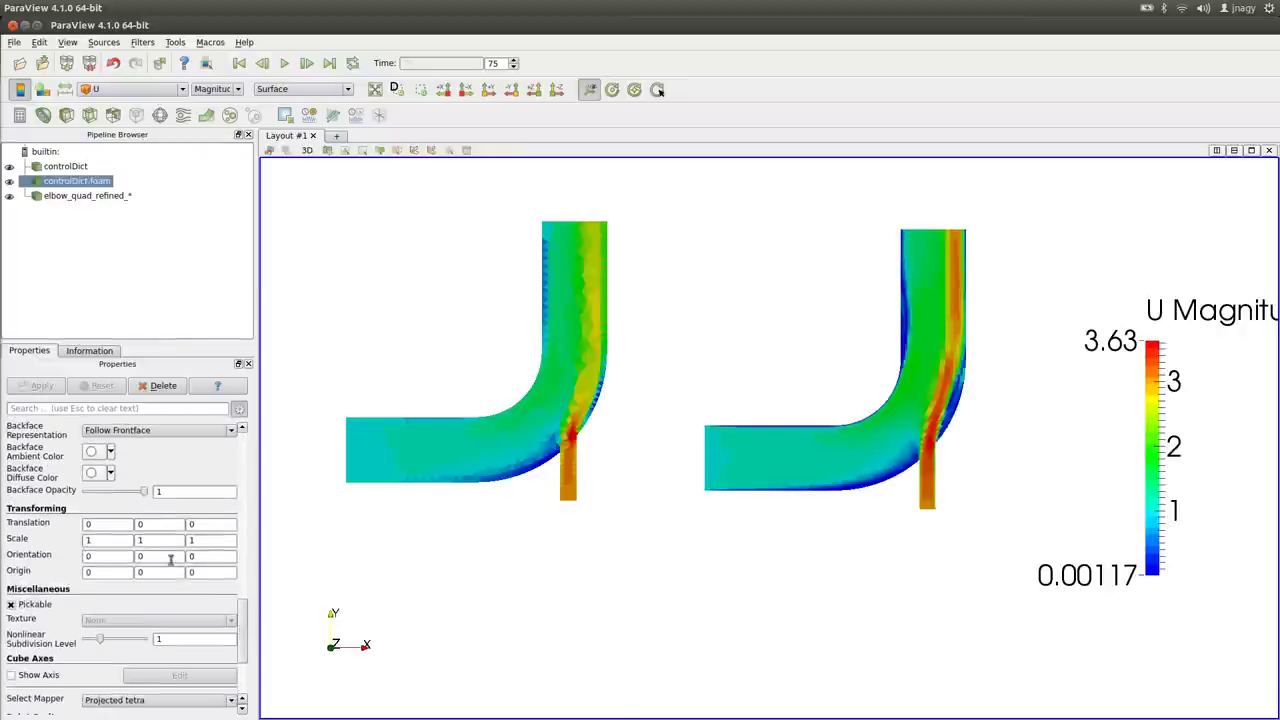
{"action": "double_click", "coordinate": [123, 525]}
{"action": "type", "text": "120"}
{"action": "key", "text": "Tab"}
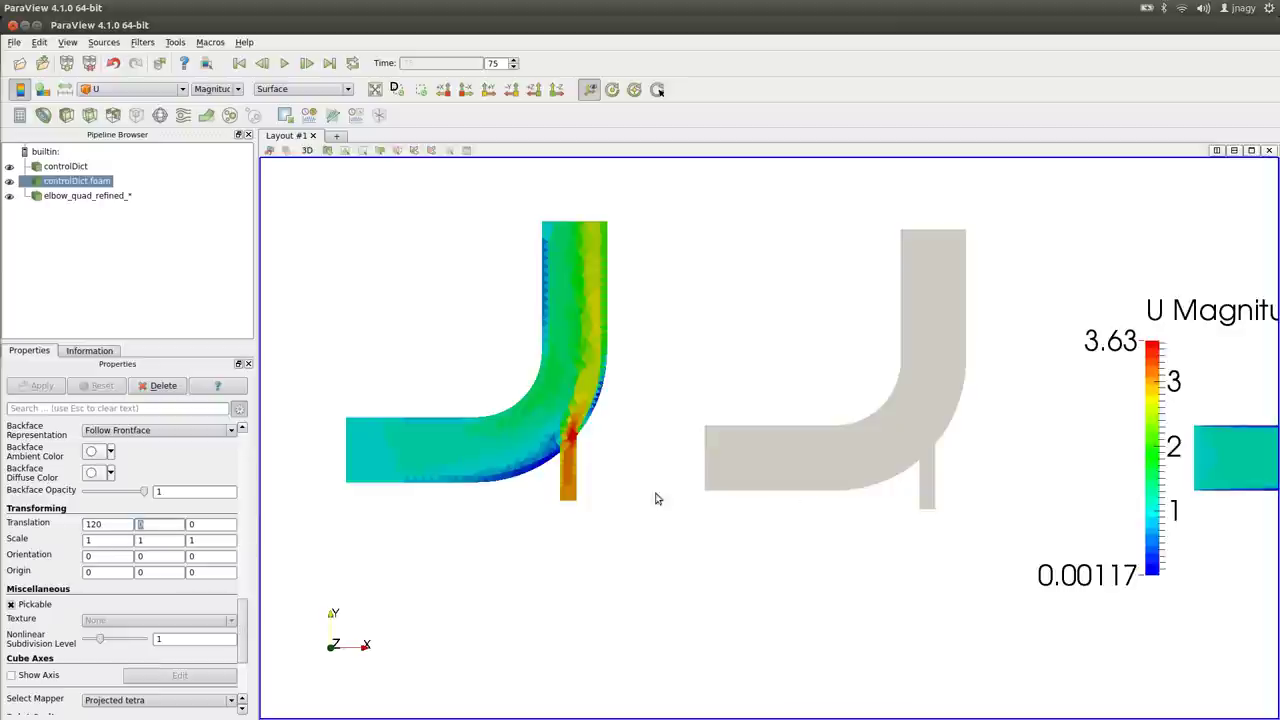
{"action": "double_click", "coordinate": [104, 524]}
{"action": "type", "text": "75"}
{"action": "left_click", "coordinate": [172, 528]}
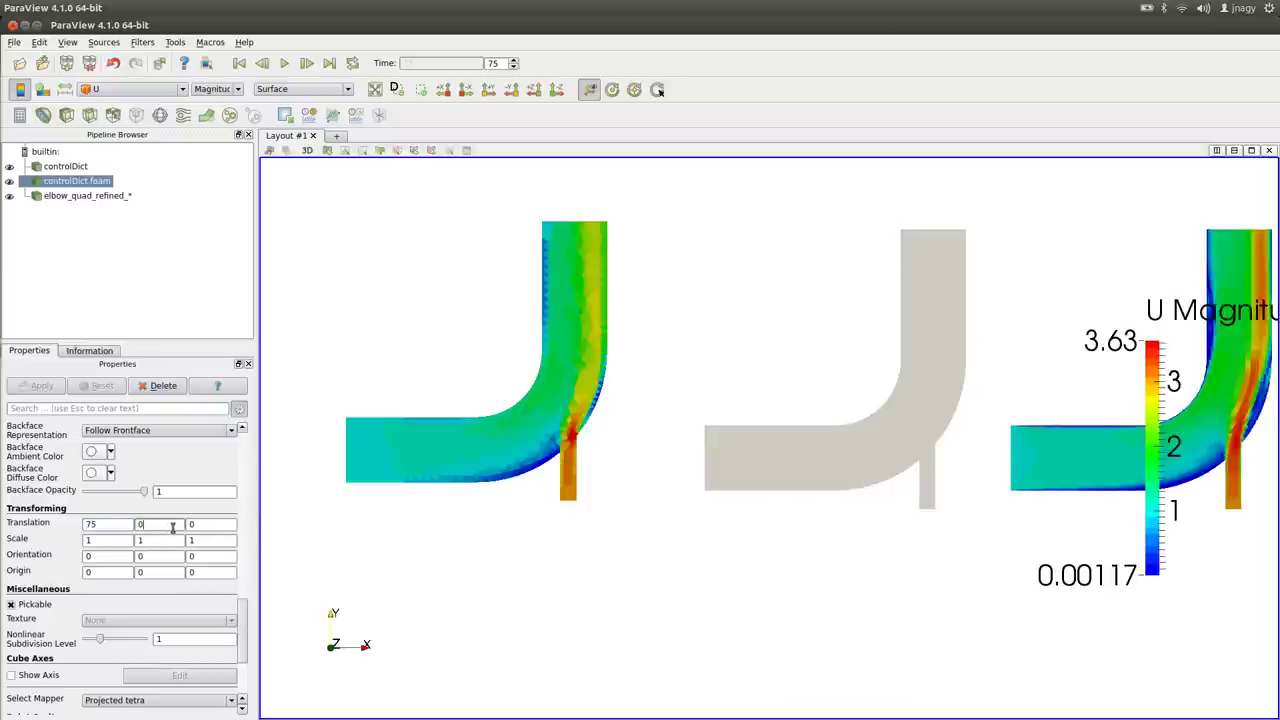
{"action": "scroll", "coordinate": [811, 400], "scroll_direction": "down", "scroll_amount": 3}
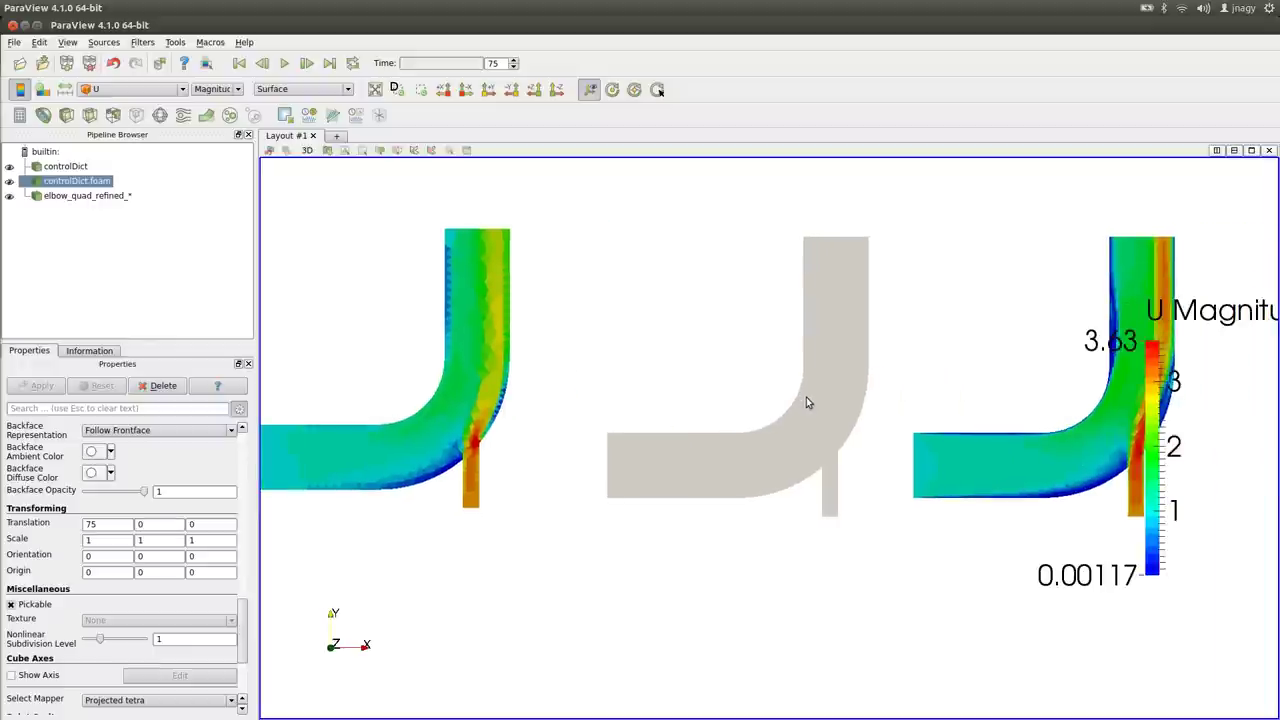
{"action": "scroll", "coordinate": [811, 399], "scroll_direction": "down", "scroll_amount": 2}
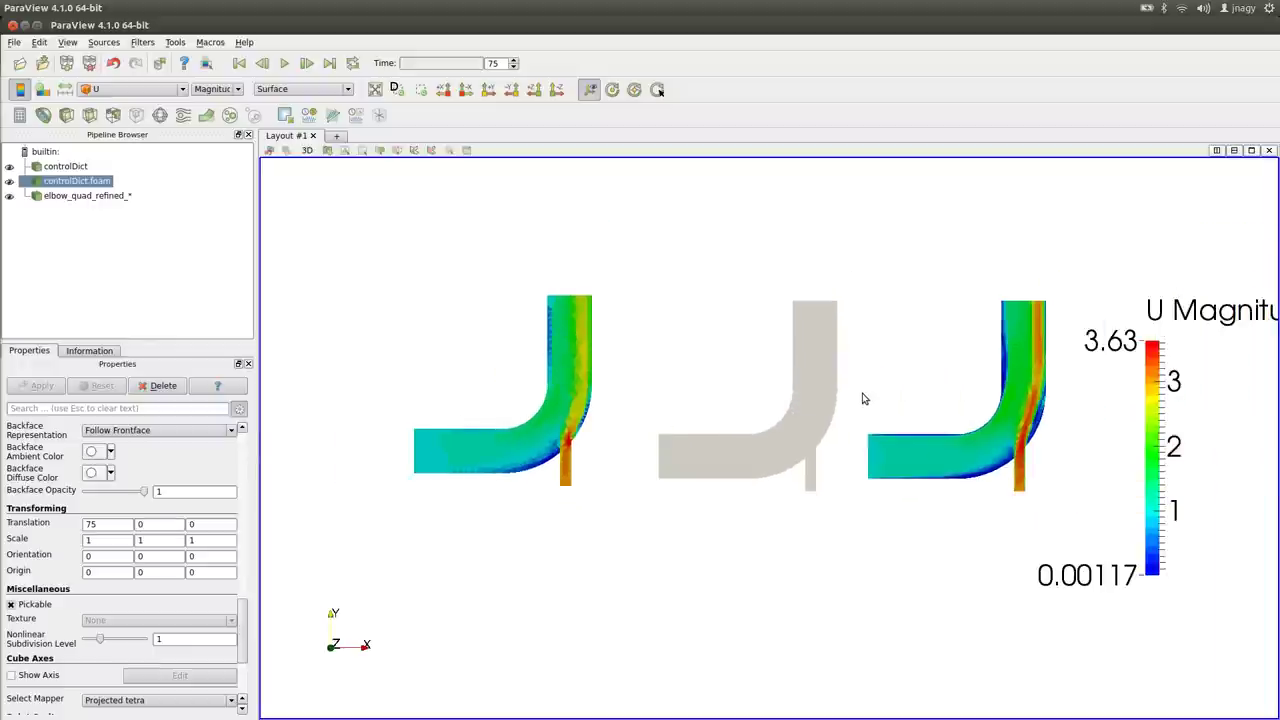
Colour elbow_quad_refined by U, pan the elbows left, and go to the first time step
{"action": "left_click", "coordinate": [106, 195]}
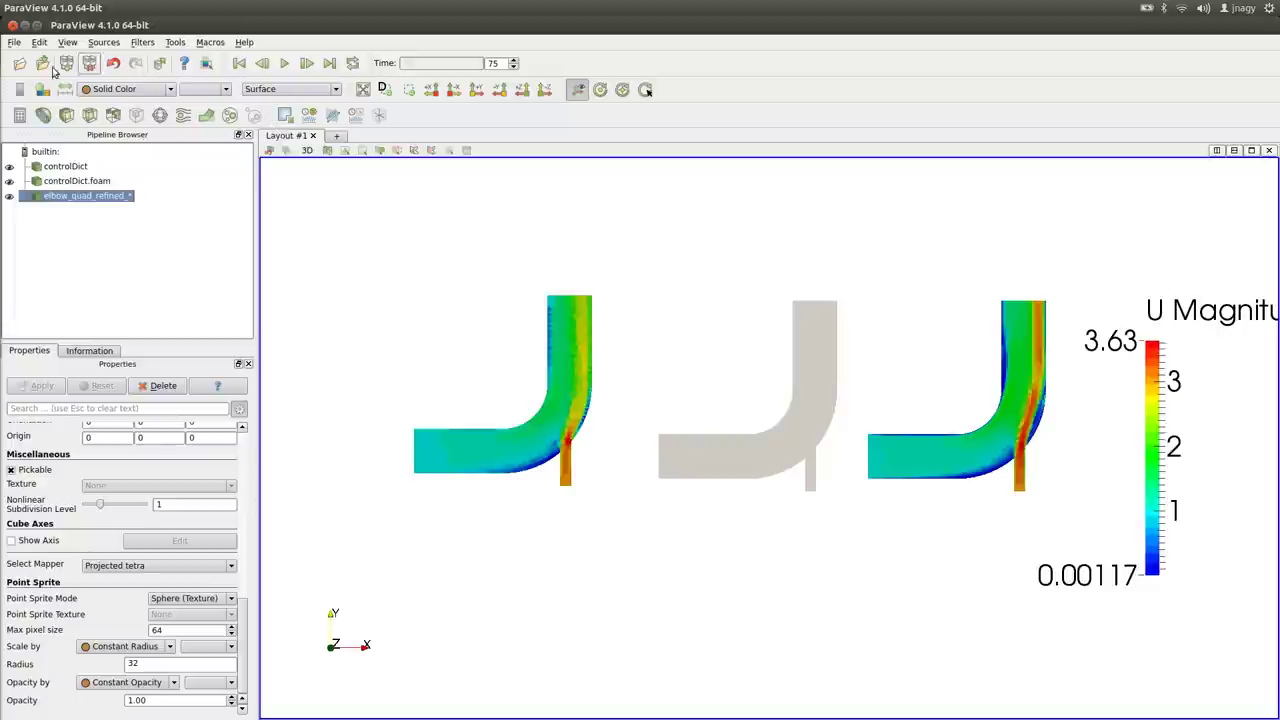
{"action": "left_click", "coordinate": [108, 90]}
{"action": "left_click", "coordinate": [114, 145]}
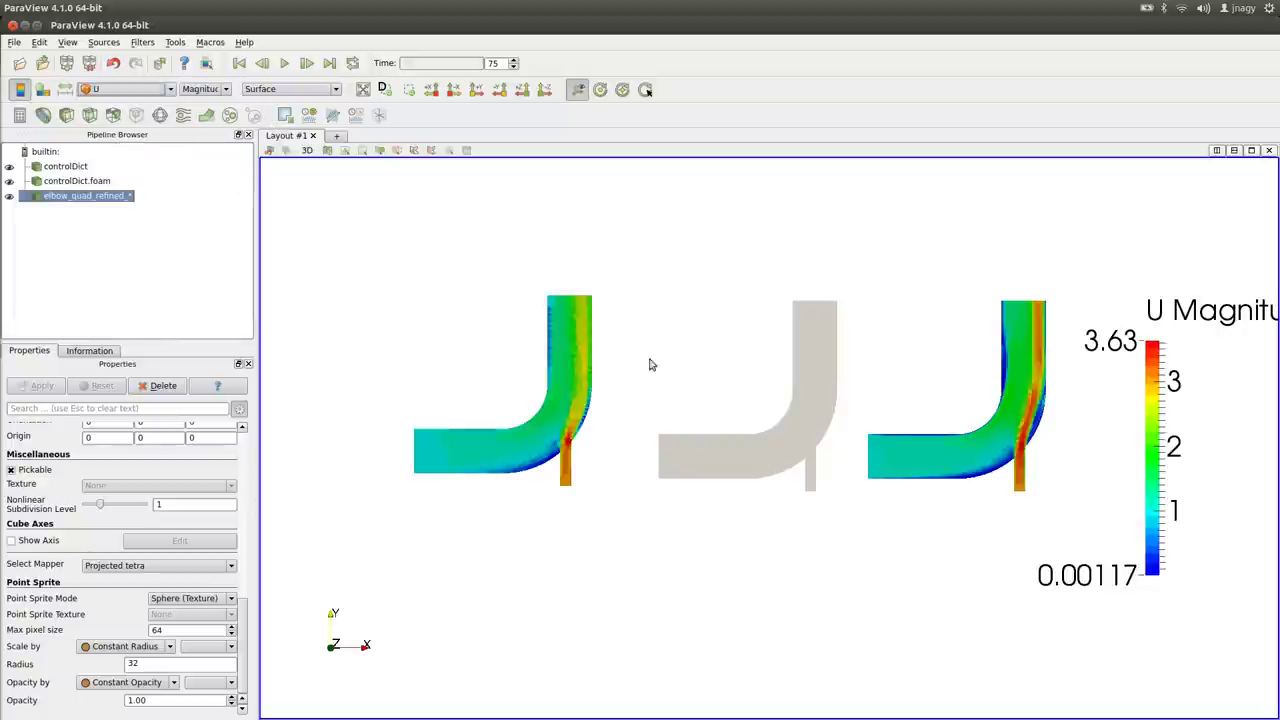
{"action": "scroll", "coordinate": [830, 336], "scroll_direction": "up", "scroll_amount": 2}
{"action": "middle_click_drag", "start_coordinate": [857, 343], "coordinate": [831, 343]}
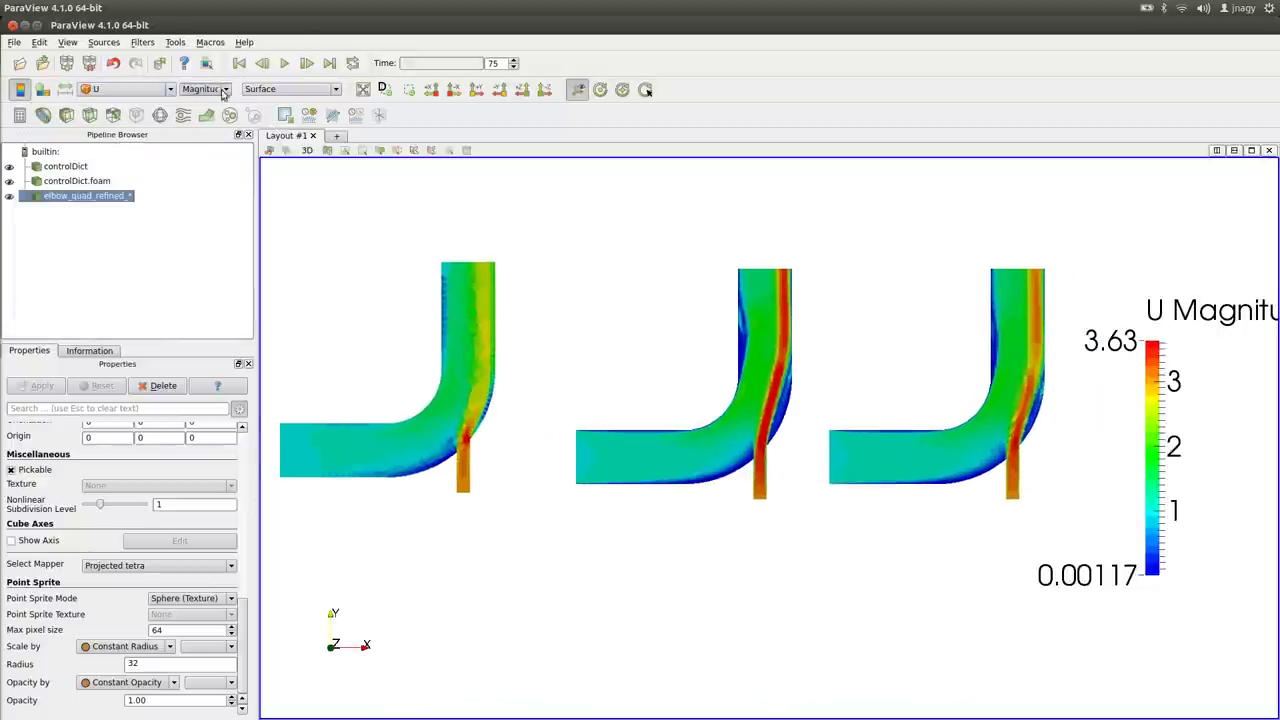
{"action": "left_click", "coordinate": [239, 63]}
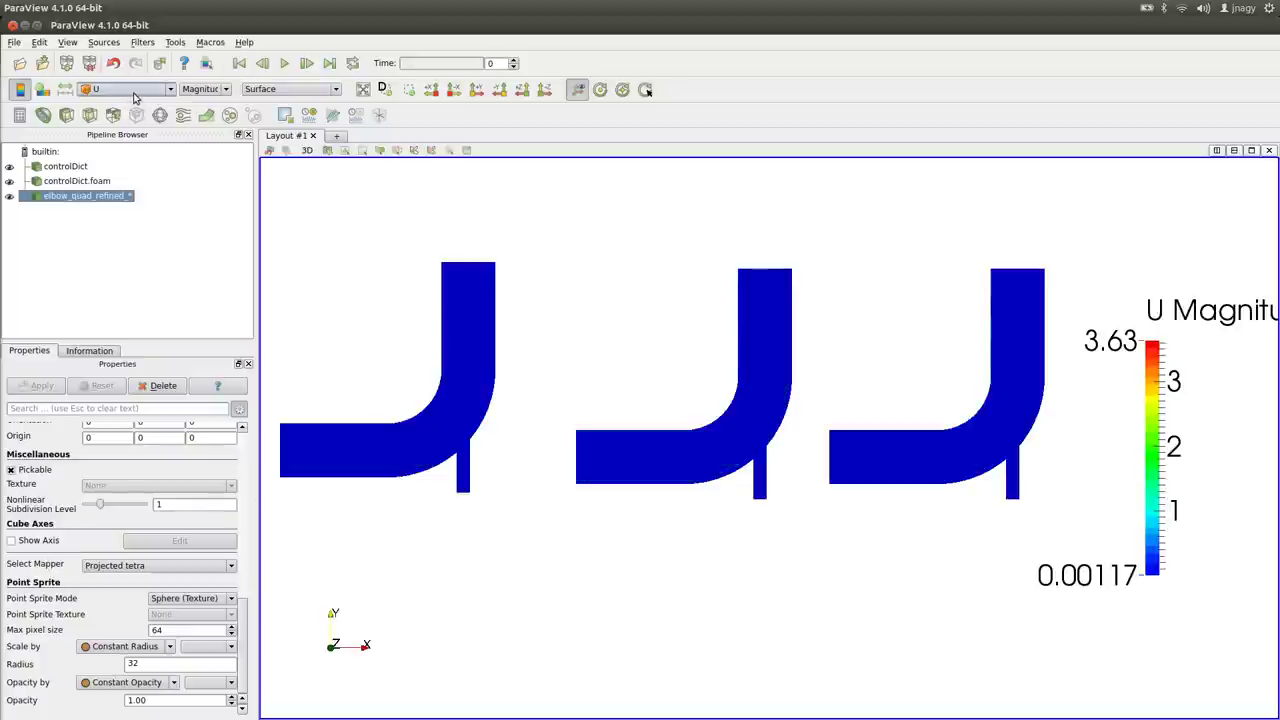
Switch all three elbows from field colouring to Solid Color
{"action": "left_click", "coordinate": [131, 92]}
{"action": "left_click", "coordinate": [131, 103]}
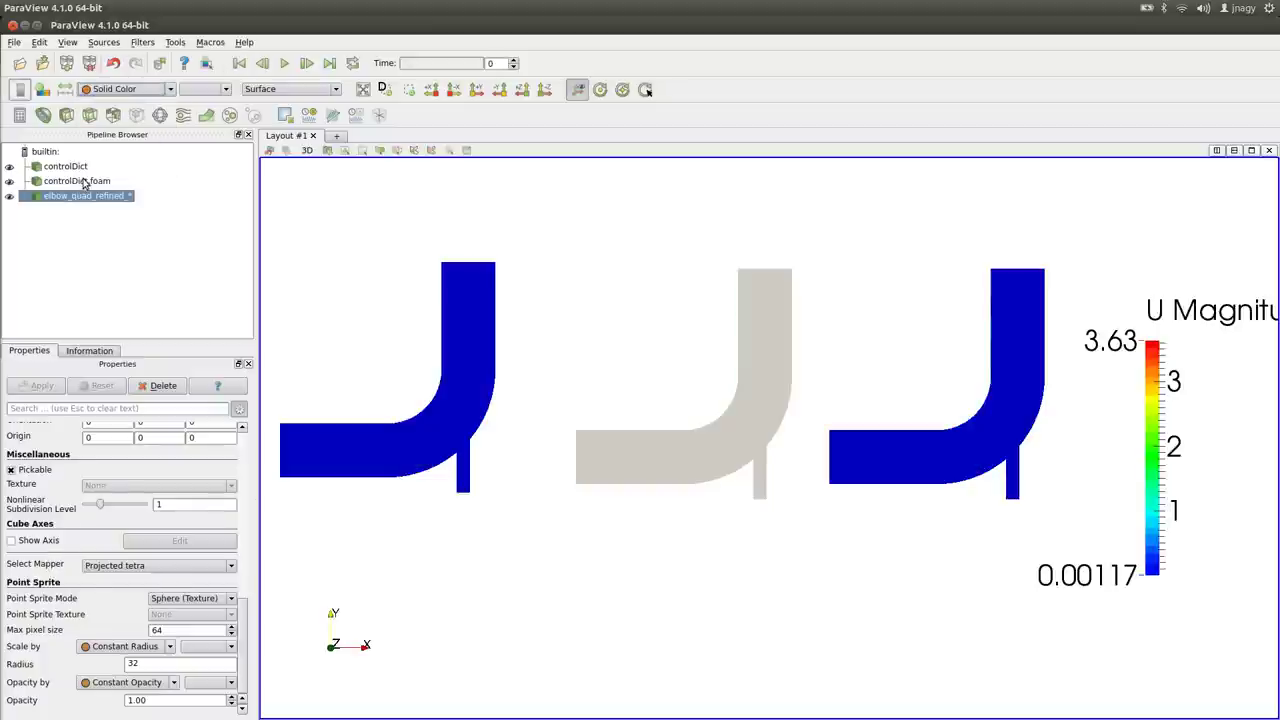
{"action": "left_click", "coordinate": [86, 181]}
{"action": "left_click", "coordinate": [120, 90]}
{"action": "left_click", "coordinate": [113, 102]}
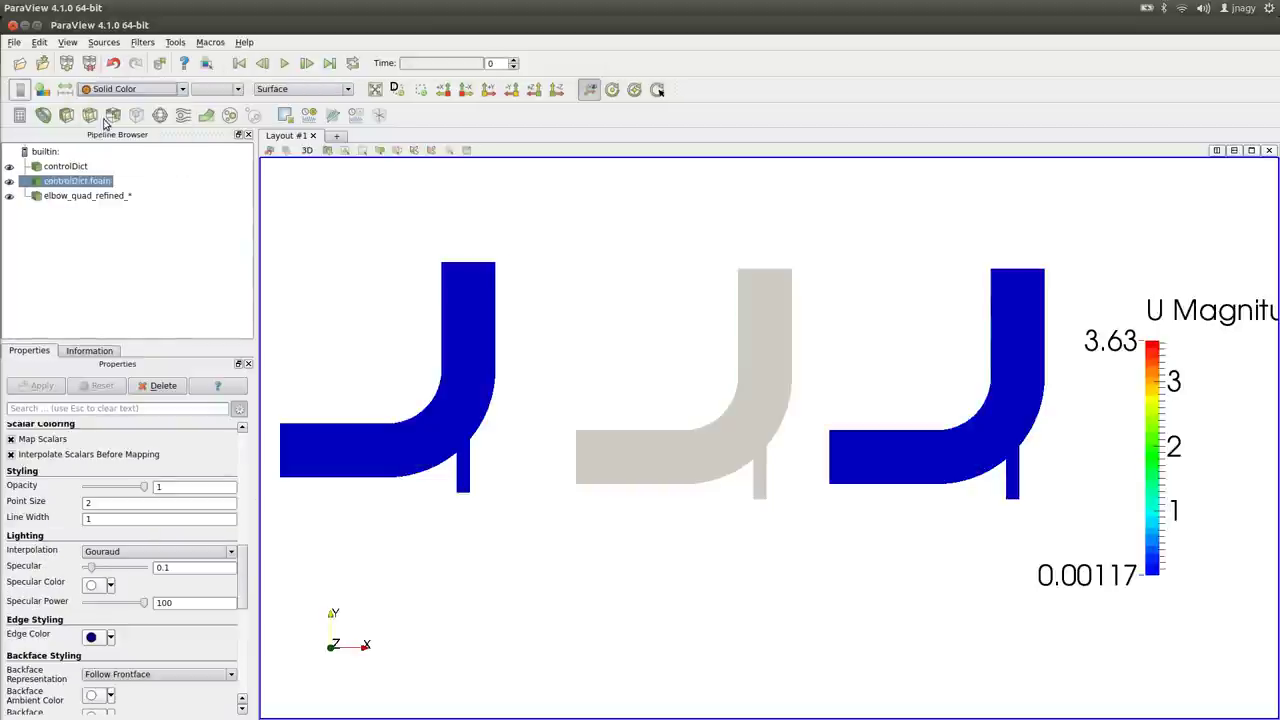
{"action": "left_click", "coordinate": [68, 167]}
{"action": "left_click", "coordinate": [115, 90]}
{"action": "left_click", "coordinate": [150, 103]}
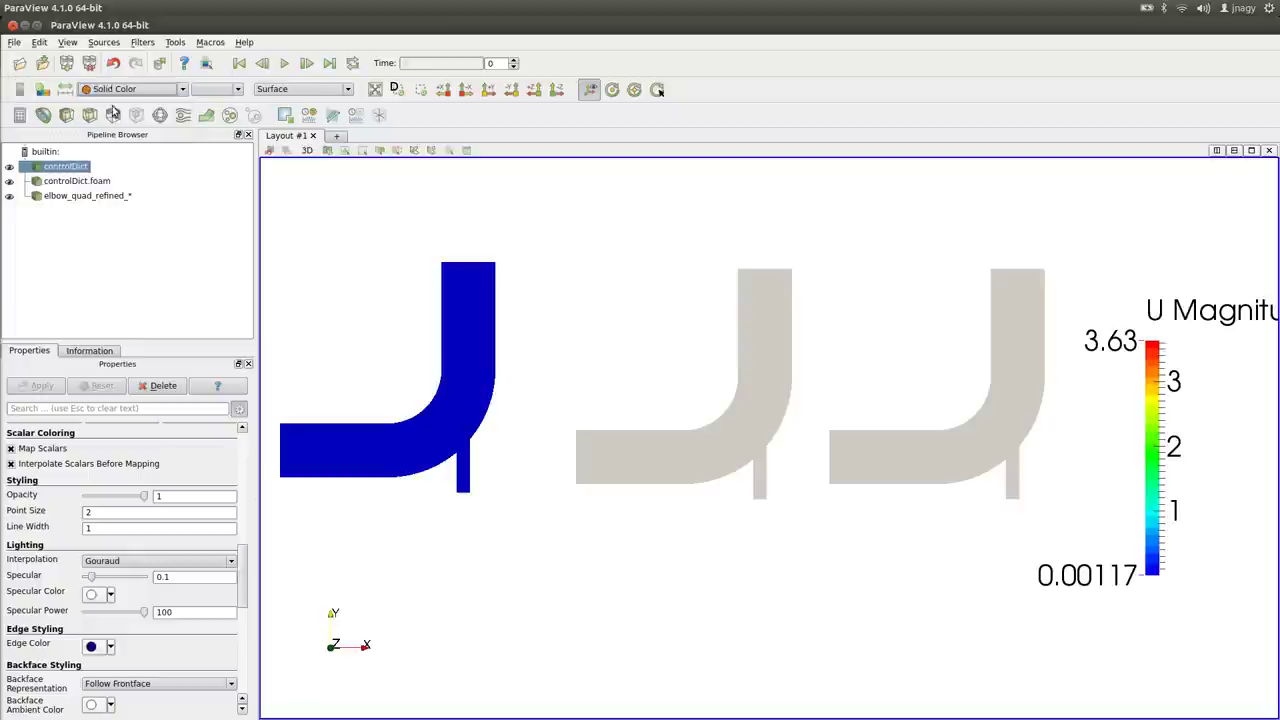
Show controlDict, controlDict.foam and the refined elbow as Surface With Edges
{"action": "left_click", "coordinate": [318, 95]}
{"action": "left_click", "coordinate": [308, 148]}
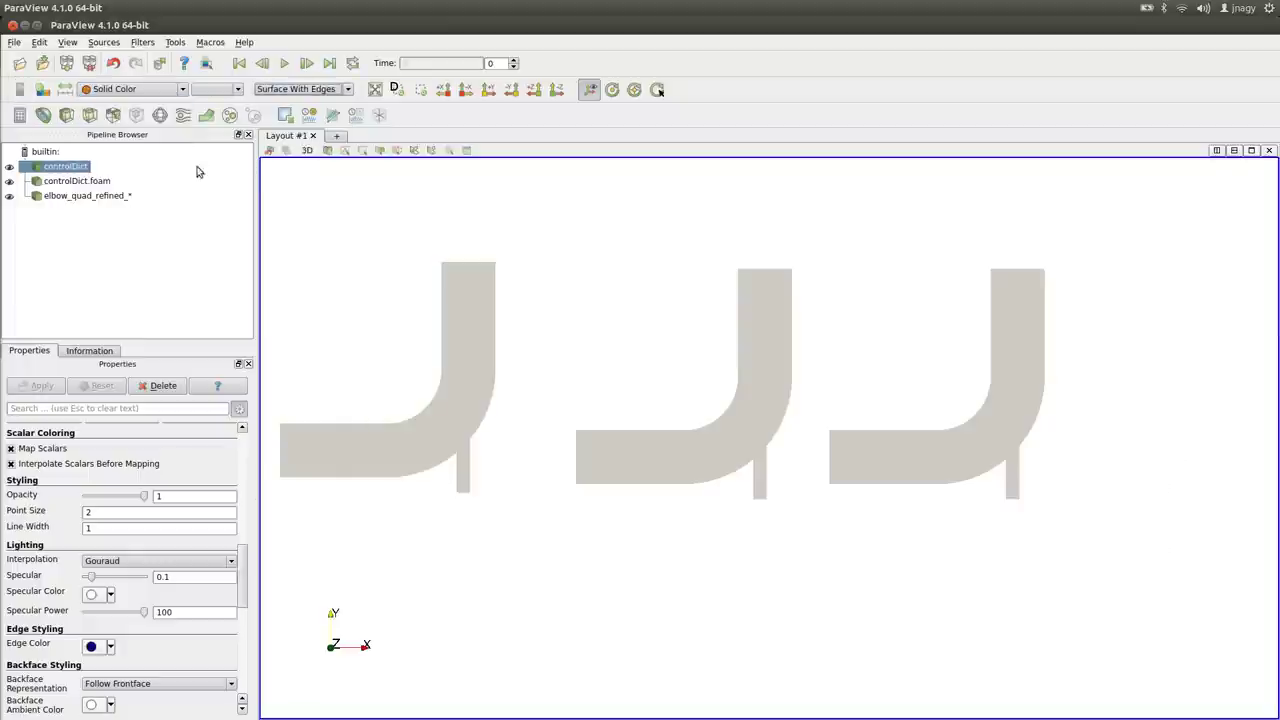
{"action": "left_click", "coordinate": [91, 181]}
{"action": "left_click", "coordinate": [303, 89]}
{"action": "left_click", "coordinate": [308, 148]}
{"action": "left_click", "coordinate": [88, 195]}
{"action": "left_click", "coordinate": [273, 91]}
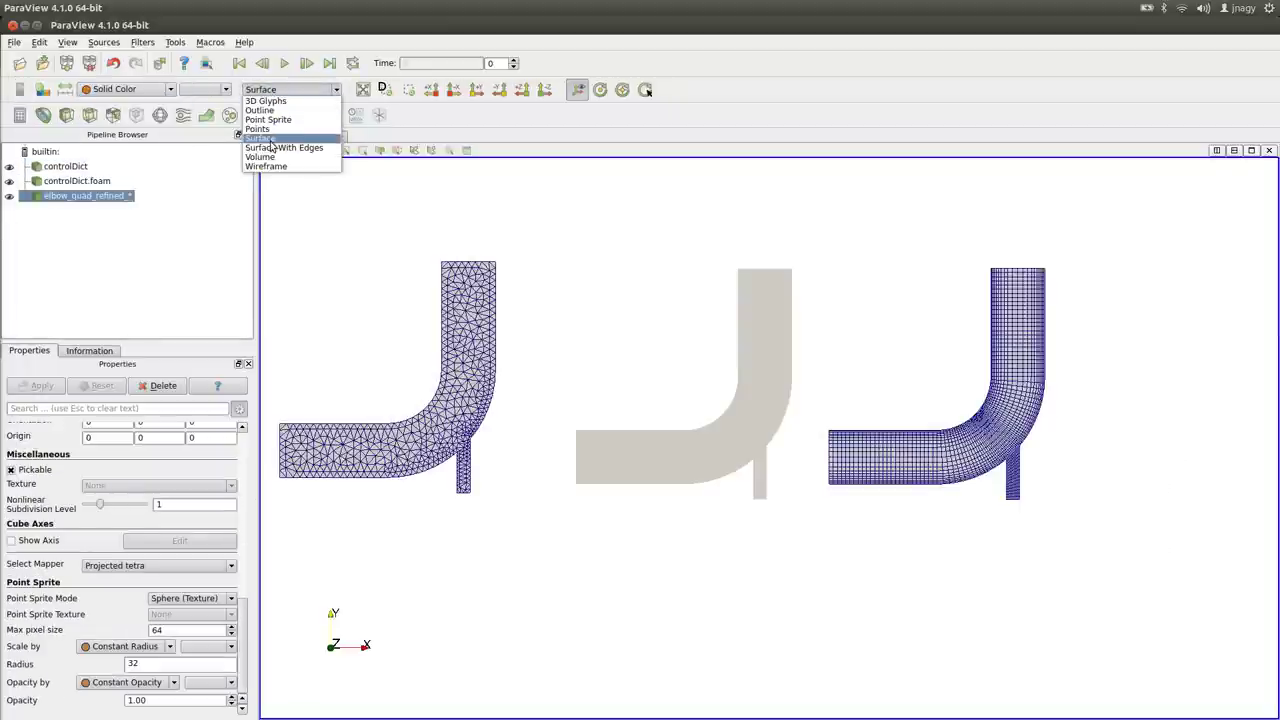
{"action": "left_click", "coordinate": [308, 149]}
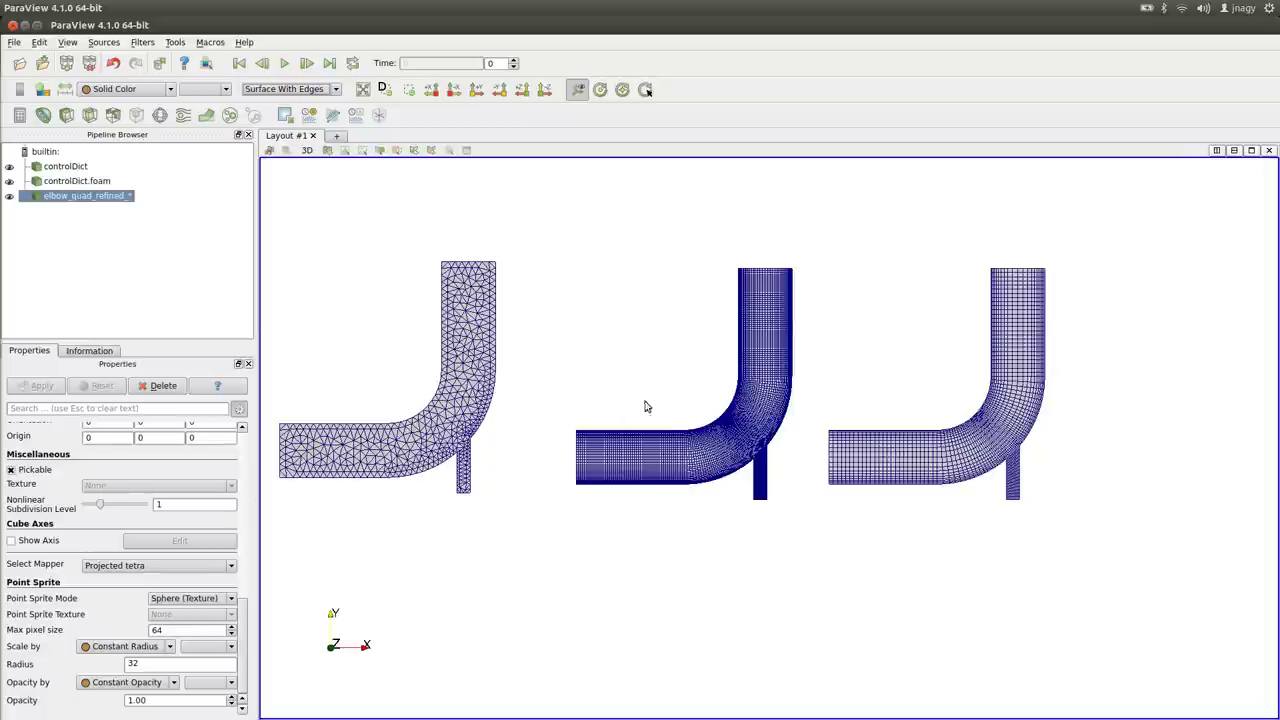
Change controlDict.foam's representation to plain Surface, then select controlDict
{"action": "scroll", "coordinate": [820, 475], "scroll_direction": "up", "scroll_amount": 2}
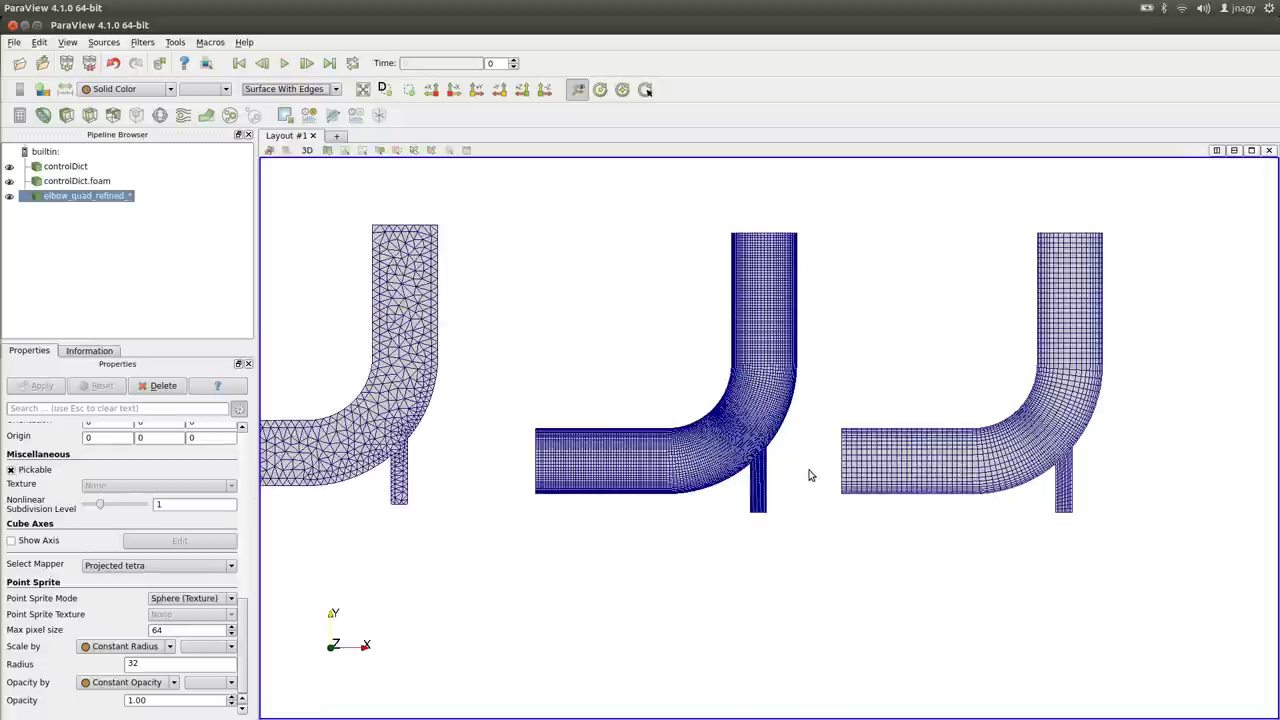
{"action": "scroll", "coordinate": [815, 450], "scroll_direction": "up", "scroll_amount": 2}
{"action": "scroll", "coordinate": [743, 411], "scroll_direction": "up", "scroll_amount": 2}
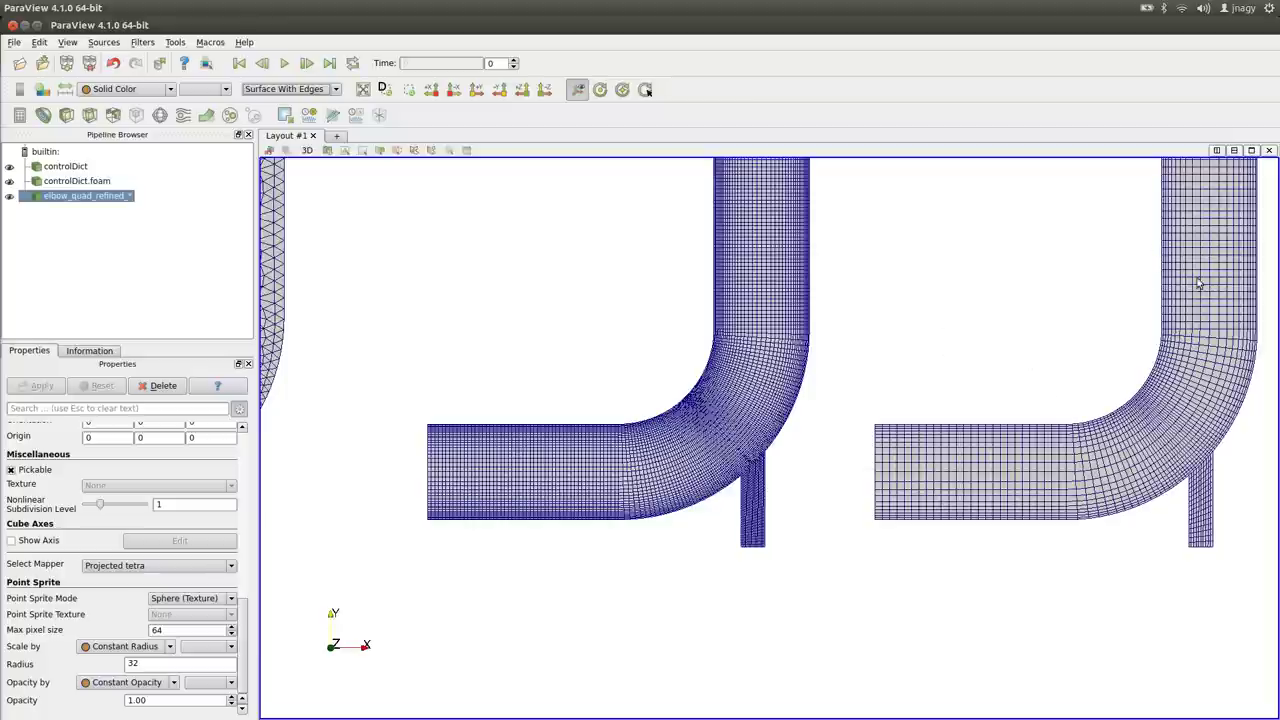
{"action": "scroll", "coordinate": [508, 357], "scroll_direction": "down", "scroll_amount": 1}
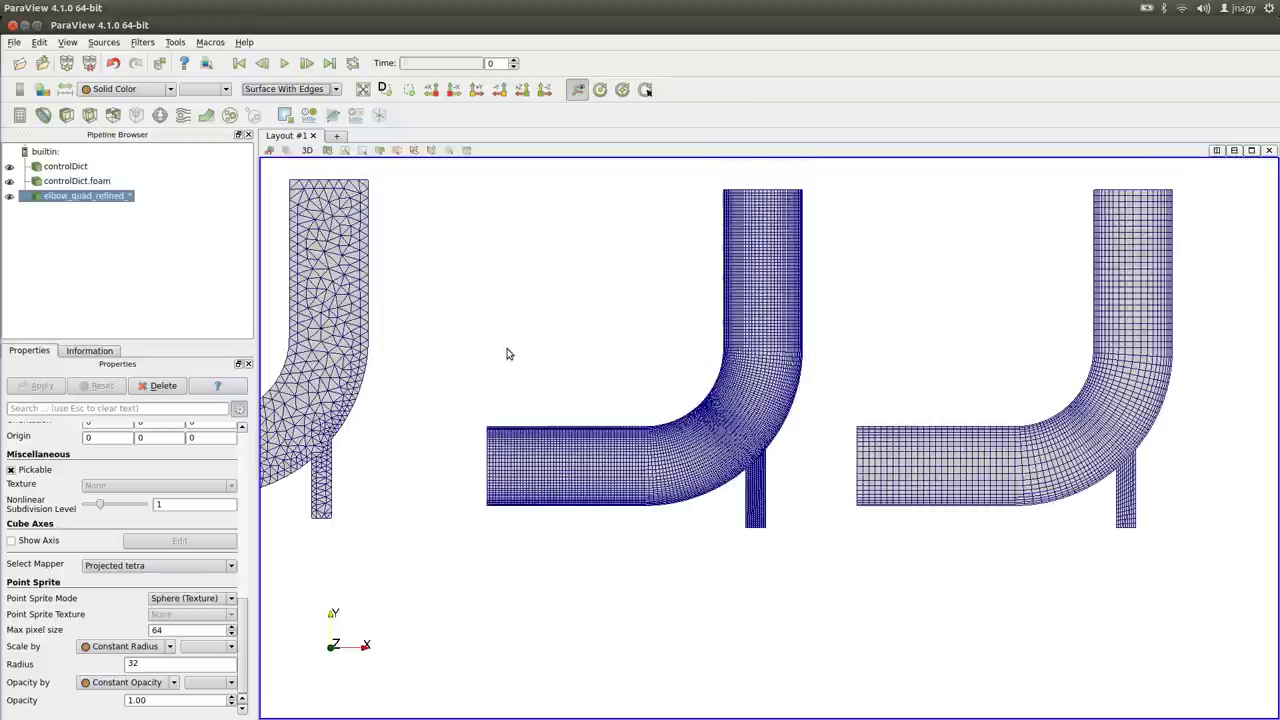
{"action": "scroll", "coordinate": [505, 350], "scroll_direction": "down", "scroll_amount": 1}
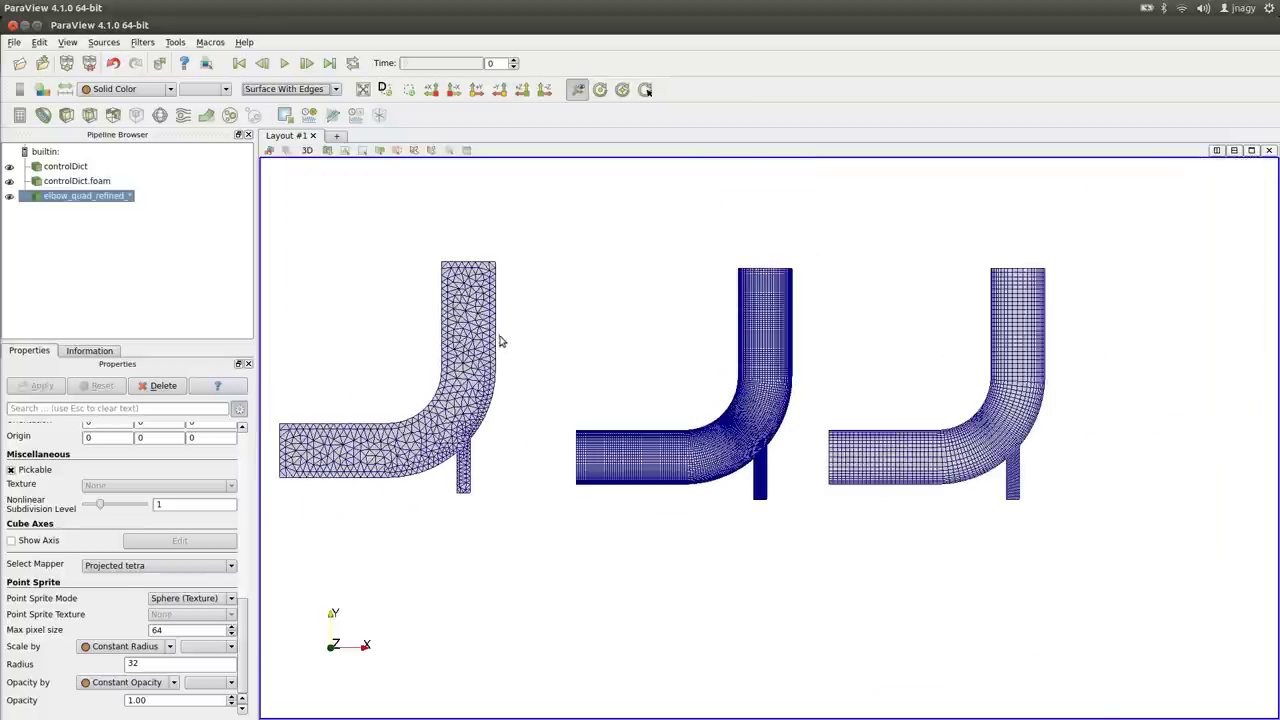
{"action": "scroll", "coordinate": [508, 355], "scroll_direction": "down", "scroll_amount": 1}
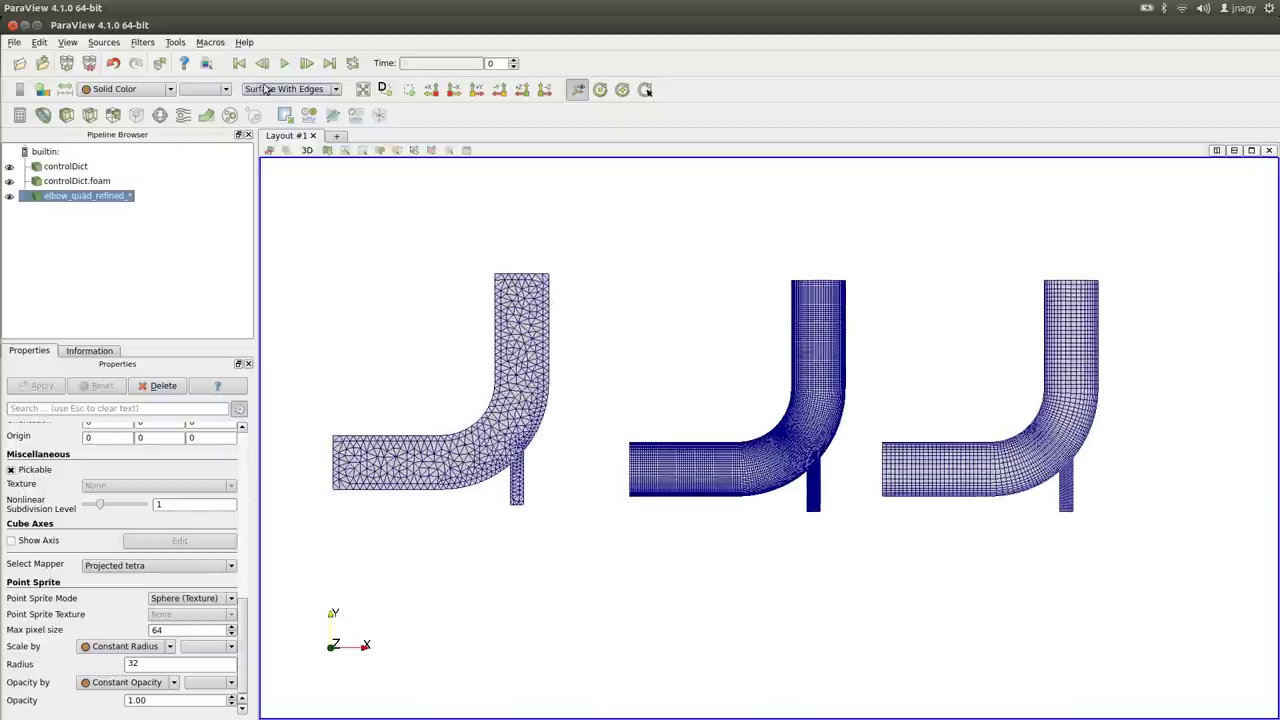
{"action": "left_click", "coordinate": [290, 89]}
{"action": "left_click", "coordinate": [290, 148]}
{"action": "left_click", "coordinate": [88, 181]}
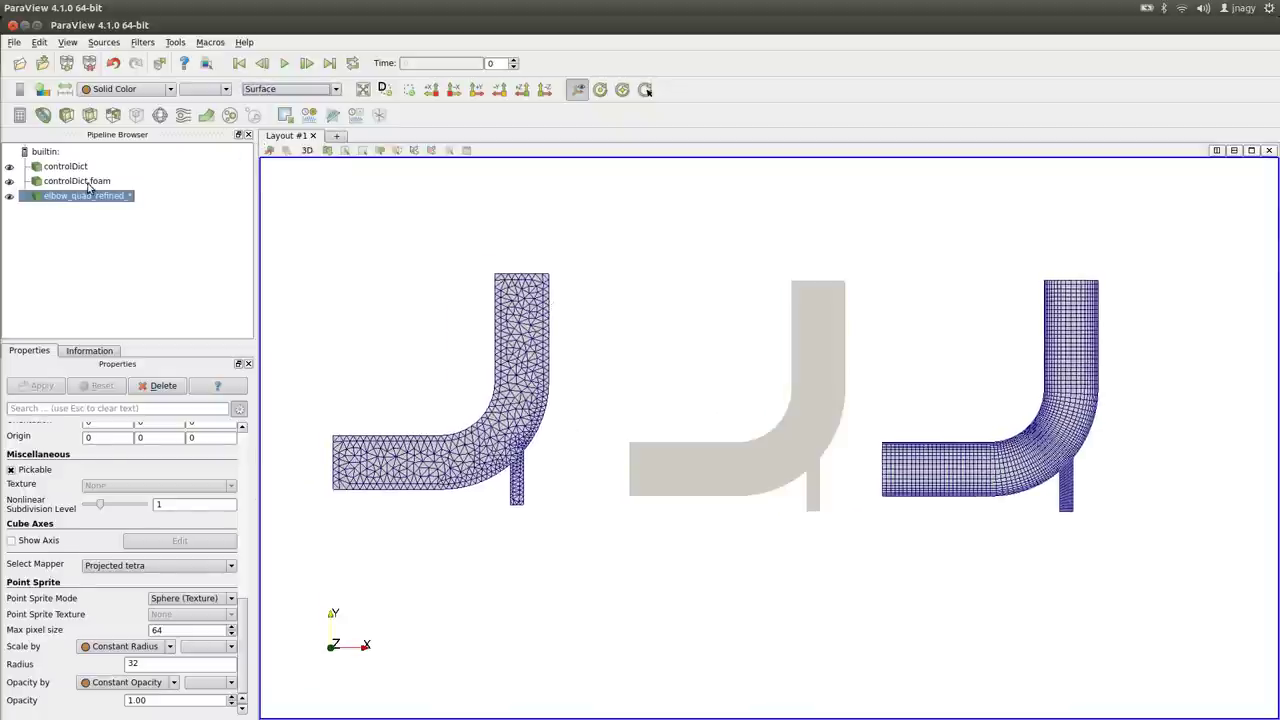
{"action": "left_click", "coordinate": [300, 89]}
{"action": "left_click", "coordinate": [295, 136]}
{"action": "left_click", "coordinate": [70, 168]}
Make controlDict a plain Surface, jump to time step 75, and colour it by U
{"action": "left_click", "coordinate": [300, 89]}
{"action": "left_click", "coordinate": [284, 141]}
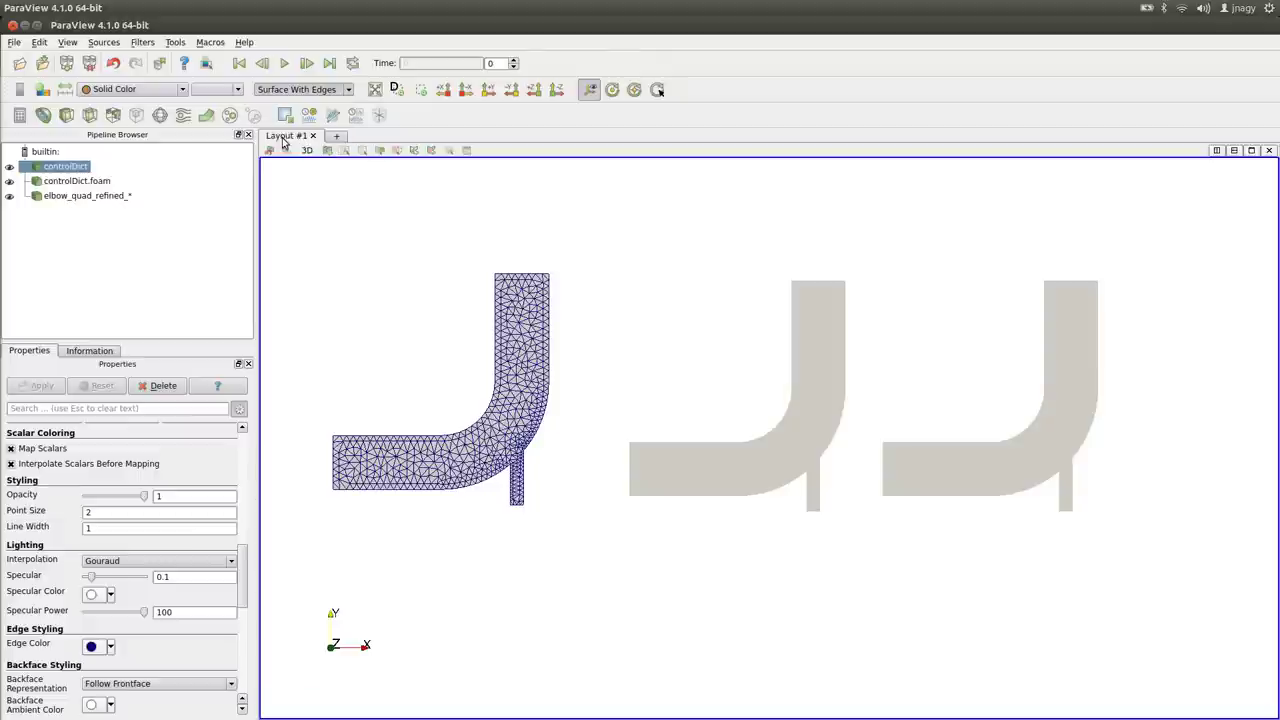
{"action": "left_click", "coordinate": [126, 92]}
{"action": "left_click", "coordinate": [100, 132]}
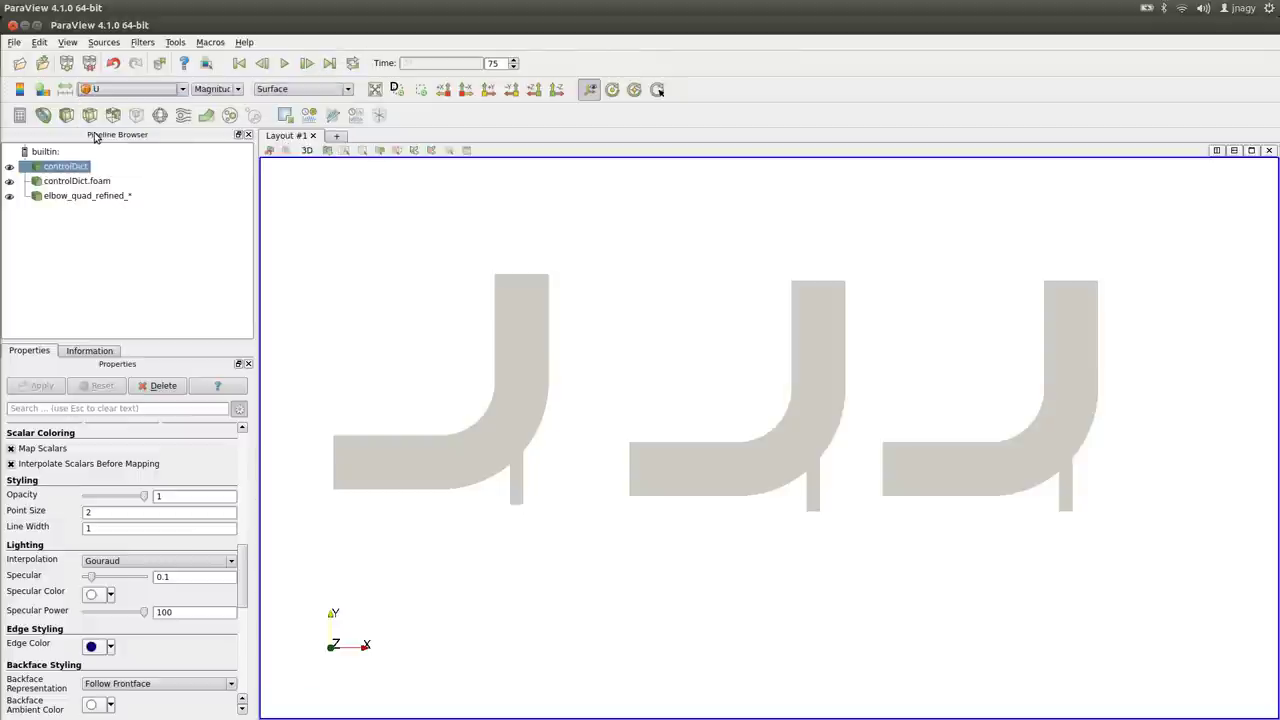
Colour elbow_quad_refined by velocity U as well
{"action": "left_click", "coordinate": [72, 181]}
{"action": "left_click", "coordinate": [126, 89]}
{"action": "left_click", "coordinate": [95, 193]}
{"action": "left_click", "coordinate": [95, 195]}
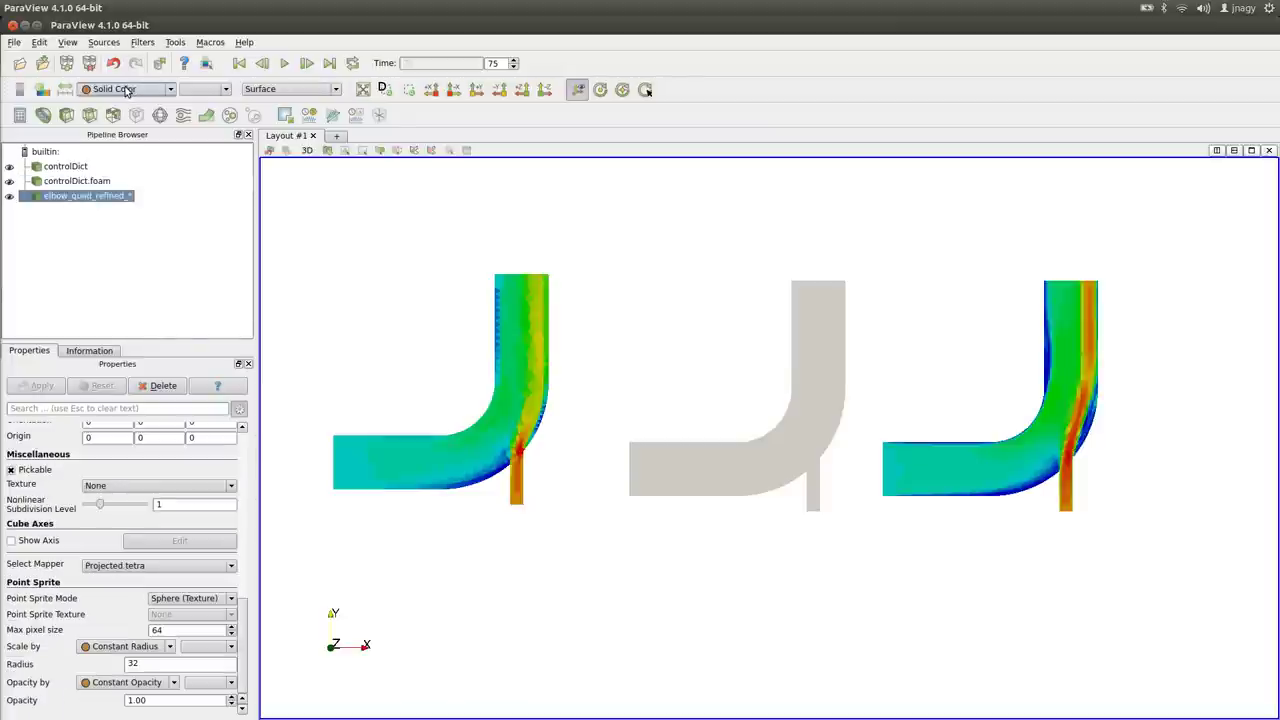
{"action": "left_click", "coordinate": [126, 89]}
{"action": "left_click", "coordinate": [108, 144]}
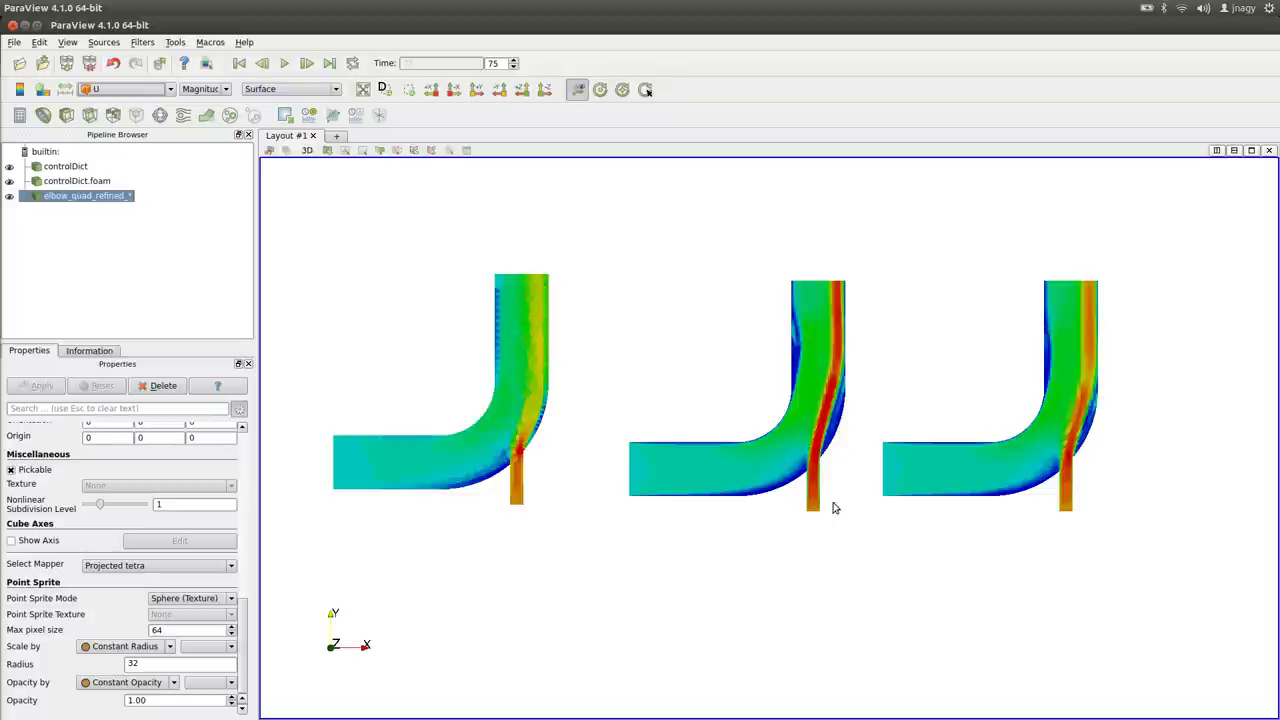
{"action": "scroll", "coordinate": [895, 432], "scroll_direction": "up", "scroll_amount": 1}
{"action": "scroll", "coordinate": [1148, 393], "scroll_direction": "up", "scroll_amount": 1}
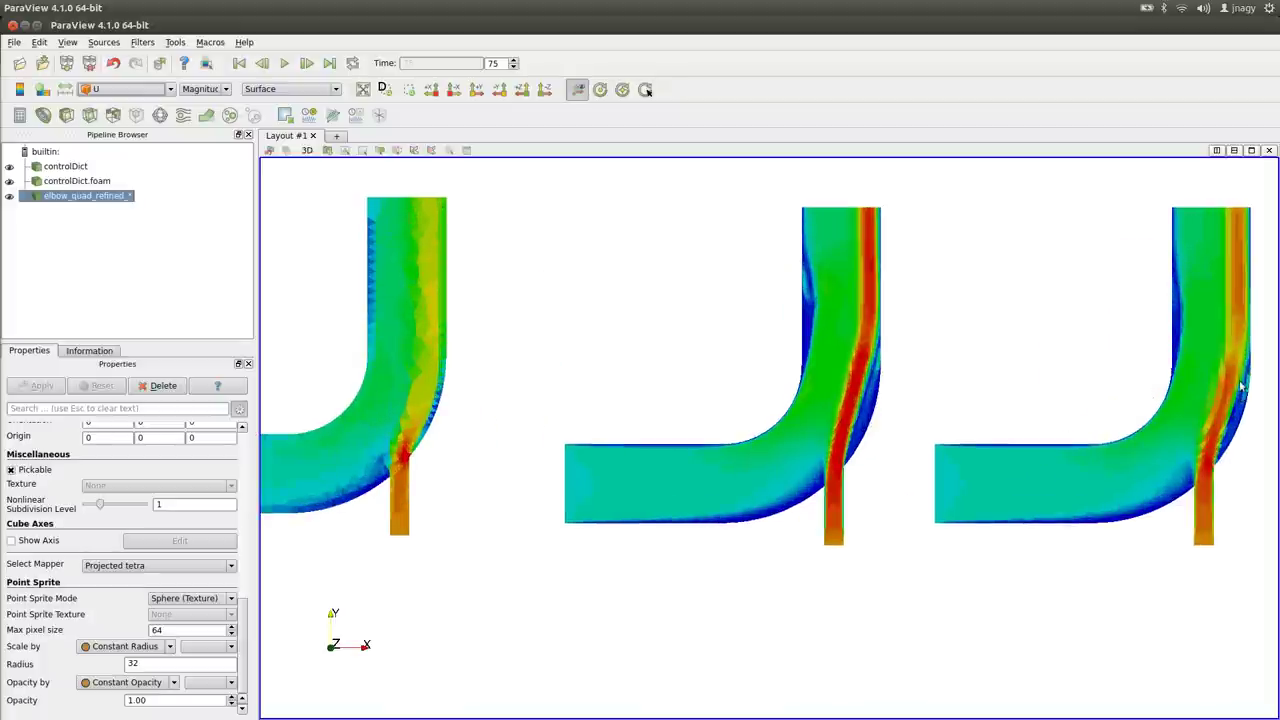
{"action": "scroll", "coordinate": [857, 371], "scroll_direction": "up", "scroll_amount": 1}
{"action": "scroll", "coordinate": [760, 400], "scroll_direction": "up", "scroll_amount": 1}
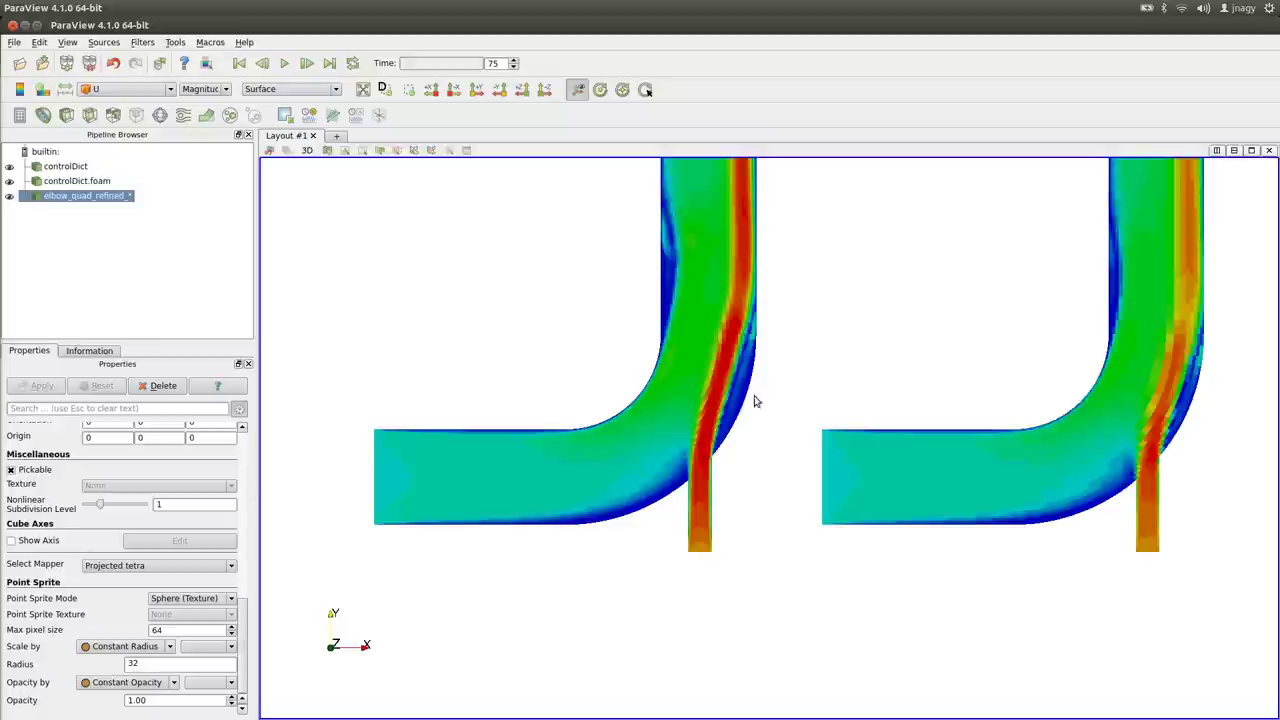
{"action": "scroll", "coordinate": [712, 434], "scroll_direction": "up", "scroll_amount": 1}
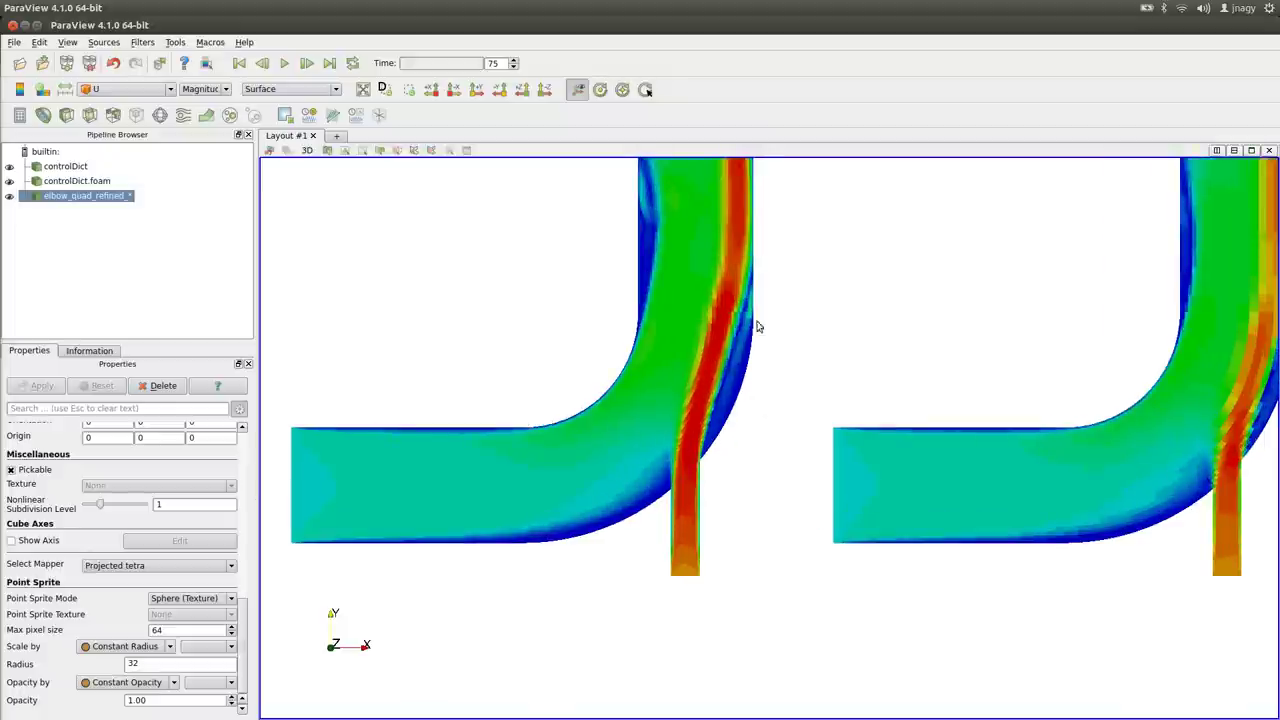
{"action": "middle_click_drag", "start_coordinate": [780, 281], "coordinate": [762, 473]}
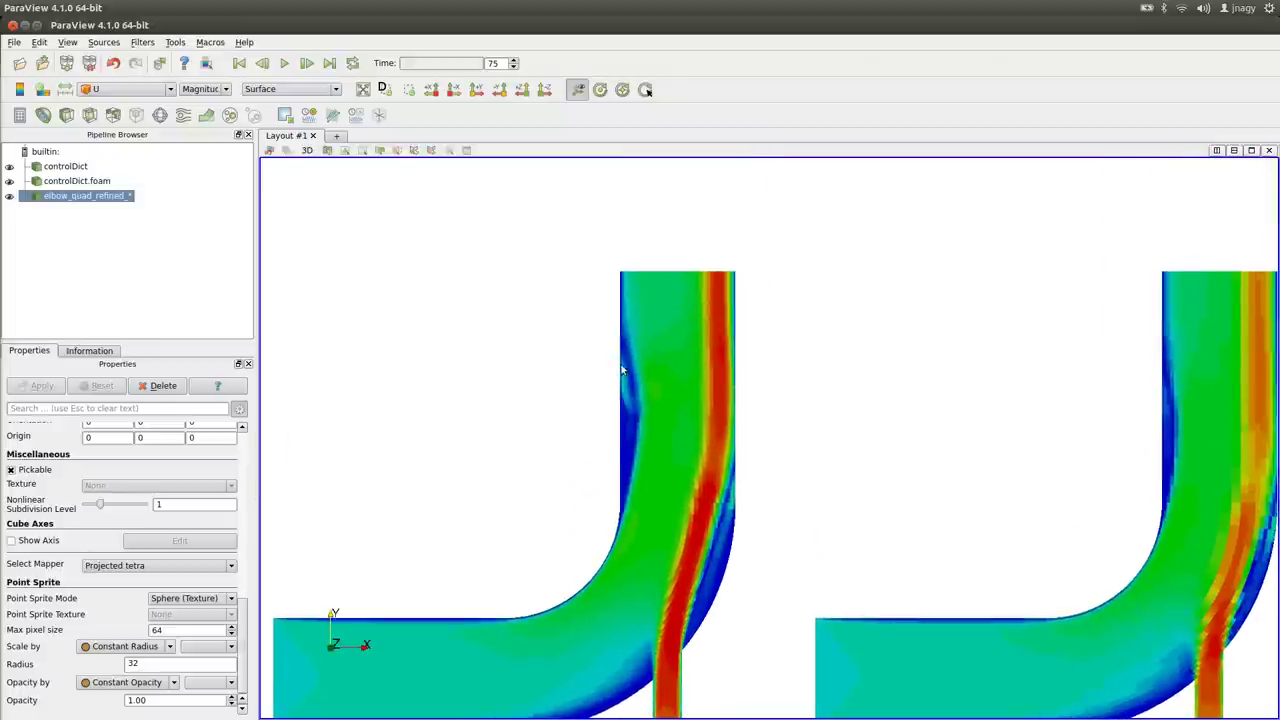
{"action": "scroll", "coordinate": [755, 452], "scroll_direction": "down", "scroll_amount": 1}
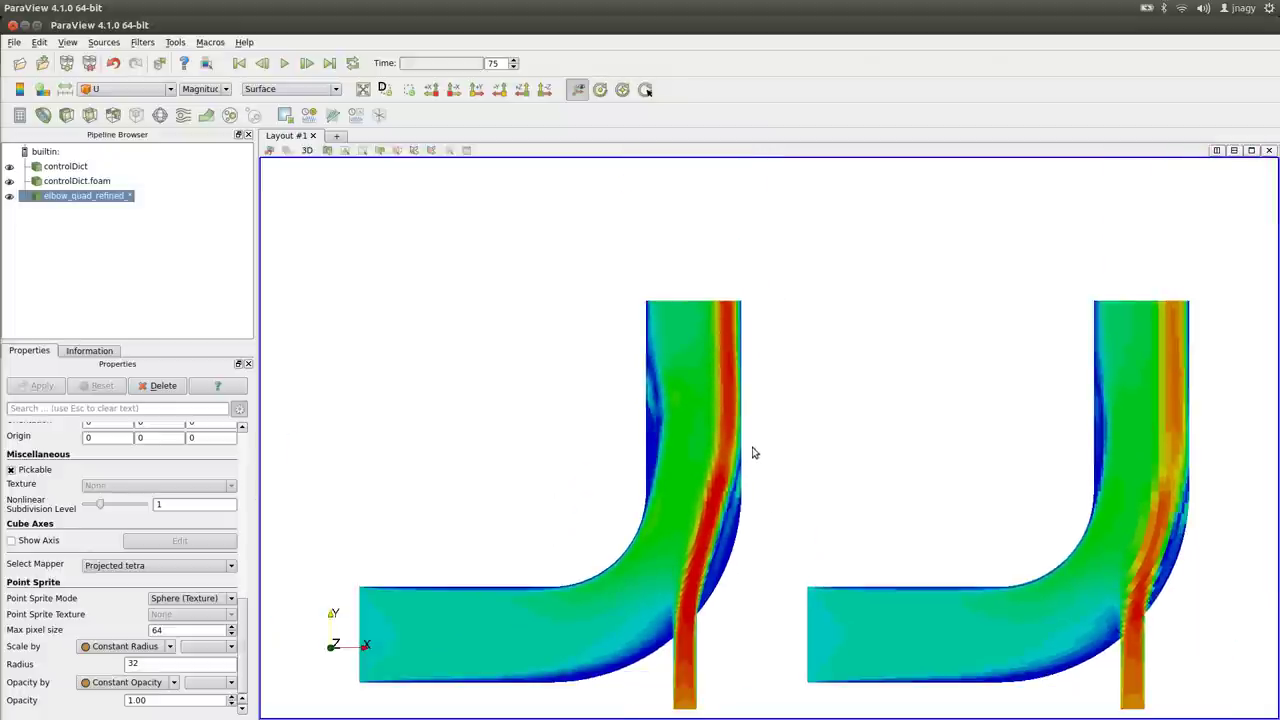
{"action": "scroll", "coordinate": [748, 458], "scroll_direction": "down", "scroll_amount": 1}
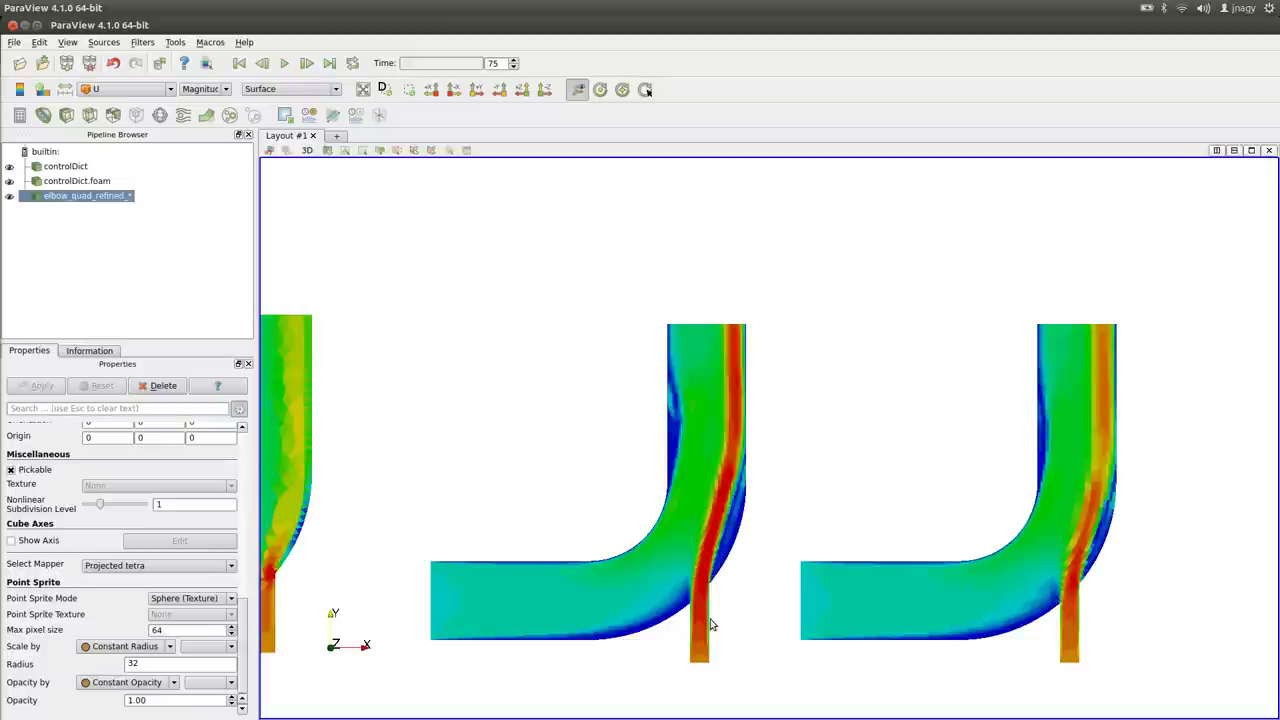
{"action": "middle_click_drag", "start_coordinate": [557, 523], "coordinate": [657, 459]}
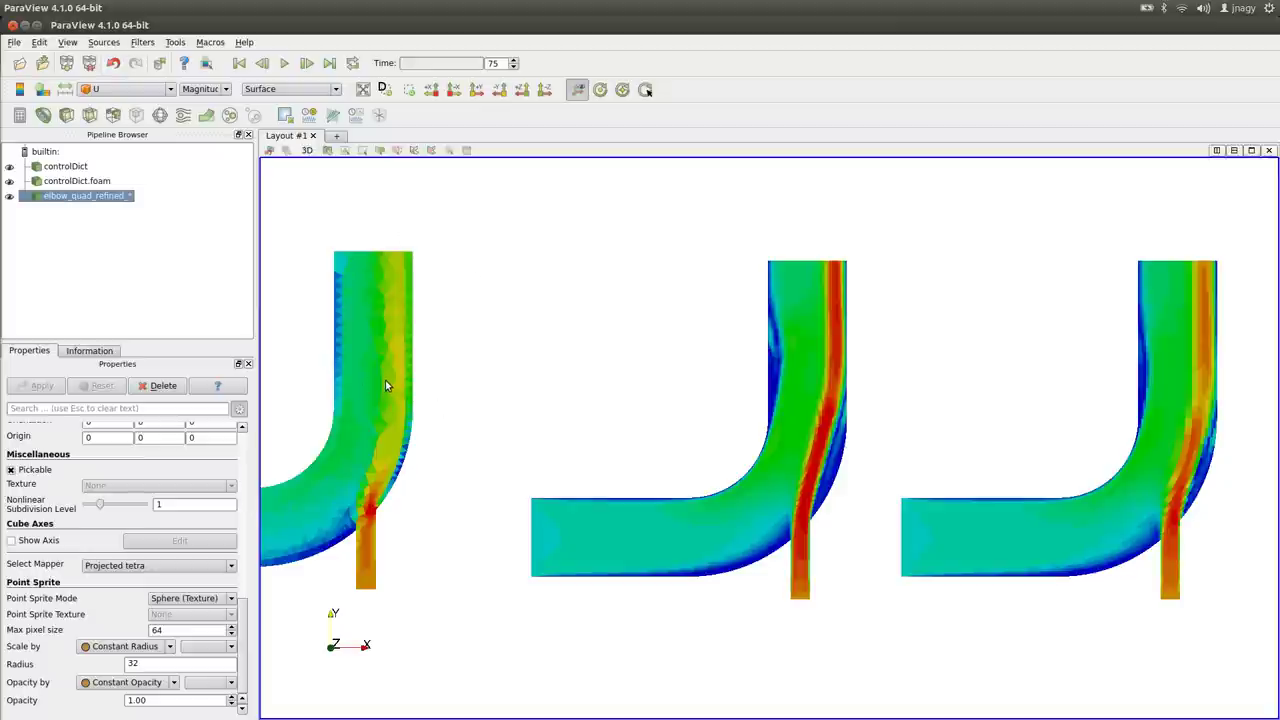
{"action": "left_click_drag", "start_coordinate": [446, 331], "coordinate": [457, 335]}
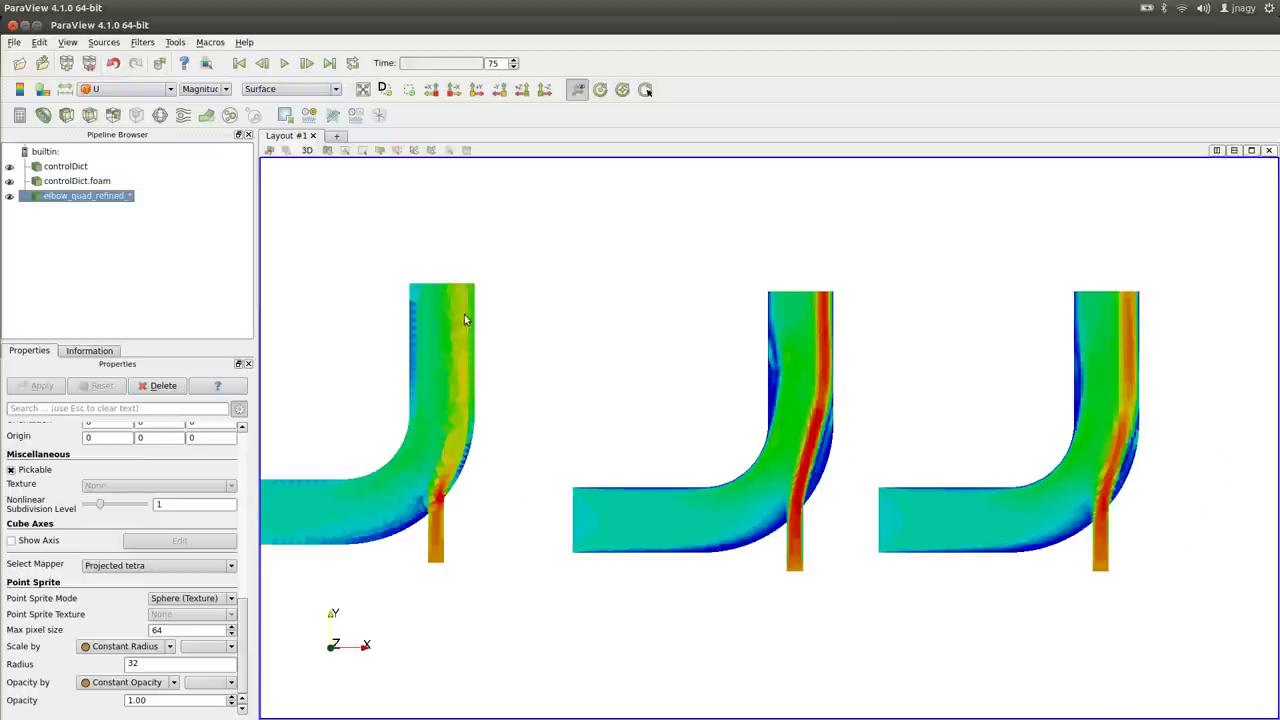
{"action": "left_click_drag", "start_coordinate": [437, 413], "coordinate": [555, 485]}
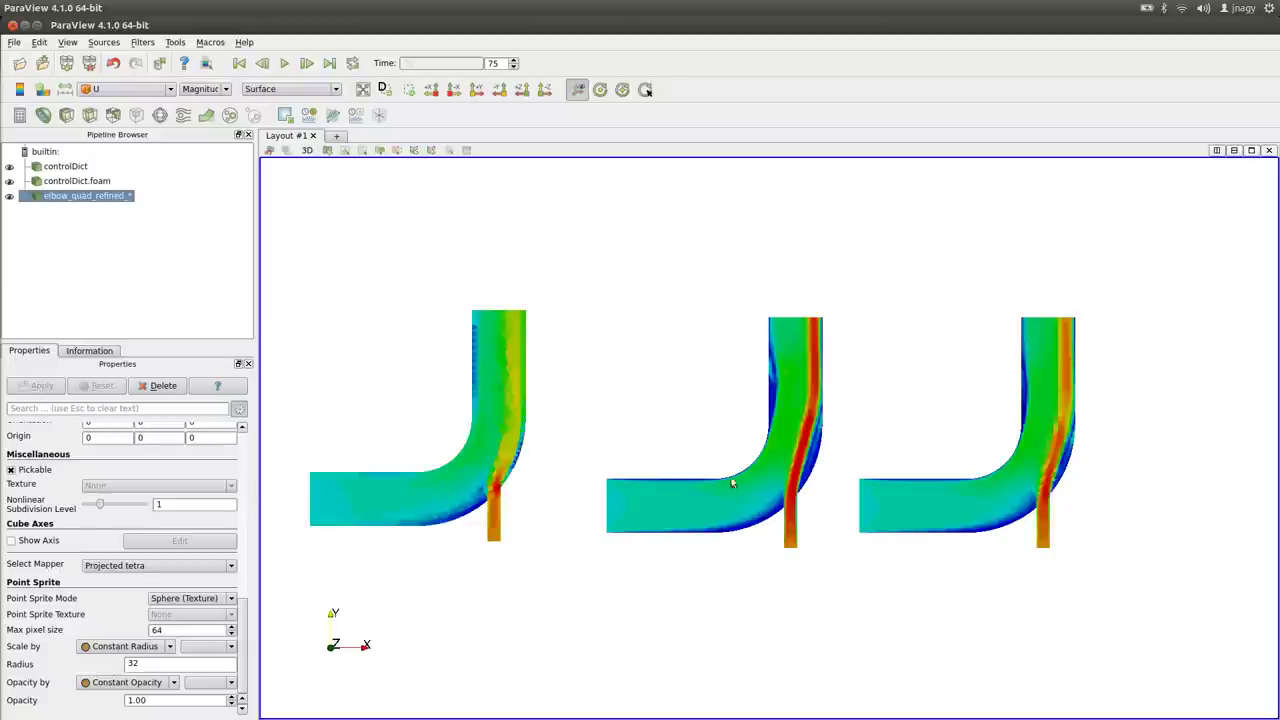
{"action": "scroll", "coordinate": [837, 400], "scroll_direction": "up", "scroll_amount": 2}
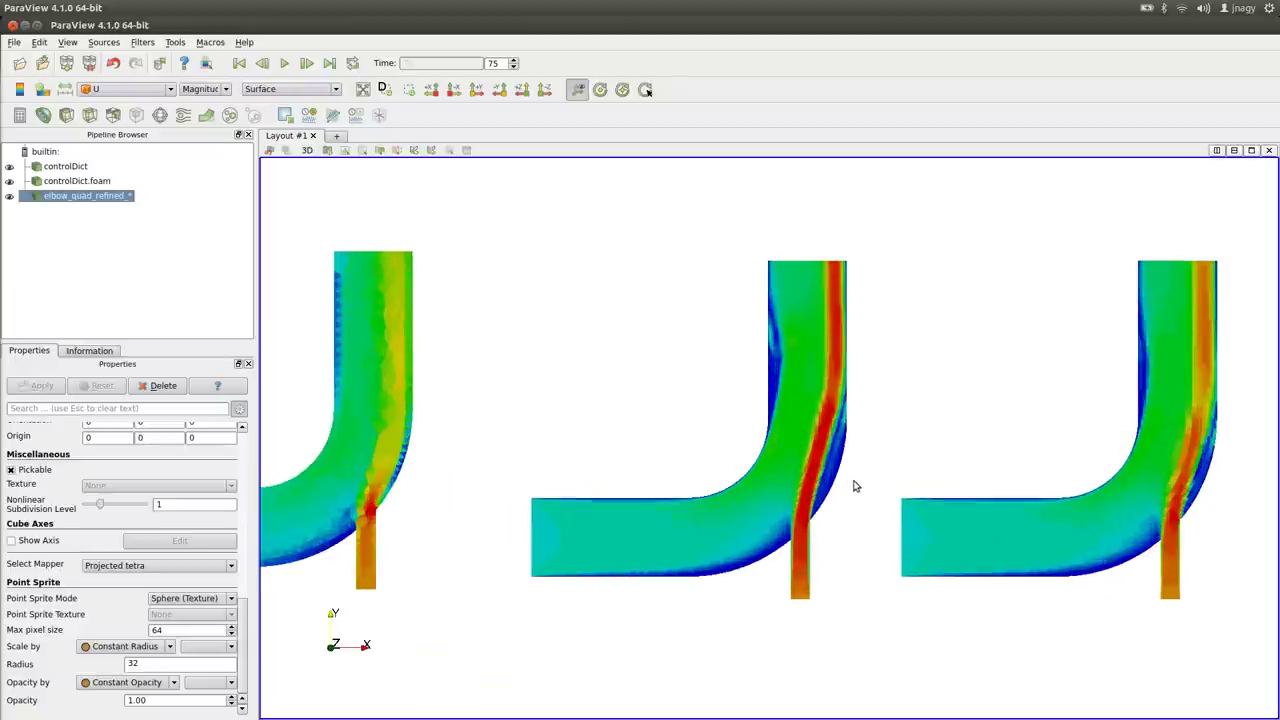
{"action": "scroll", "coordinate": [880, 440], "scroll_direction": "up", "scroll_amount": 1}
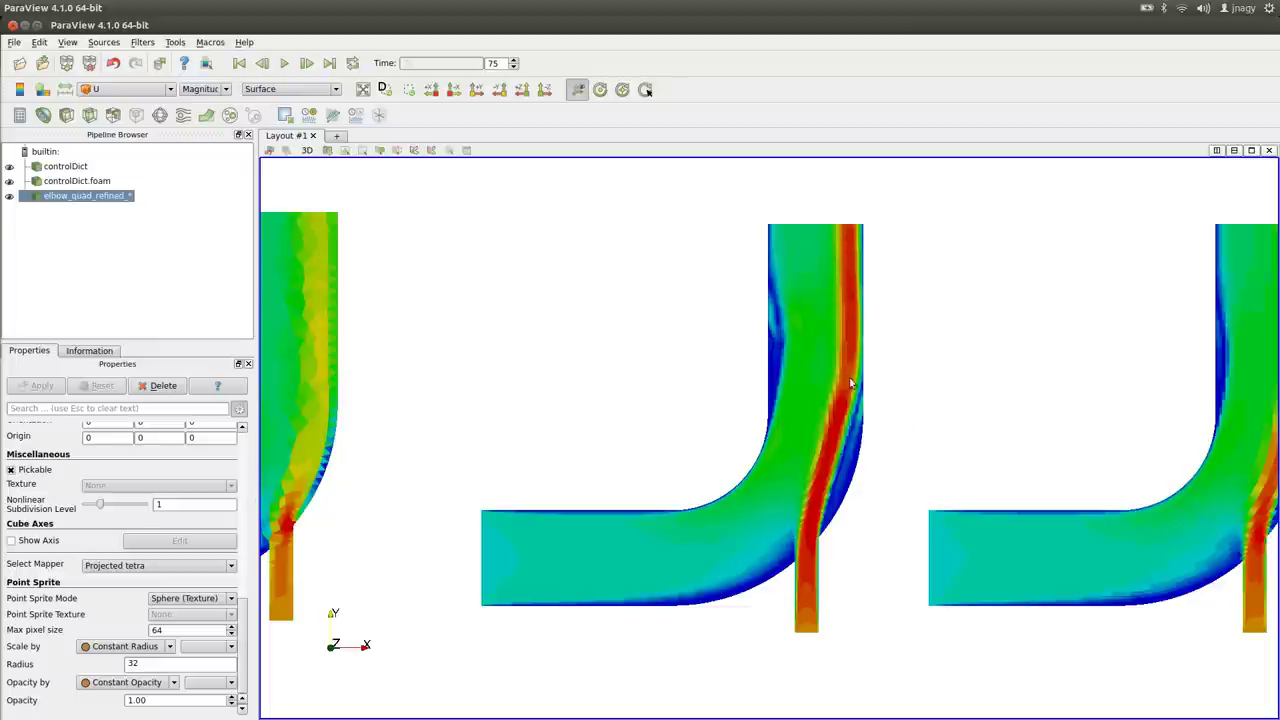
{"action": "scroll", "coordinate": [848, 395], "scroll_direction": "down", "scroll_amount": 1}
{"action": "scroll", "coordinate": [869, 357], "scroll_direction": "down", "scroll_amount": 1}
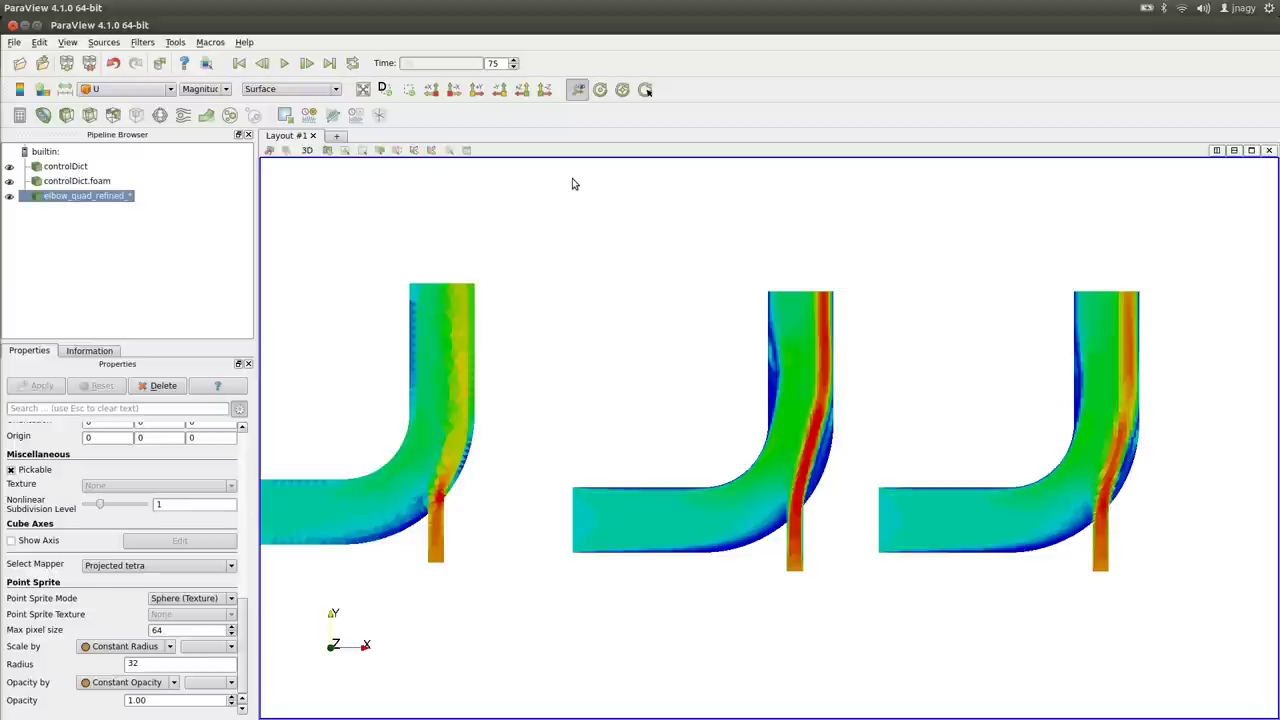
Hide controlDict.foam and controlDict, then zoom in on the refined elbow
{"action": "left_click", "coordinate": [10, 182]}
{"action": "left_click", "coordinate": [10, 167]}
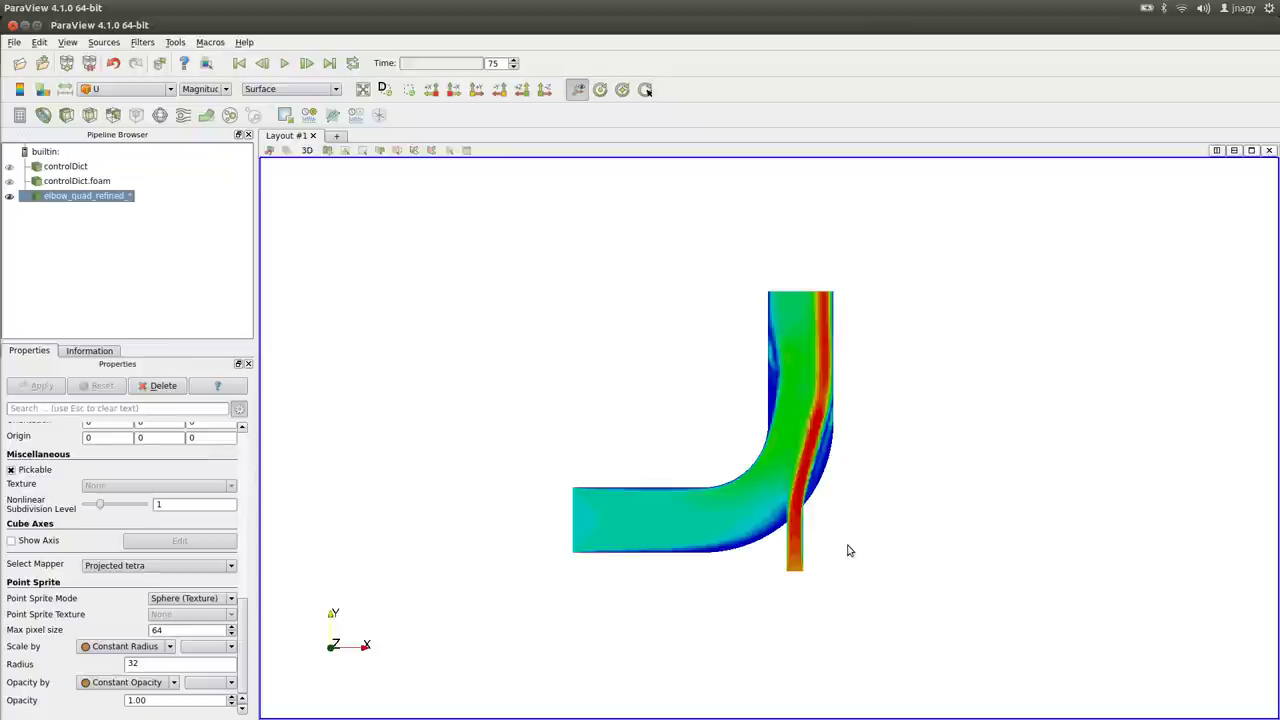
{"action": "scroll", "coordinate": [861, 487], "scroll_direction": "up", "scroll_amount": 1}
{"action": "scroll", "coordinate": [865, 489], "scroll_direction": "up", "scroll_amount": 1}
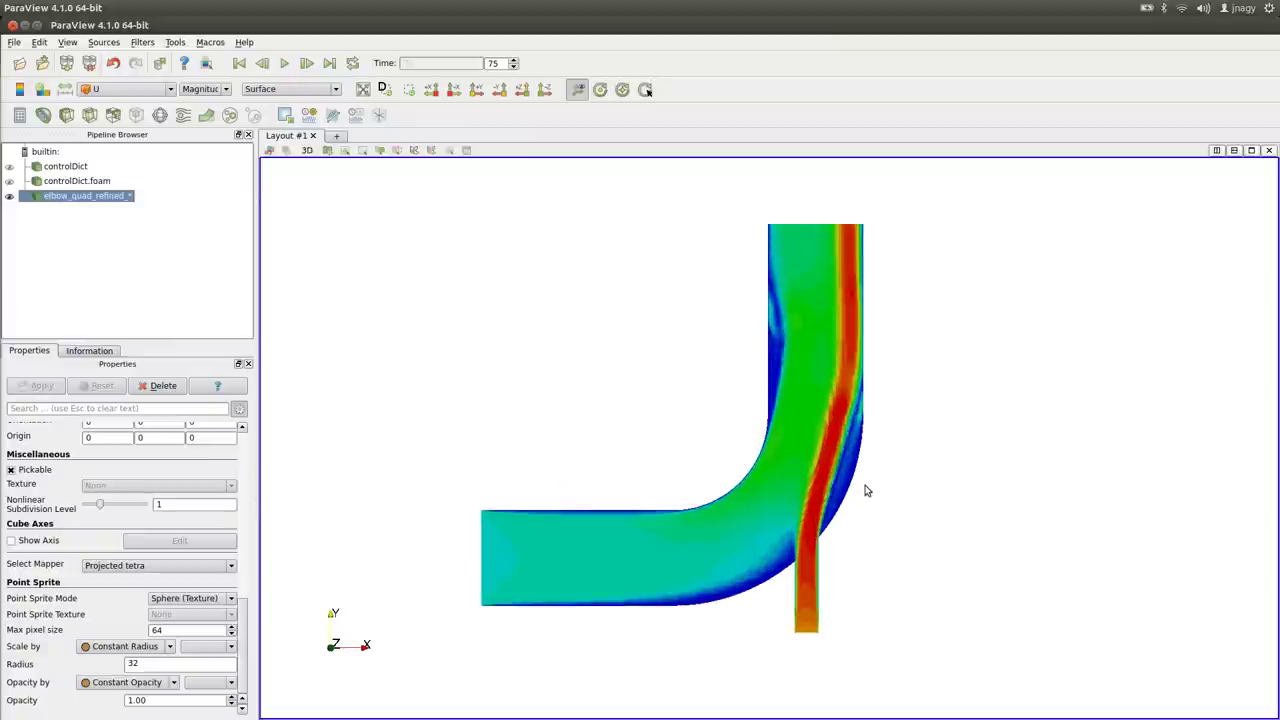
Show the U Magnitude colour legend and rescale the colour map to a custom 0–4 range
{"action": "left_click", "coordinate": [43, 93]}
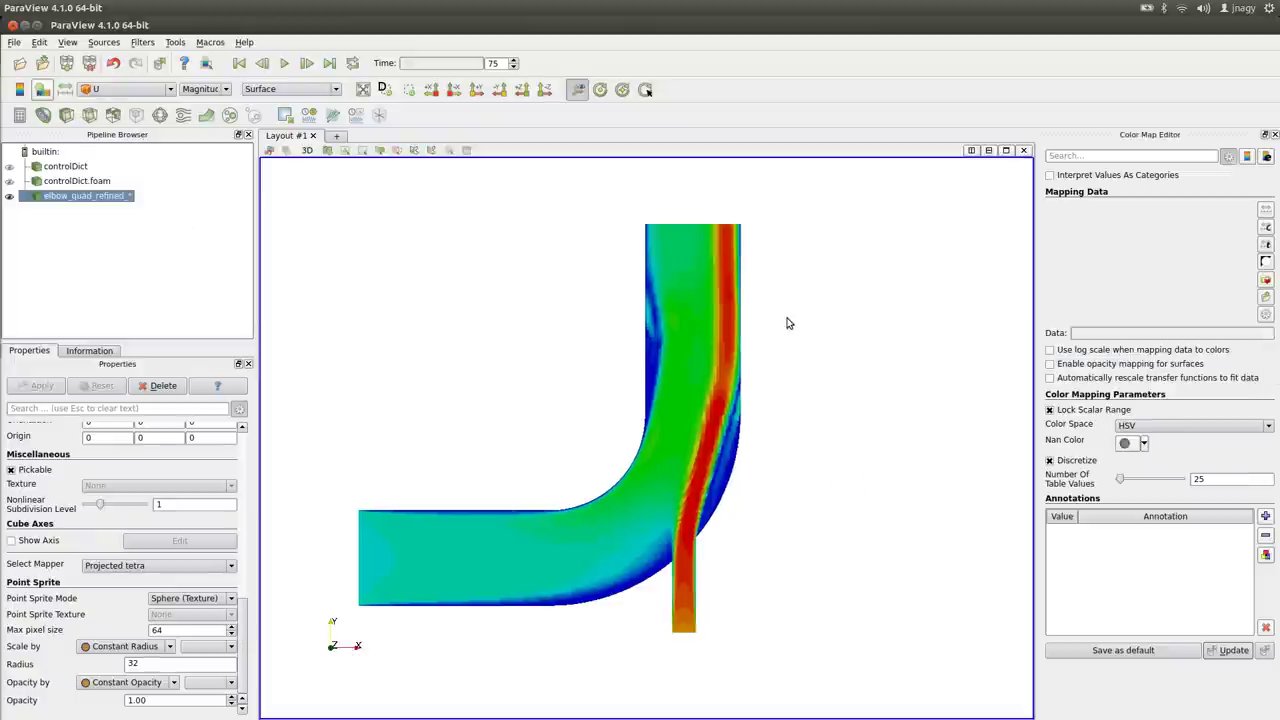
{"action": "left_click", "coordinate": [20, 89]}
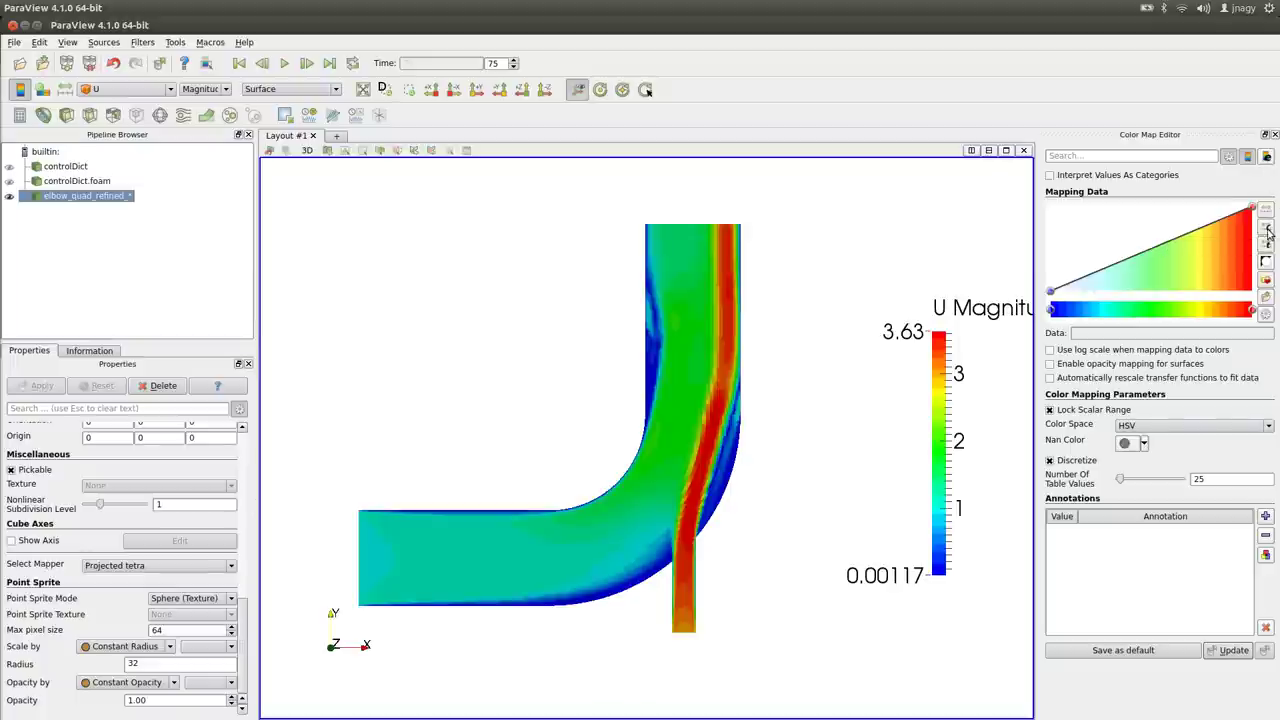
{"action": "left_click", "coordinate": [1268, 230]}
{"action": "left_click_drag", "start_coordinate": [633, 250], "coordinate": [536, 250]}
{"action": "type", "text": "0"}
{"action": "key", "text": "Tab"}
{"action": "type", "text": "4"}
{"action": "left_click", "coordinate": [656, 266]}
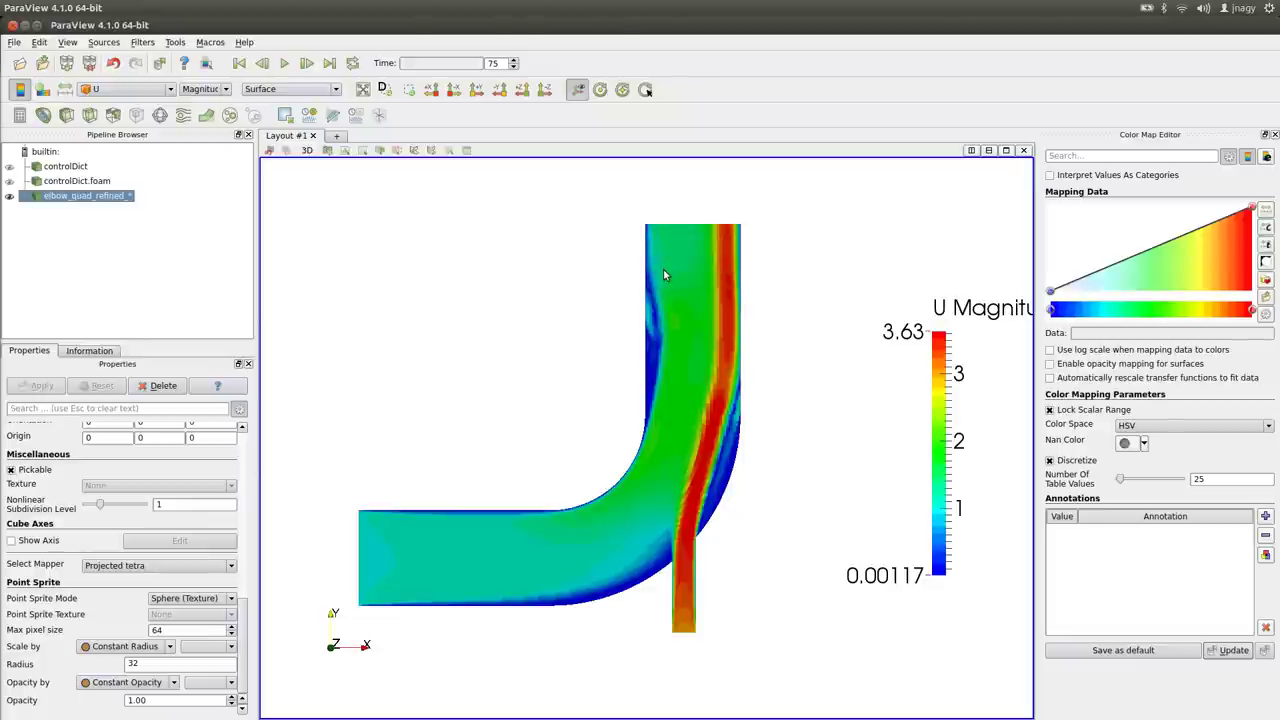
{"action": "left_click", "coordinate": [1249, 158]}
{"action": "left_click", "coordinate": [1249, 158]}
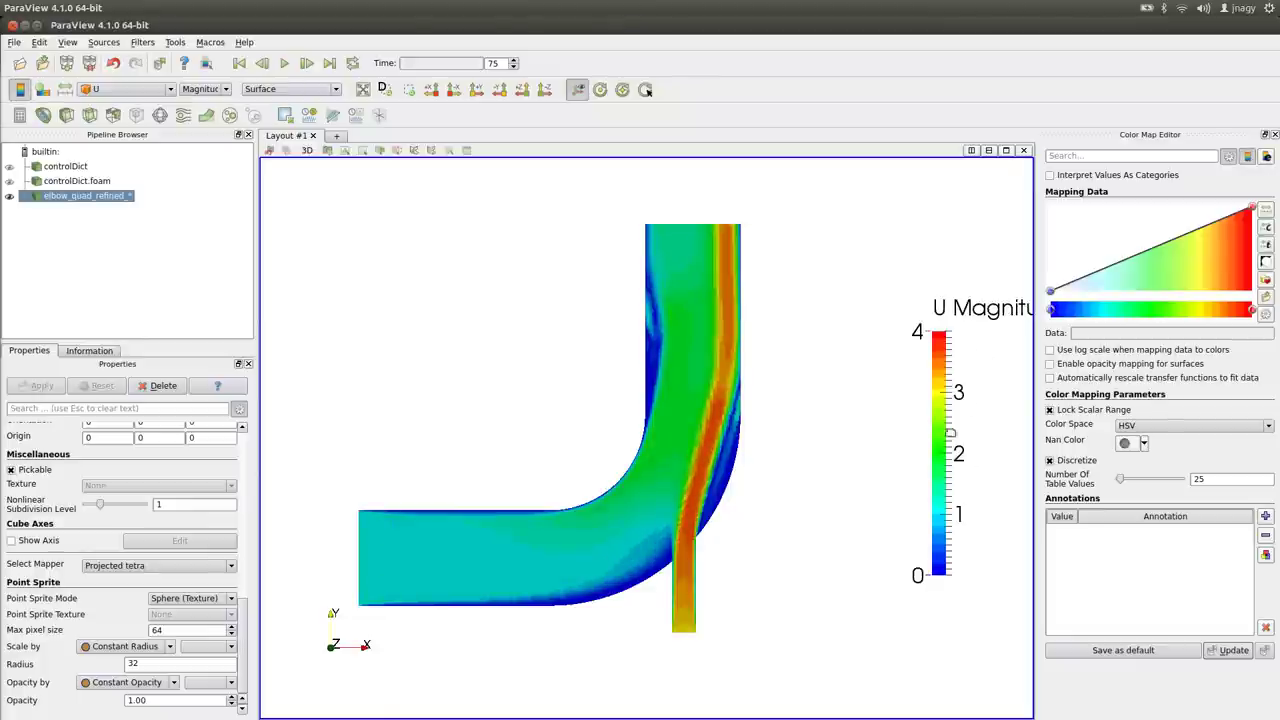
Title the legend 'velocity [m/s]', clear the Magnitude component title, and use Times size 10 fonts
{"action": "left_click", "coordinate": [1266, 157]}
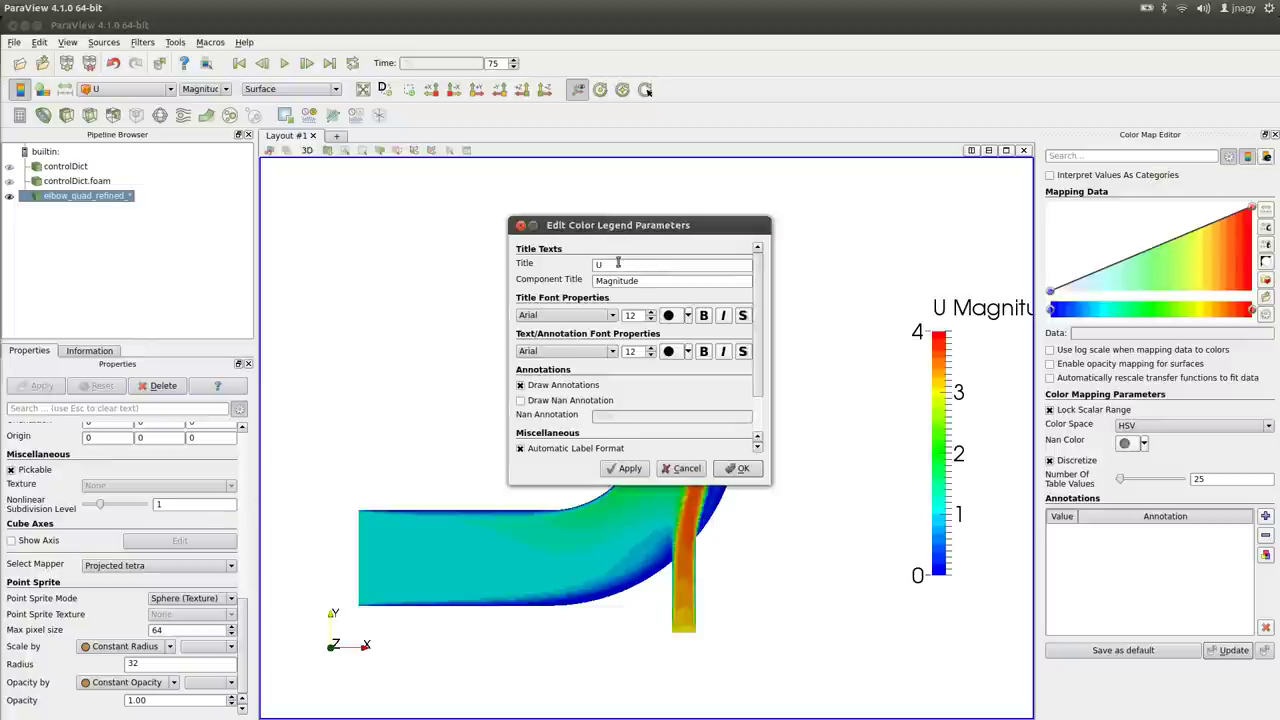
{"action": "left_click_drag", "start_coordinate": [618, 264], "coordinate": [562, 257]}
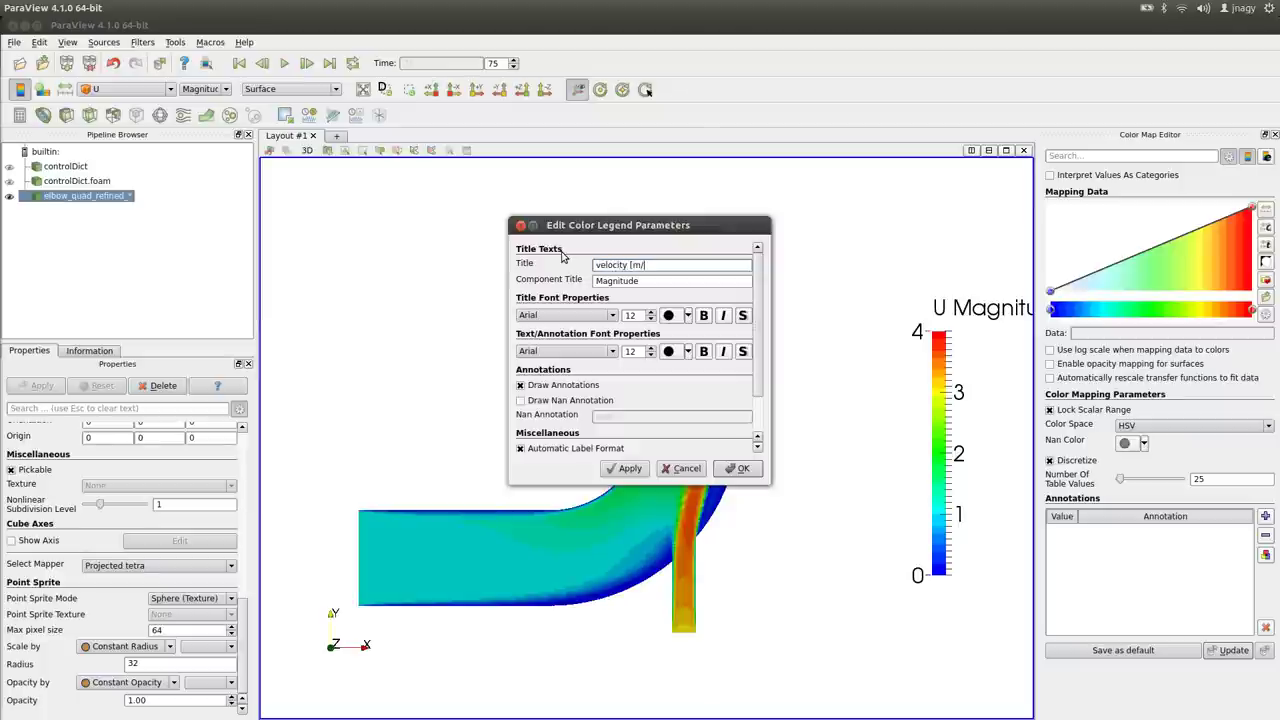
{"action": "left_click_drag", "start_coordinate": [660, 284], "coordinate": [578, 283]}
{"action": "key", "text": "BackSpace"}
{"action": "left_click", "coordinate": [578, 315]}
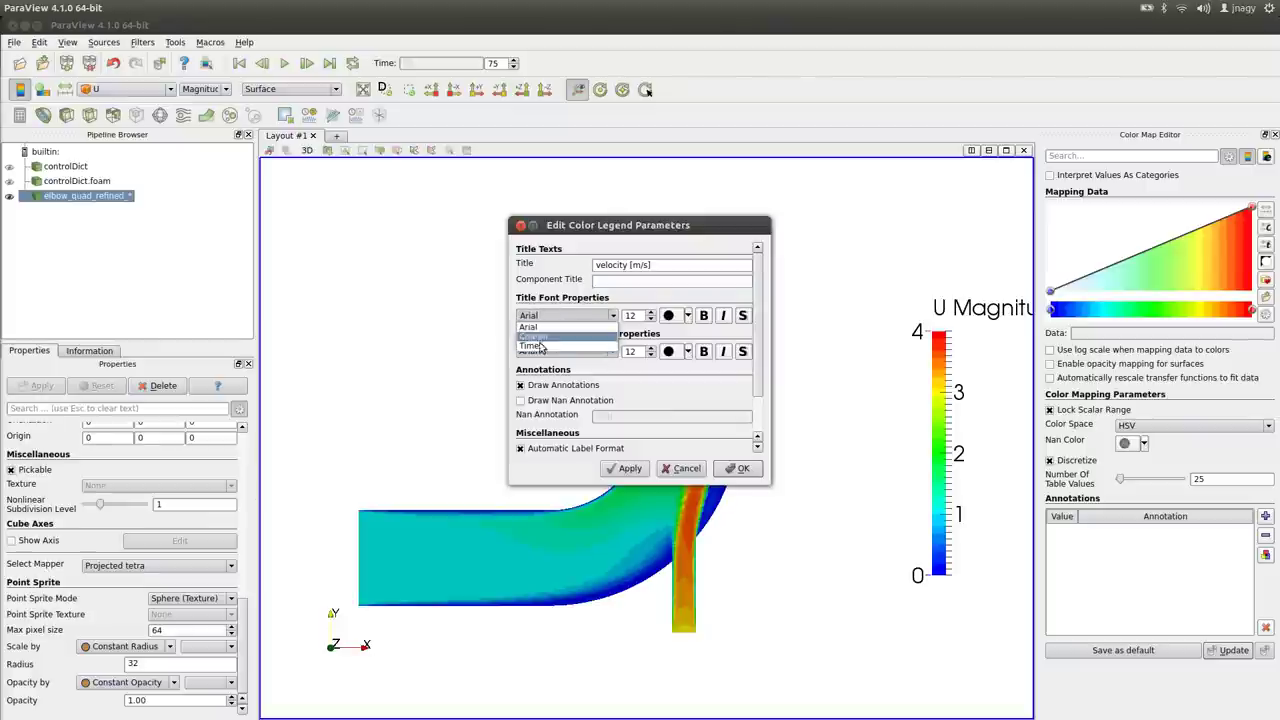
{"action": "left_click", "coordinate": [533, 345]}
{"action": "left_click", "coordinate": [565, 352]}
{"action": "left_click", "coordinate": [533, 381]}
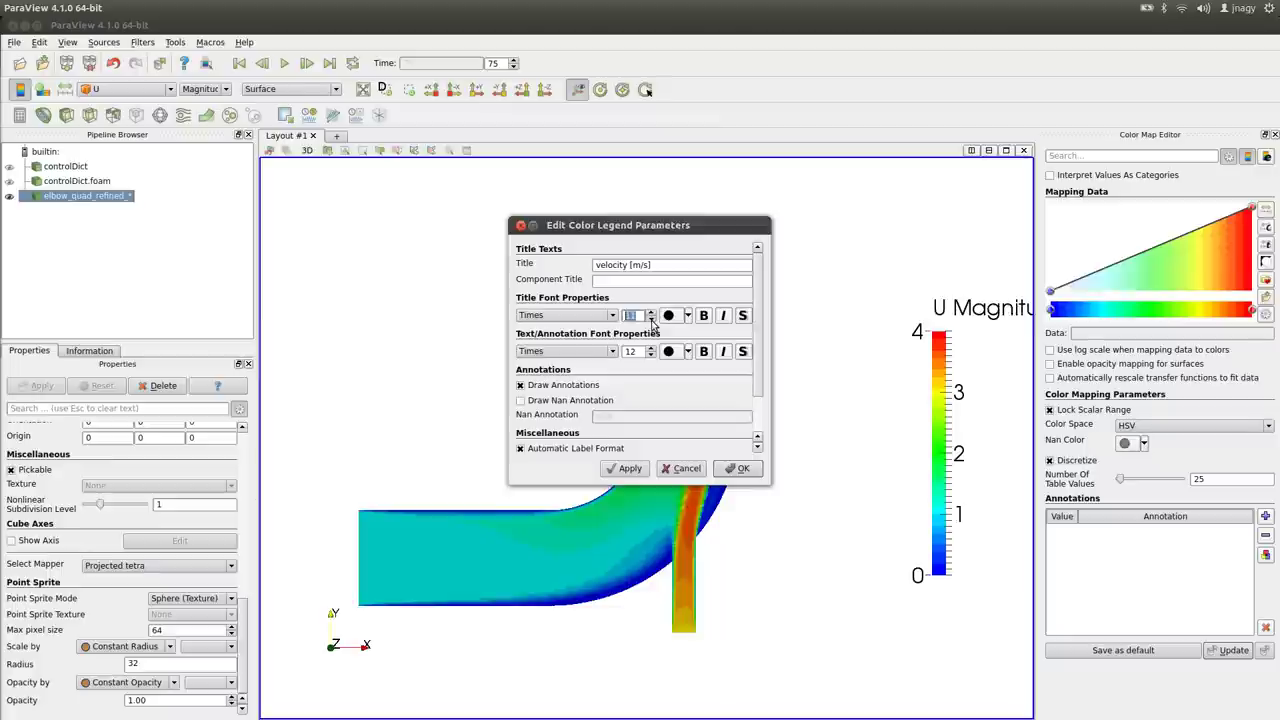
{"action": "left_click", "coordinate": [651, 320]}
{"action": "left_click", "coordinate": [651, 355]}
{"action": "left_click", "coordinate": [651, 355]}
{"action": "scroll", "coordinate": [758, 363], "scroll_direction": "down", "scroll_amount": 2}
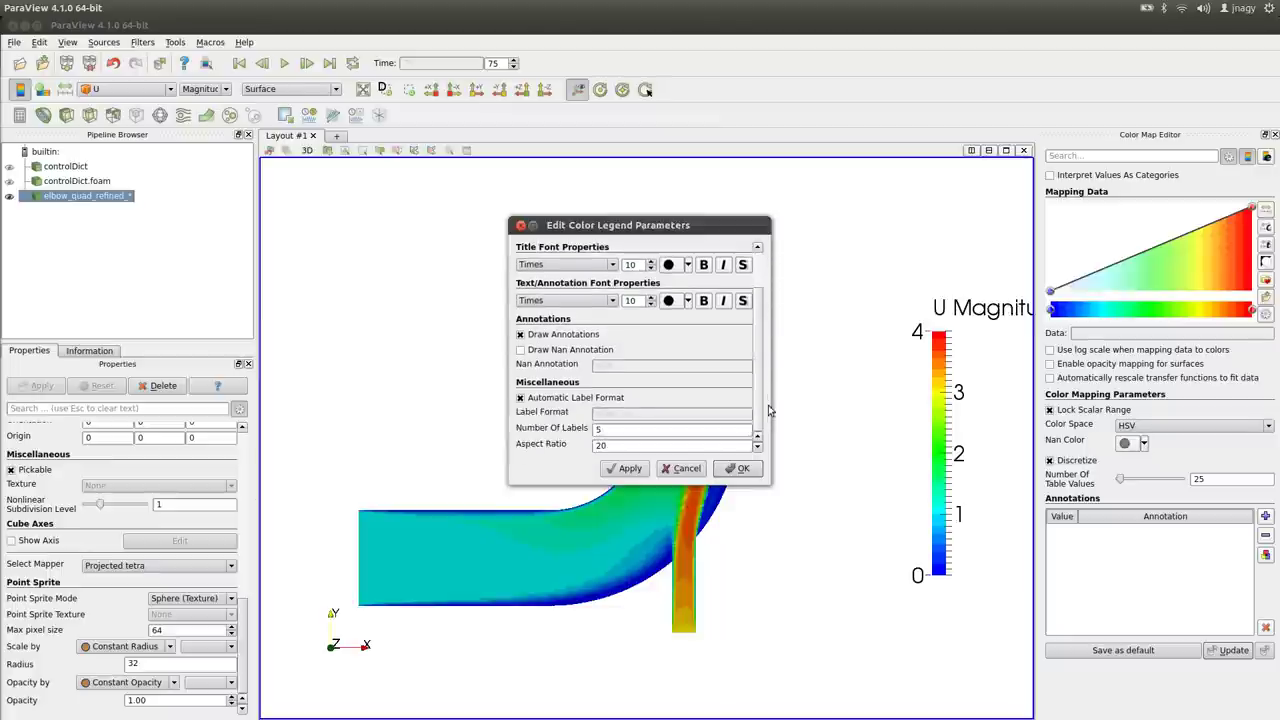
{"action": "left_click", "coordinate": [737, 469]}
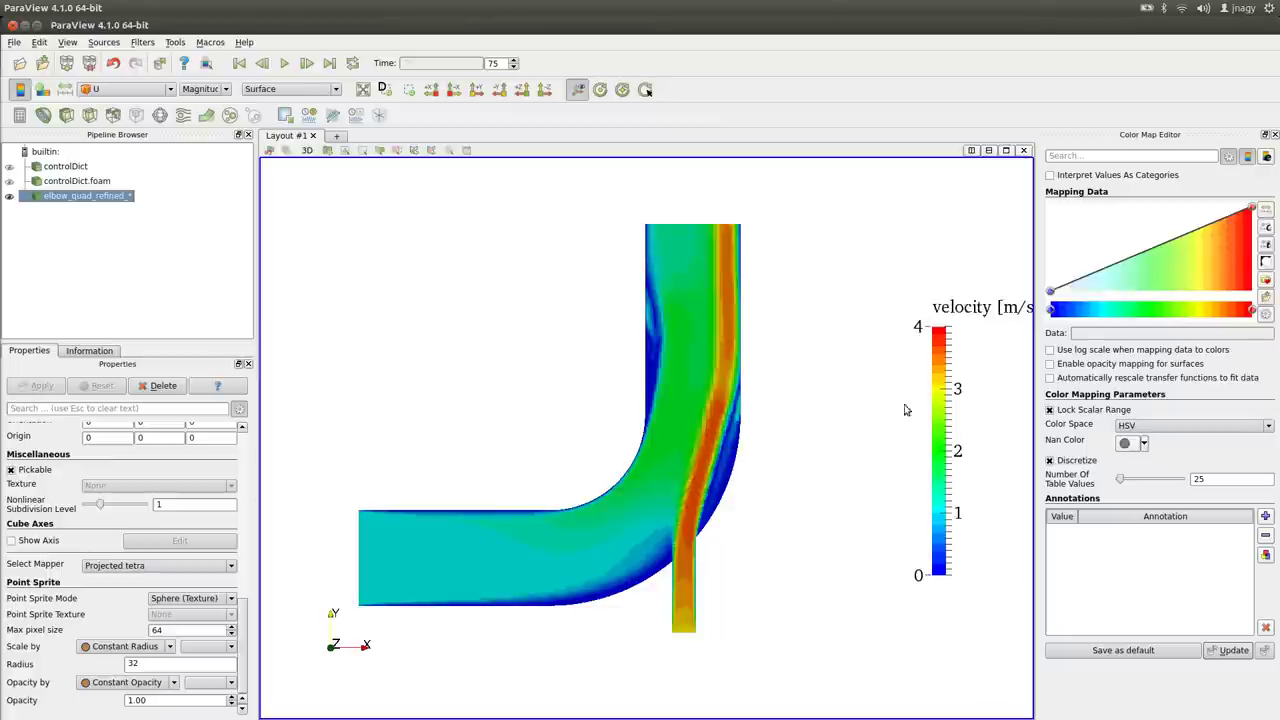
Move the legend to a horizontal bar at the bottom, then reposition and zoom the elbow pipe
{"action": "left_click", "coordinate": [1274, 135]}
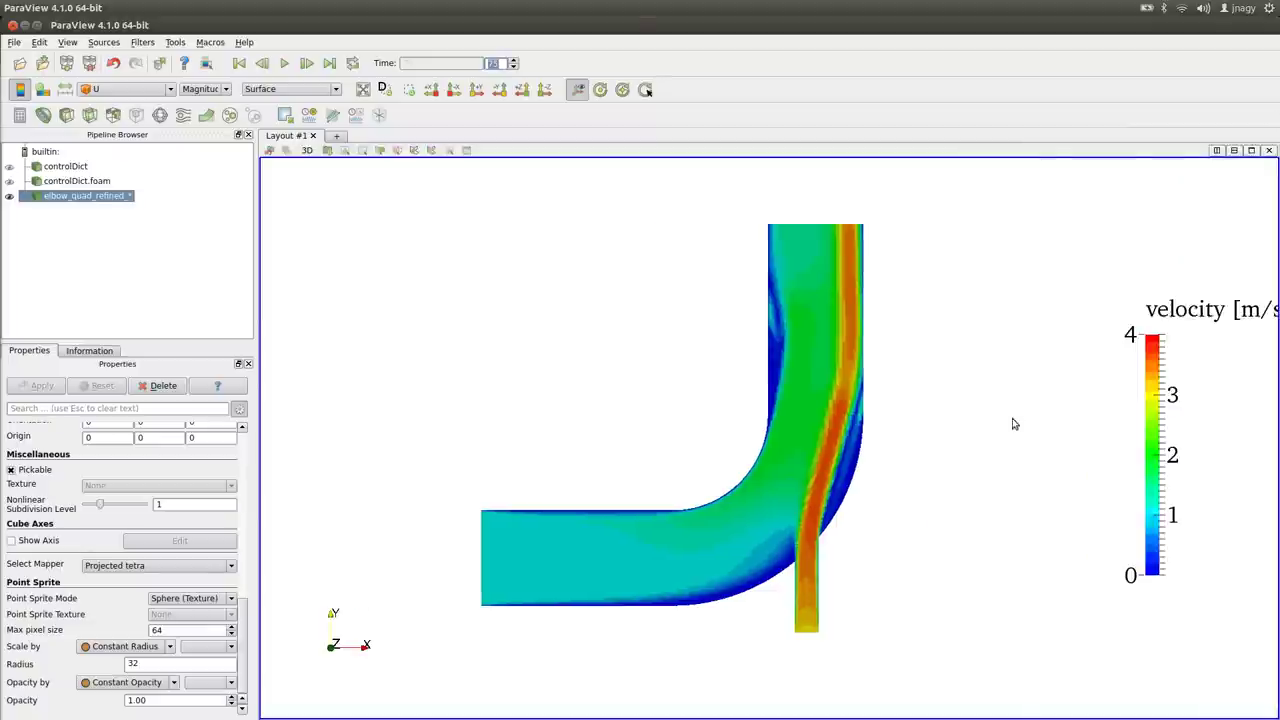
{"action": "left_click_drag", "start_coordinate": [1148, 370], "coordinate": [678, 582]}
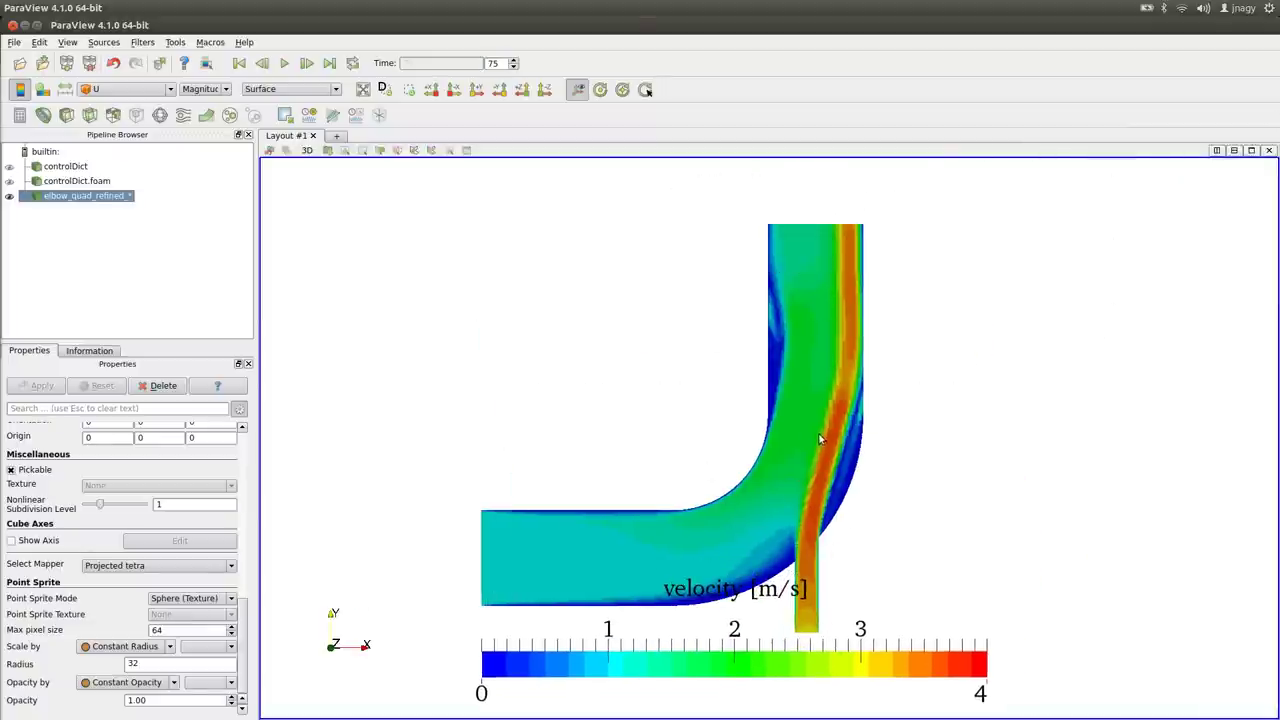
{"action": "middle_click_drag", "start_coordinate": [817, 434], "coordinate": [886, 383]}
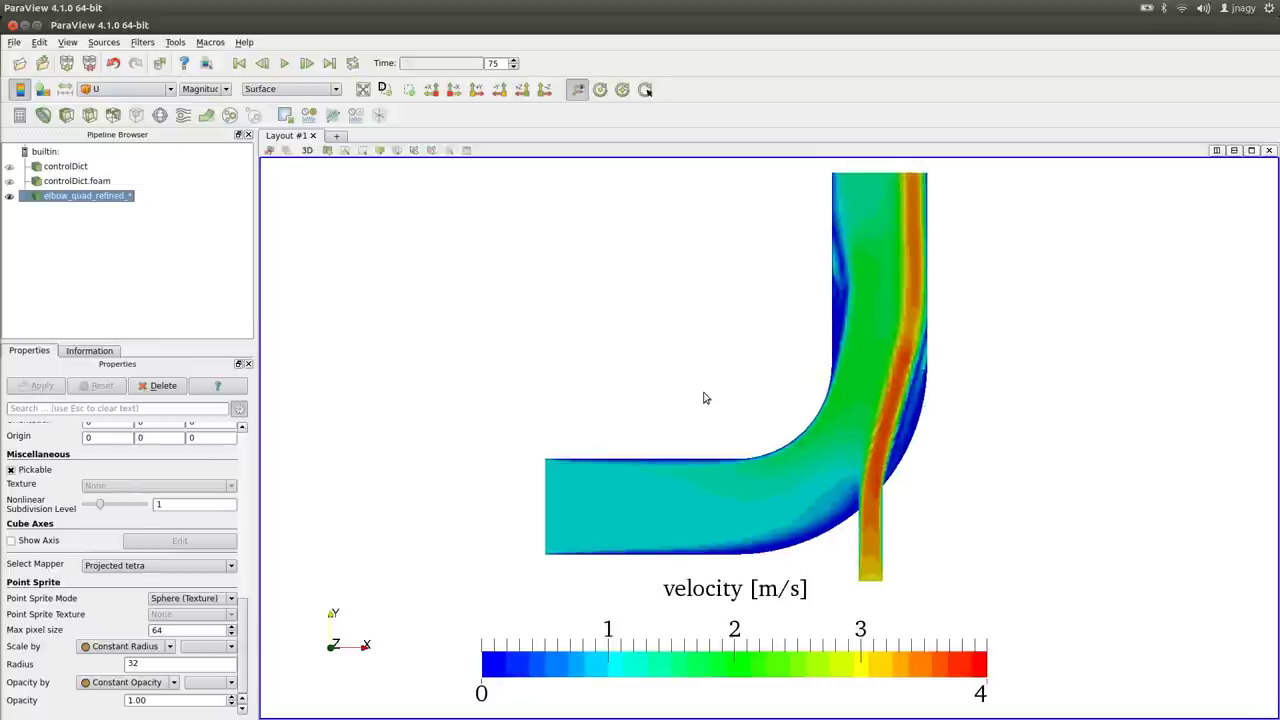
{"action": "scroll", "coordinate": [786, 369], "scroll_direction": "down", "scroll_amount": 1}
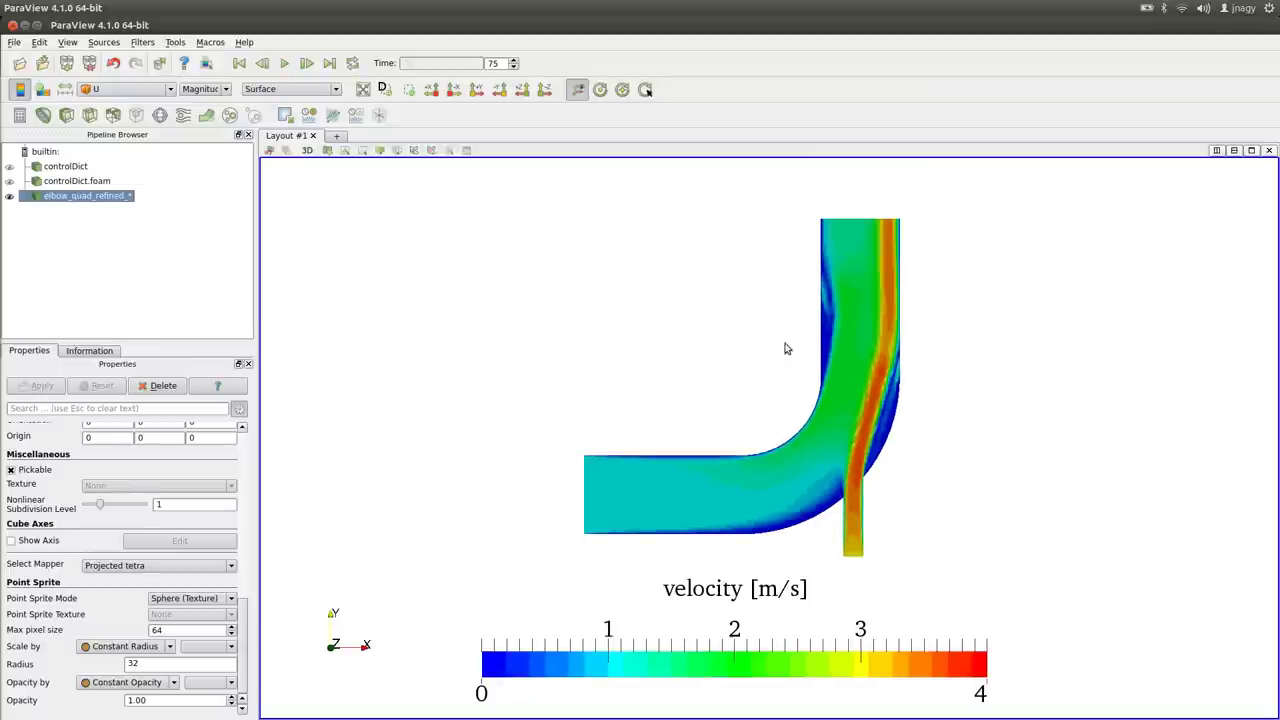
{"action": "scroll", "coordinate": [781, 350], "scroll_direction": "down", "scroll_amount": 1}
{"action": "scroll", "coordinate": [766, 336], "scroll_direction": "up", "scroll_amount": 1}
{"action": "scroll", "coordinate": [761, 330], "scroll_direction": "down", "scroll_amount": 1}
{"action": "scroll", "coordinate": [761, 328], "scroll_direction": "up", "scroll_amount": 1}
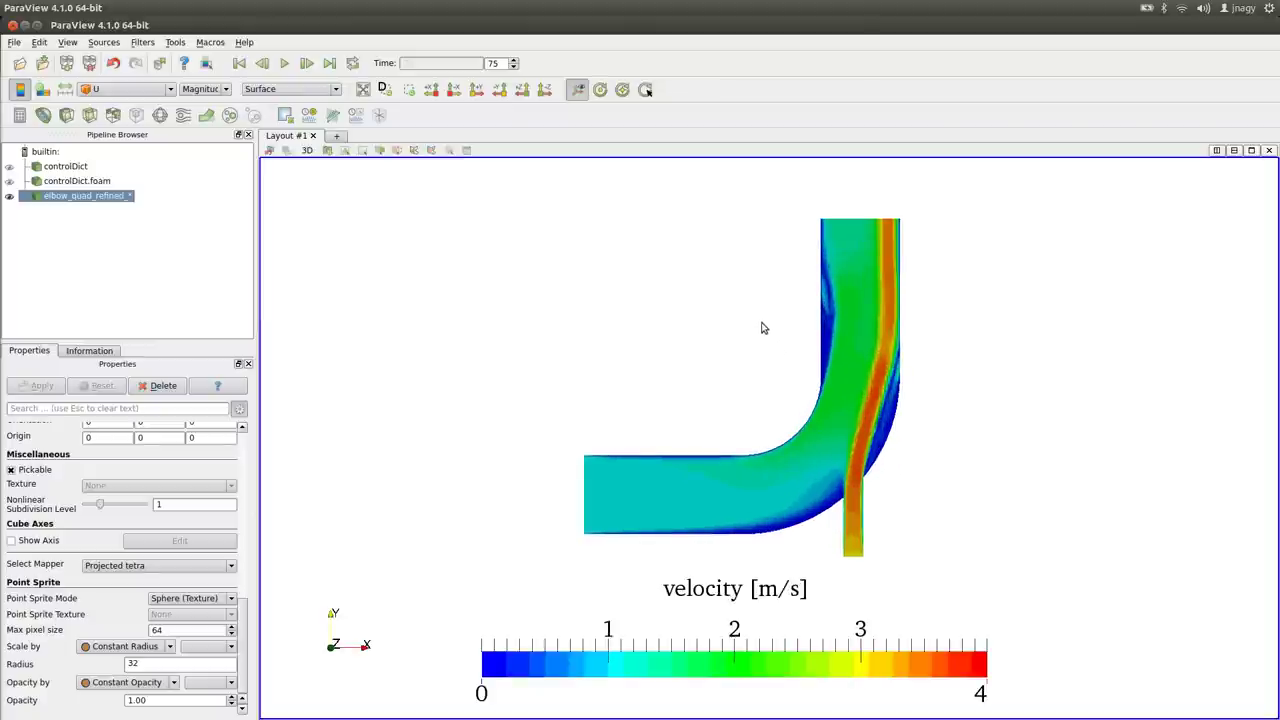
{"action": "scroll", "coordinate": [761, 328], "scroll_direction": "up", "scroll_amount": 1}
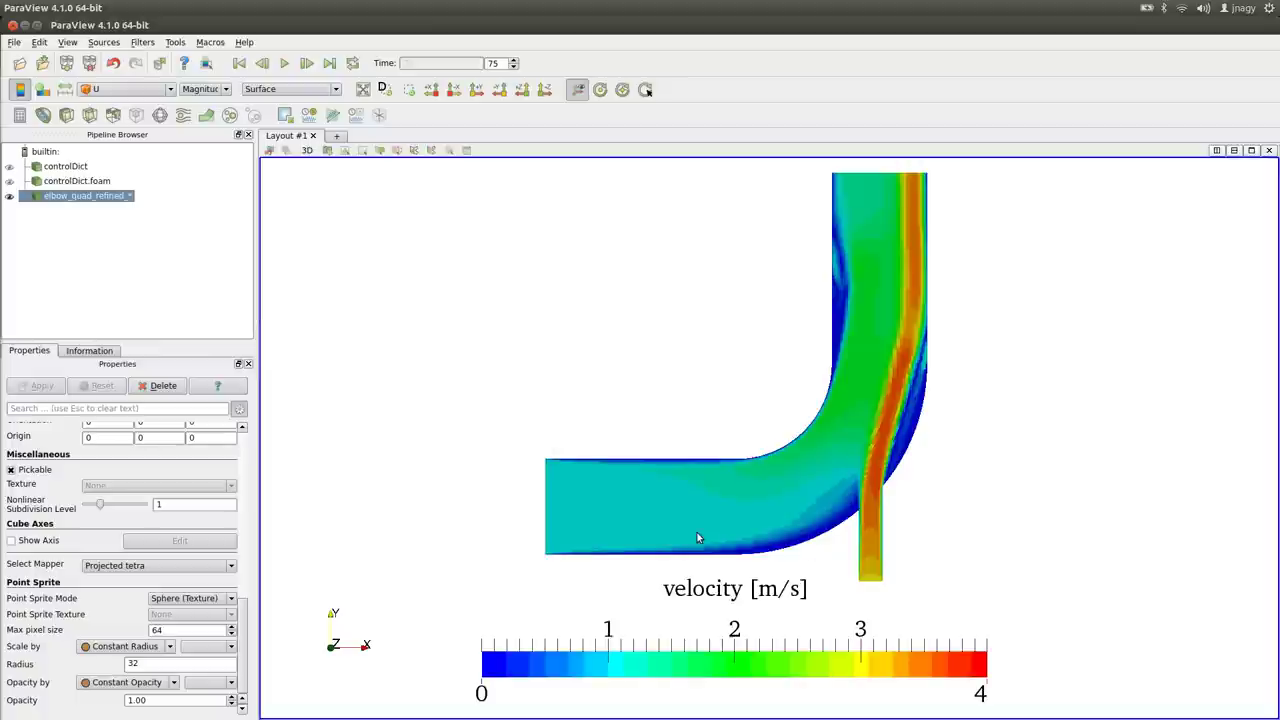
Save the render at 1526 × 840 as velocity.png in the elbow_quad_refined folder
{"action": "left_click", "coordinate": [15, 43]}
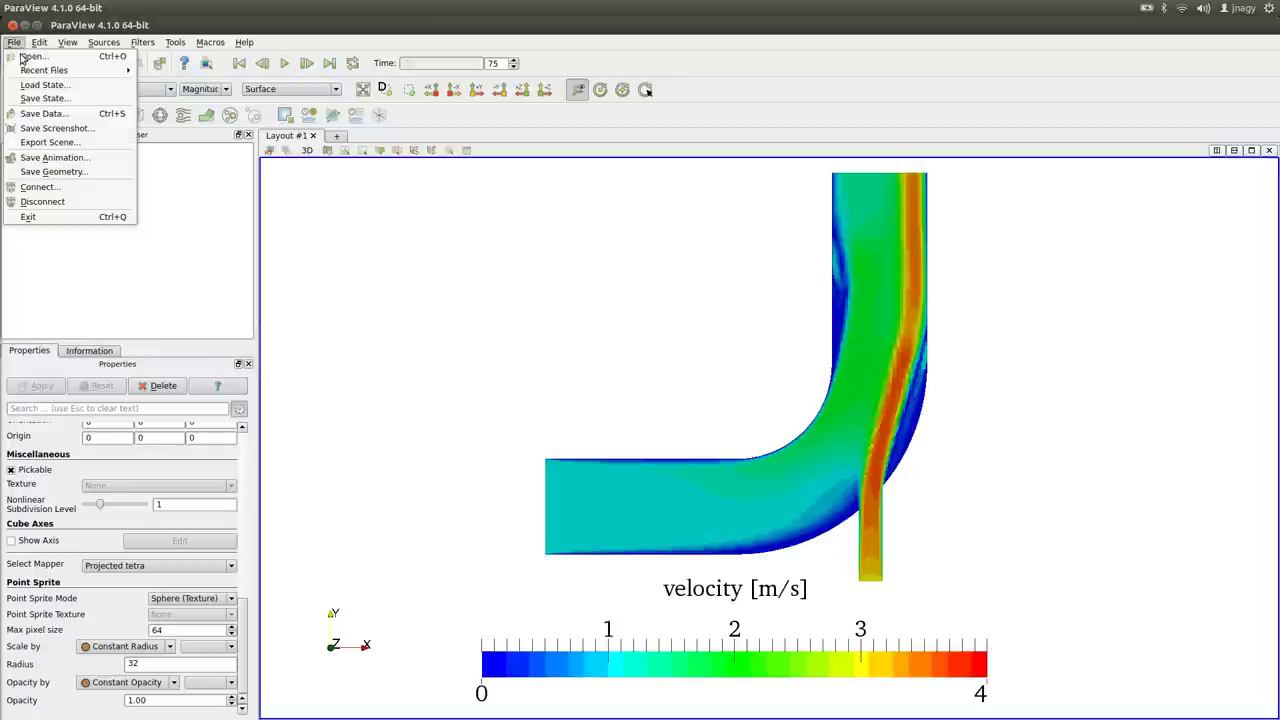
{"action": "left_click", "coordinate": [64, 130]}
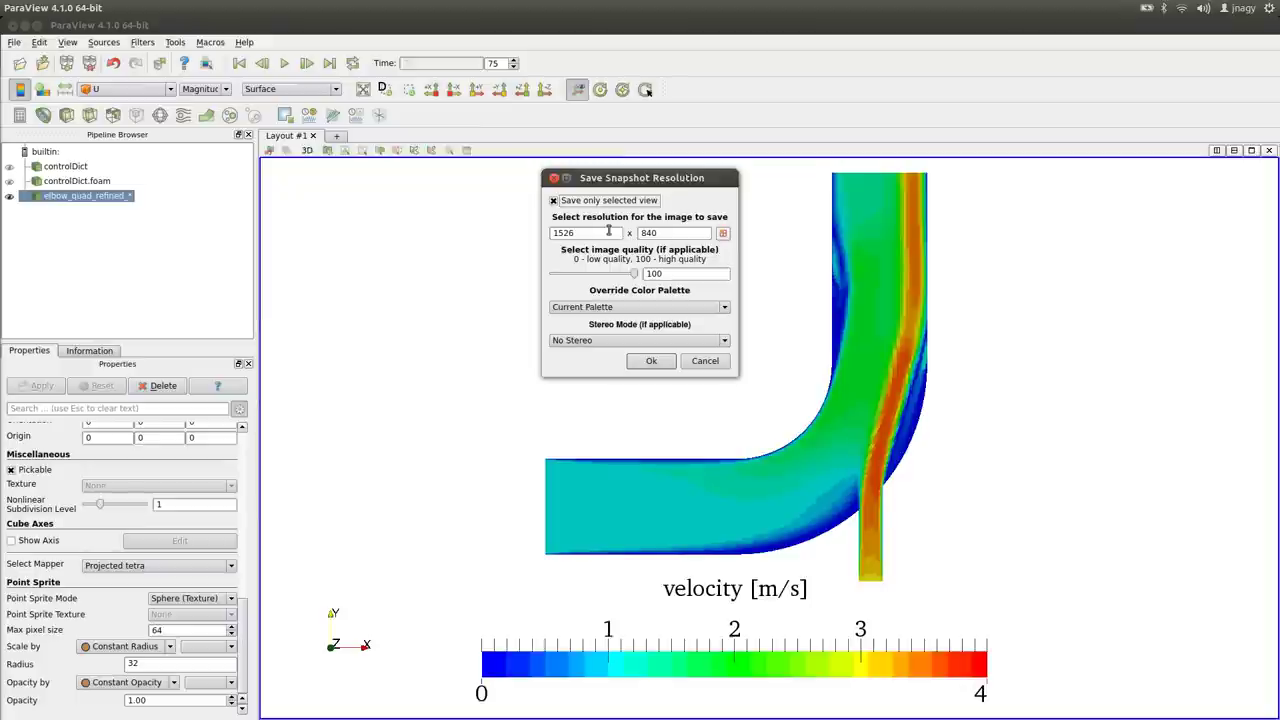
{"action": "left_click", "coordinate": [656, 362]}
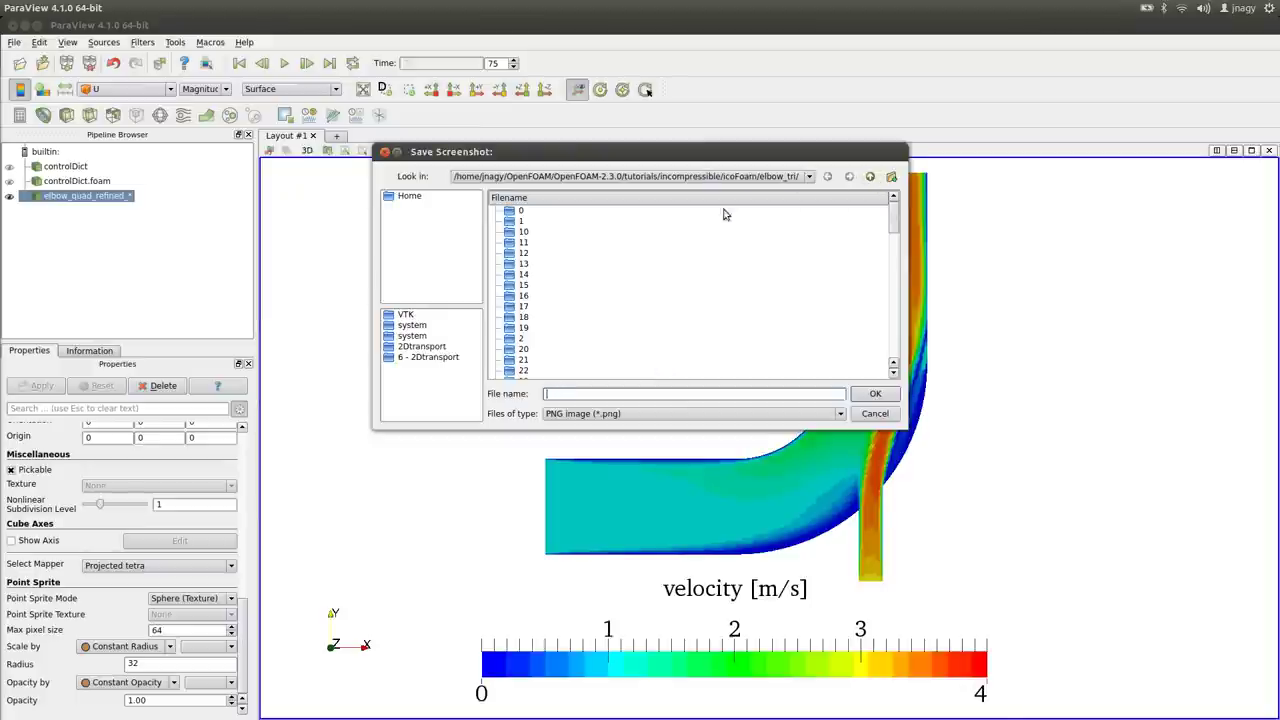
{"action": "left_click", "coordinate": [870, 176]}
{"action": "double_click", "coordinate": [580, 265]}
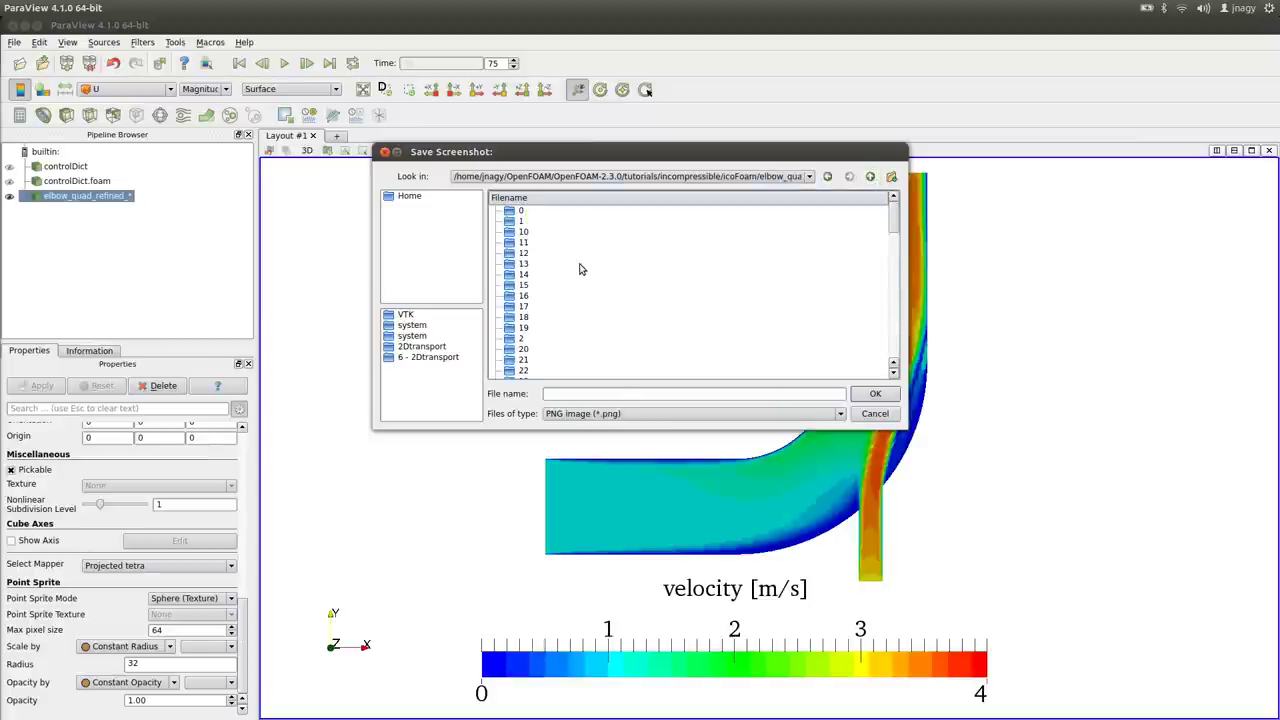
{"action": "left_click", "coordinate": [791, 177]}
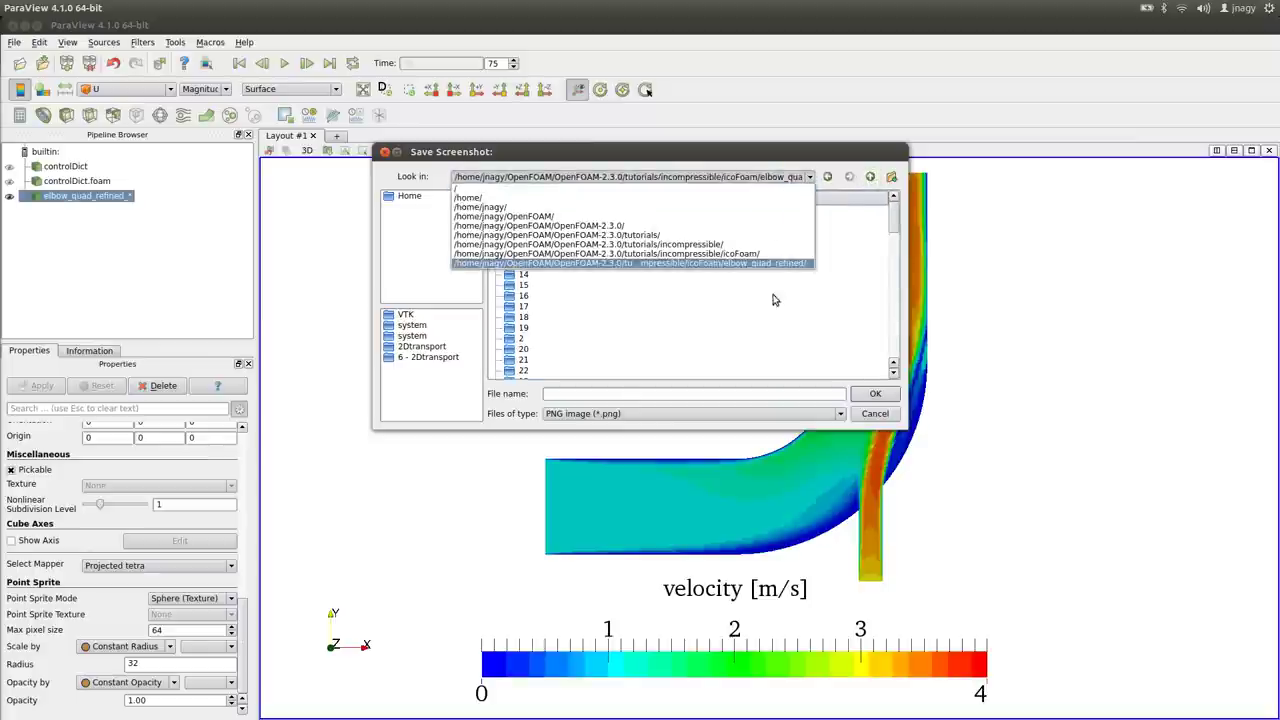
{"action": "left_click", "coordinate": [788, 265]}
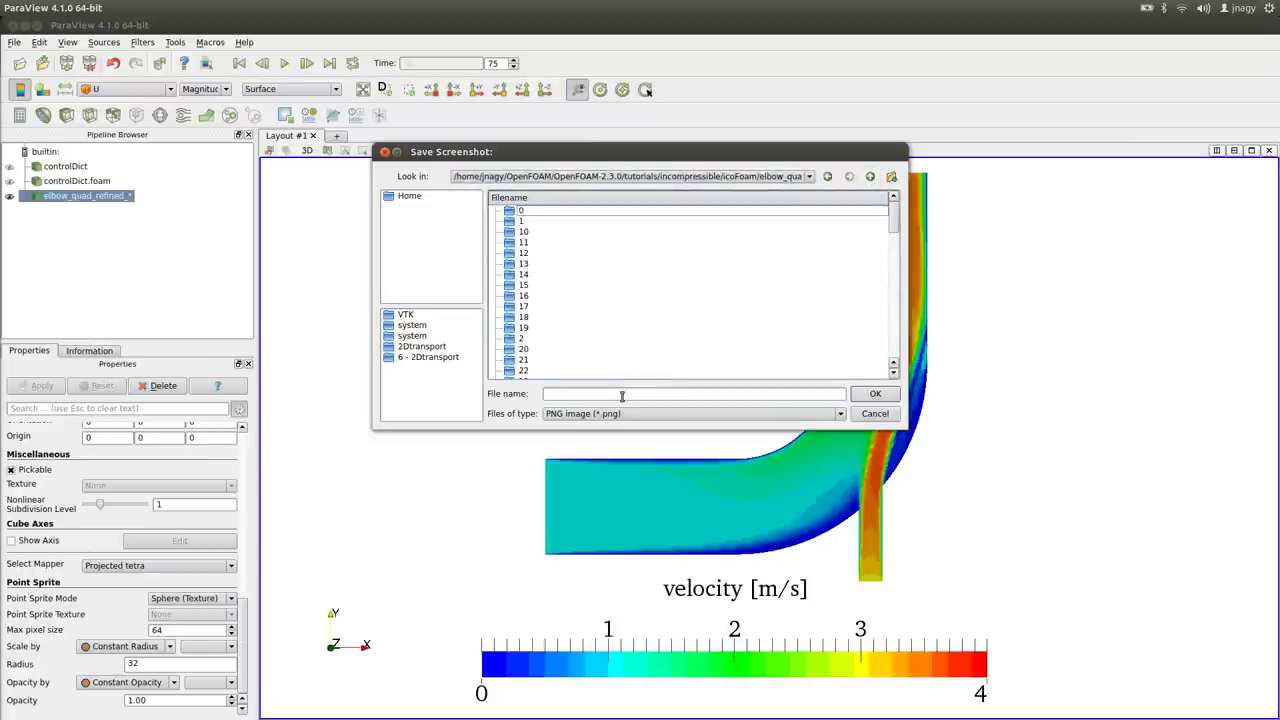
{"action": "left_click", "coordinate": [635, 394]}
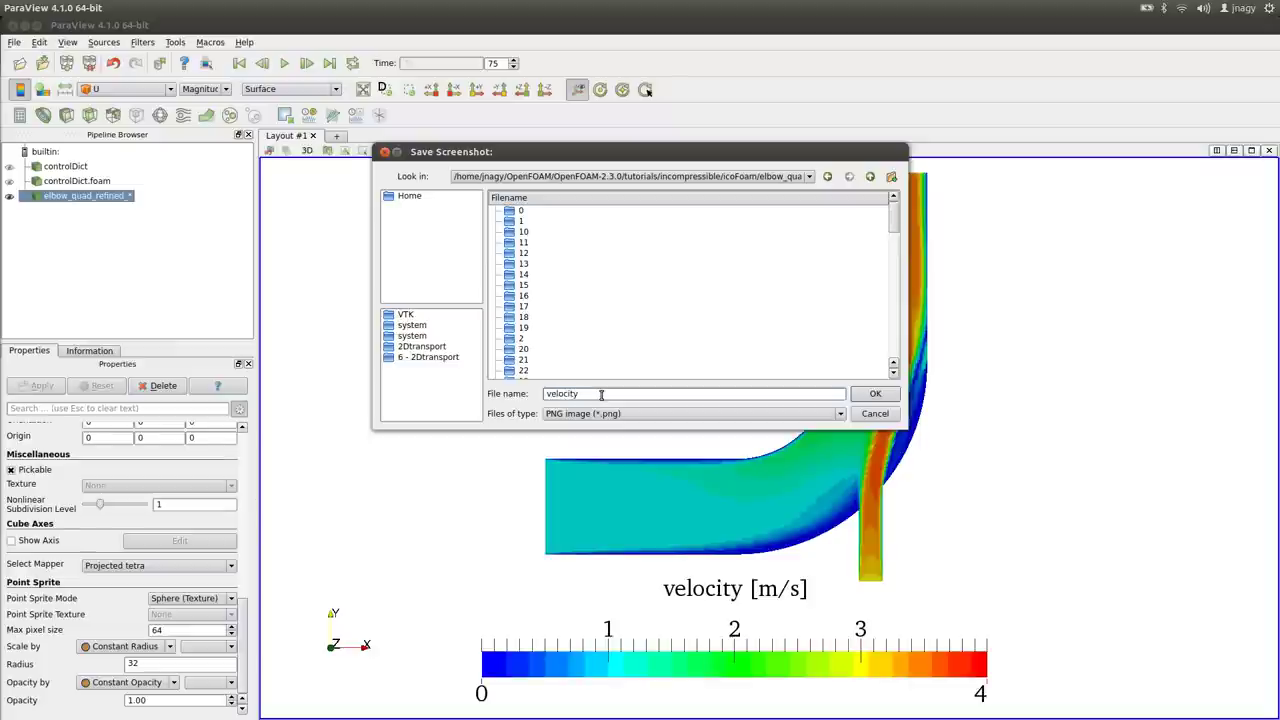
{"action": "left_click", "coordinate": [628, 414]}
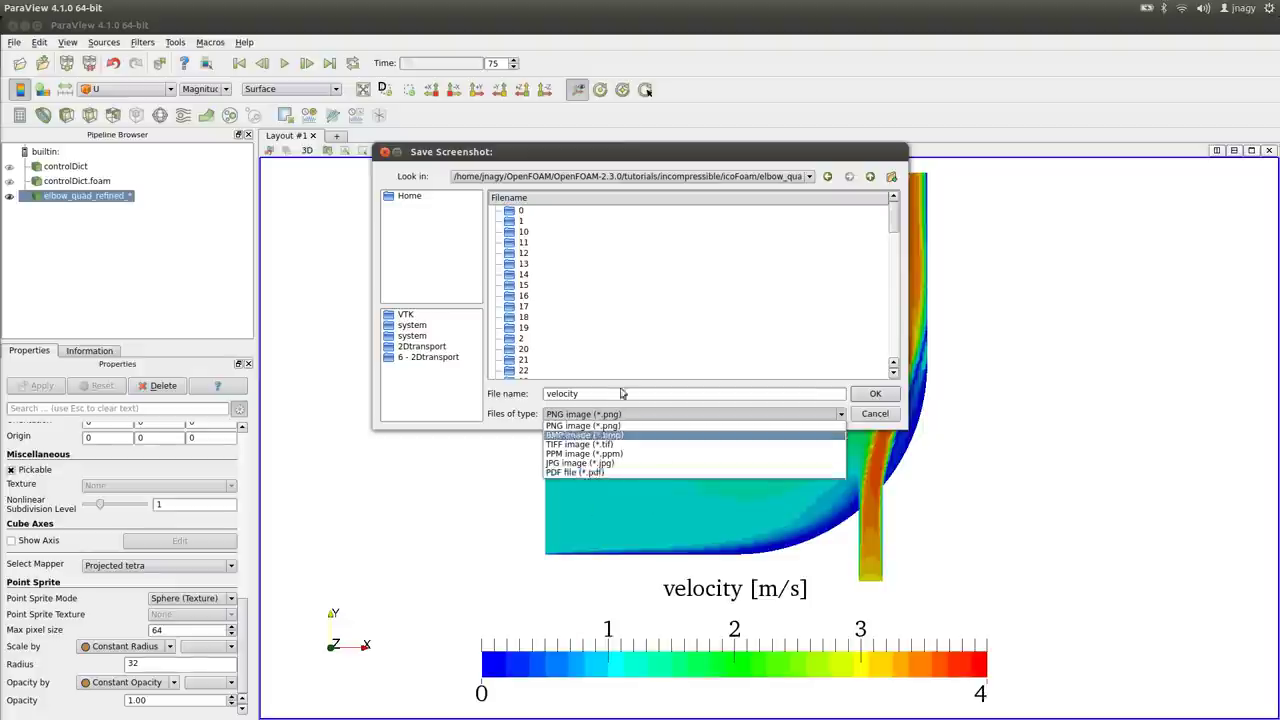
{"action": "left_click", "coordinate": [626, 427]}
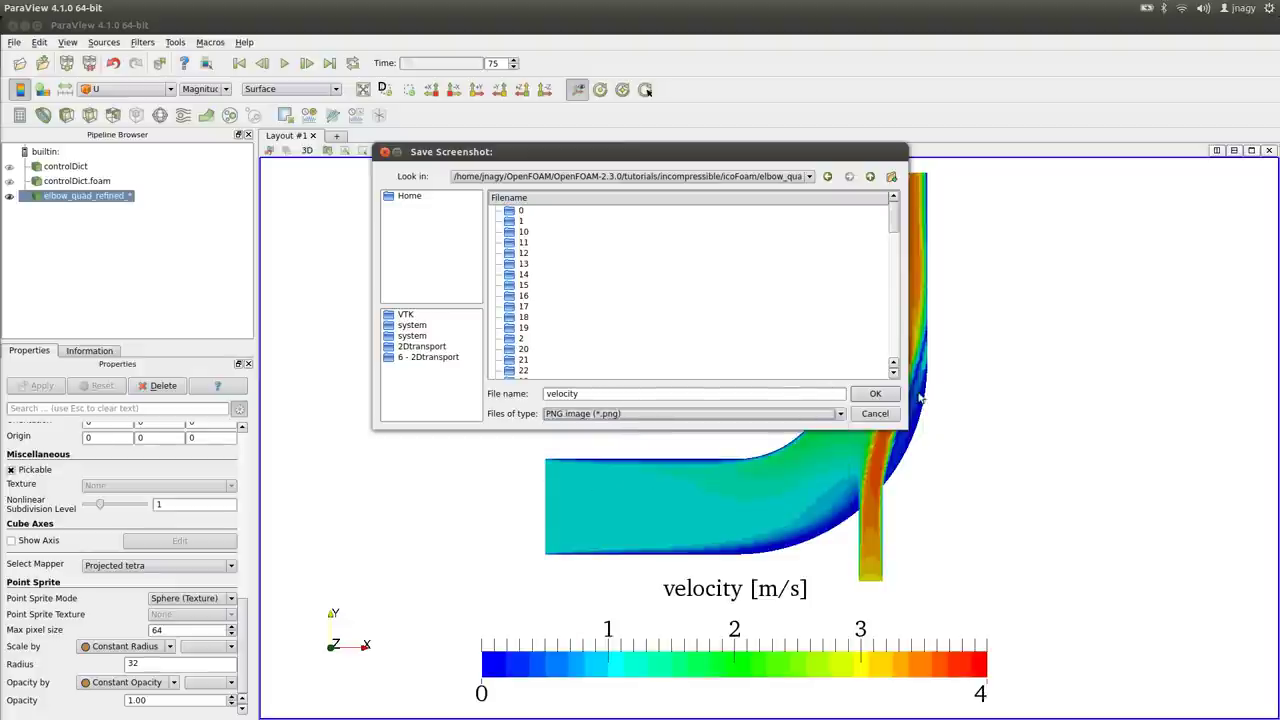
{"action": "left_click", "coordinate": [878, 396]}
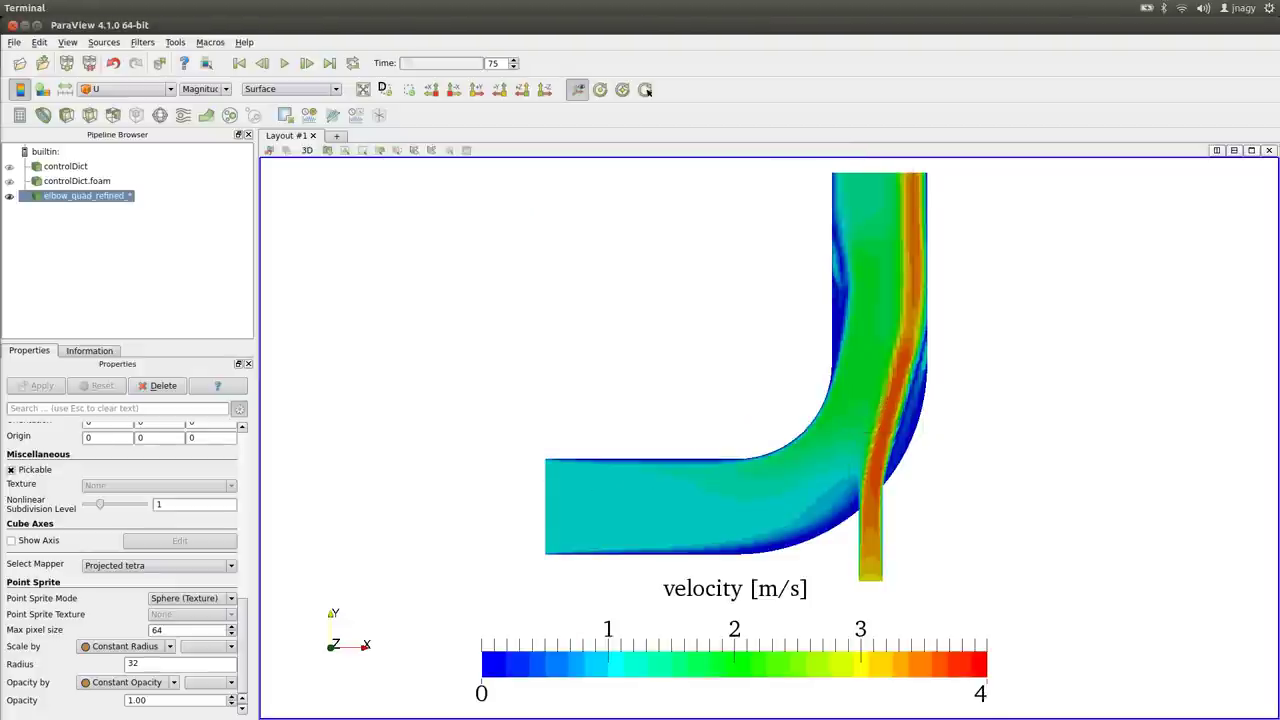
In Files, go to the elbow_quad_refined folder and select the new velocity.png
{"action": "key", "text": "alt+Tab"}
{"action": "key", "text": "alt+Tab"}
{"action": "key", "text": "alt+Tab"}
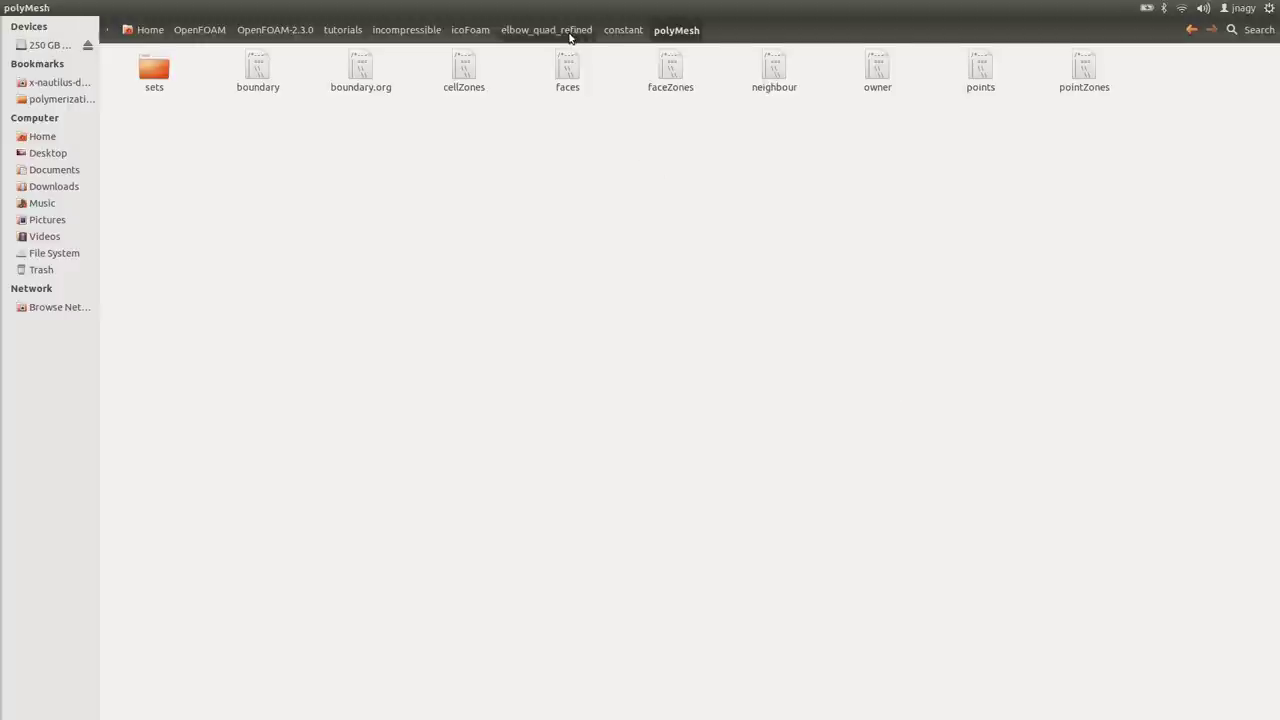
{"action": "left_click", "coordinate": [570, 32]}
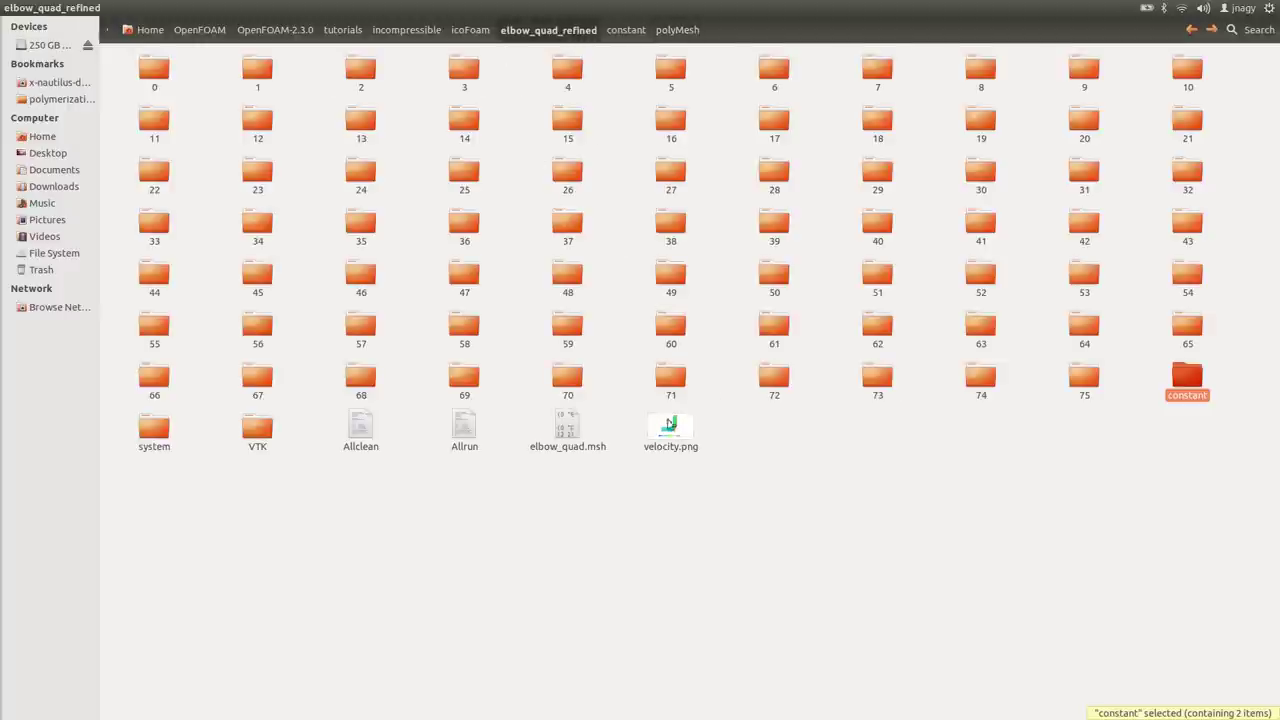
{"action": "left_click", "coordinate": [680, 436]}
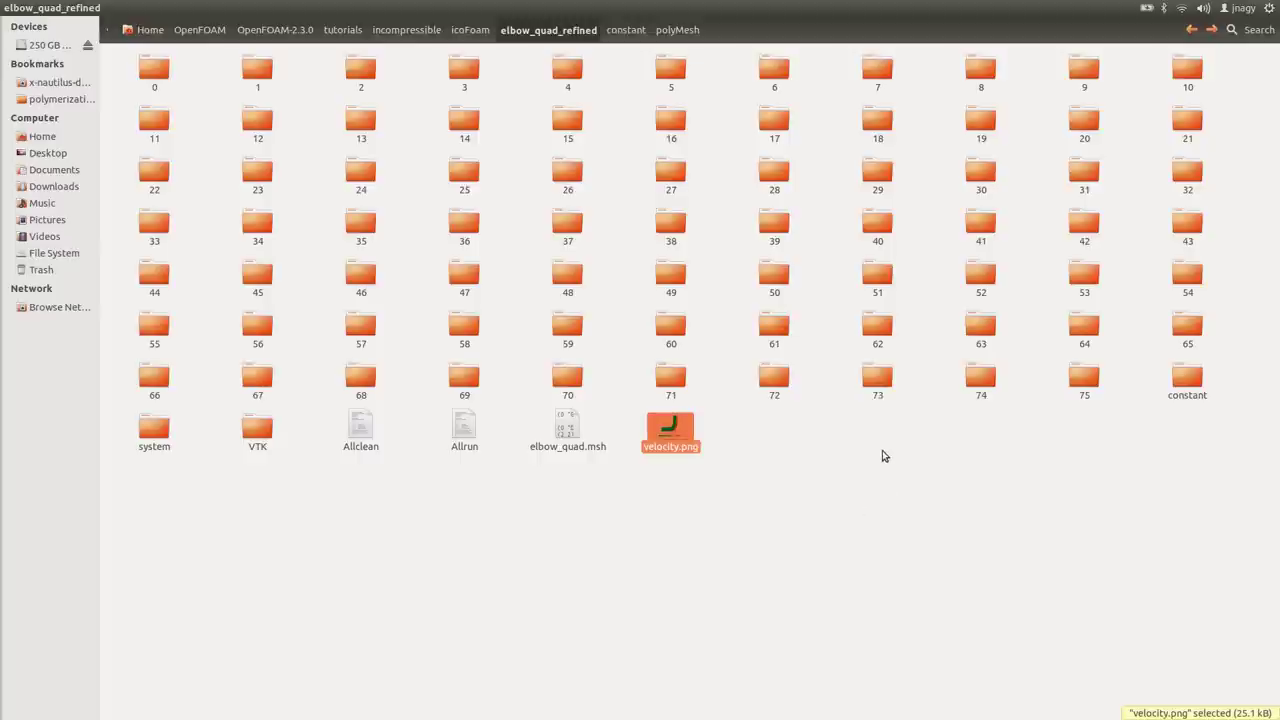
Preview velocity.png (1526 × 840) in Image Viewer, close it, and return to ParaView
{"action": "key", "text": "Return"}
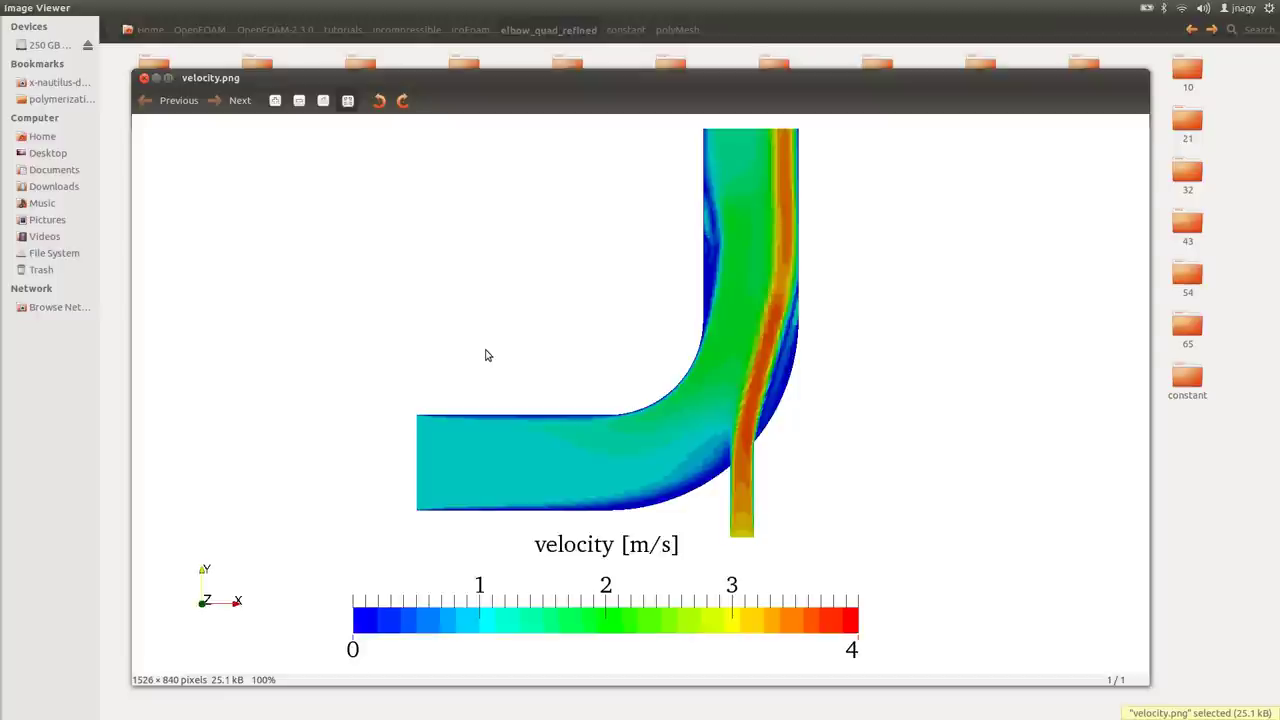
{"action": "key", "text": "Escape"}
{"action": "key", "text": "alt+Tab"}
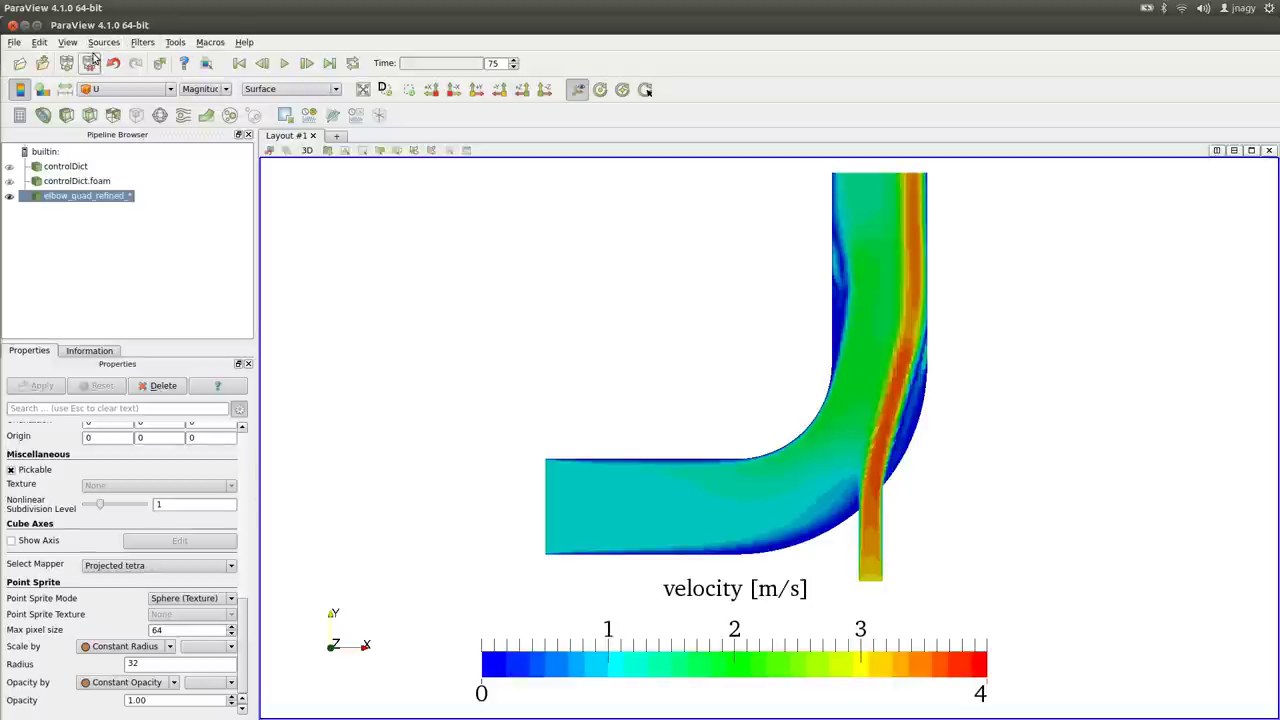
Apply a Plot Over Line filter from the Data Analysis filters to the refined elbow dataset
{"action": "left_click", "coordinate": [14, 43]}
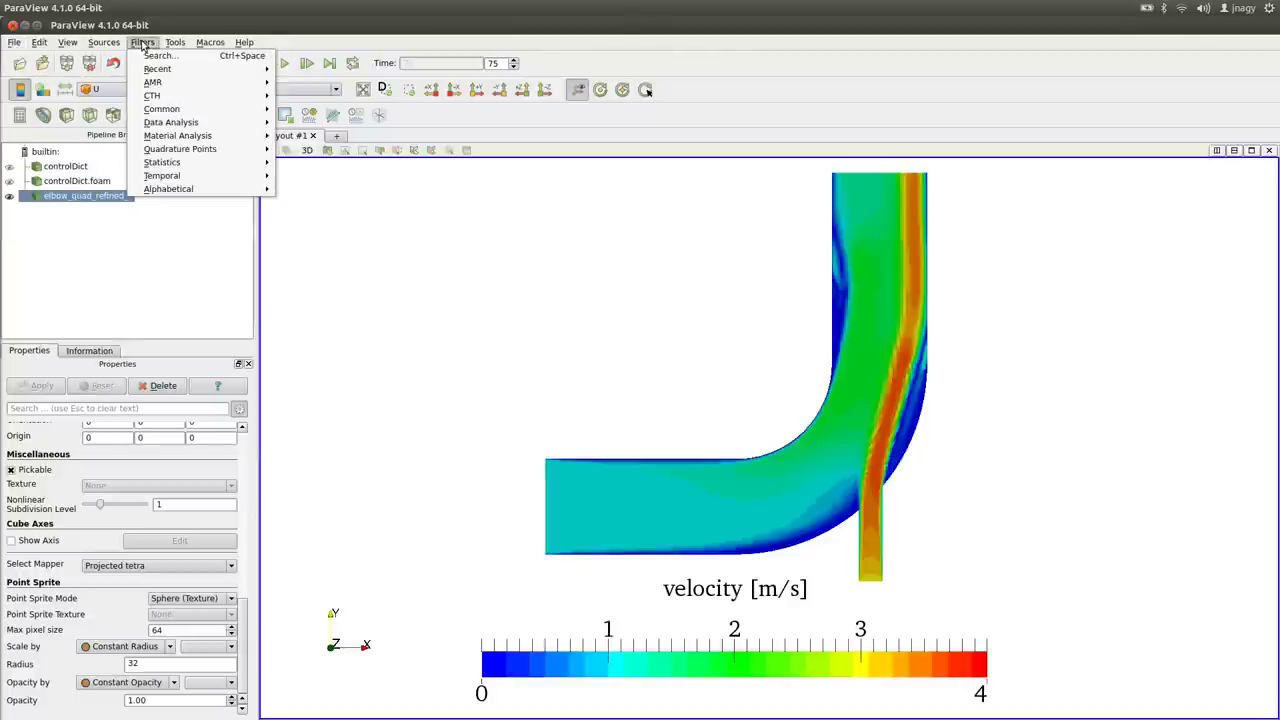
{"action": "mouse_move", "coordinate": [175, 42]}
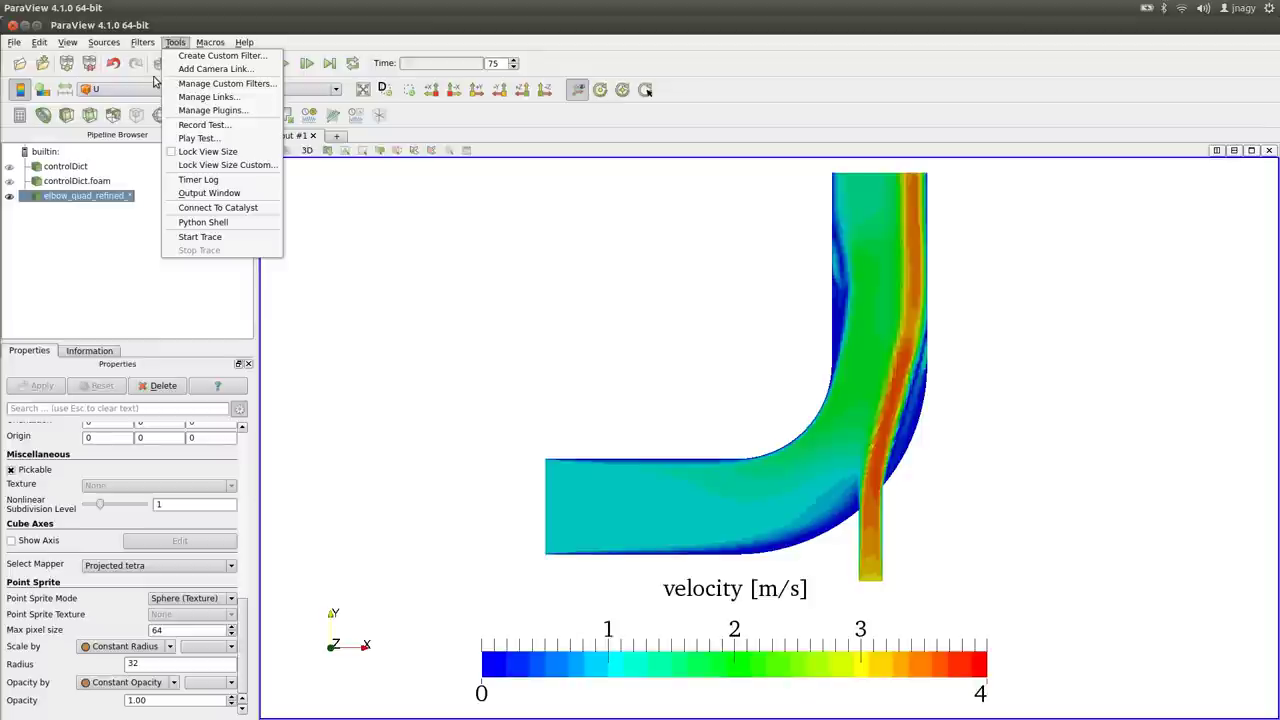
{"action": "mouse_move", "coordinate": [262, 123]}
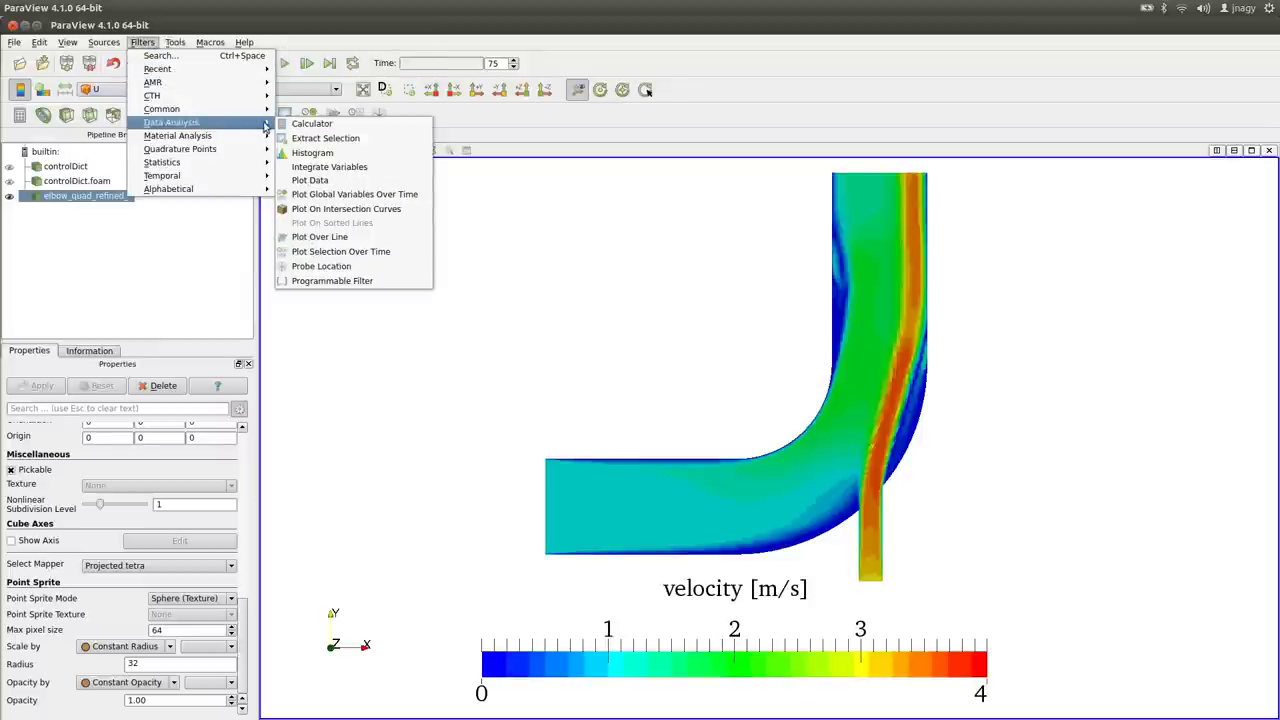
{"action": "left_click", "coordinate": [322, 242]}
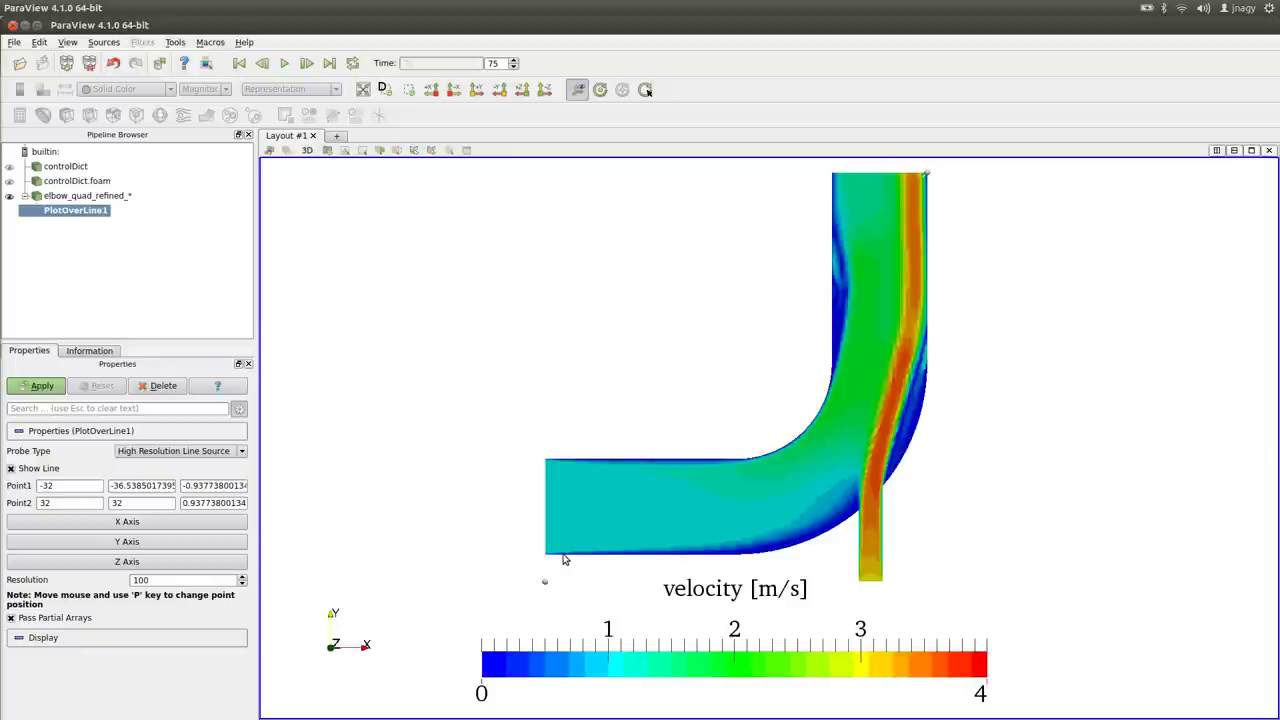
Set the probe line's Point1 to (22, -36.54, 0)
{"action": "double_click", "coordinate": [67, 487]}
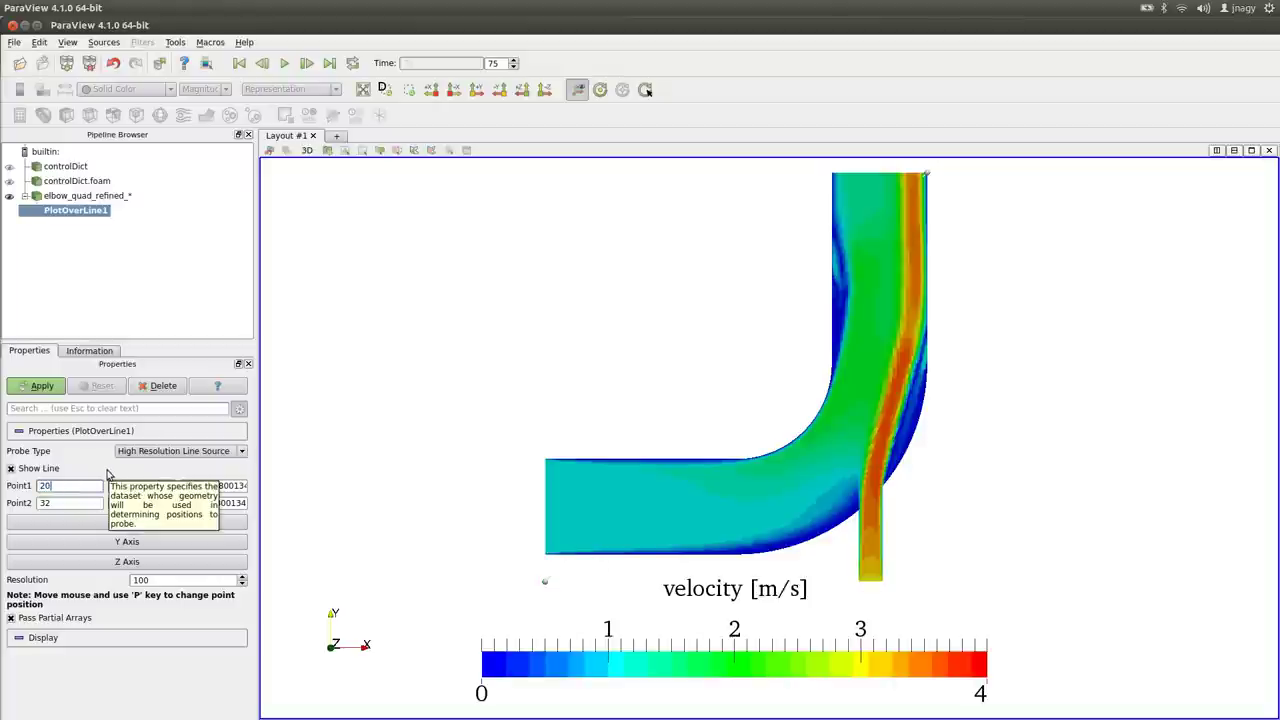
{"action": "key", "text": "Tab"}
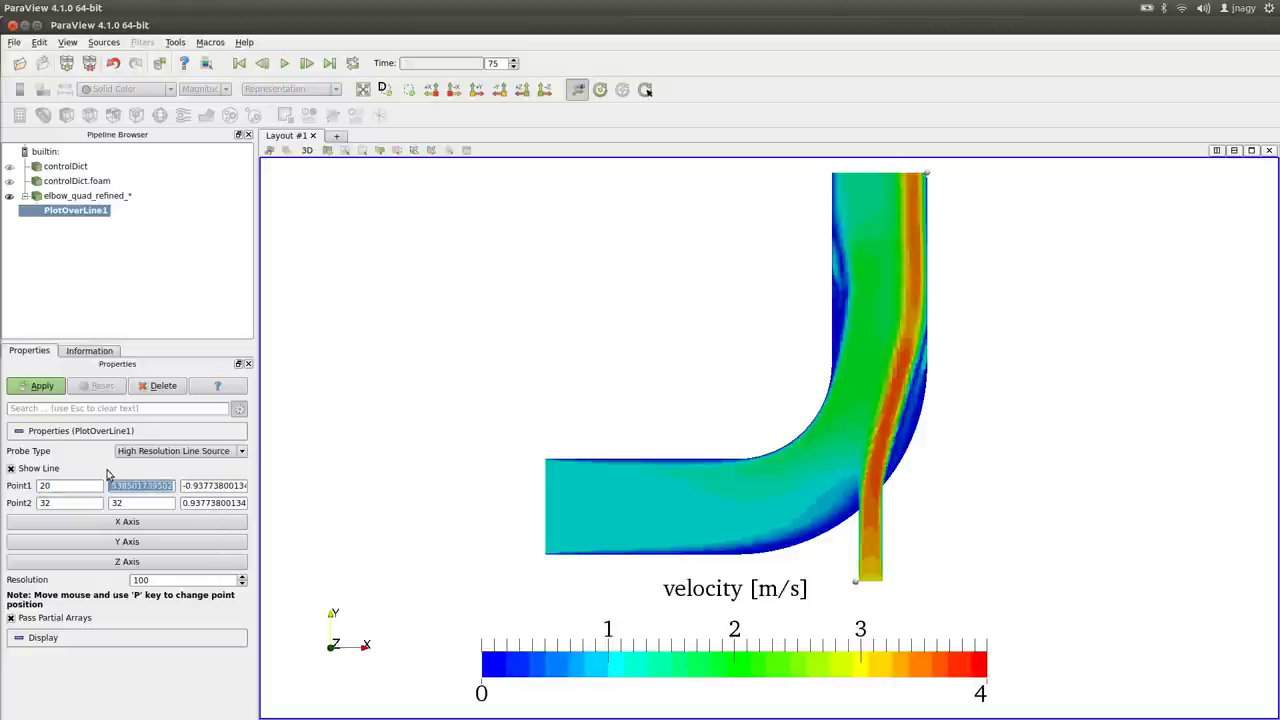
{"action": "double_click", "coordinate": [44, 487]}
{"action": "type", "text": "22"}
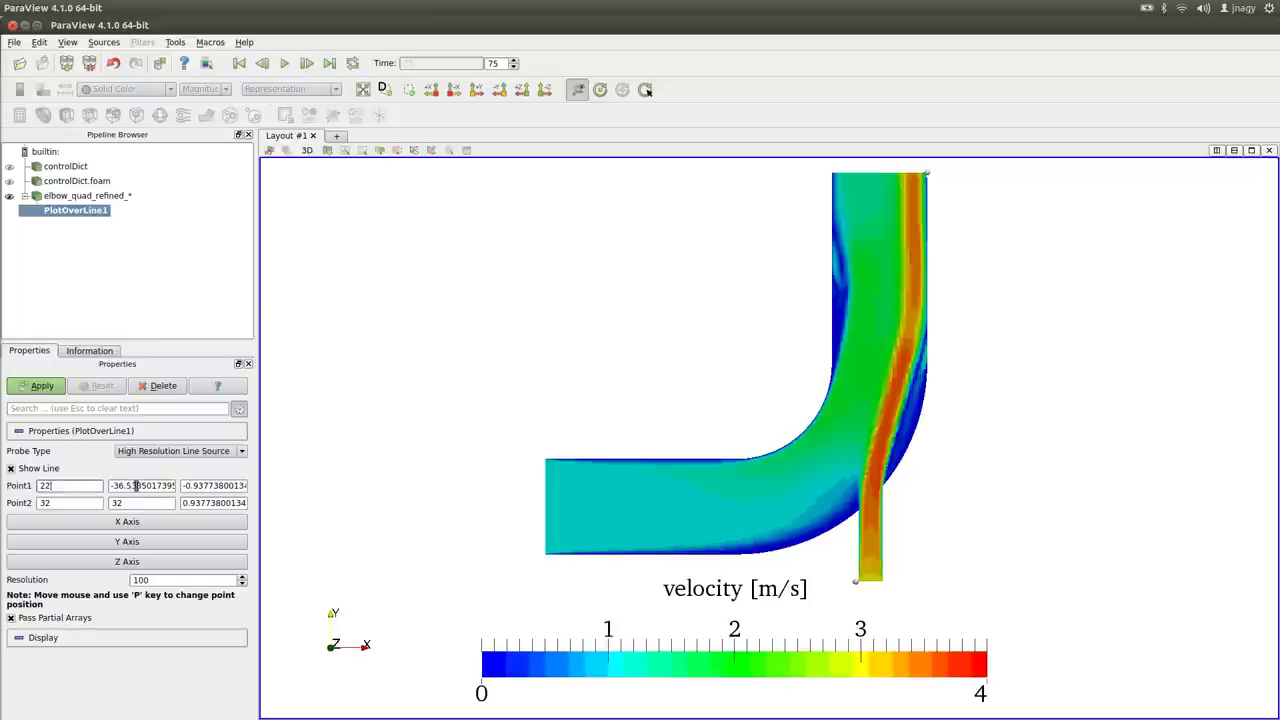
{"action": "left_click", "coordinate": [137, 485]}
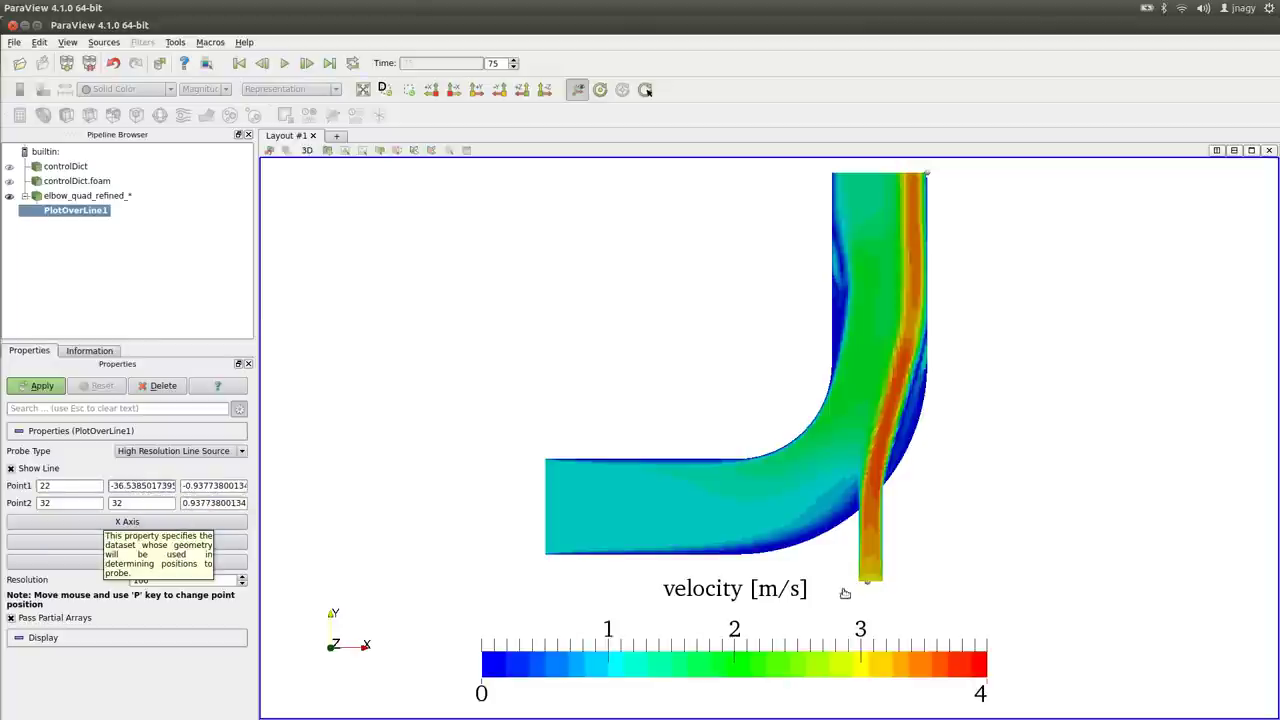
{"action": "double_click", "coordinate": [183, 485]}
{"action": "type", "text": "0"}
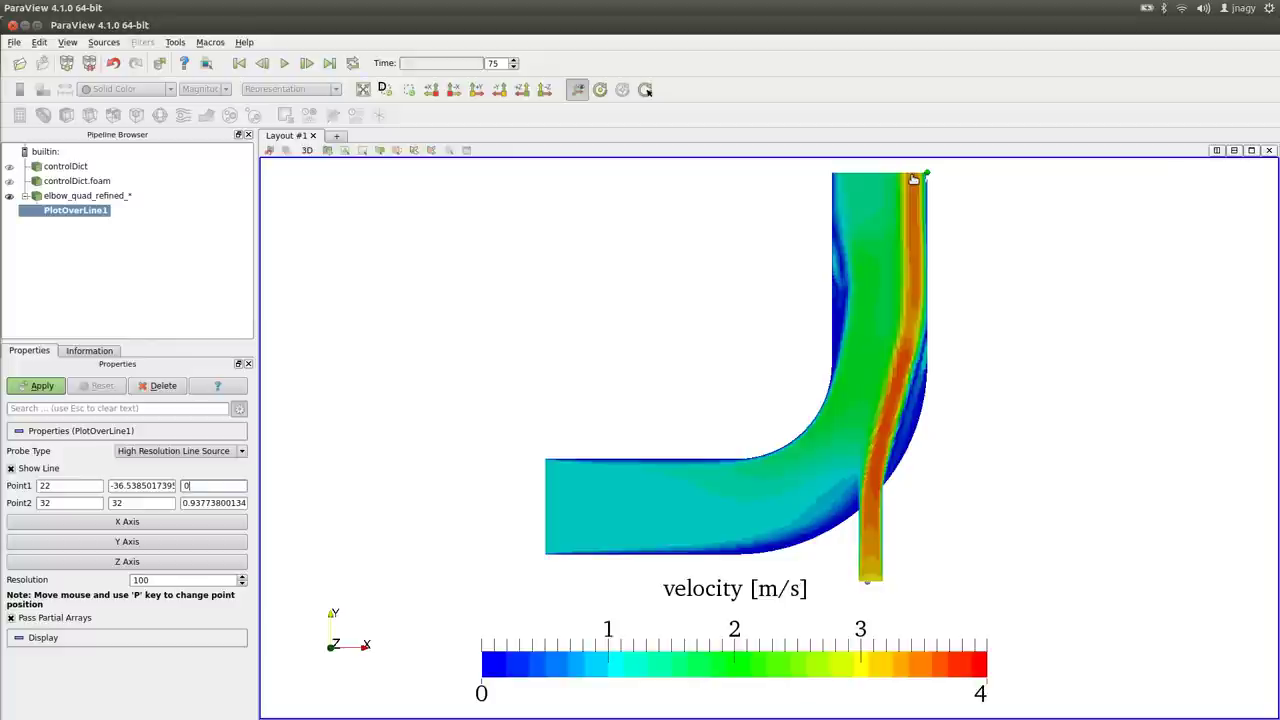
Set Point2 to (30, 32, 0) and the line resolution to 1000
{"action": "left_click", "coordinate": [64, 503]}
{"action": "key", "text": "BackSpace"}
{"action": "type", "text": "0"}
{"action": "key", "text": "Tab"}
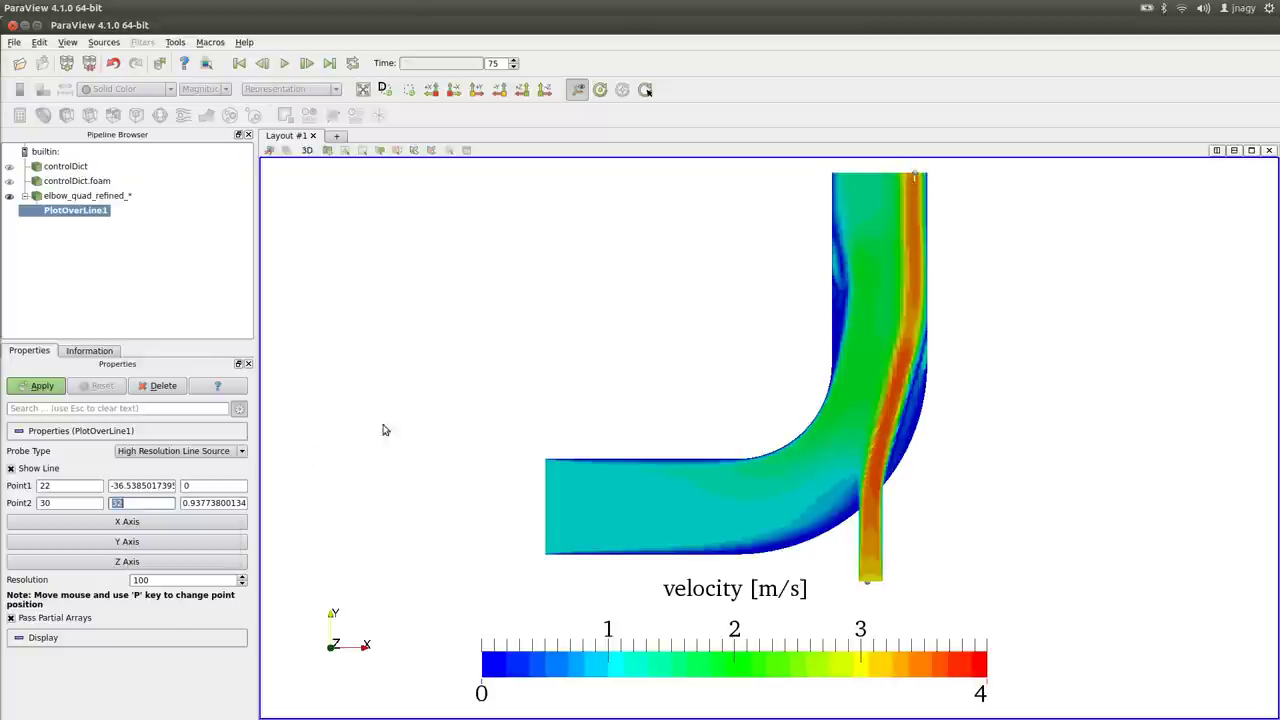
{"action": "triple_click", "coordinate": [184, 503]}
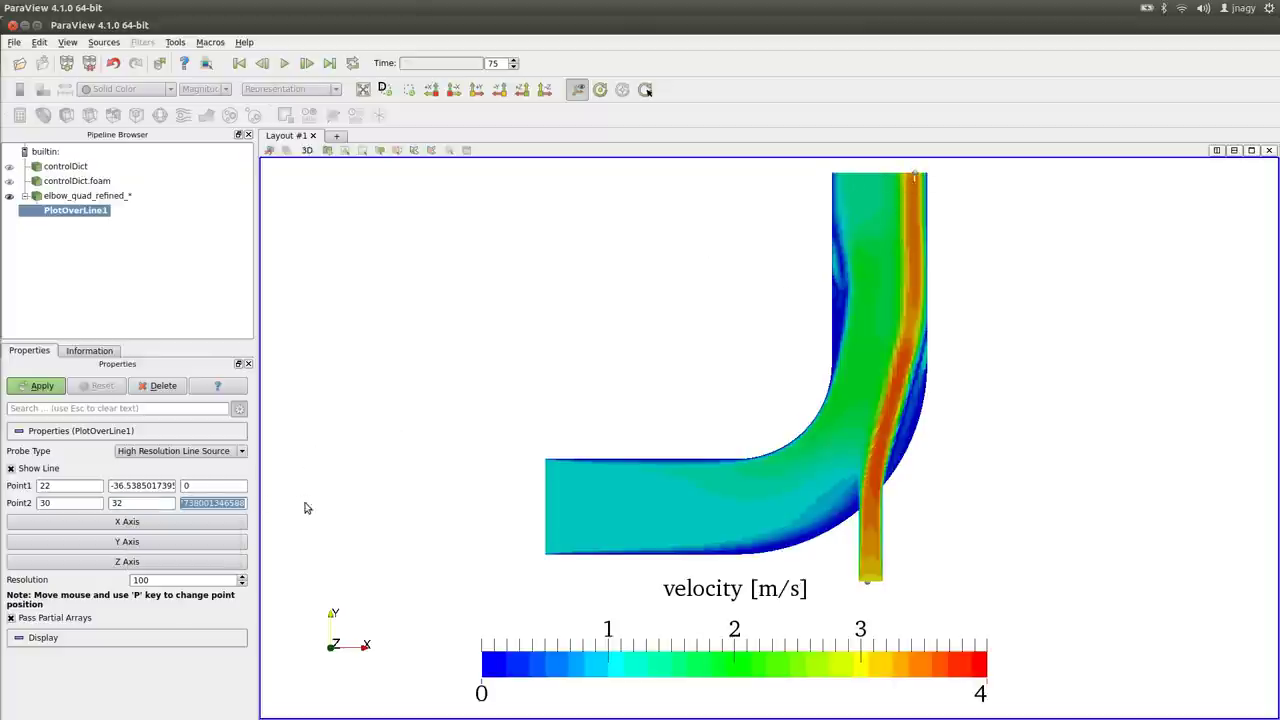
{"action": "type", "text": "0"}
{"action": "left_click", "coordinate": [156, 579]}
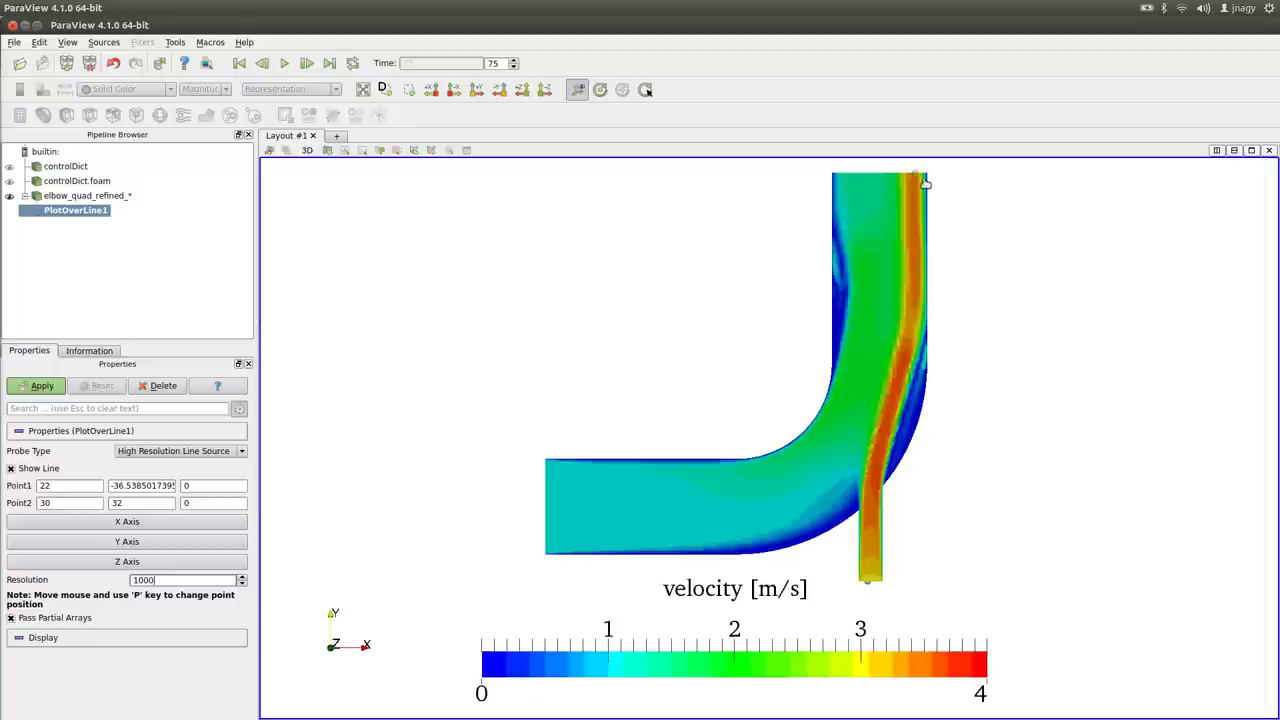
Apply the probe line and drop the cellID series, leaving p and U (Magnitude) plotted
{"action": "left_click", "coordinate": [38, 388]}
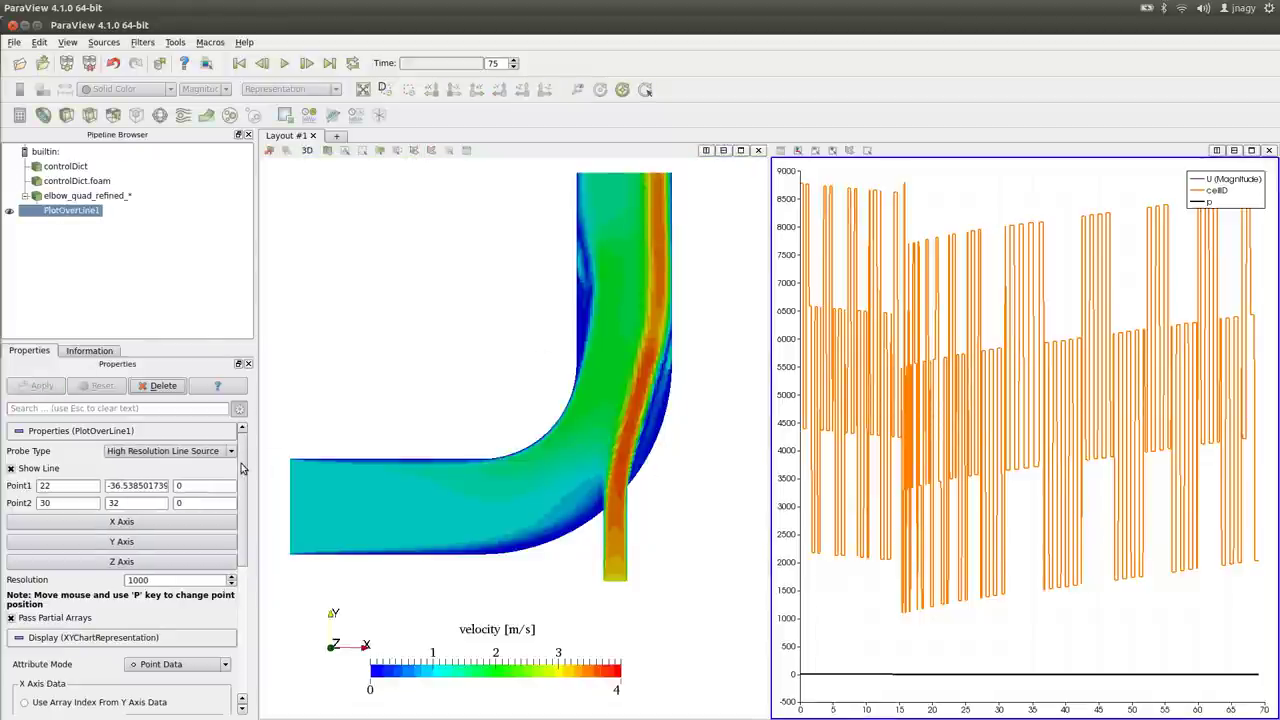
{"action": "scroll", "coordinate": [241, 467], "scroll_direction": "down", "scroll_amount": 8}
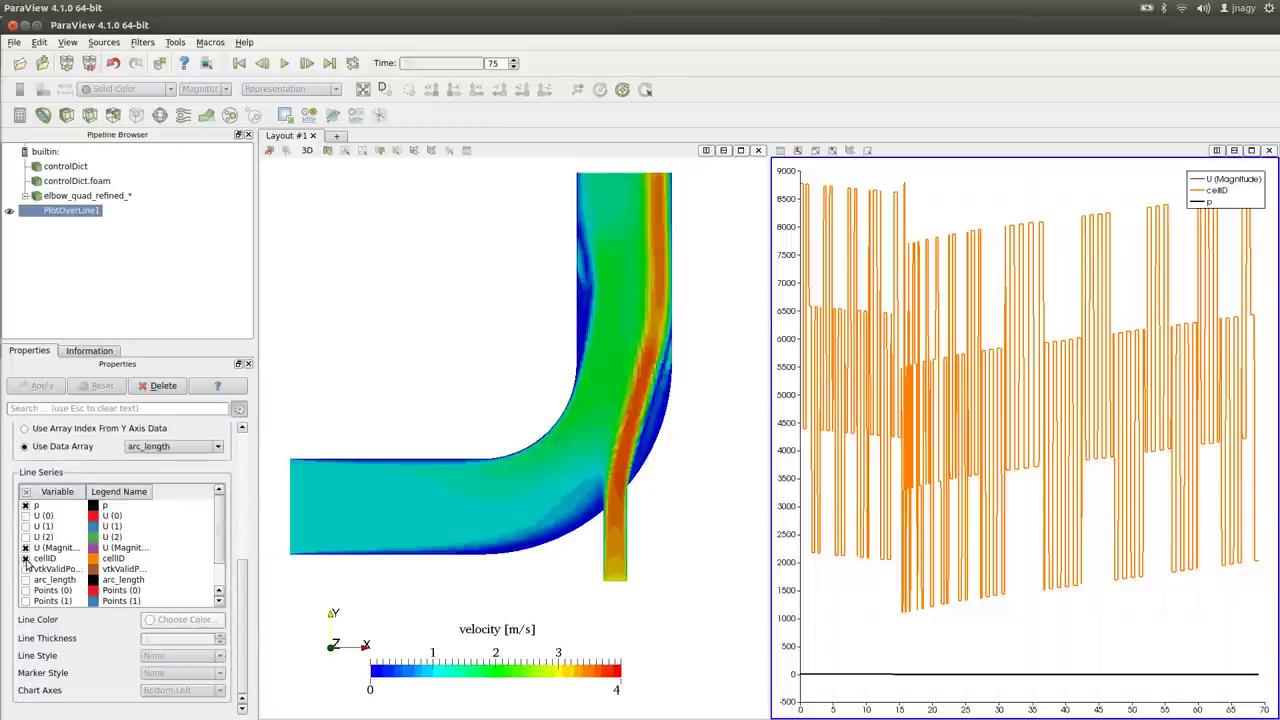
{"action": "left_click", "coordinate": [26, 558]}
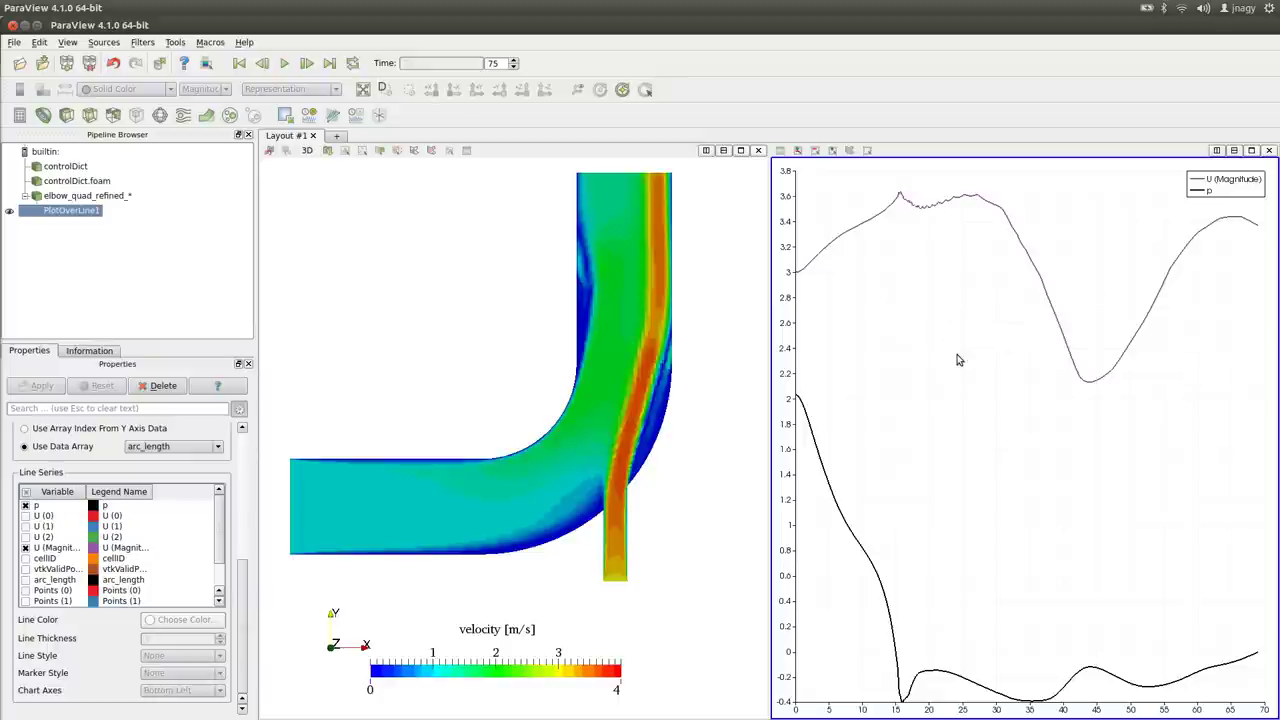
Save the line data as a CSV file named 'data' in the elbow_quad_refined folder
{"action": "left_click", "coordinate": [14, 43]}
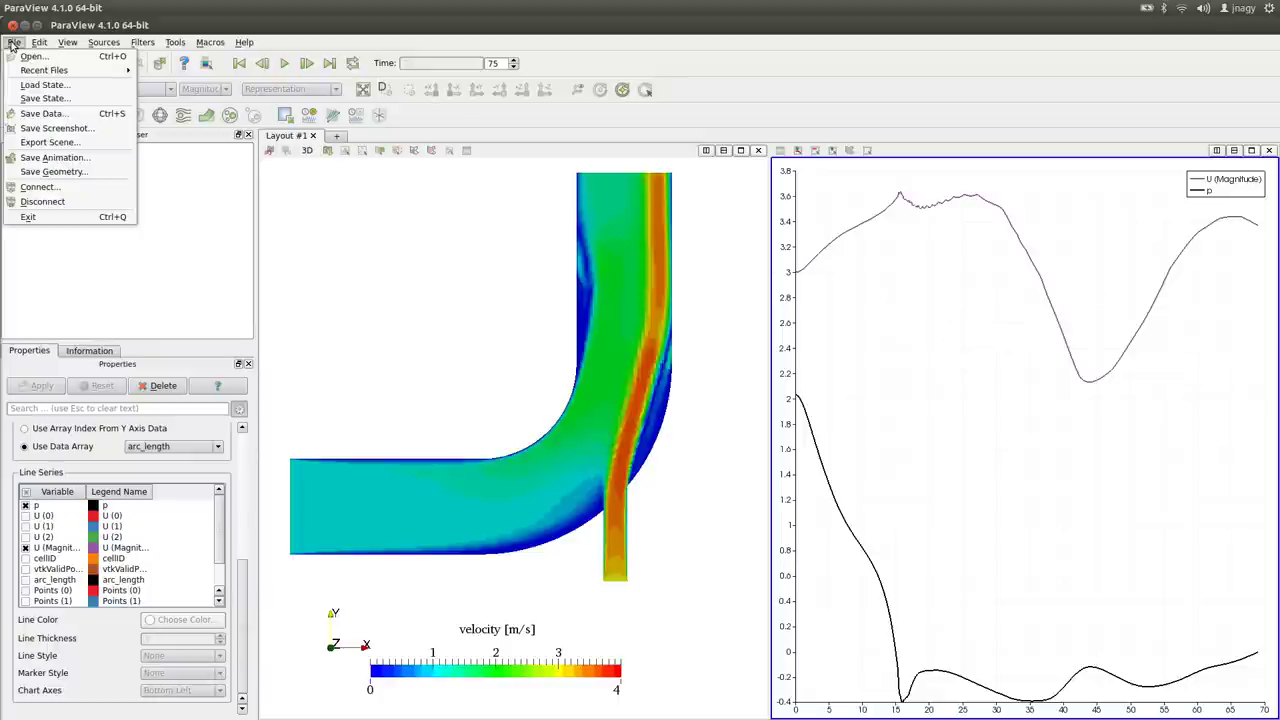
{"action": "left_click", "coordinate": [44, 114]}
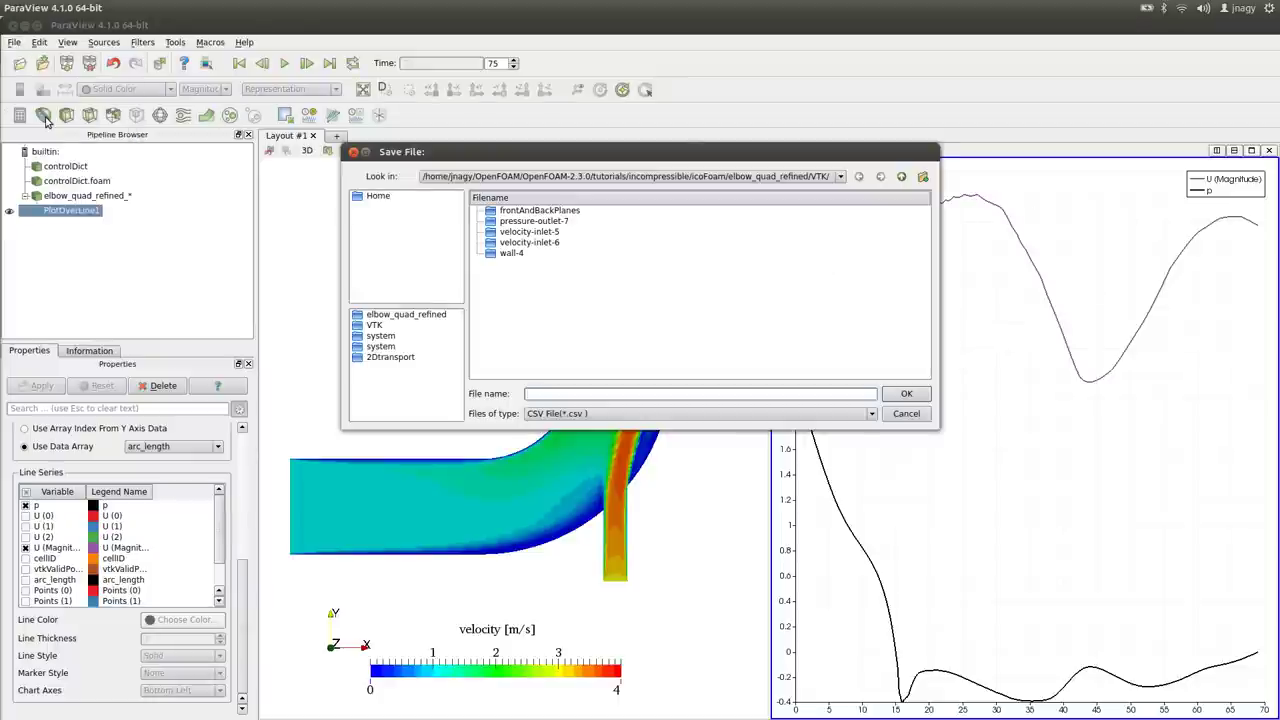
{"action": "left_click", "coordinate": [901, 177]}
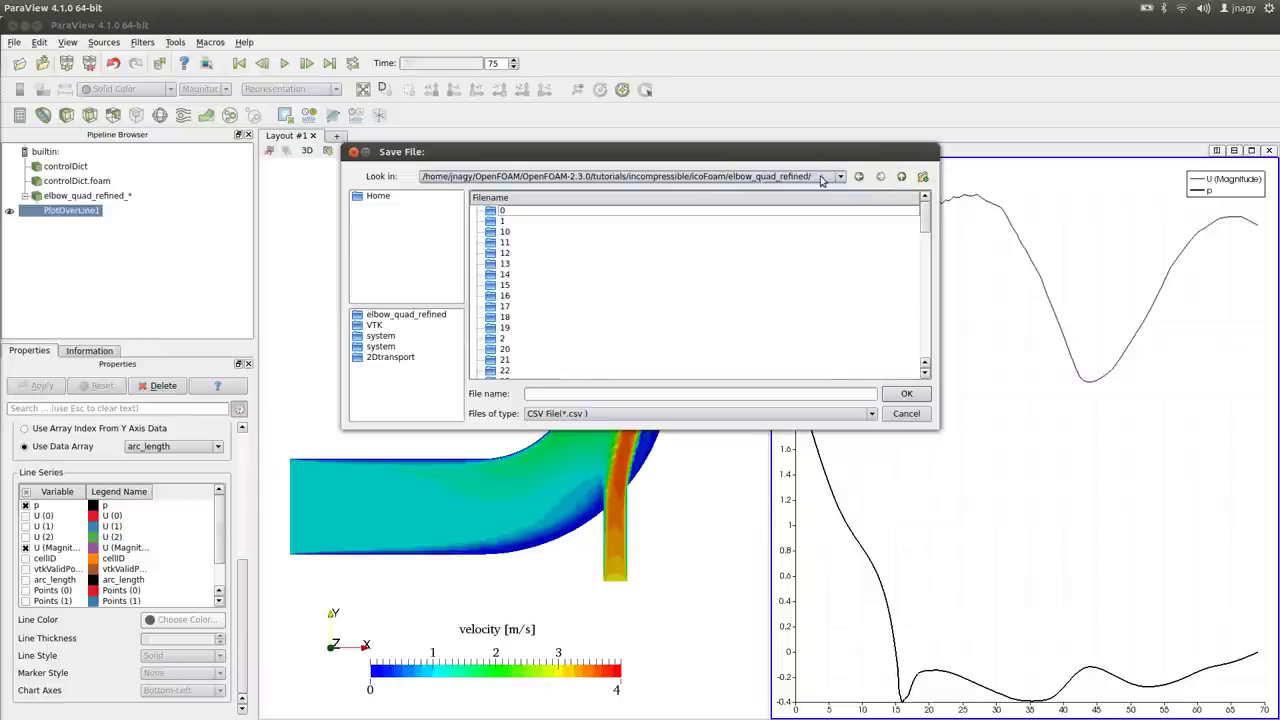
{"action": "left_click_drag", "start_coordinate": [926, 220], "coordinate": [925, 389]}
{"action": "left_click", "coordinate": [575, 414]}
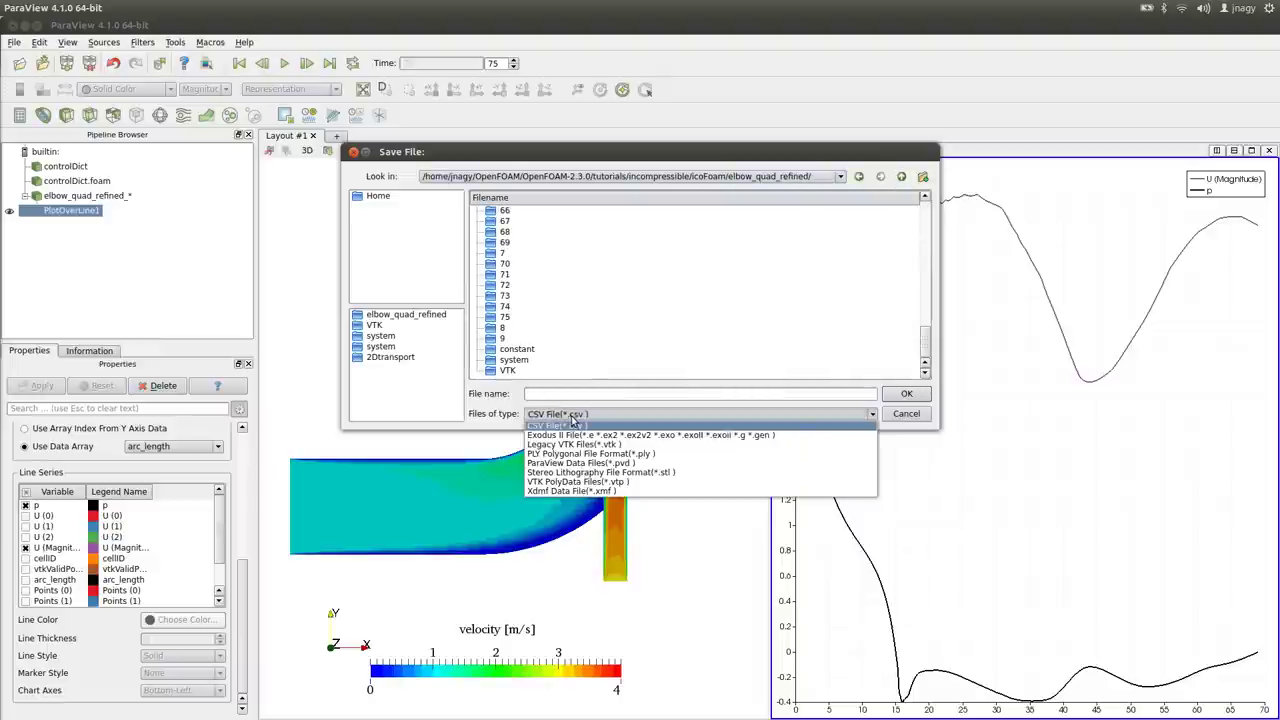
{"action": "left_click", "coordinate": [555, 426]}
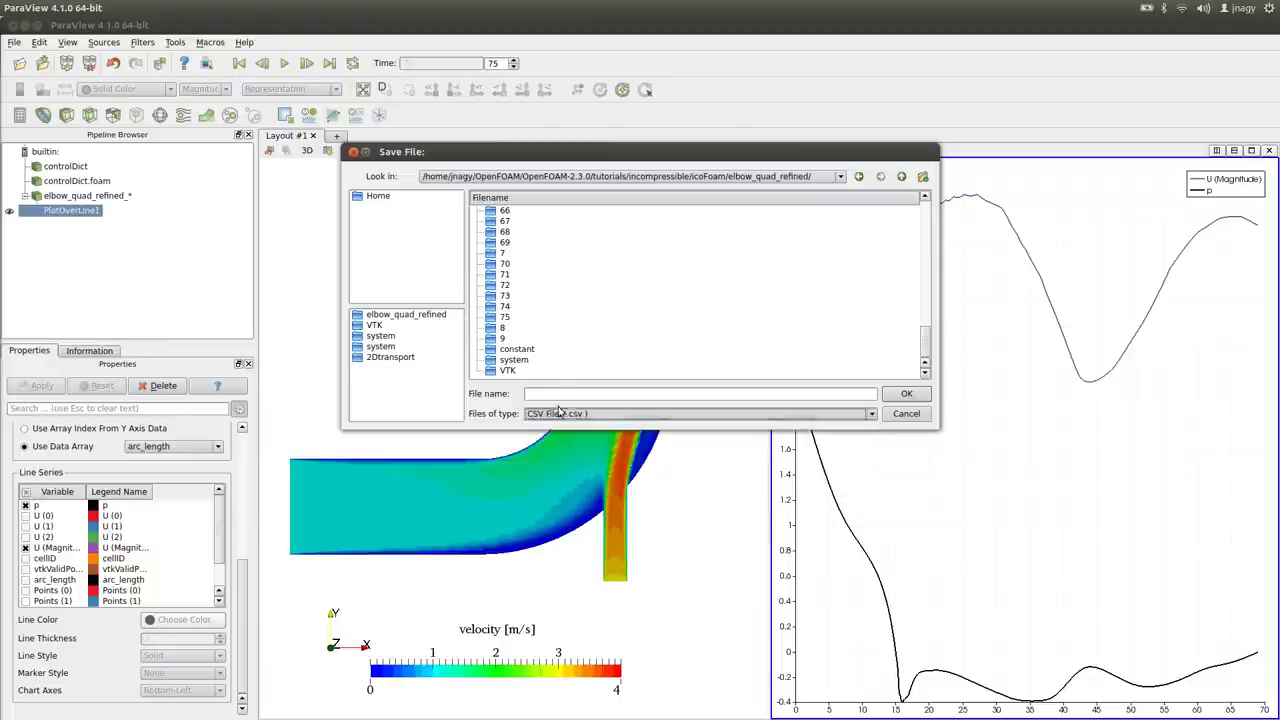
{"action": "left_click", "coordinate": [566, 396]}
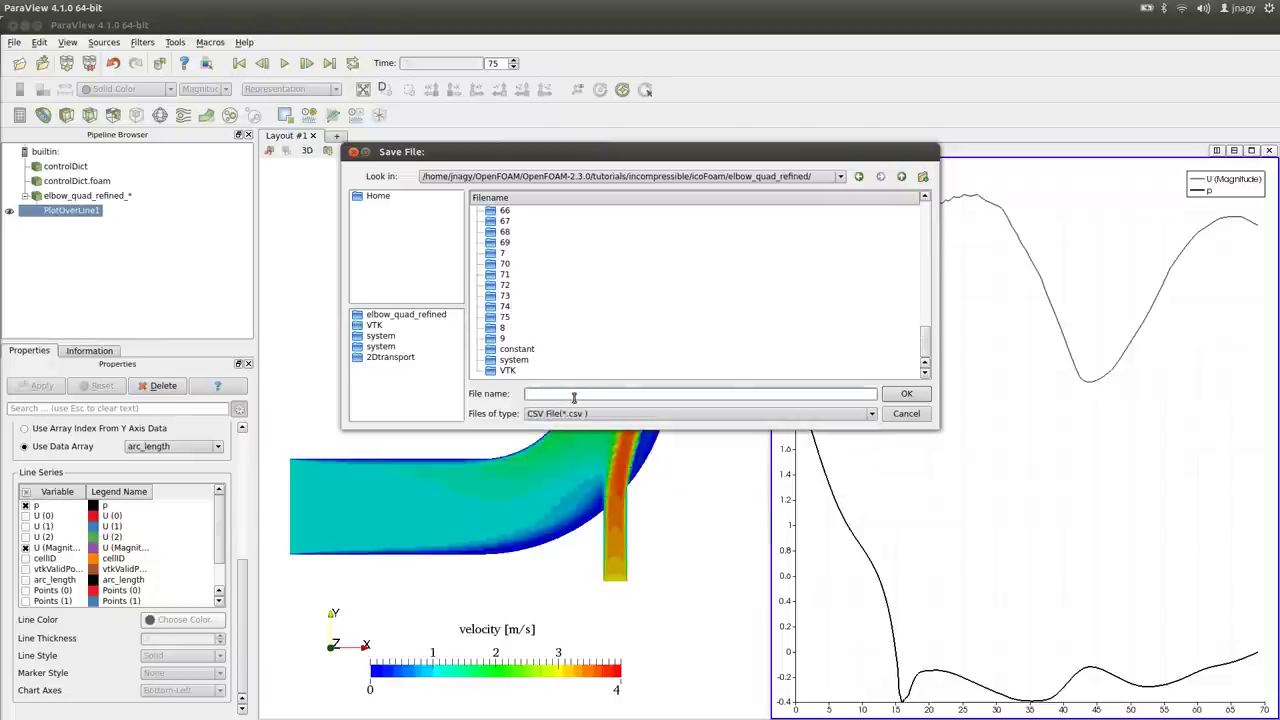
{"action": "left_click", "coordinate": [574, 397]}
{"action": "left_click", "coordinate": [906, 393]}
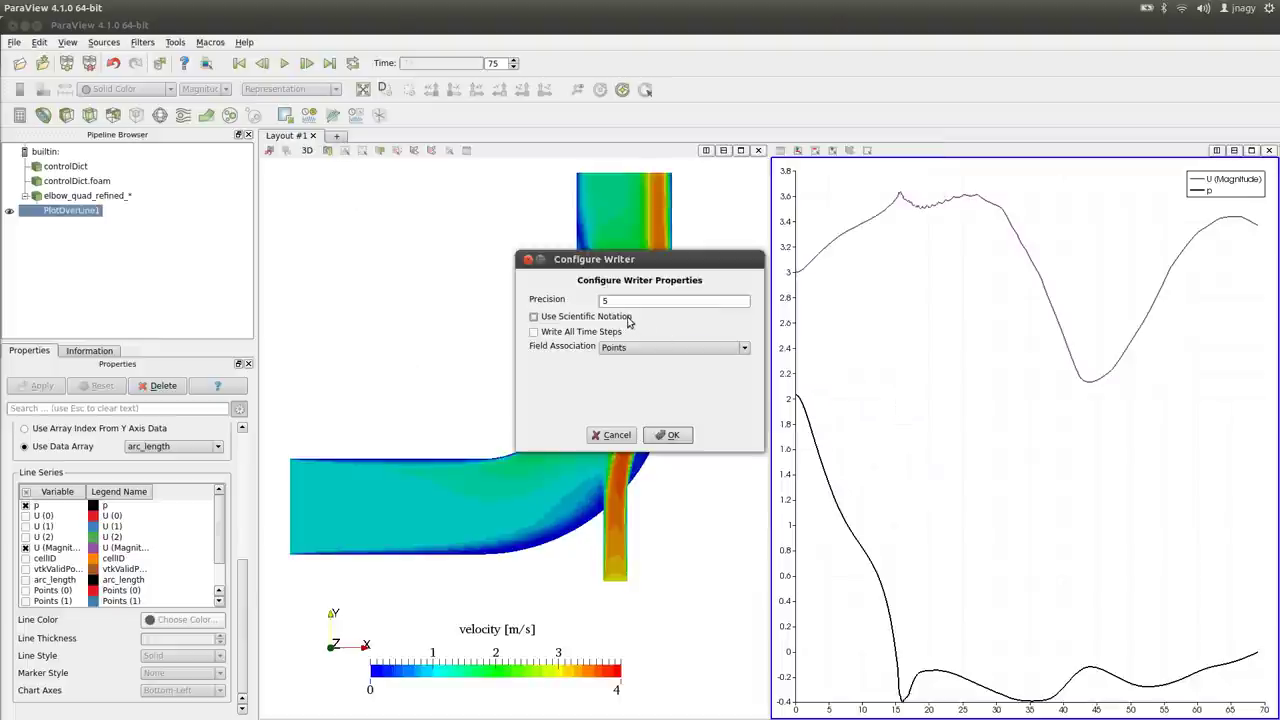
Keep Points as the field association in Configure Writer and write the CSV
{"action": "left_click", "coordinate": [574, 337]}
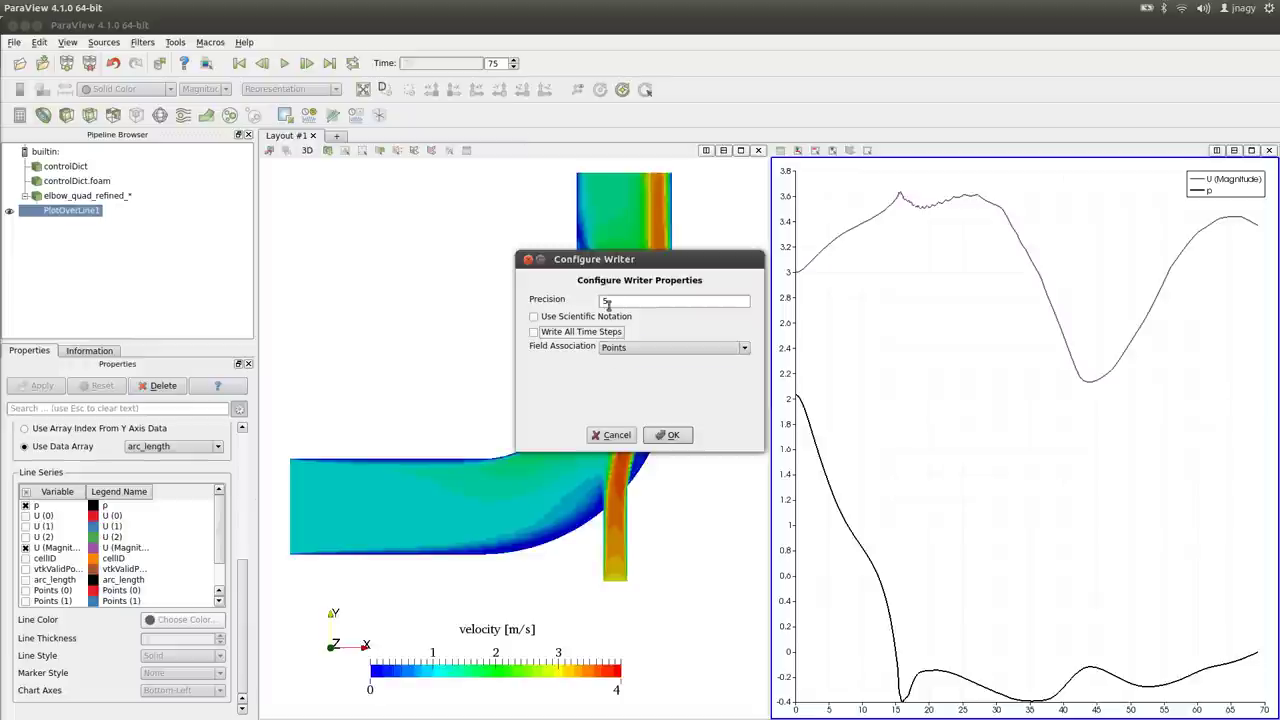
{"action": "left_click", "coordinate": [643, 347]}
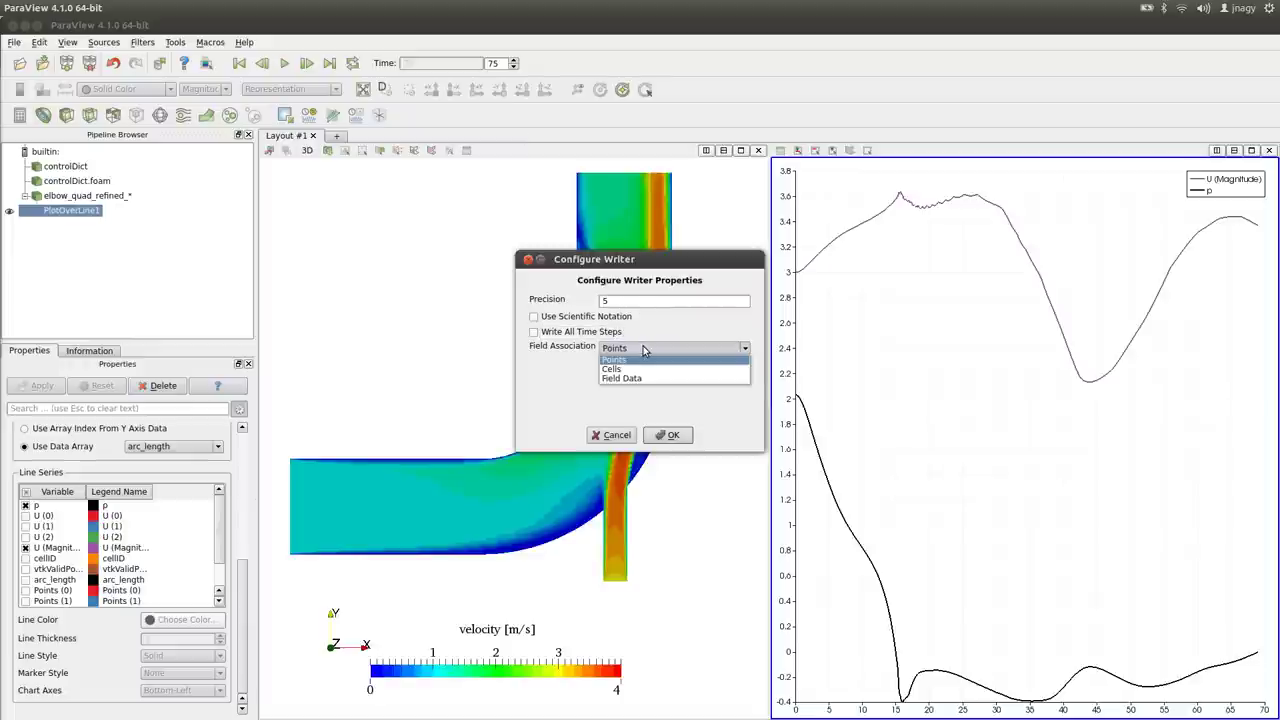
{"action": "left_click", "coordinate": [643, 347]}
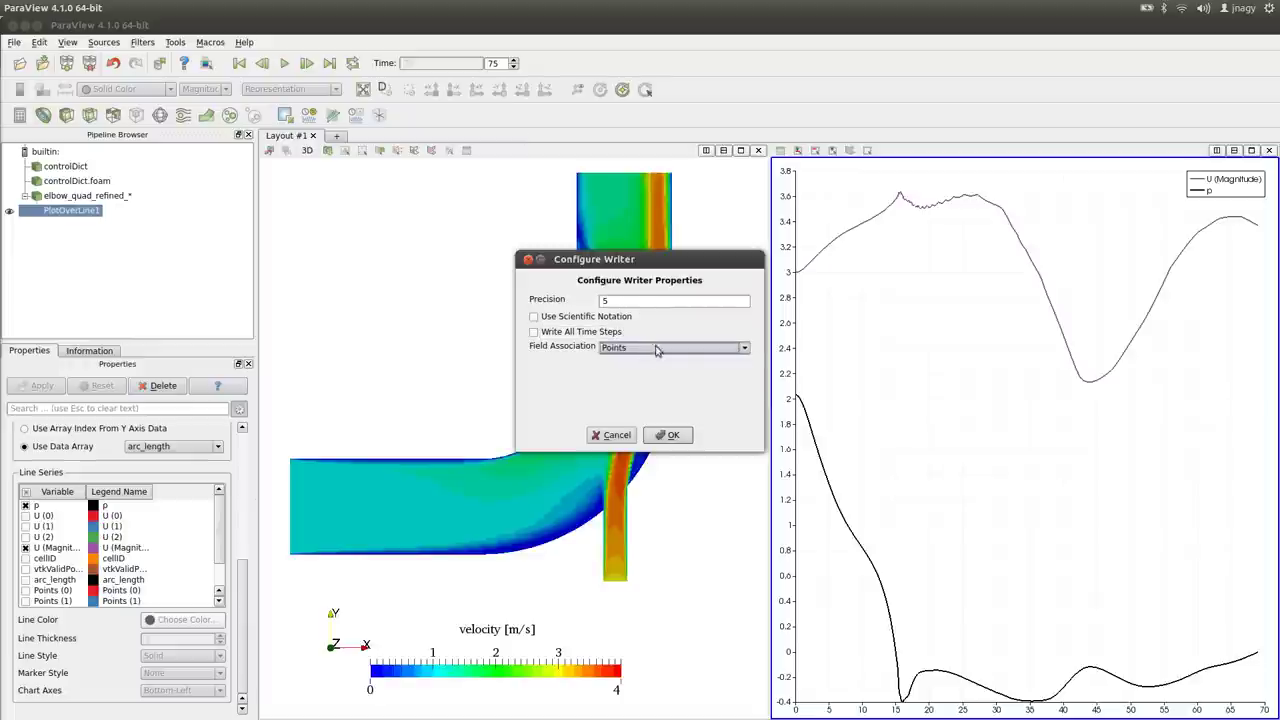
{"action": "left_click", "coordinate": [672, 437]}
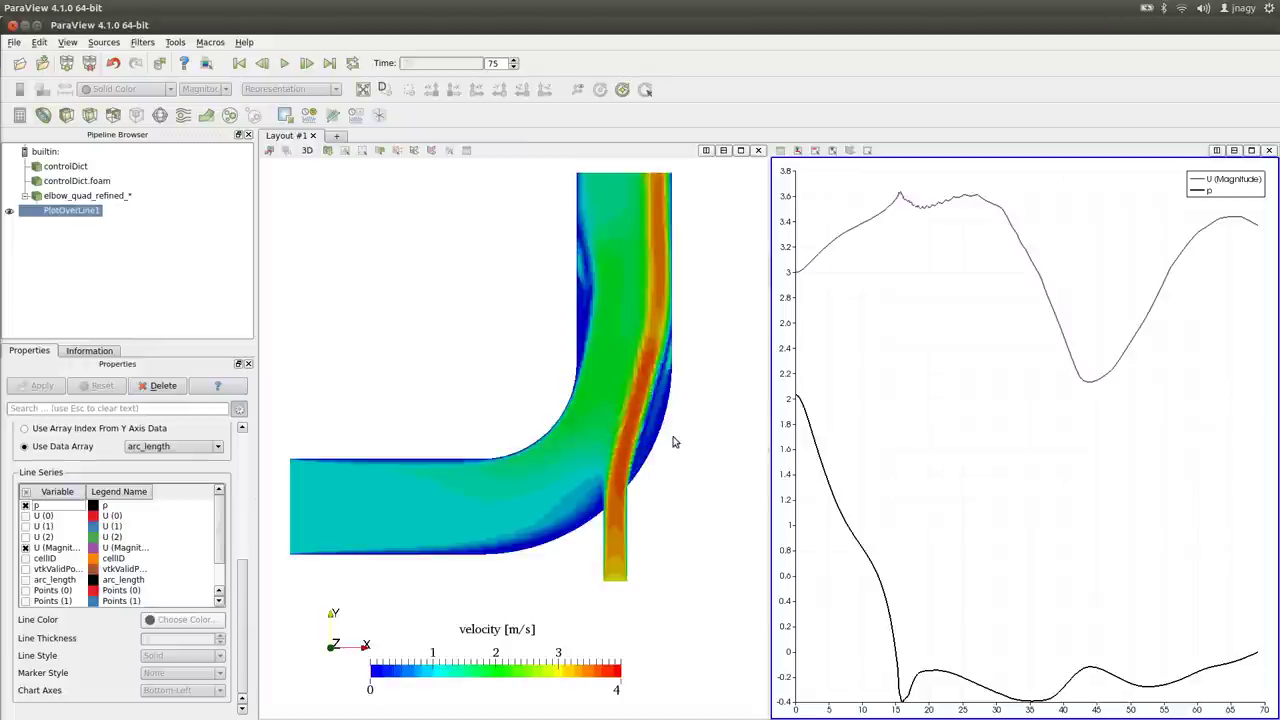
{"action": "key", "text": "alt+Tab"}
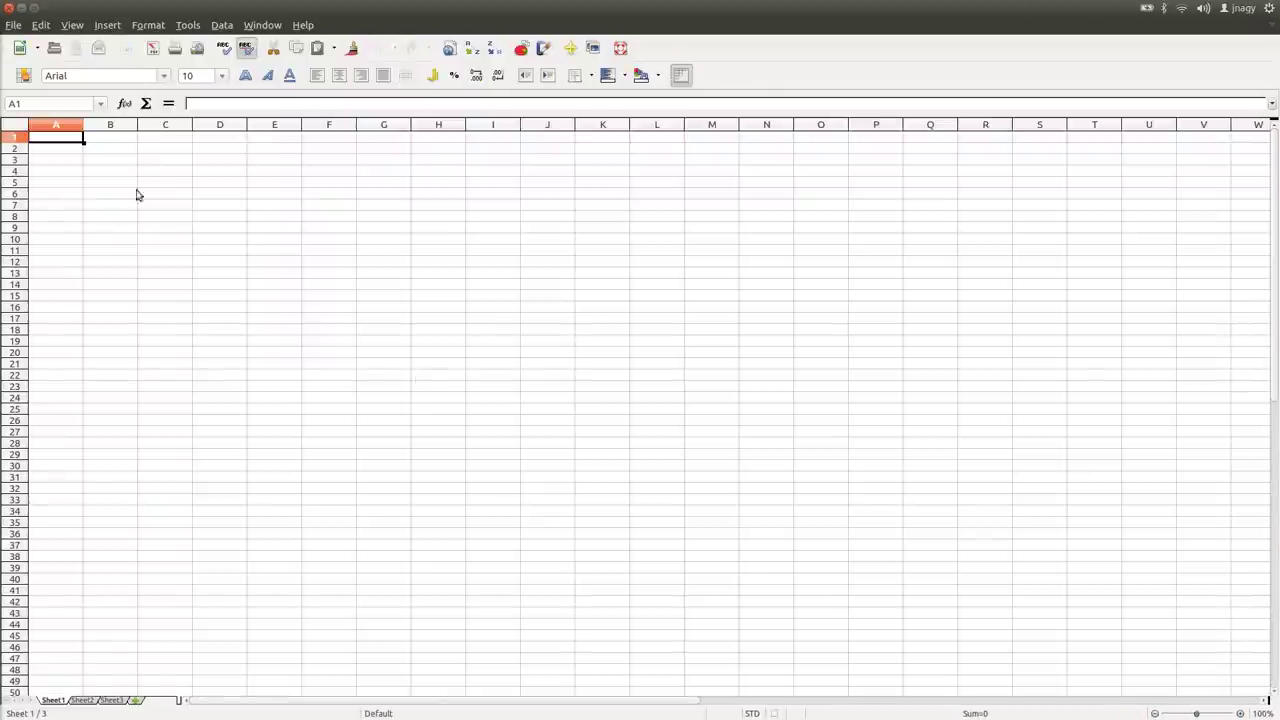
Browse to OpenFOAM-2.3.0/tutorials/incompressible/icoFoam/elbow_quad_refined and select data.csv
{"action": "left_click", "coordinate": [54, 48]}
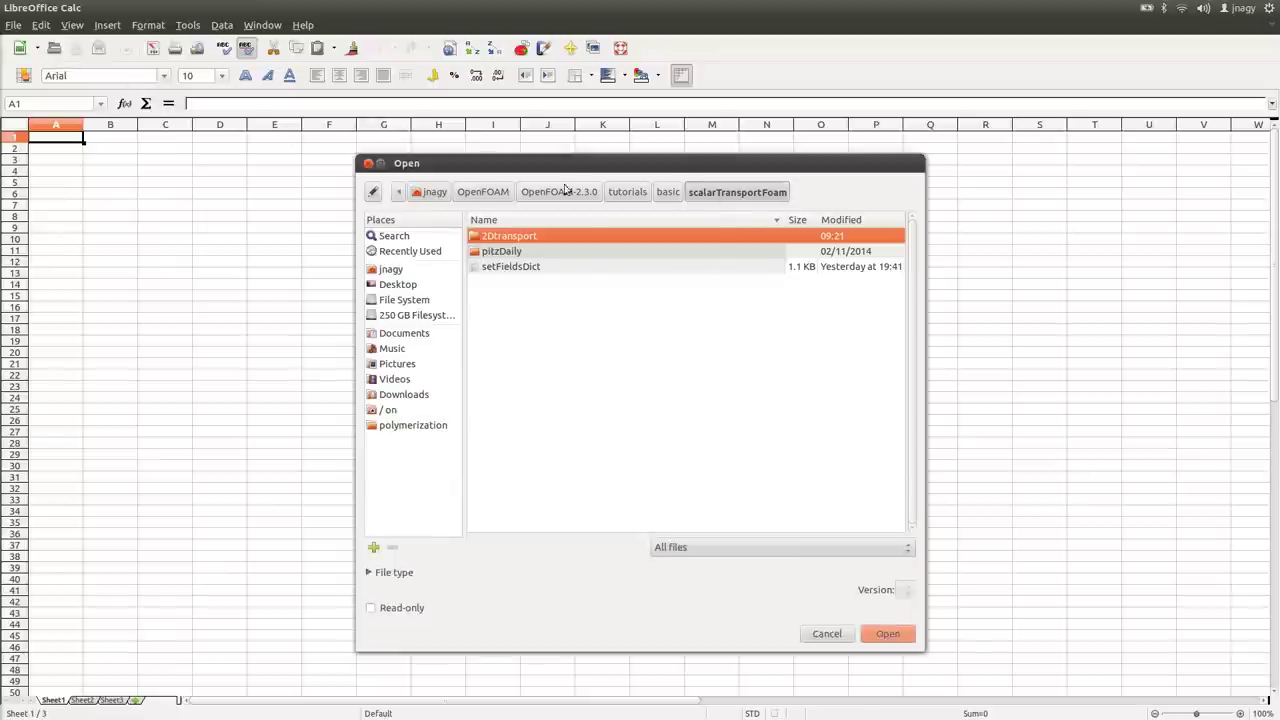
{"action": "left_click", "coordinate": [486, 192]}
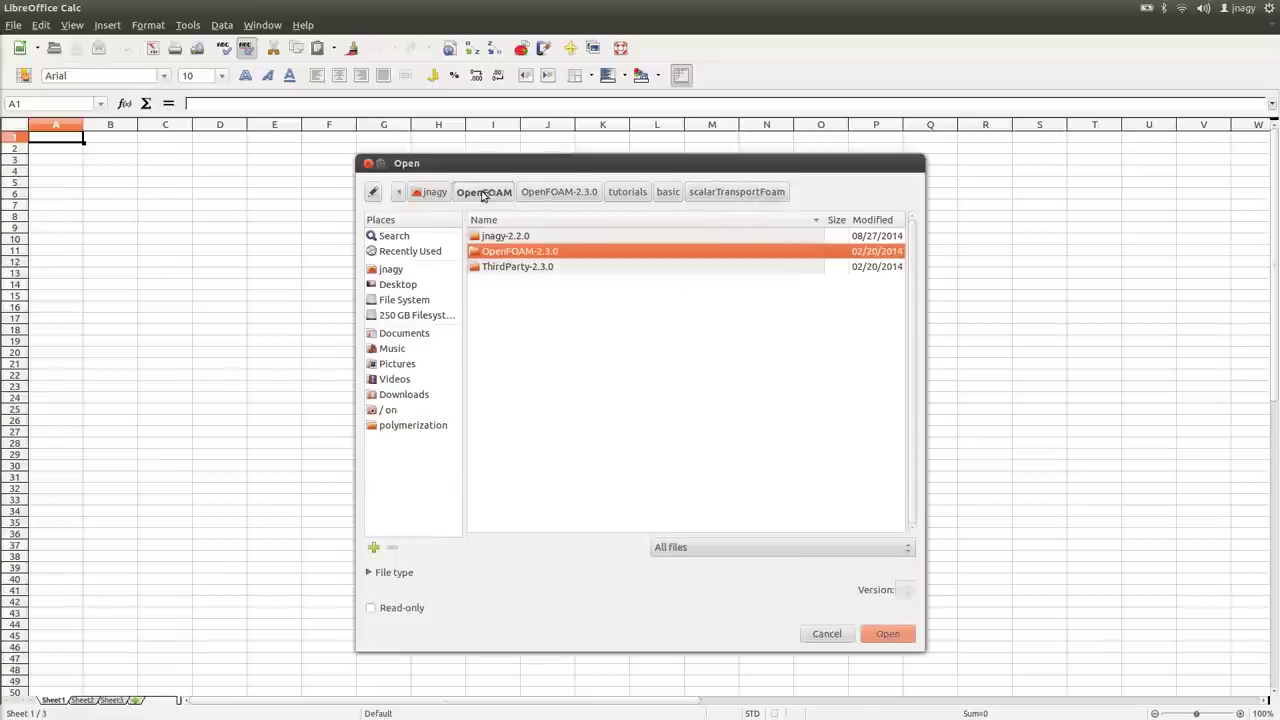
{"action": "double_click", "coordinate": [522, 252]}
{"action": "double_click", "coordinate": [512, 328]}
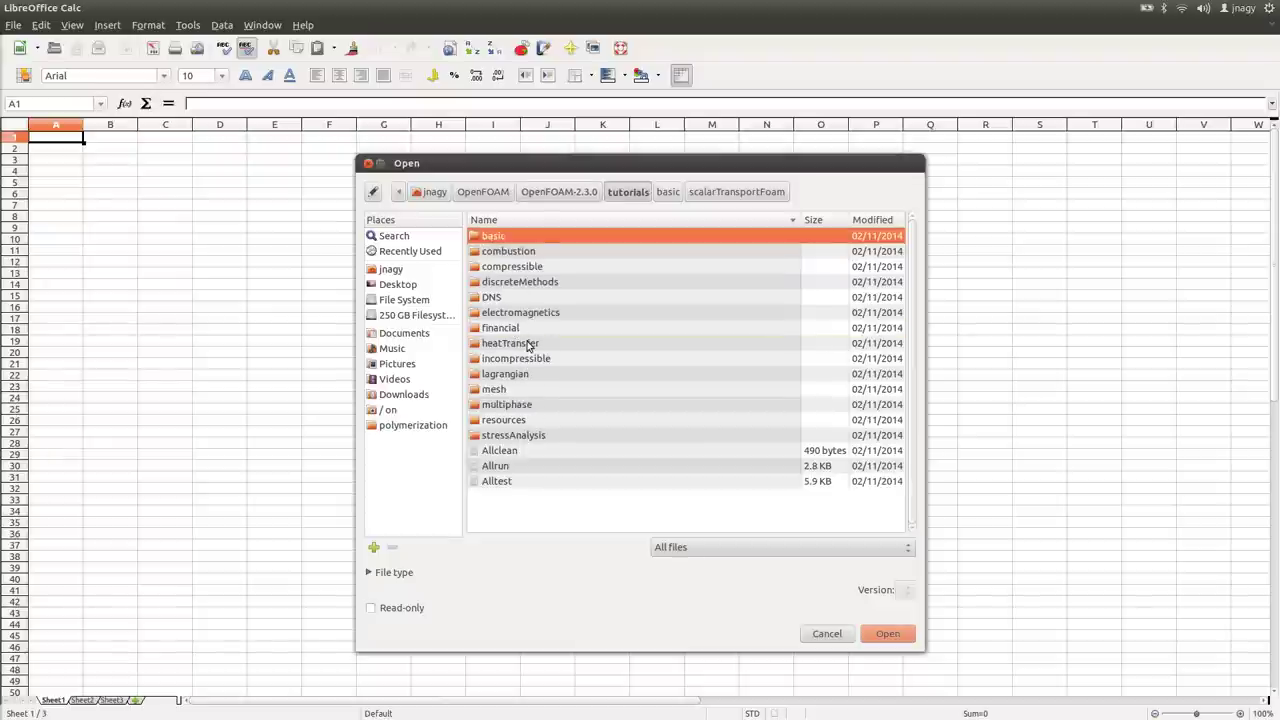
{"action": "double_click", "coordinate": [523, 362]}
{"action": "double_click", "coordinate": [516, 275]}
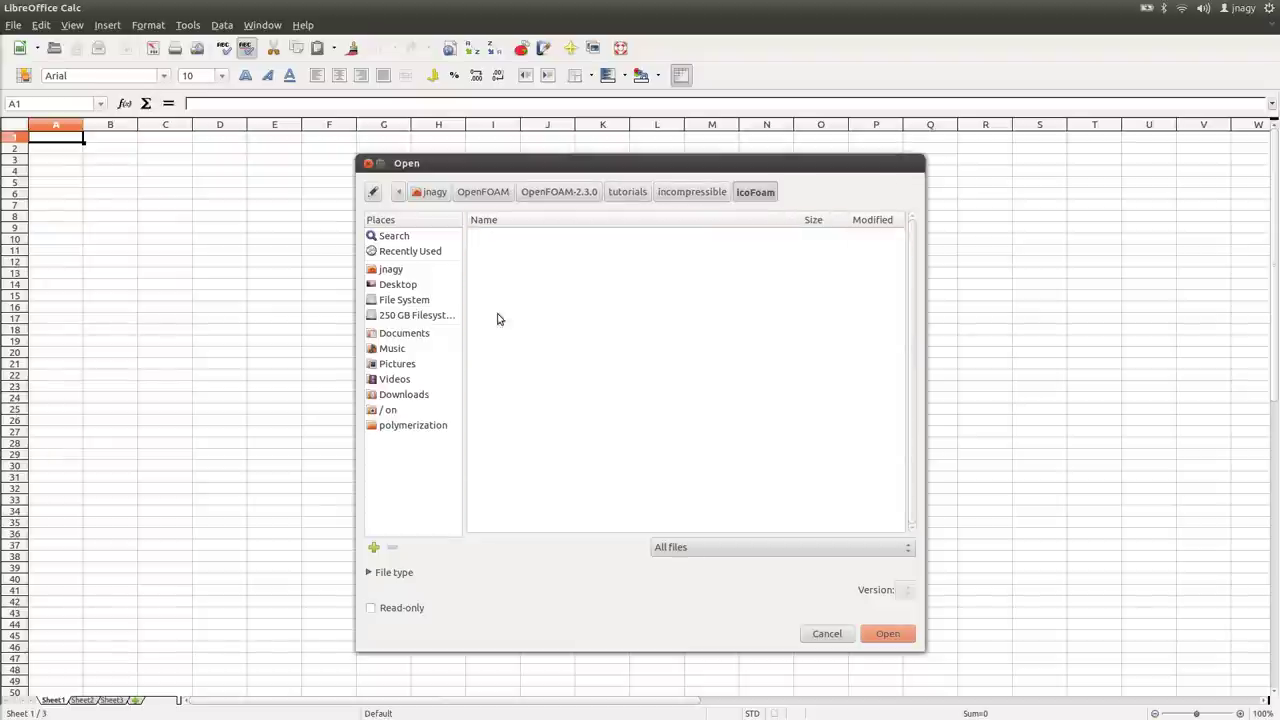
{"action": "double_click", "coordinate": [498, 314]}
{"action": "scroll", "coordinate": [640, 372], "scroll_direction": "down", "scroll_amount": 5}
{"action": "scroll", "coordinate": [640, 385], "scroll_direction": "down", "scroll_amount": 8}
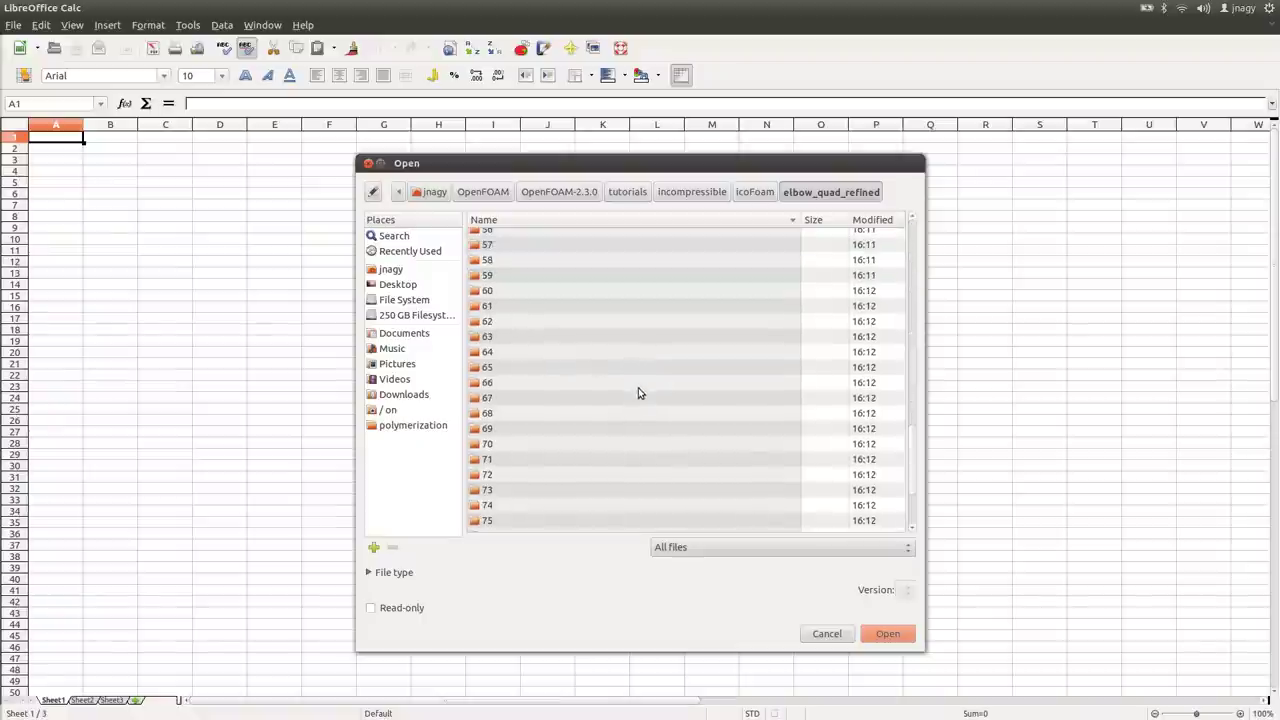
{"action": "left_click", "coordinate": [503, 494]}
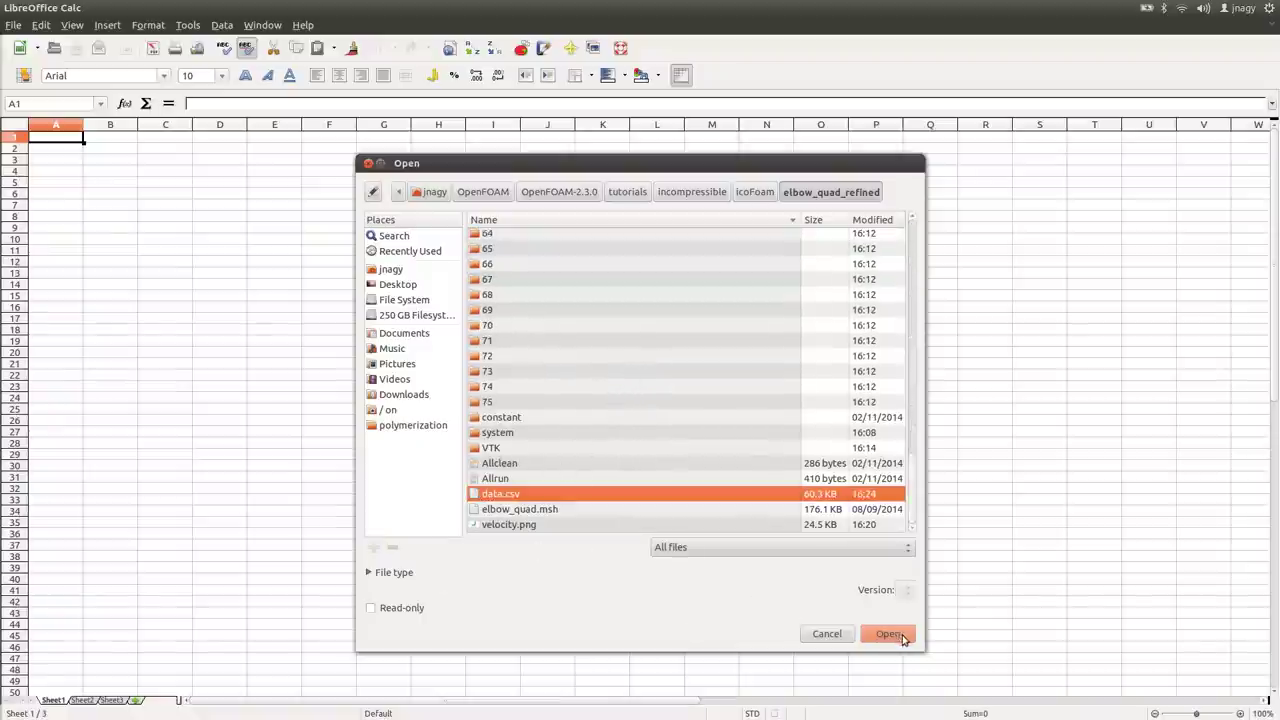
Open data.csv with the default text import settings and inspect columns U:0 through arc_length
{"action": "left_click", "coordinate": [893, 635]}
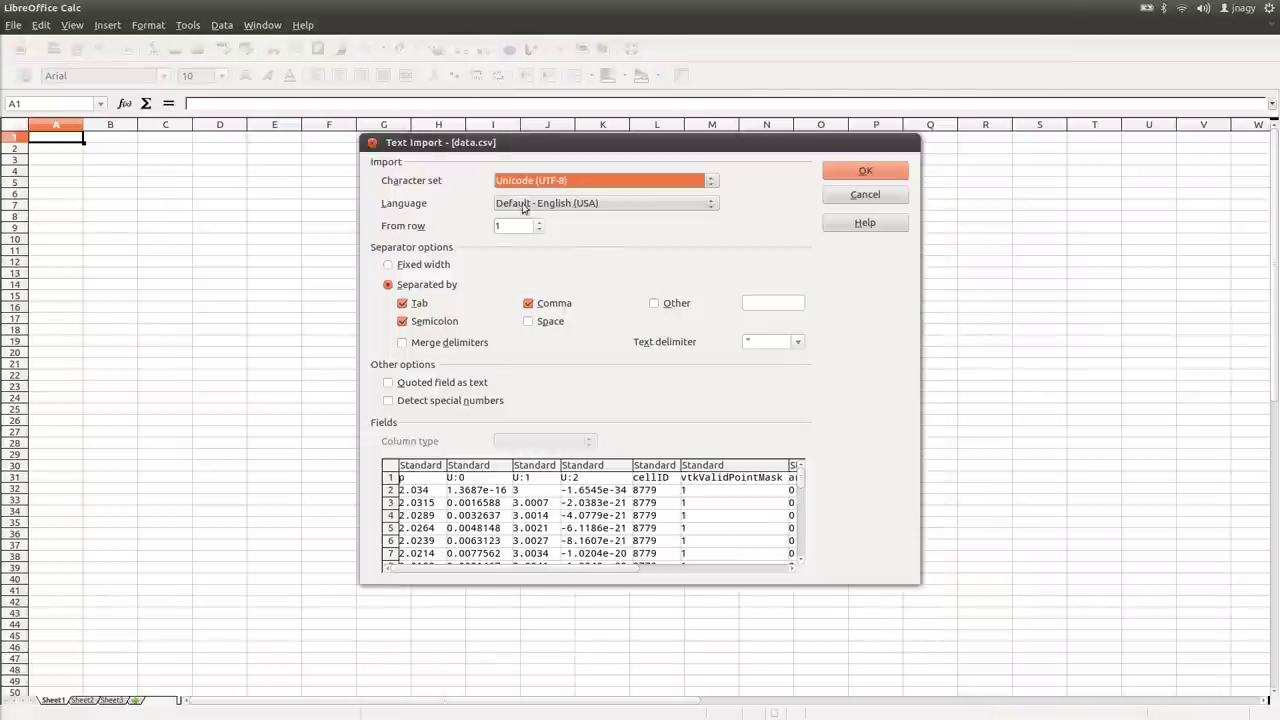
{"action": "left_click", "coordinate": [865, 173]}
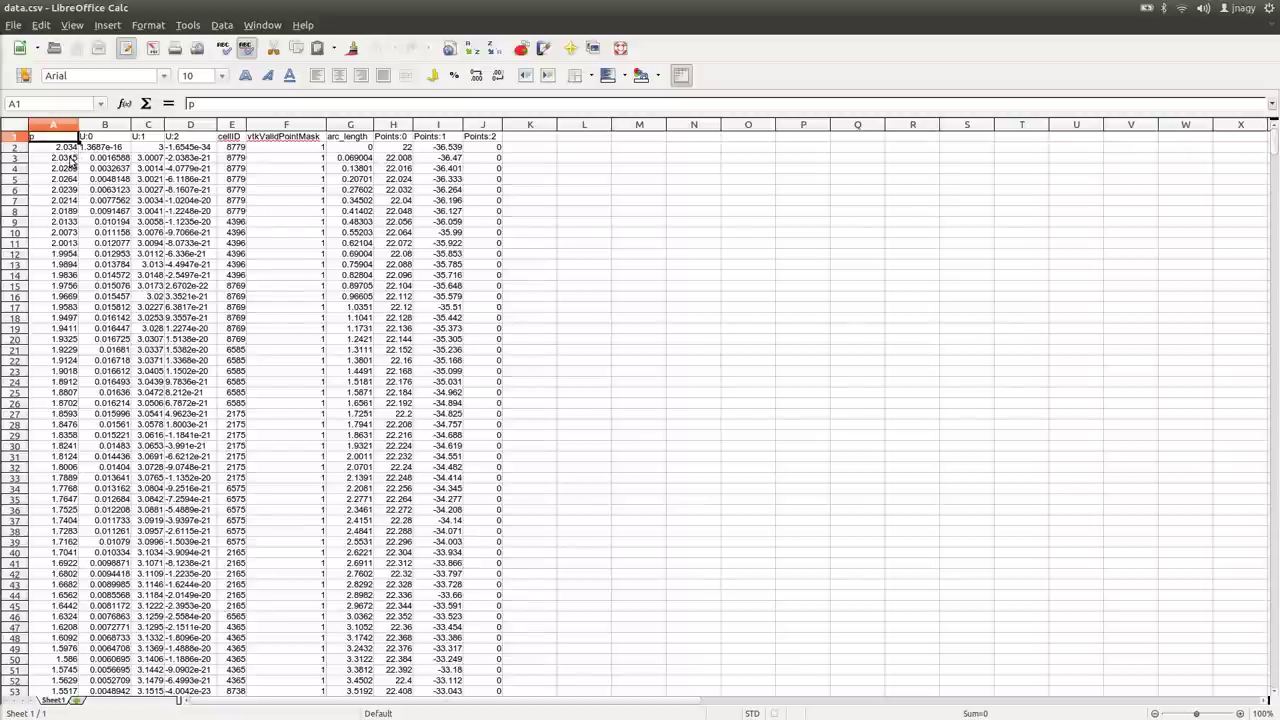
{"action": "left_click", "coordinate": [106, 128]}
{"action": "left_click", "coordinate": [150, 126]}
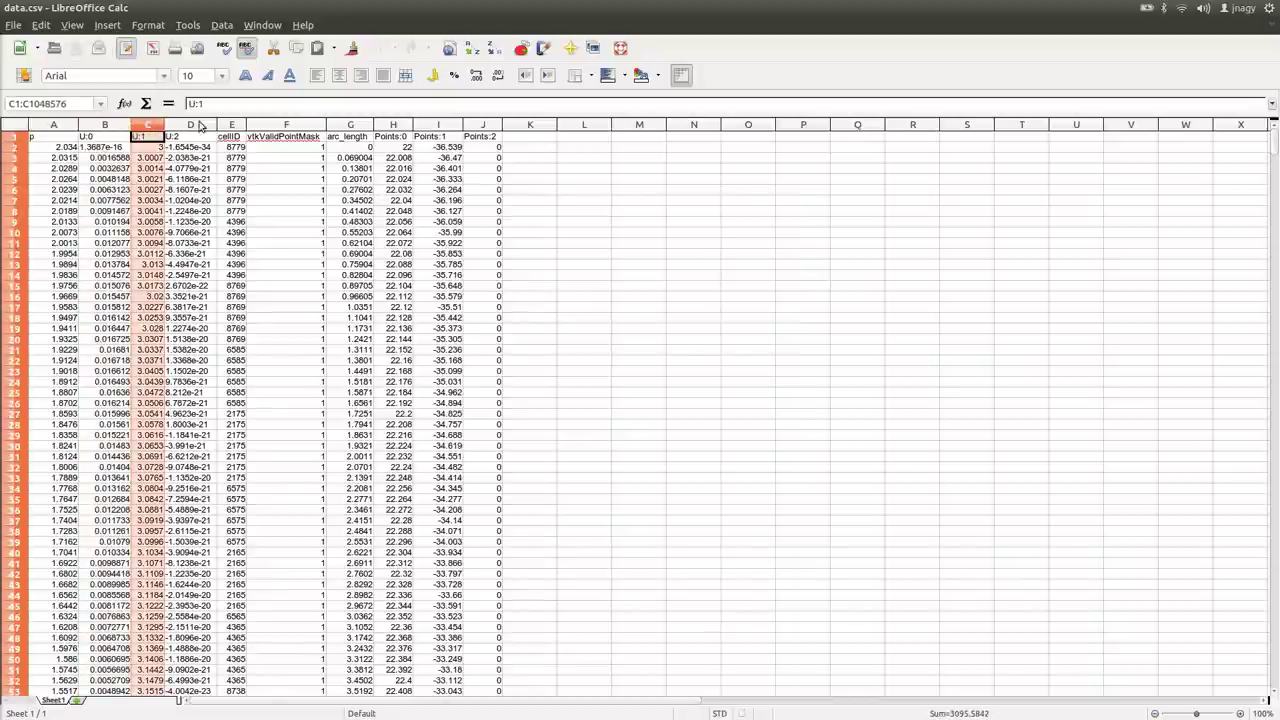
{"action": "left_click", "coordinate": [196, 126]}
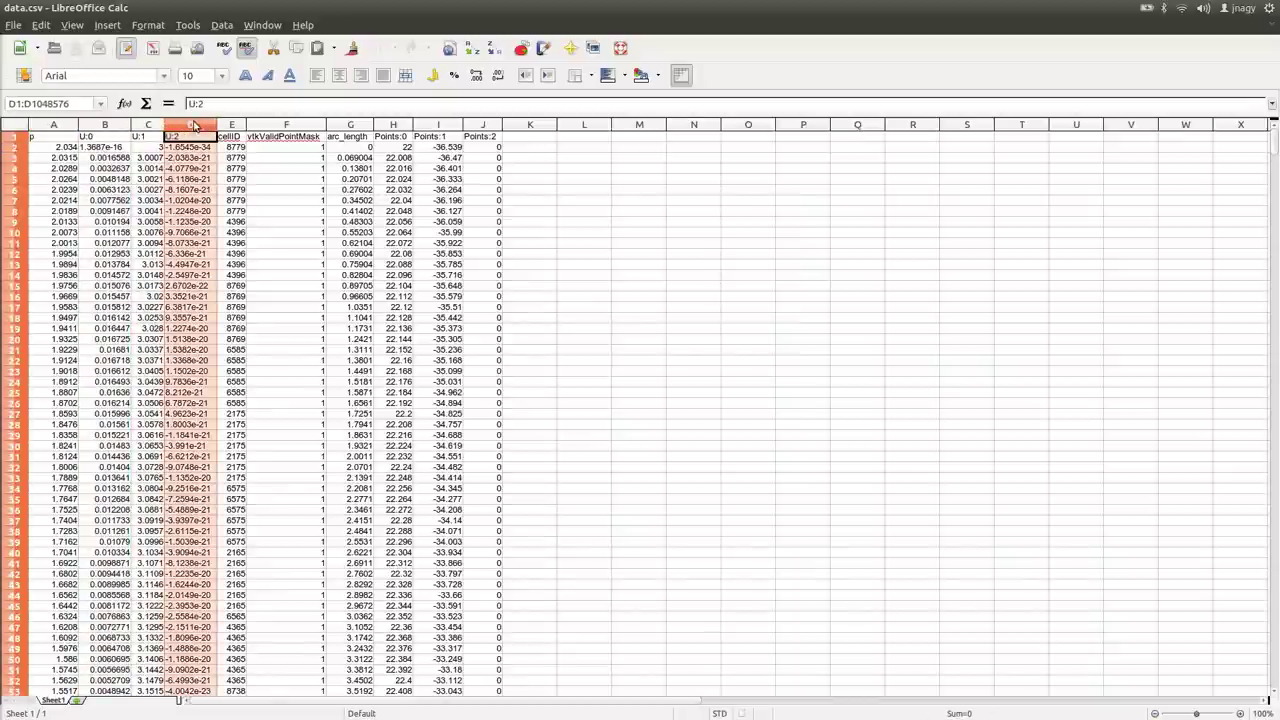
{"action": "left_click", "coordinate": [233, 127]}
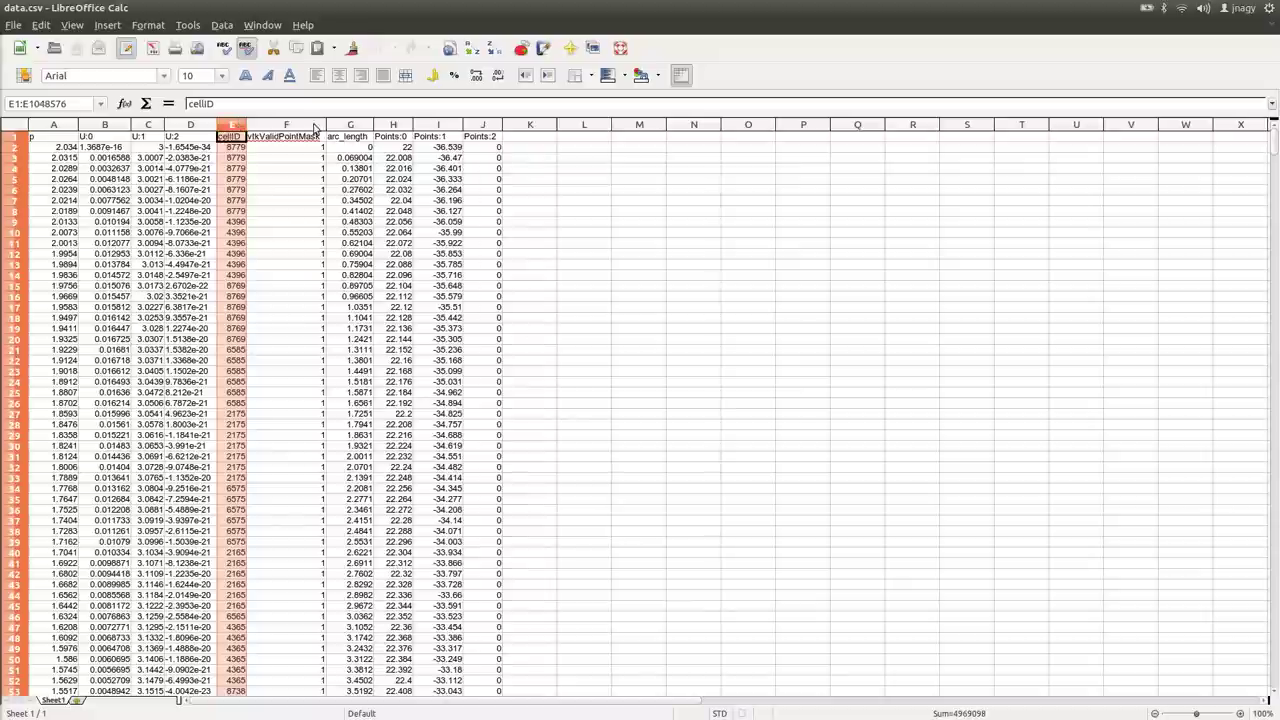
{"action": "left_click", "coordinate": [293, 128]}
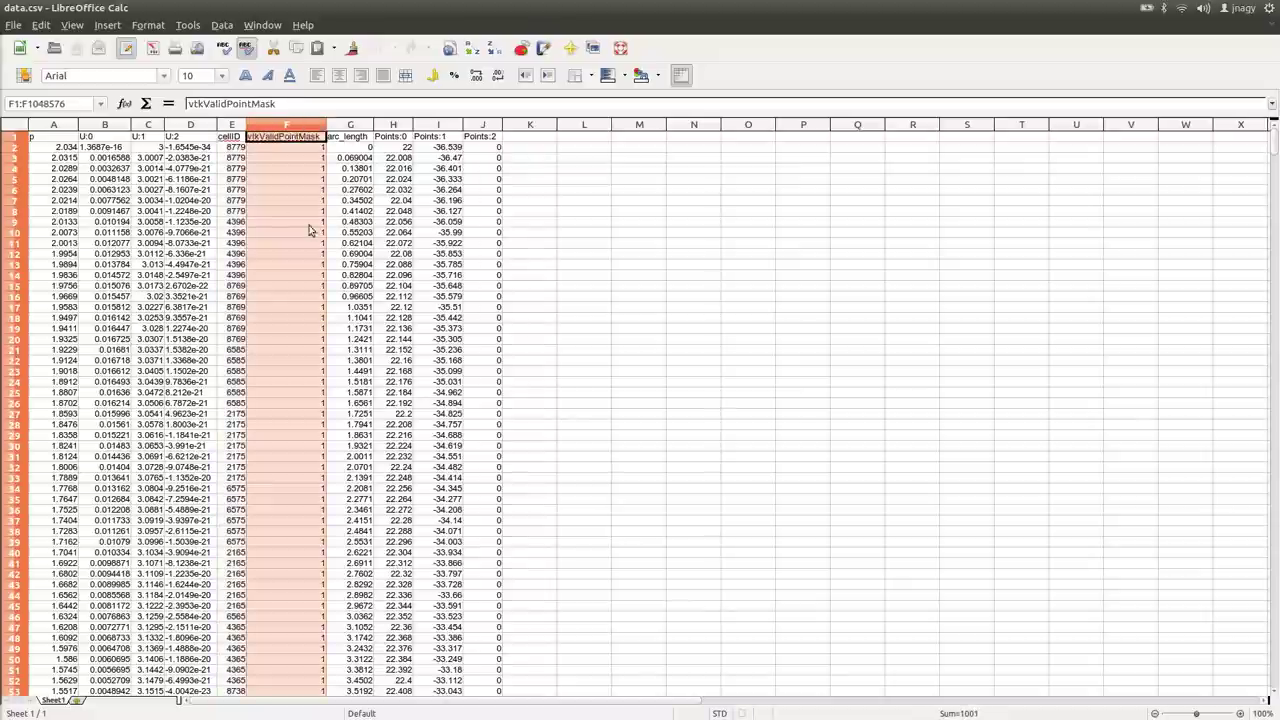
{"action": "left_click", "coordinate": [352, 124]}
Glance at ParaView, then return to the data.csv spreadsheet
{"action": "key", "text": "alt+Tab"}
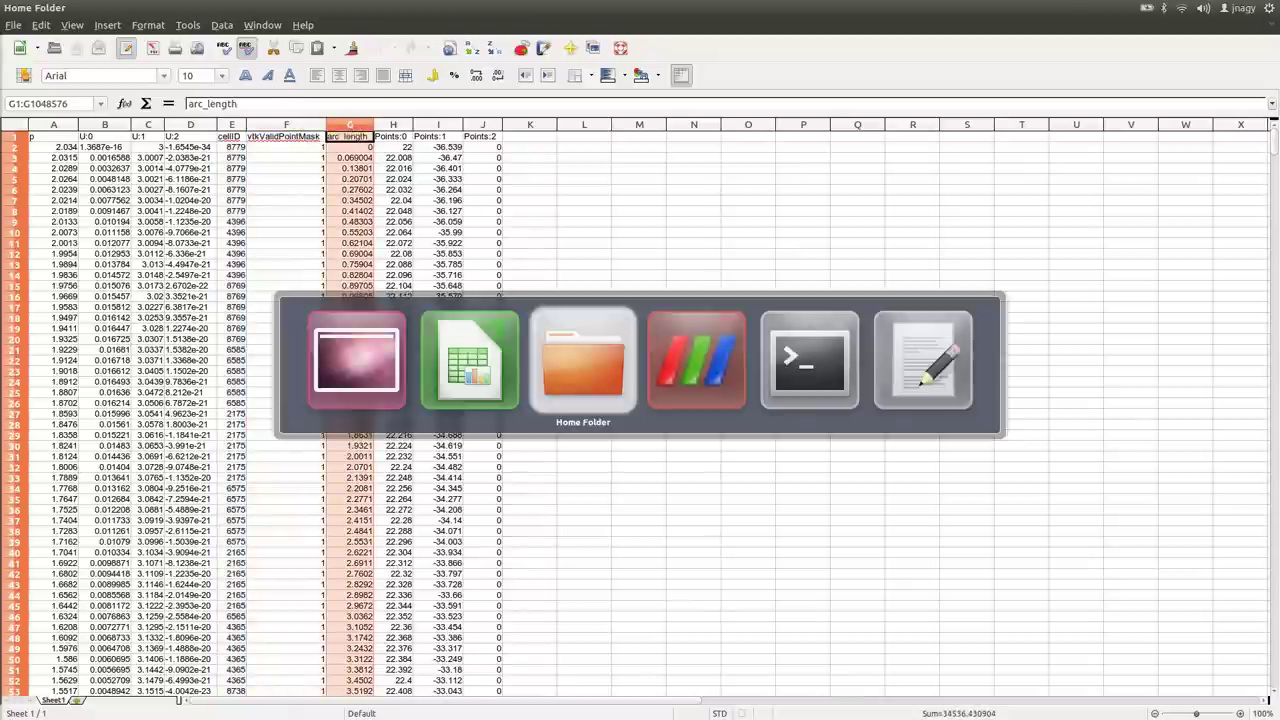
{"action": "key", "text": "alt+Tab"}
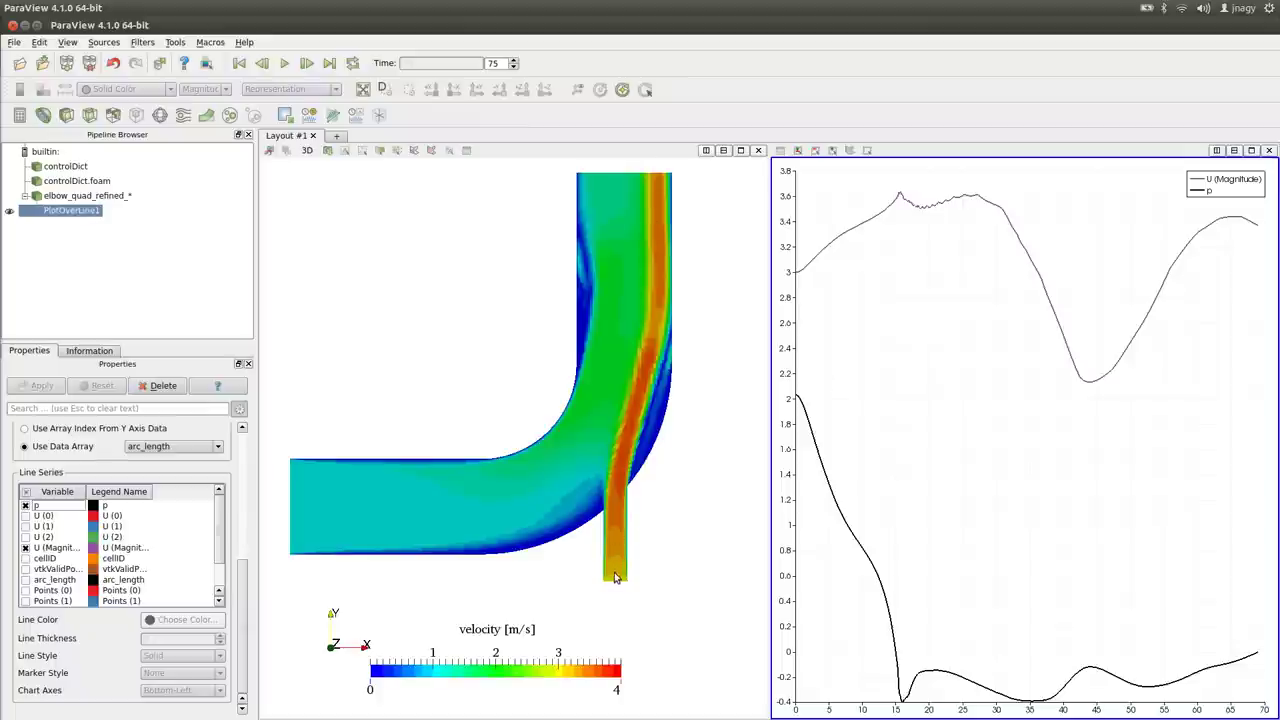
{"action": "key", "text": "alt+Tab"}
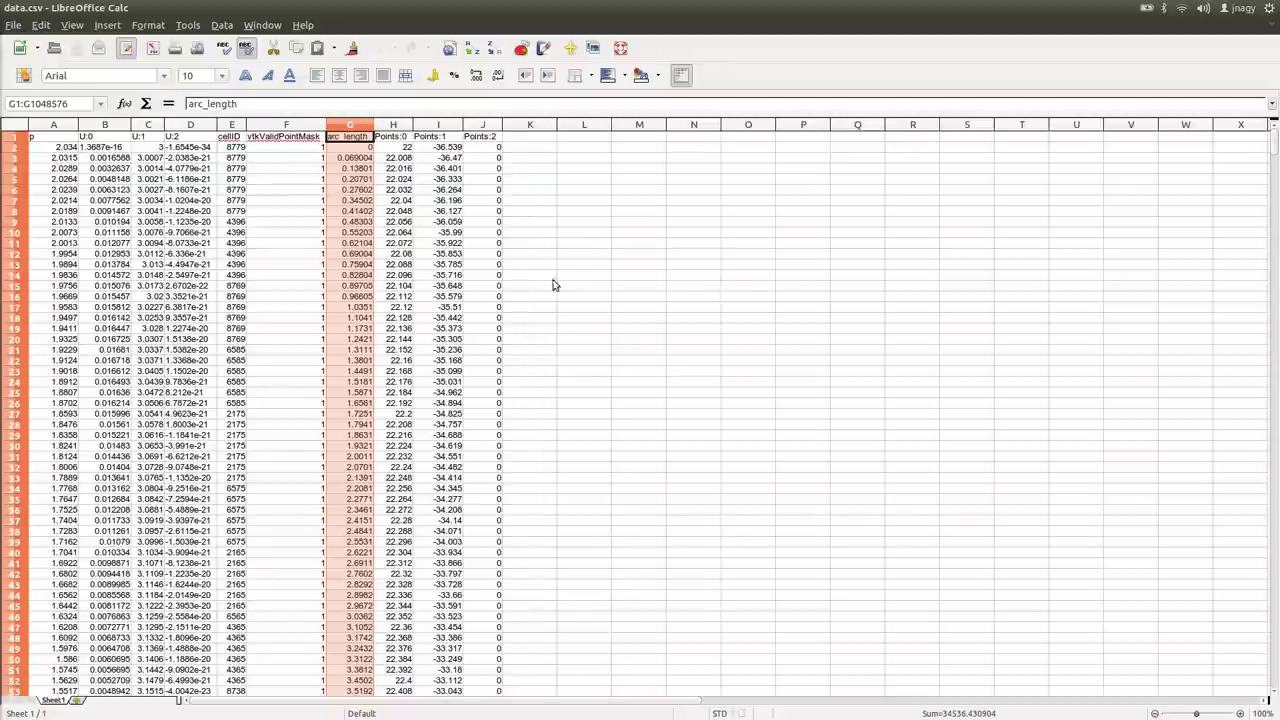
Delete the Points:0–2 columns and the U:2, cellID and vtkValidPointMask columns
{"action": "mouse_move", "coordinate": [1275, 150]}
{"action": "left_mouse_down"}
{"action": "mouse_move", "coordinate": [1275, 676]}
{"action": "mouse_move", "coordinate": [1277, 140]}
{"action": "left_mouse_up"}
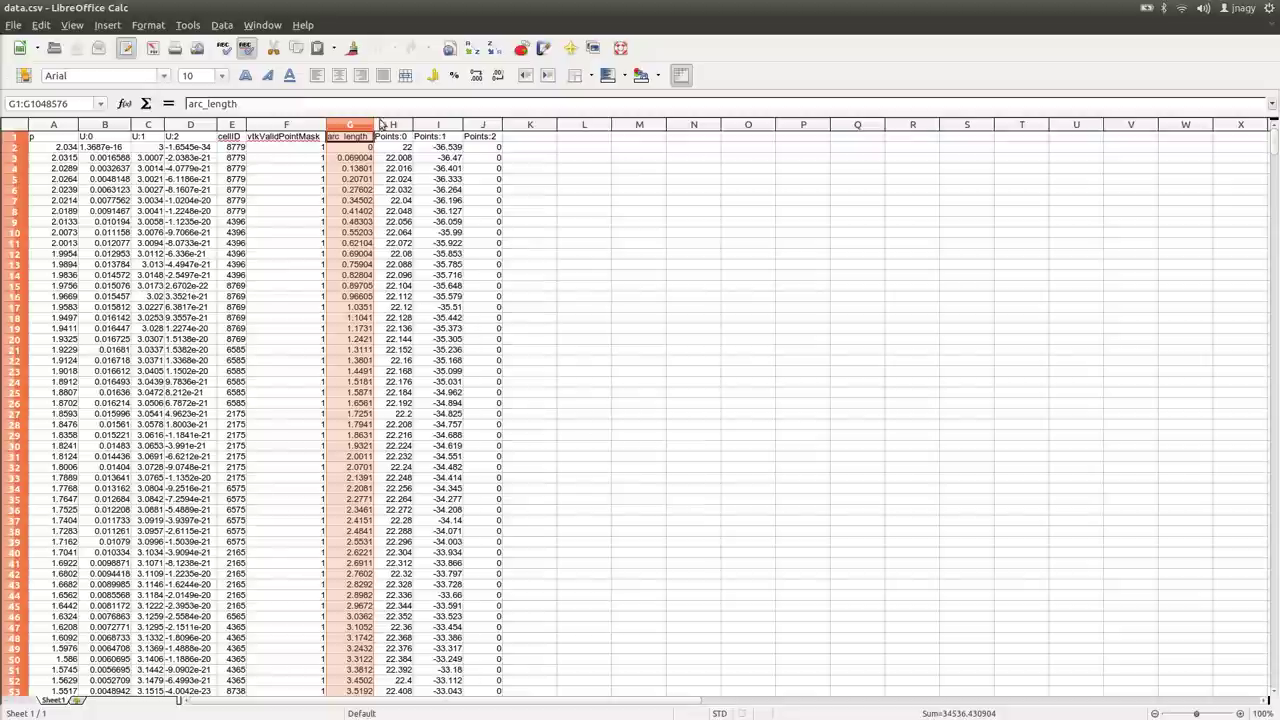
{"action": "left_click_drag", "start_coordinate": [398, 125], "coordinate": [490, 131]}
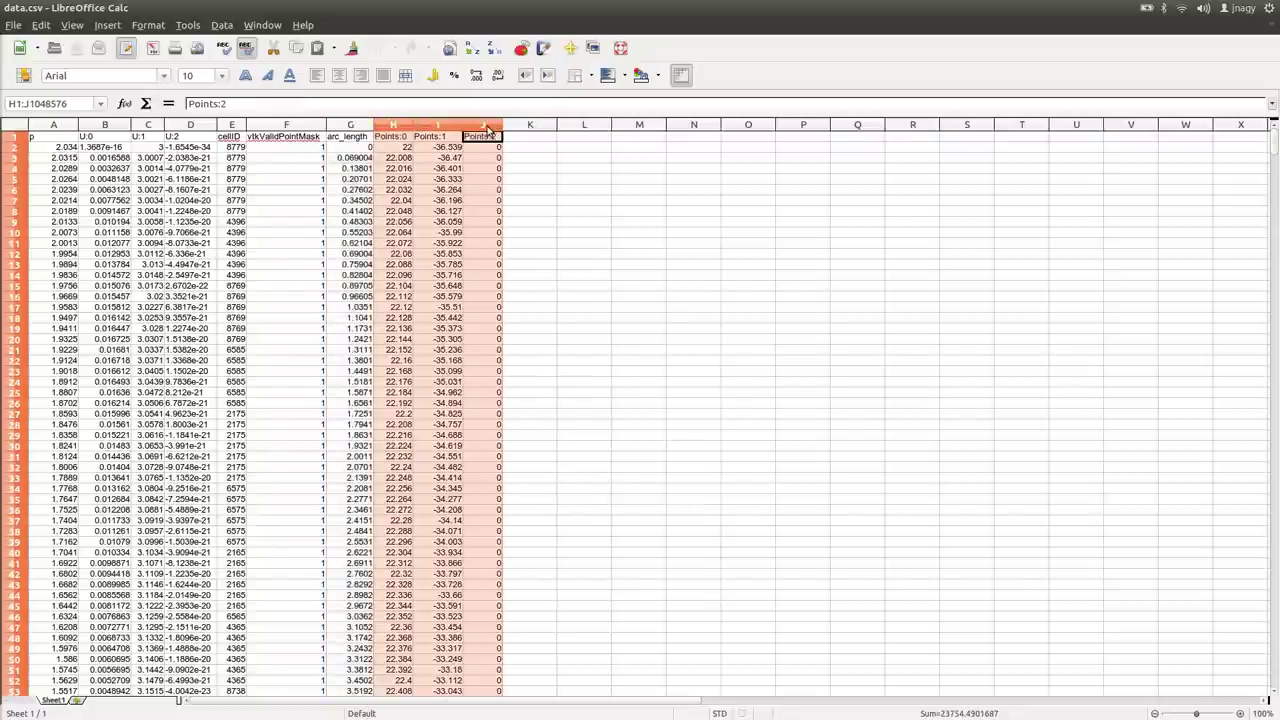
{"action": "right_click", "coordinate": [488, 130]}
{"action": "left_click", "coordinate": [547, 203]}
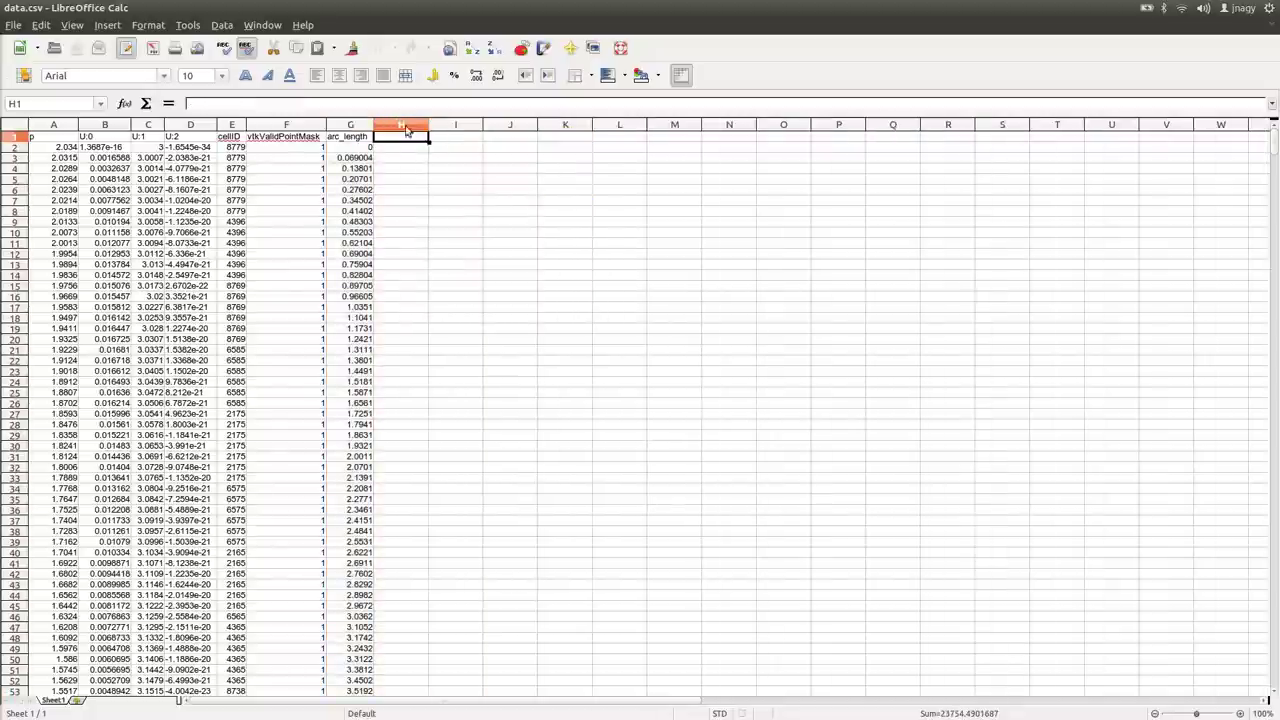
{"action": "left_click_drag", "start_coordinate": [301, 130], "coordinate": [199, 131]}
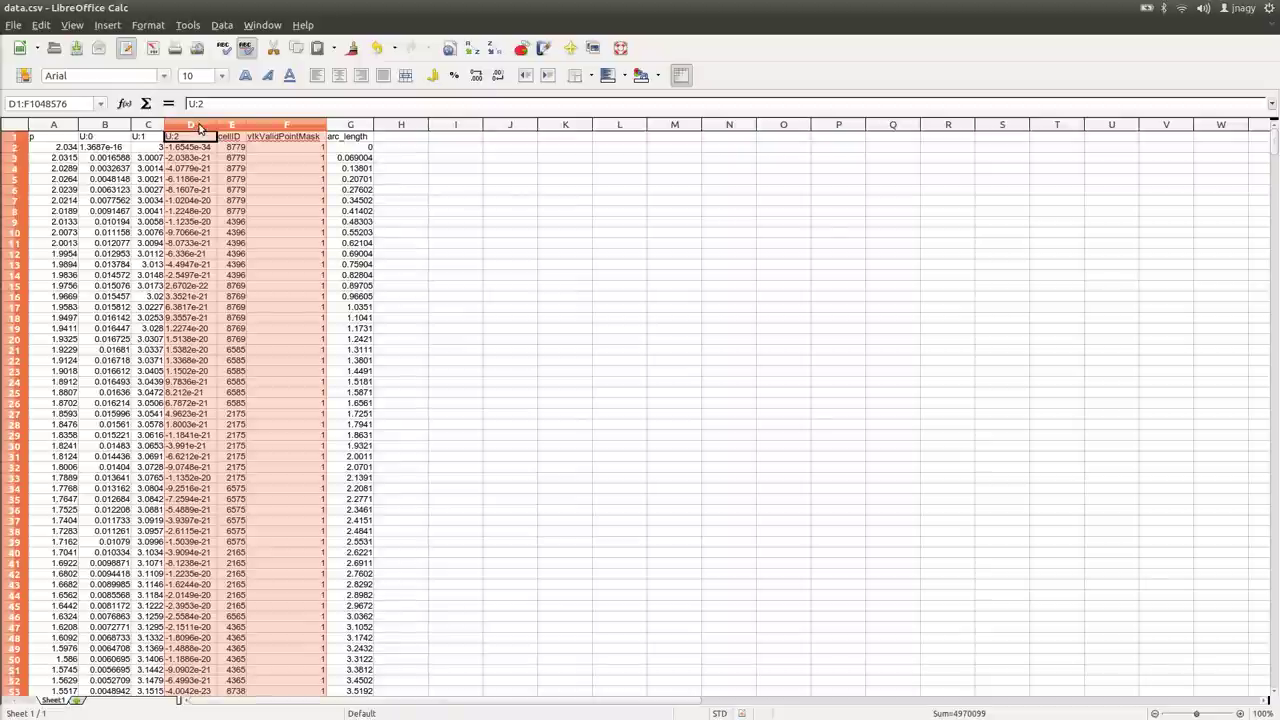
{"action": "right_click", "coordinate": [197, 128]}
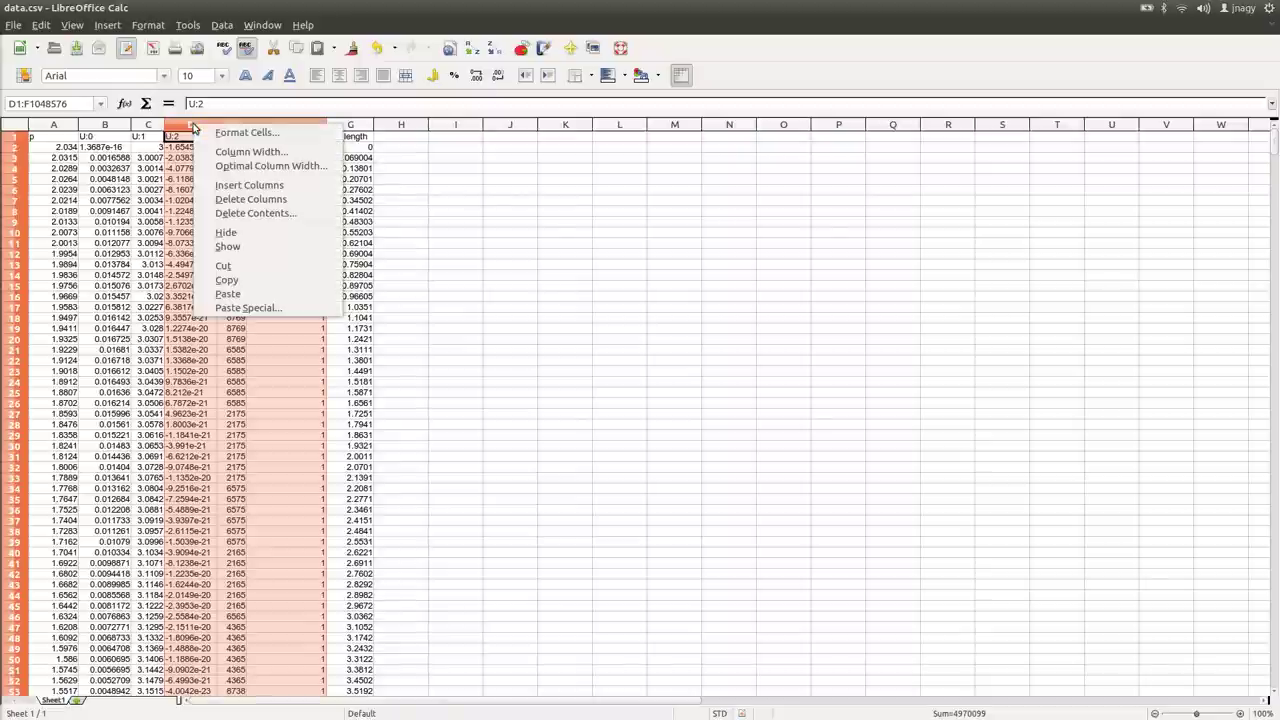
{"action": "left_click", "coordinate": [247, 207]}
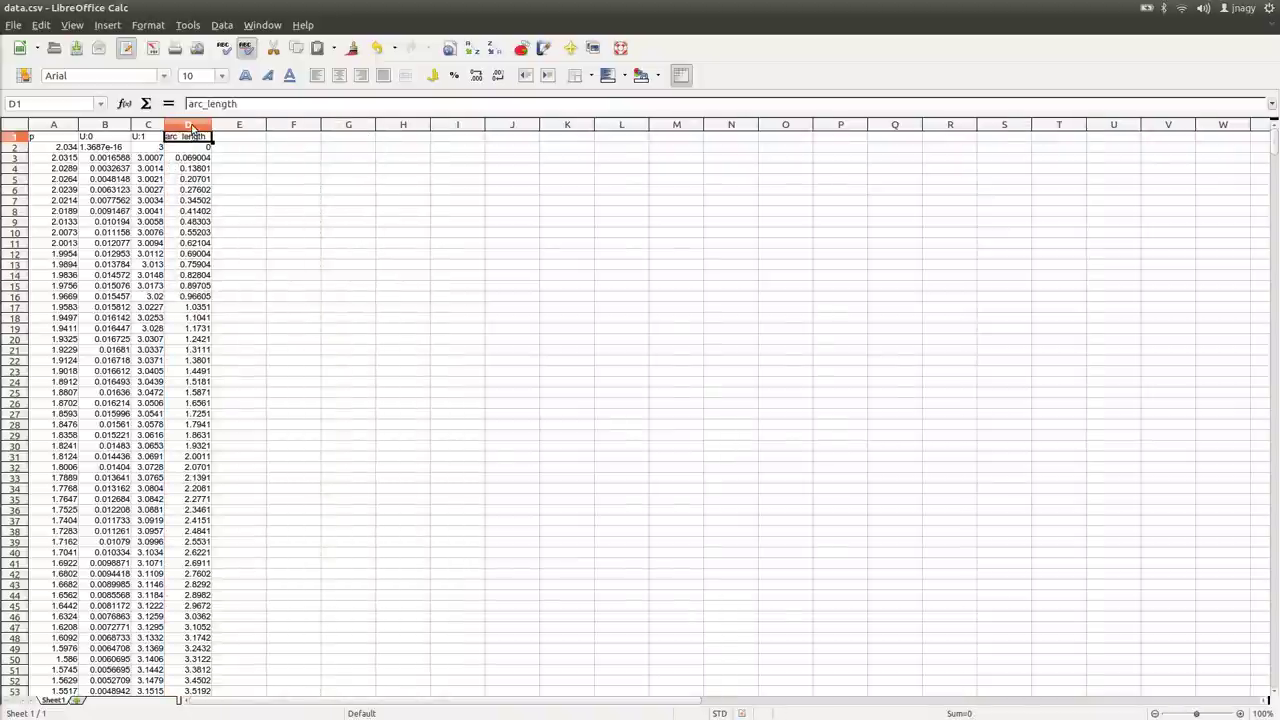
Move the arc_length column into a new column A before p
{"action": "left_click", "coordinate": [188, 128]}
{"action": "right_click", "coordinate": [187, 127]}
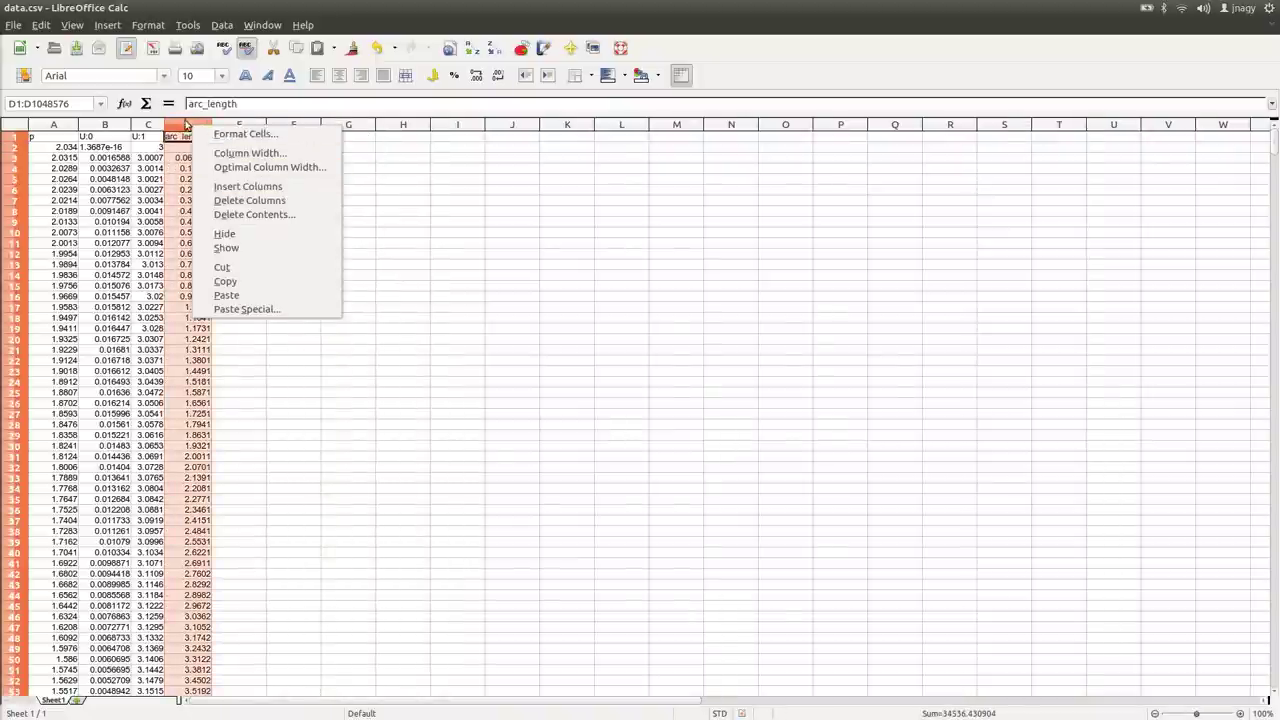
{"action": "key", "text": "Escape"}
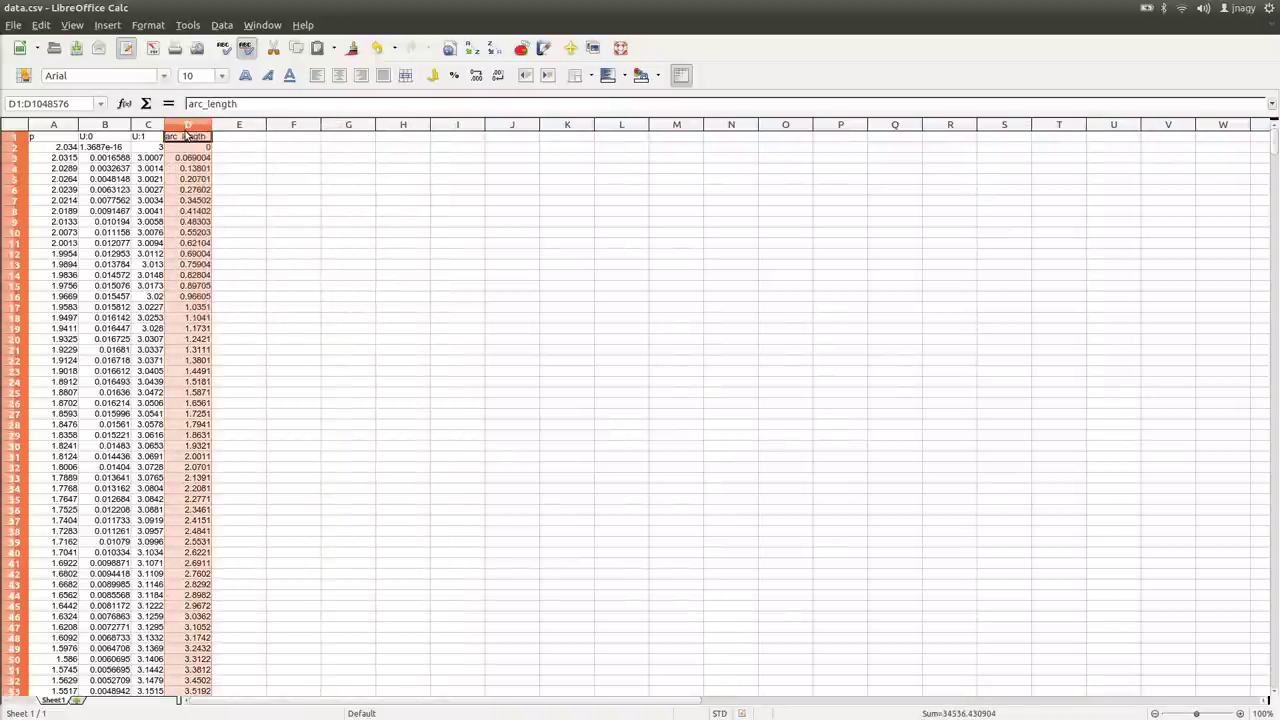
{"action": "key", "text": "ctrl+x"}
{"action": "left_click", "coordinate": [53, 127]}
{"action": "right_click", "coordinate": [53, 127]}
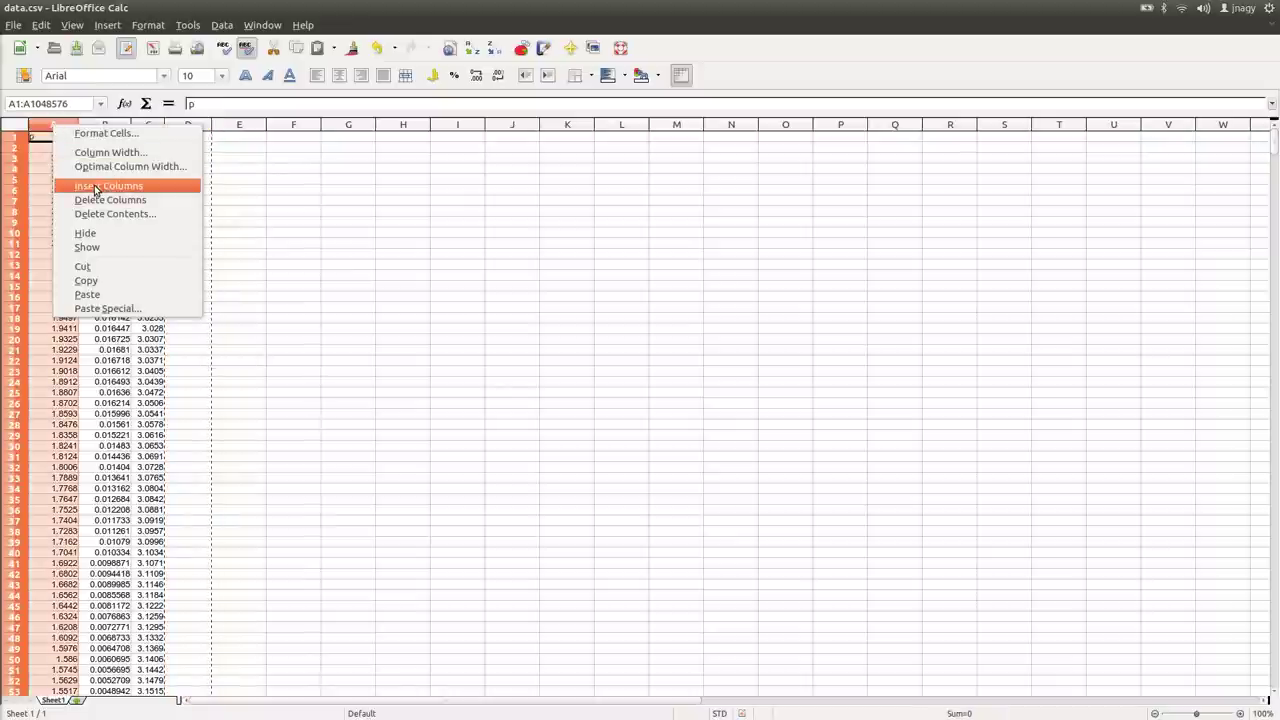
{"action": "left_click", "coordinate": [95, 186]}
{"action": "key", "text": "ctrl+v"}
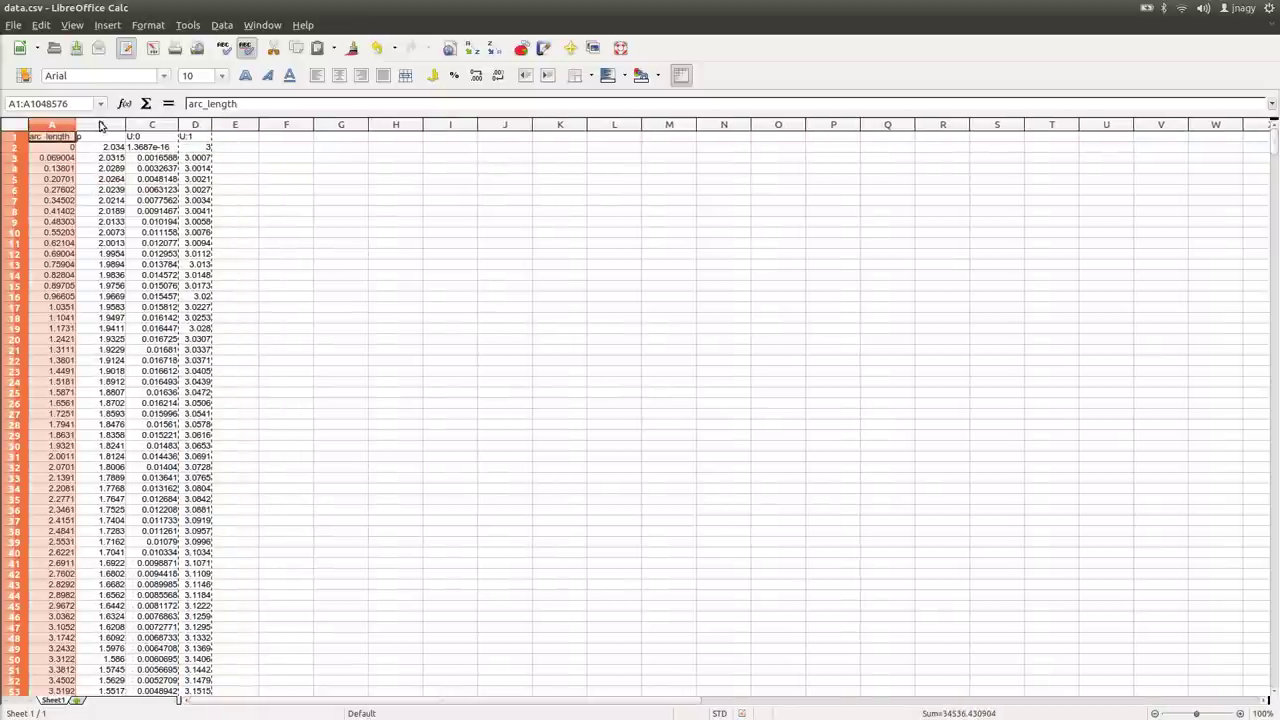
Enter =SQRT(C2*C2+D2*D2) in E2 and fill it down column E
{"action": "left_click", "coordinate": [239, 151]}
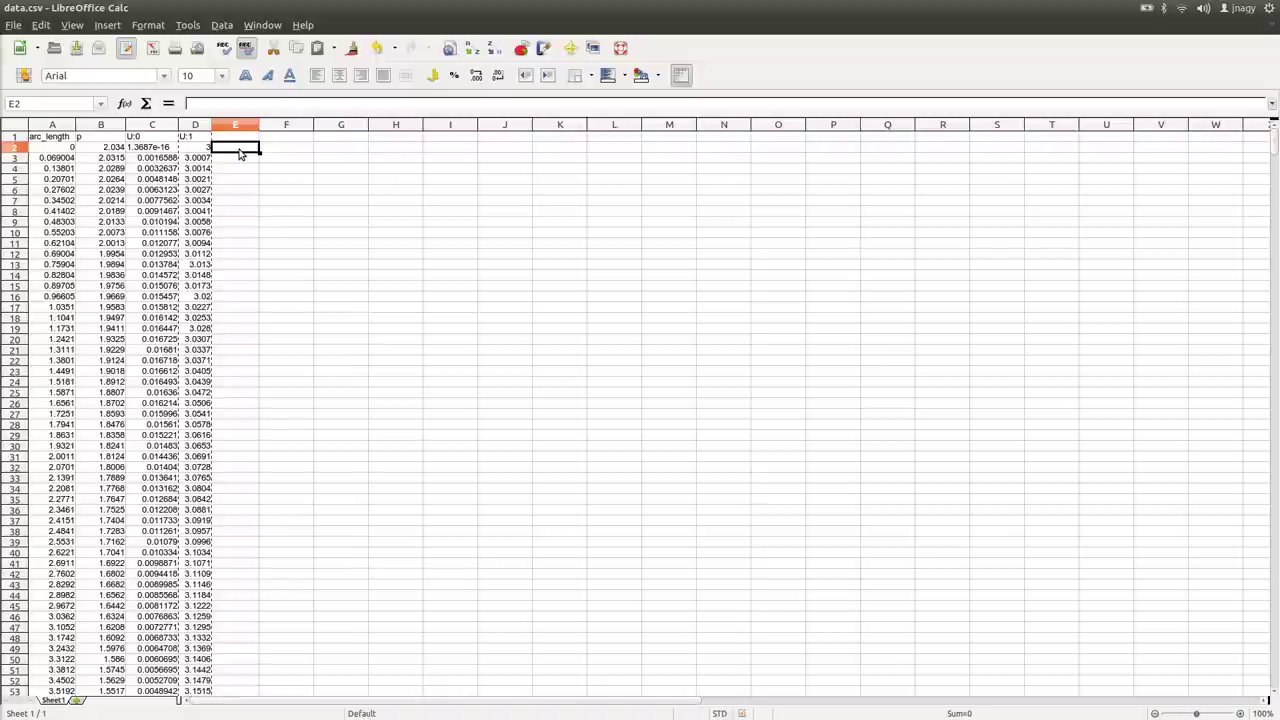
{"action": "type", "text": "="}
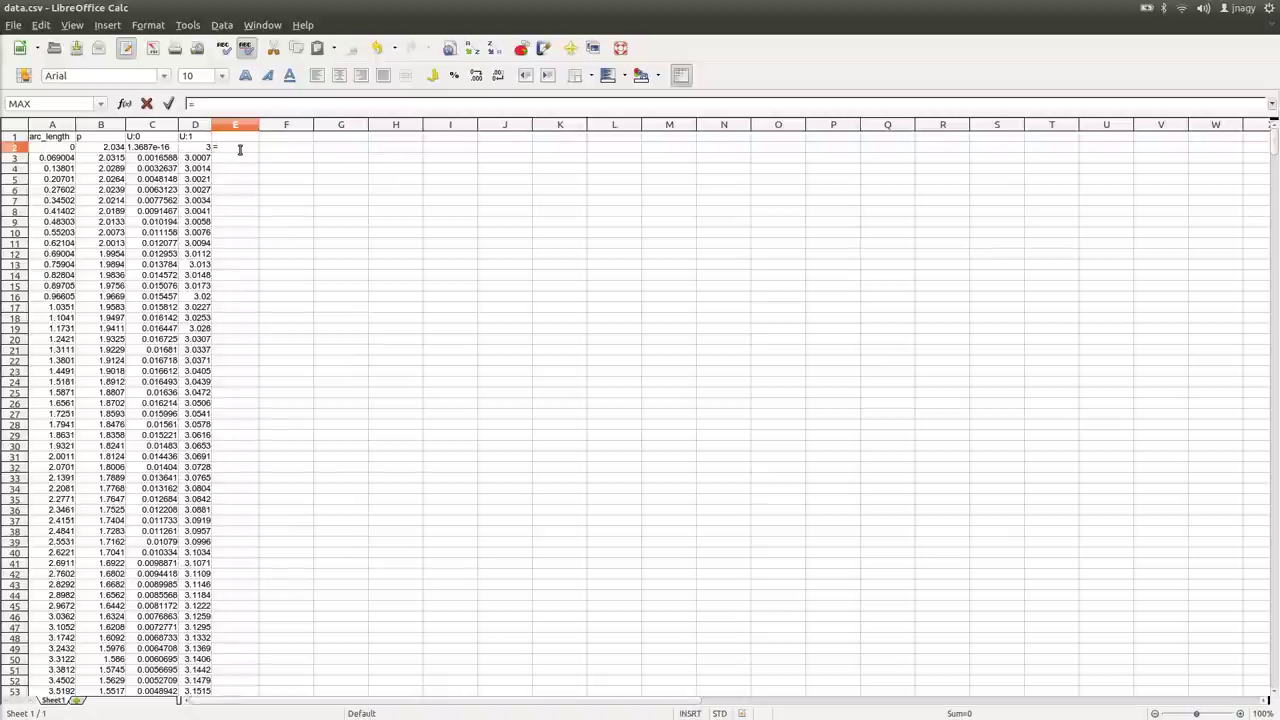
{"action": "type", "text": "SQRT("}
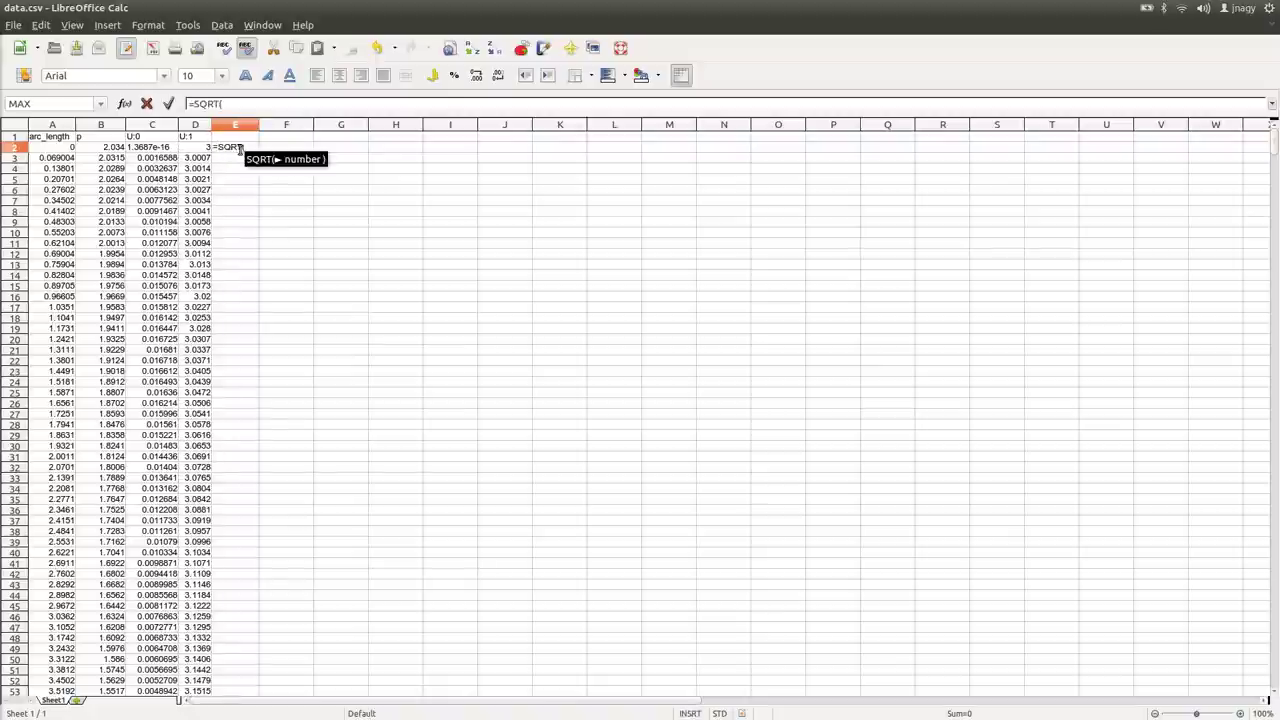
{"action": "type", "text": "C2*C2"}
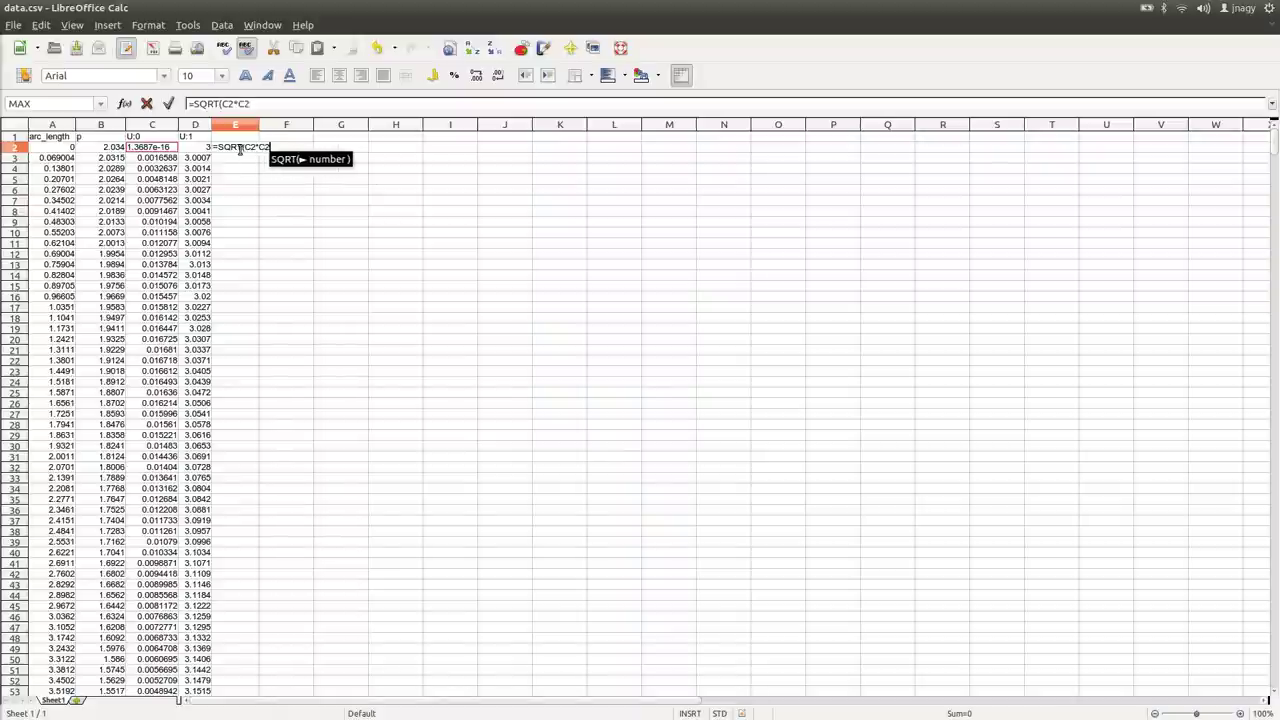
{"action": "type", "text": "+D2*D2"}
{"action": "key", "text": "Return"}
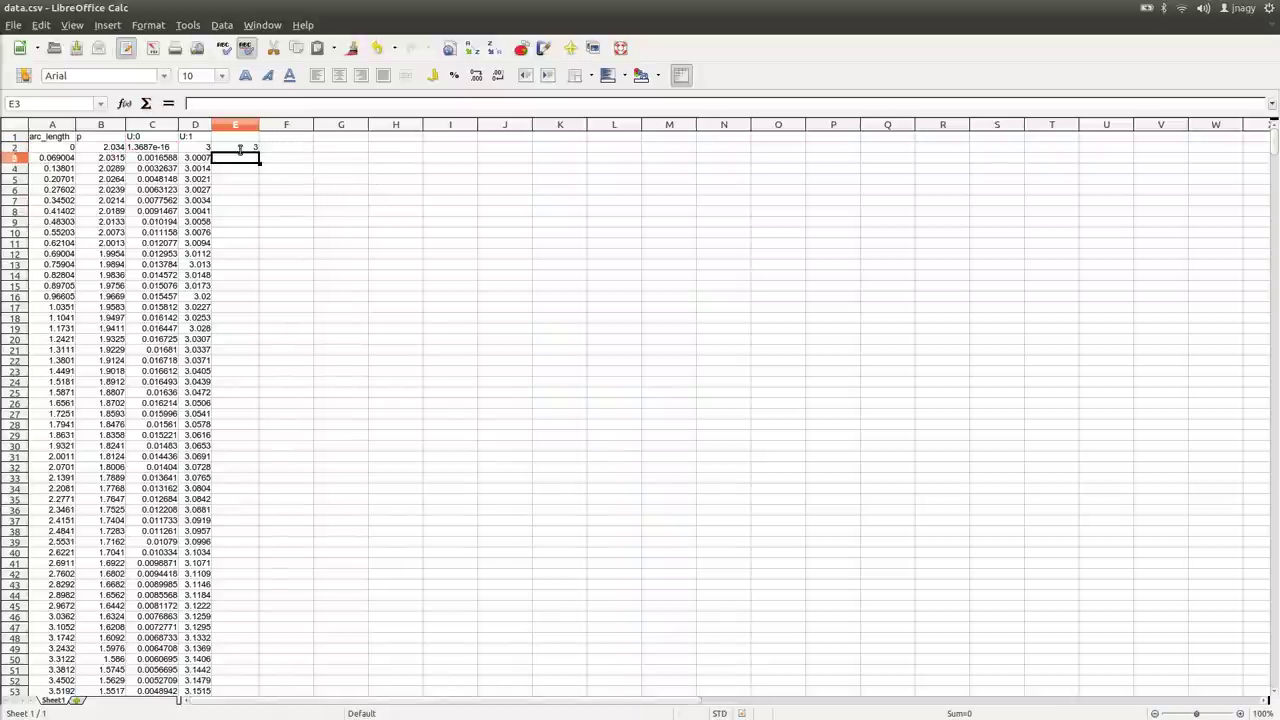
{"action": "left_click", "coordinate": [250, 148]}
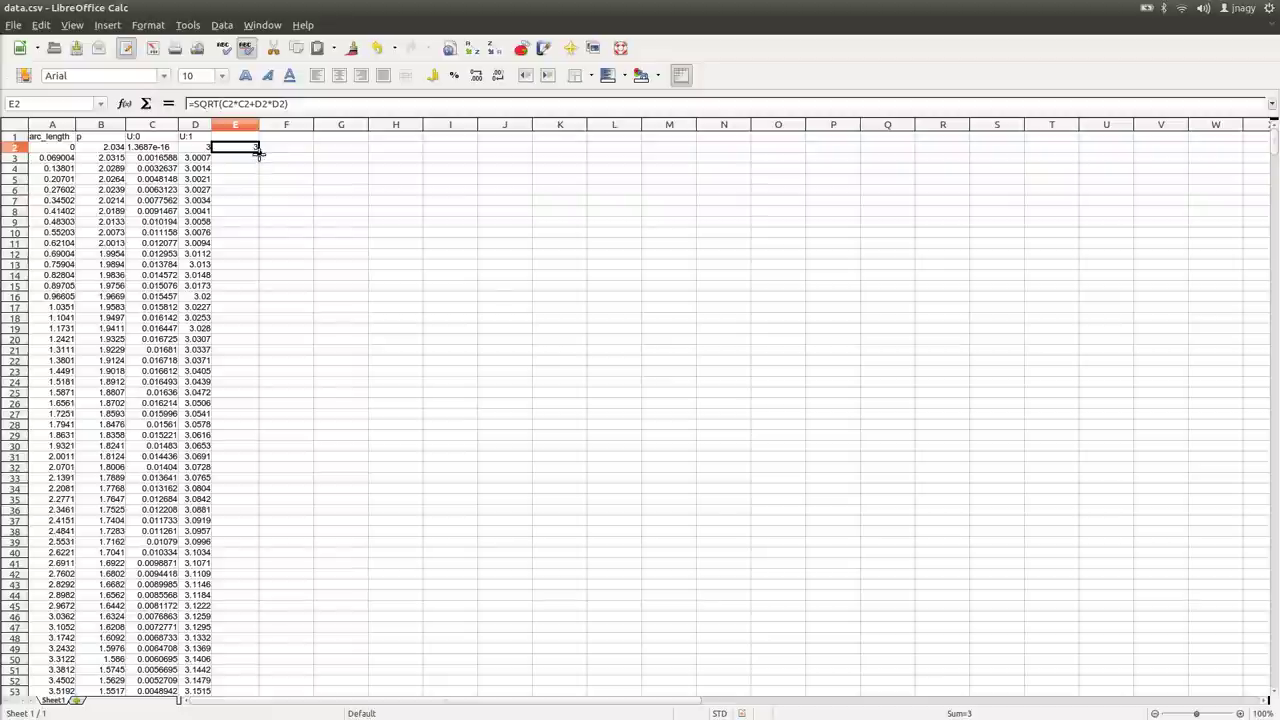
{"action": "double_click", "coordinate": [259, 152]}
Give column E the header 'velMag' in E1
{"action": "left_click", "coordinate": [253, 138]}
{"action": "type", "text": "velMag"}
{"action": "key", "text": "Return"}
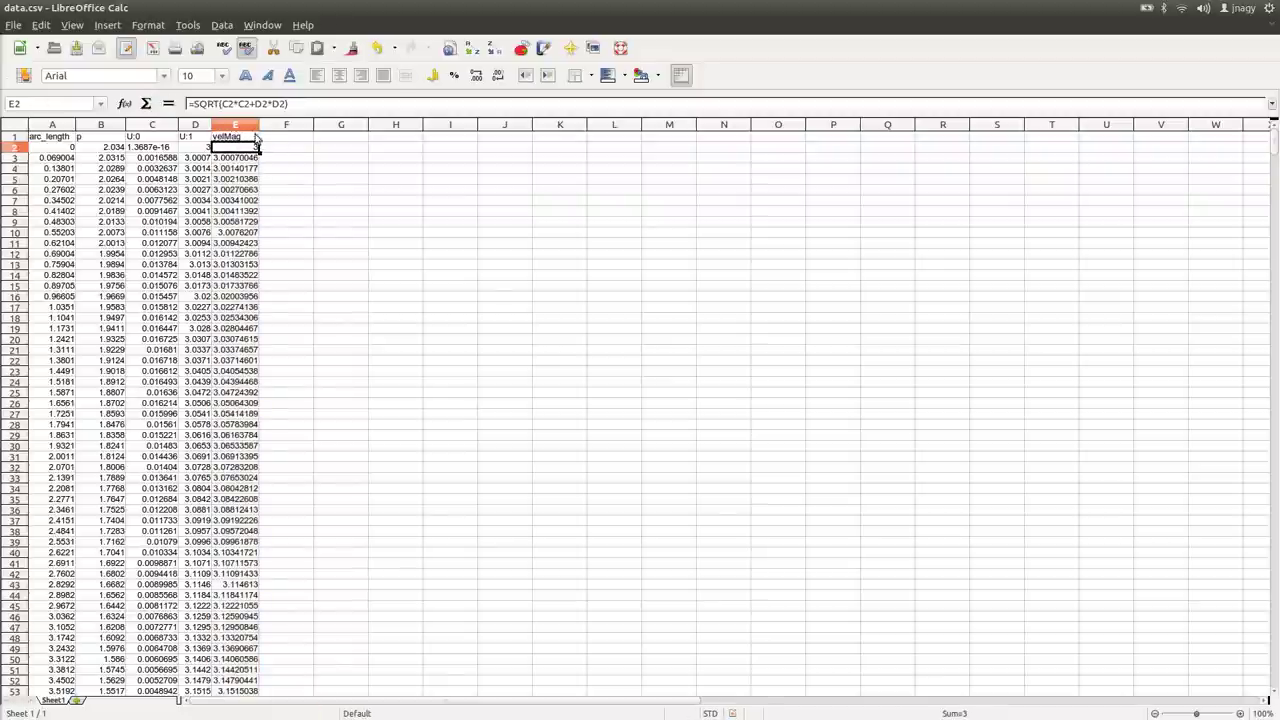
{"action": "left_click_drag", "start_coordinate": [55, 124], "coordinate": [100, 124]}
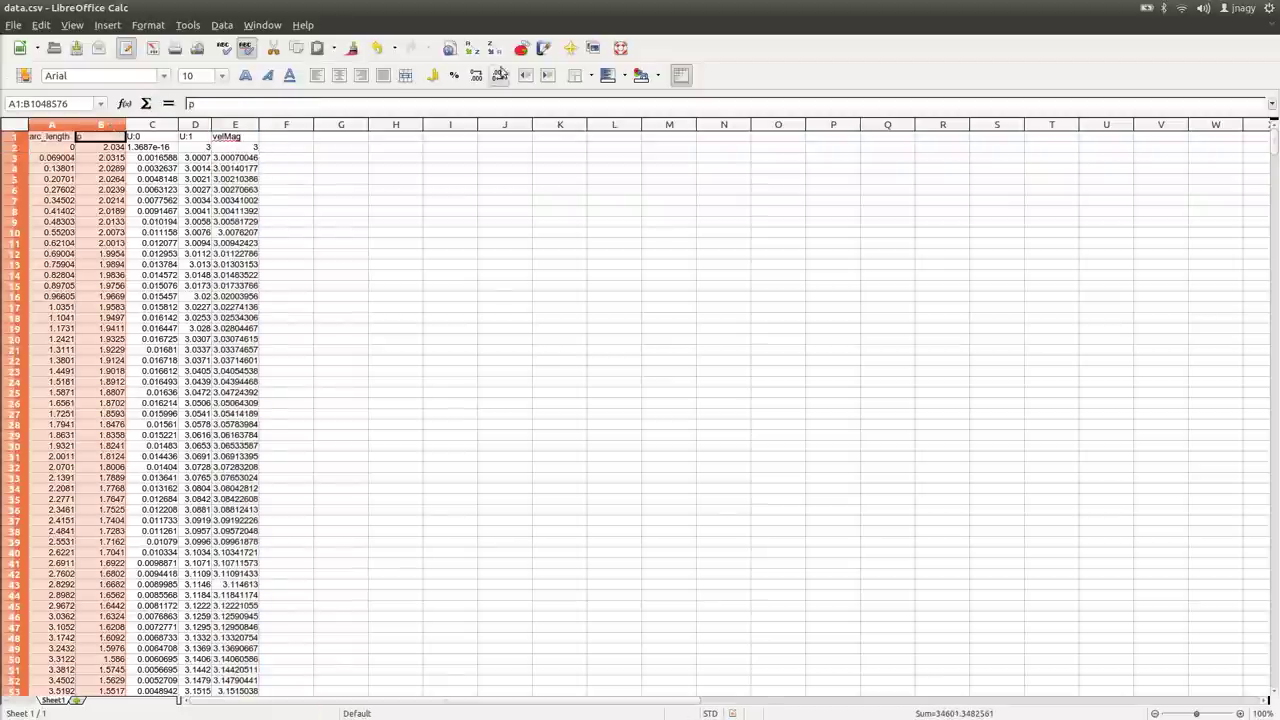
Create an XY (Scatter) lines-only chart of p against arc_length and move it beside the data
{"action": "left_click", "coordinate": [522, 50]}
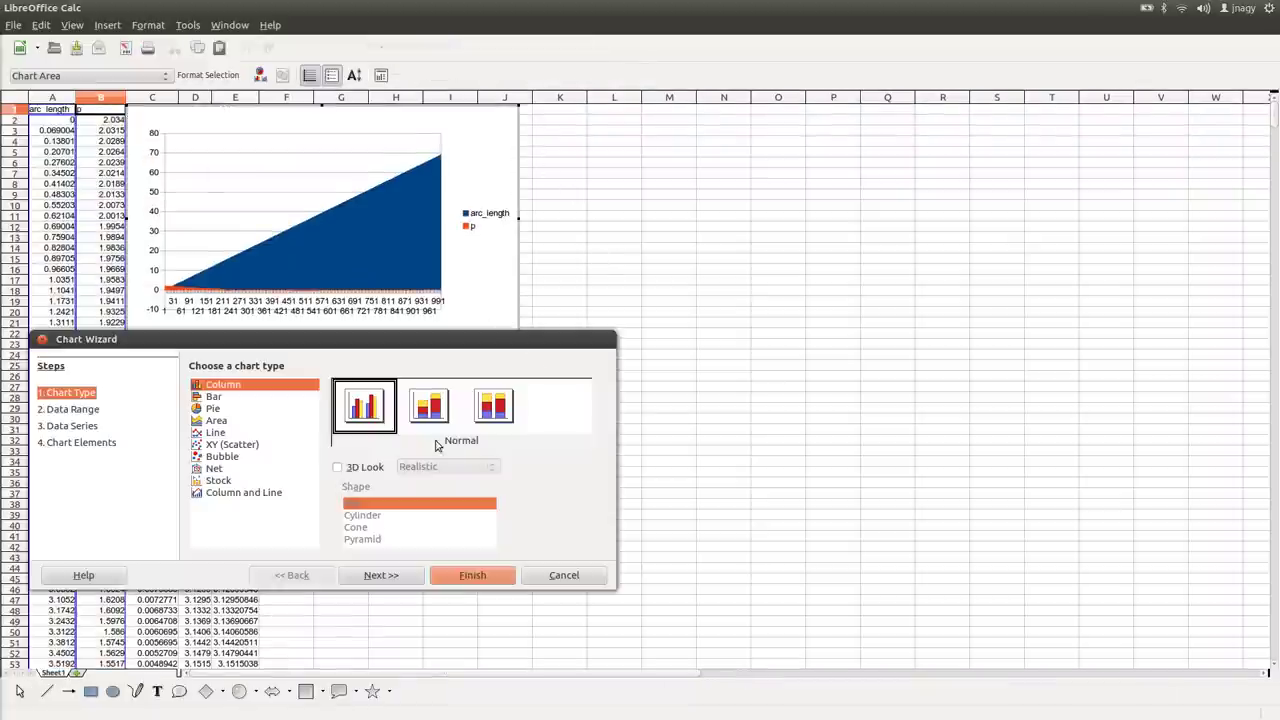
{"action": "left_click", "coordinate": [233, 444]}
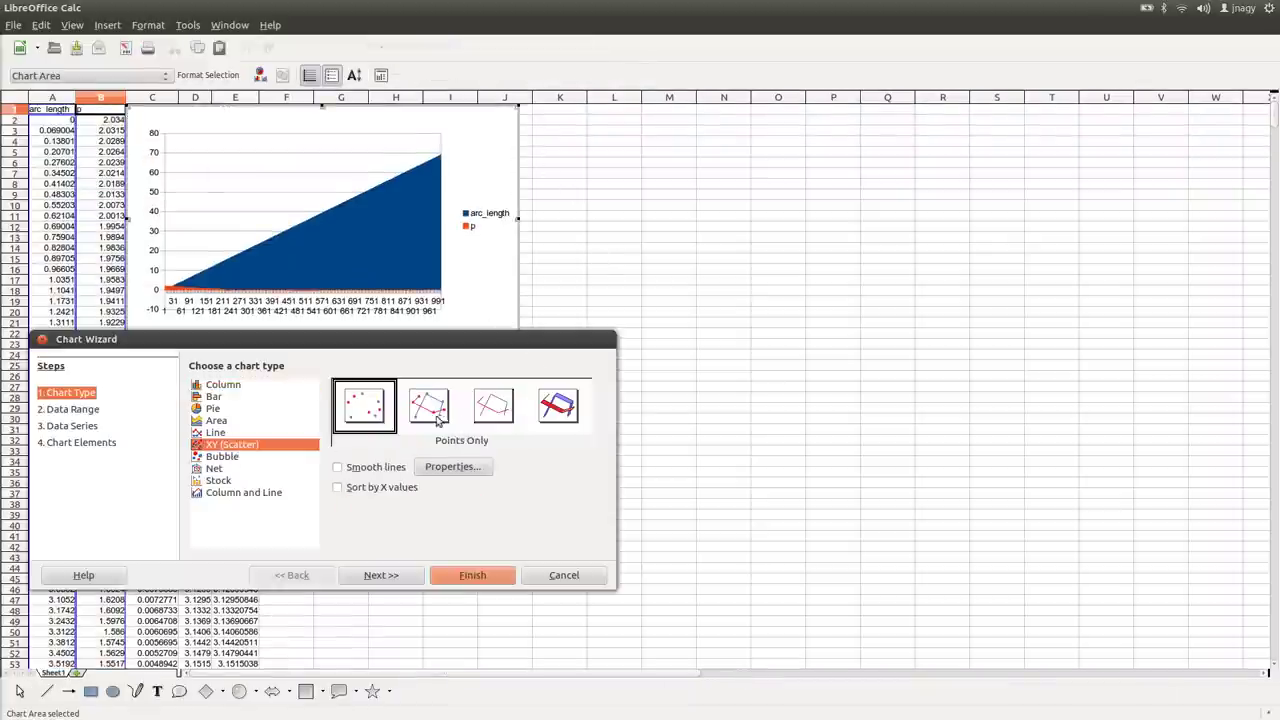
{"action": "left_click", "coordinate": [484, 420]}
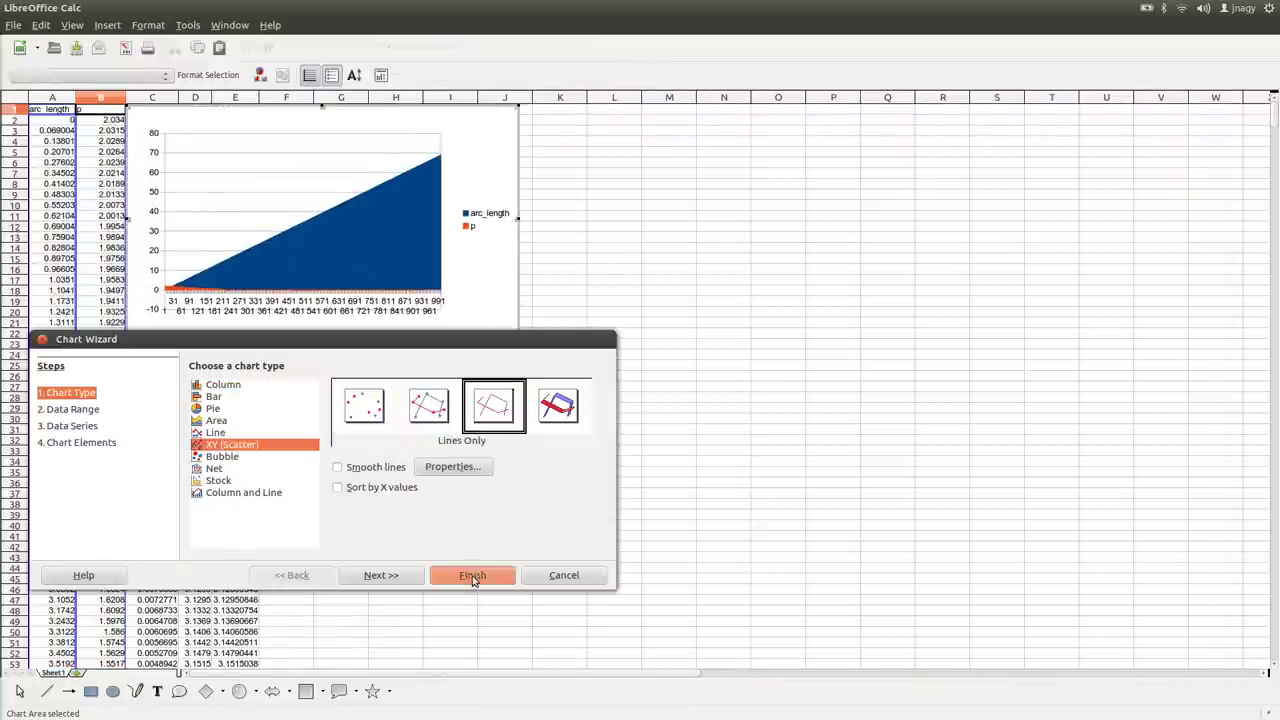
{"action": "left_click", "coordinate": [472, 578]}
{"action": "left_click", "coordinate": [518, 312]}
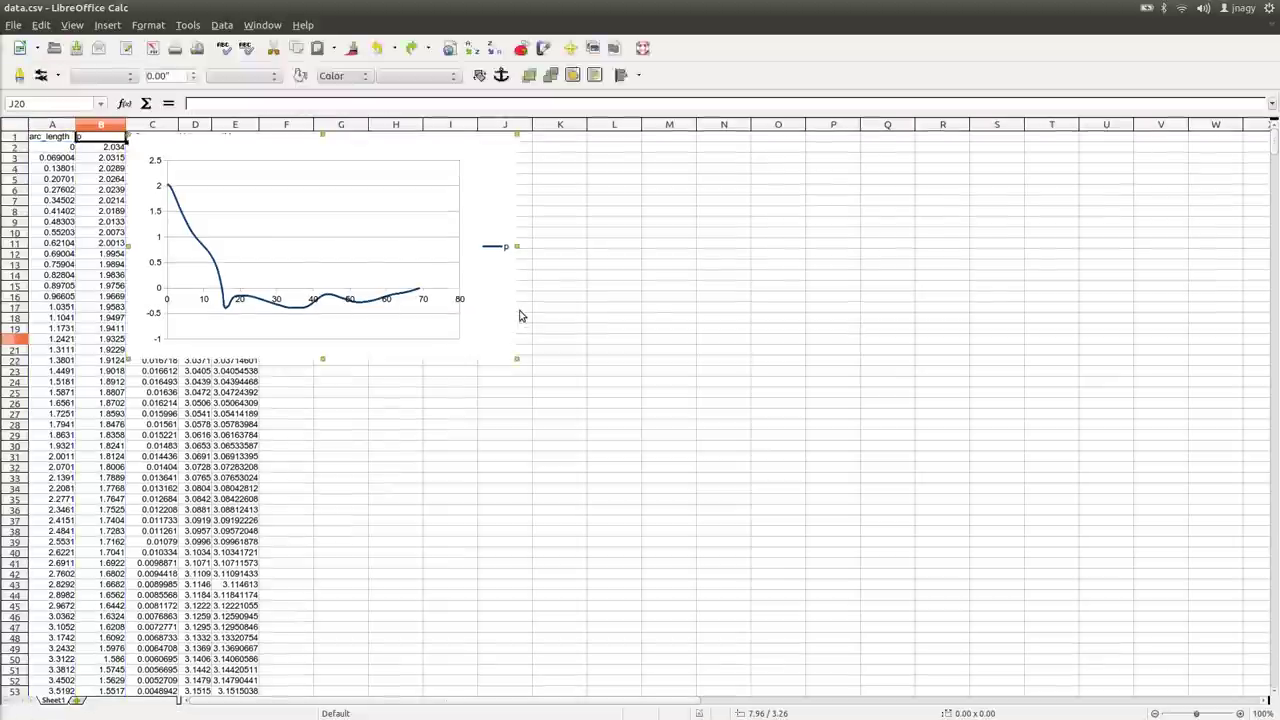
{"action": "left_click_drag", "start_coordinate": [503, 294], "coordinate": [978, 366]}
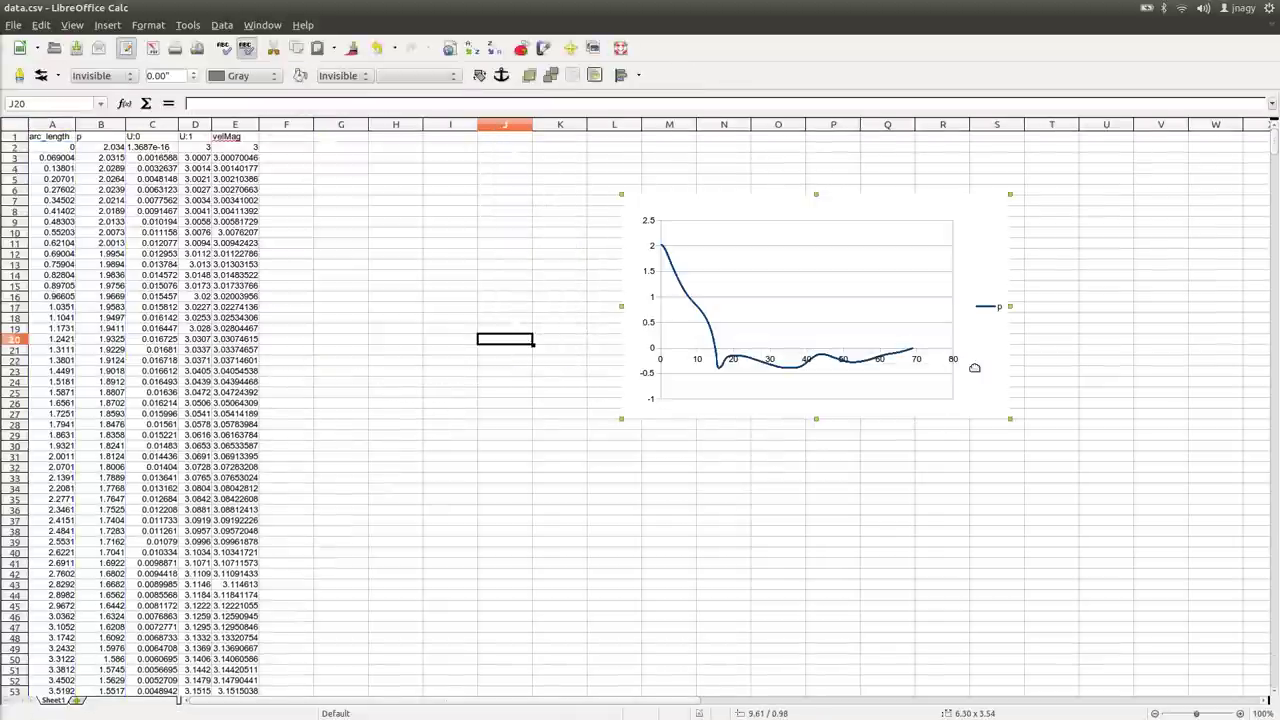
Chart velMag against arc_length as XY lines-only, then reposition and enlarge it
{"action": "left_click", "coordinate": [52, 125]}
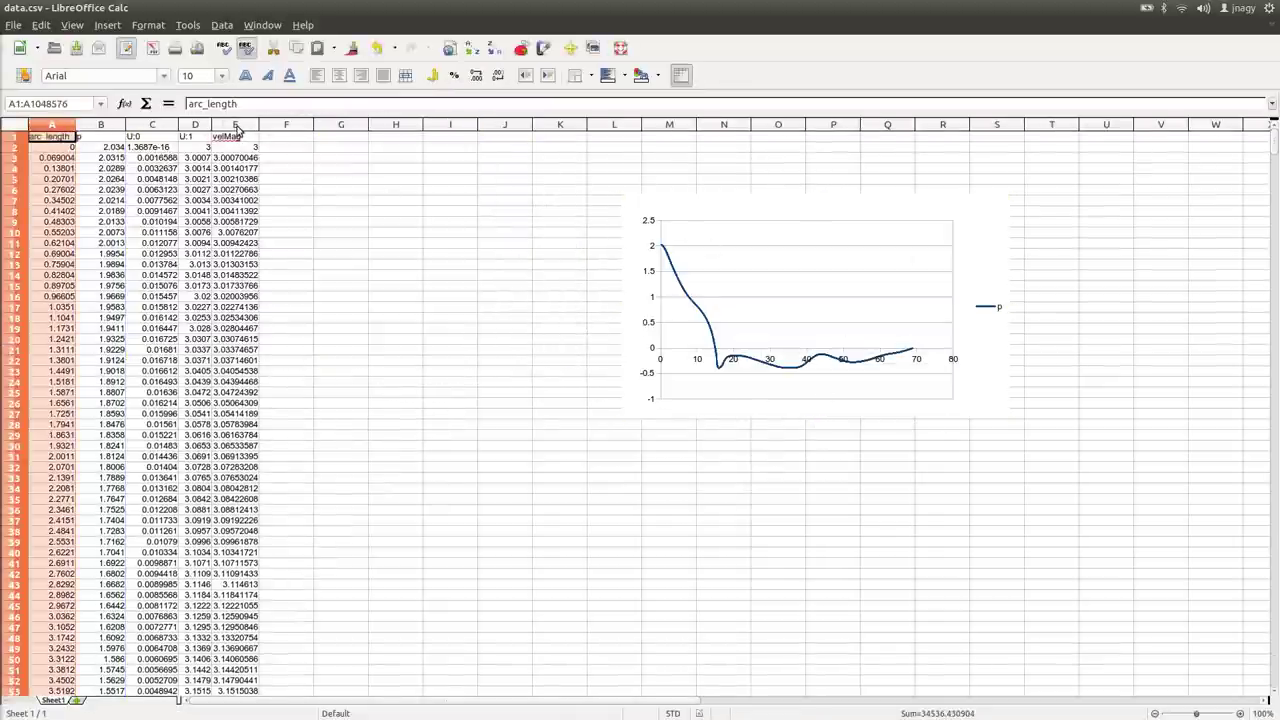
{"action": "left_click", "coordinate": [236, 125], "text": "ctrl"}
{"action": "left_click", "coordinate": [521, 48]}
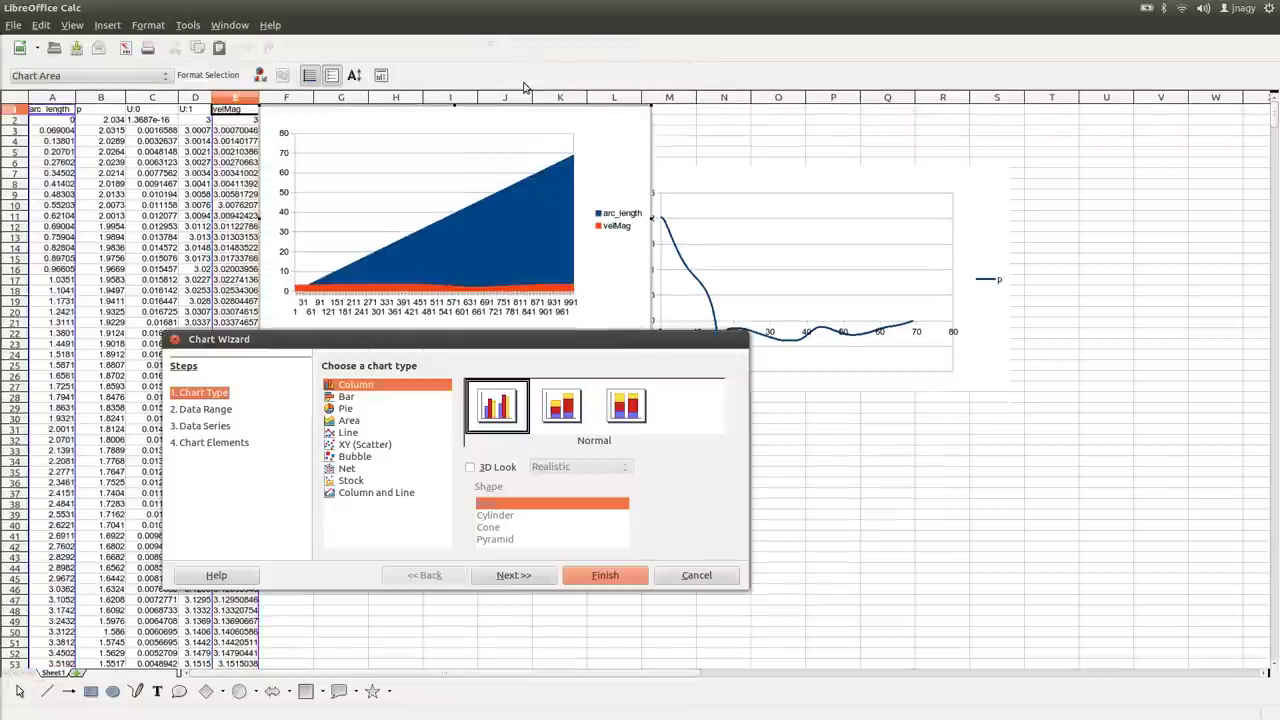
{"action": "left_click", "coordinate": [385, 444]}
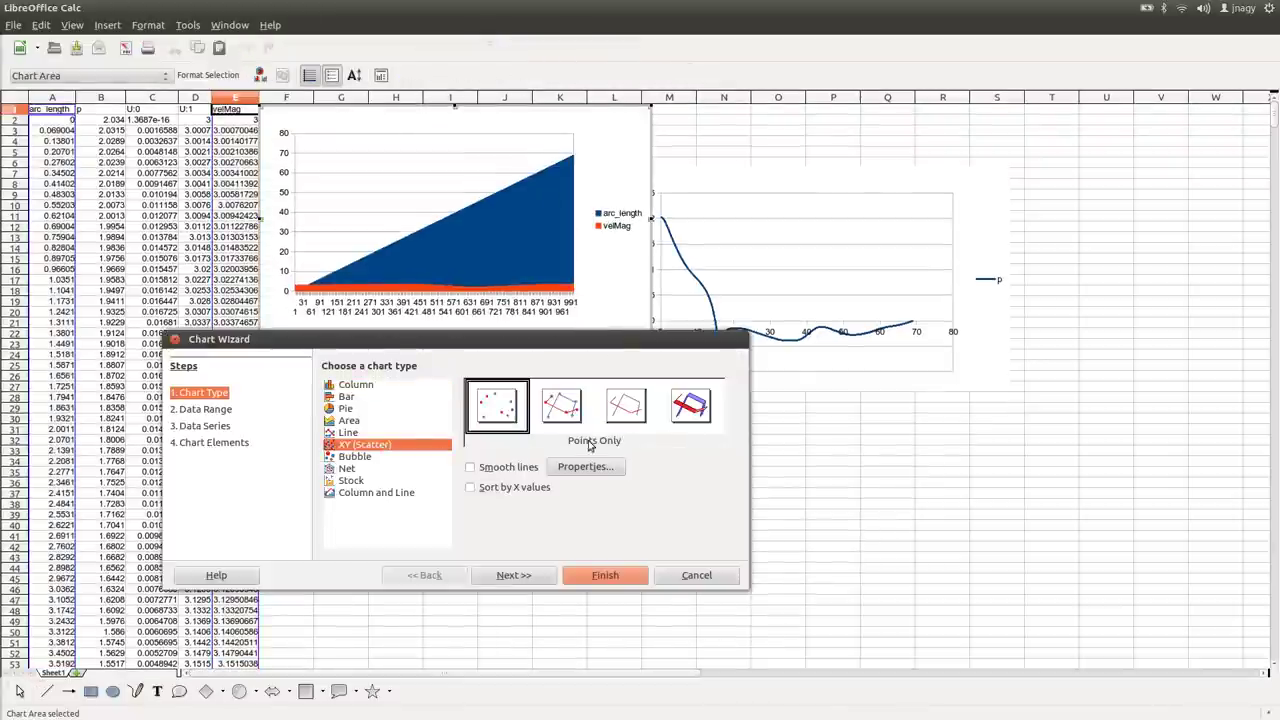
{"action": "left_click", "coordinate": [626, 408]}
{"action": "left_click", "coordinate": [606, 577]}
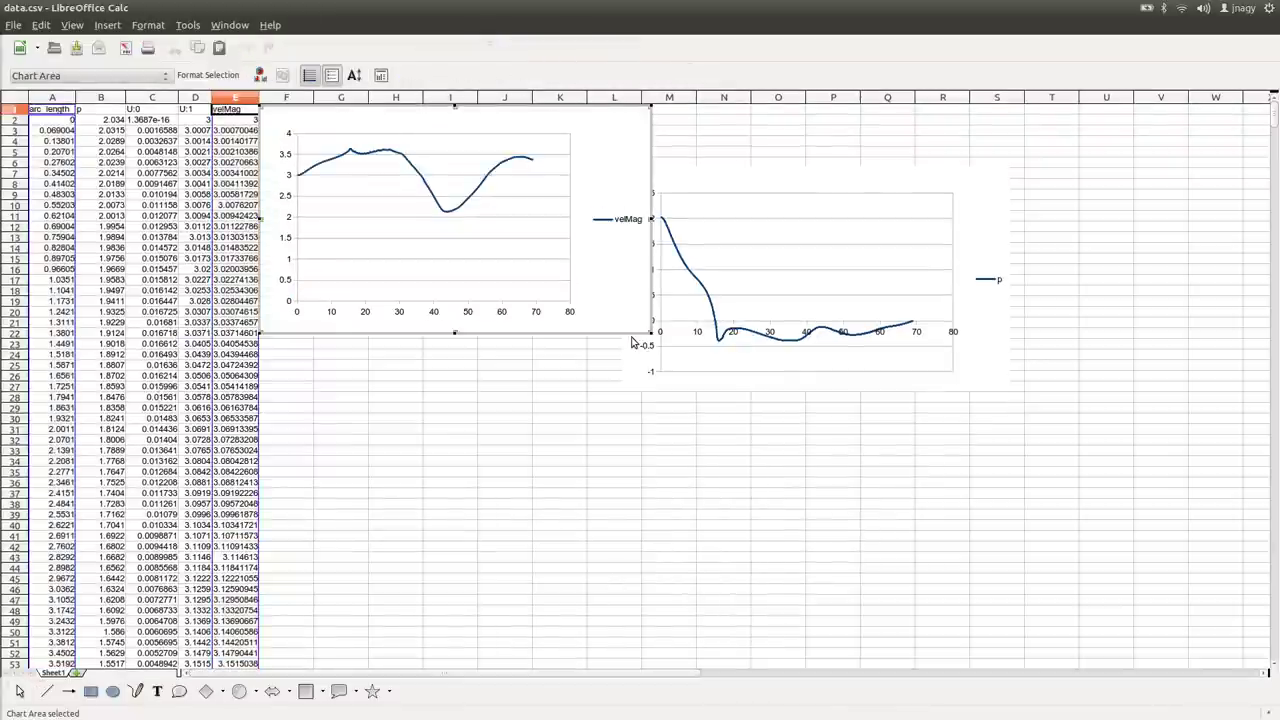
{"action": "left_click_drag", "start_coordinate": [648, 320], "coordinate": [953, 519]}
{"action": "left_click_drag", "start_coordinate": [991, 389], "coordinate": [729, 224]}
{"action": "left_click_drag", "start_coordinate": [733, 379], "coordinate": [1175, 632]}
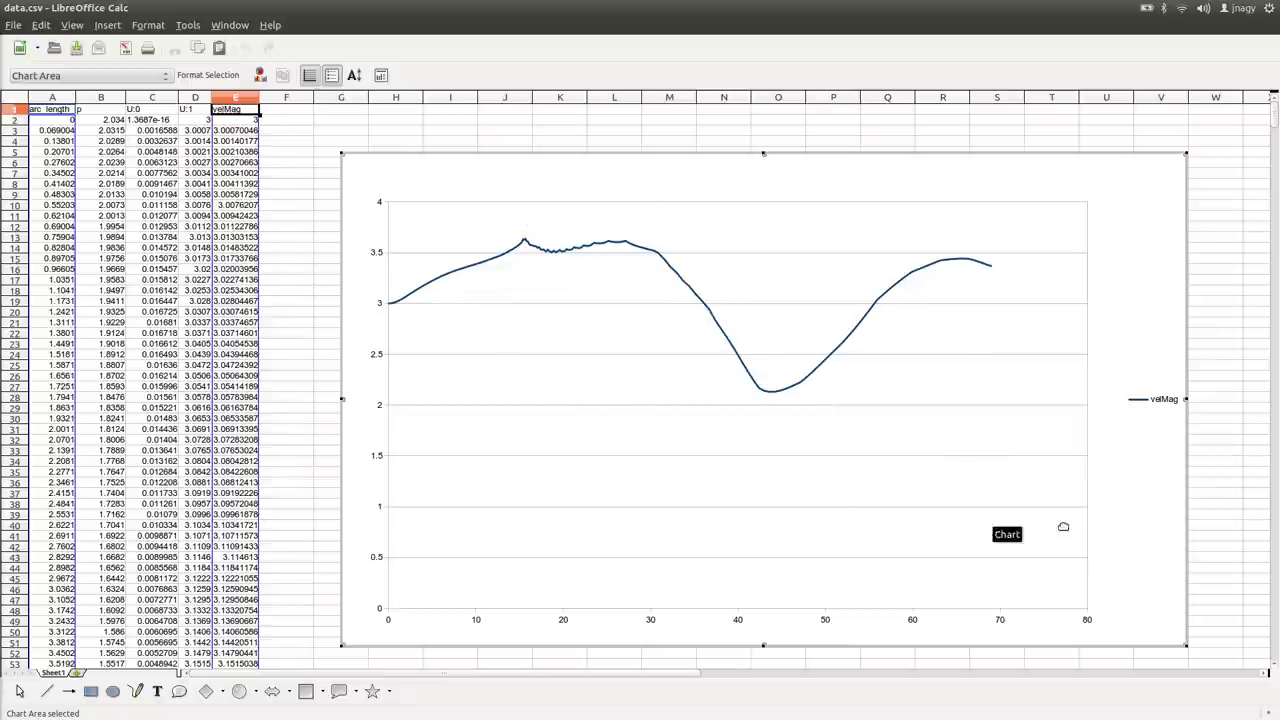
{"action": "left_click", "coordinate": [1217, 521]}
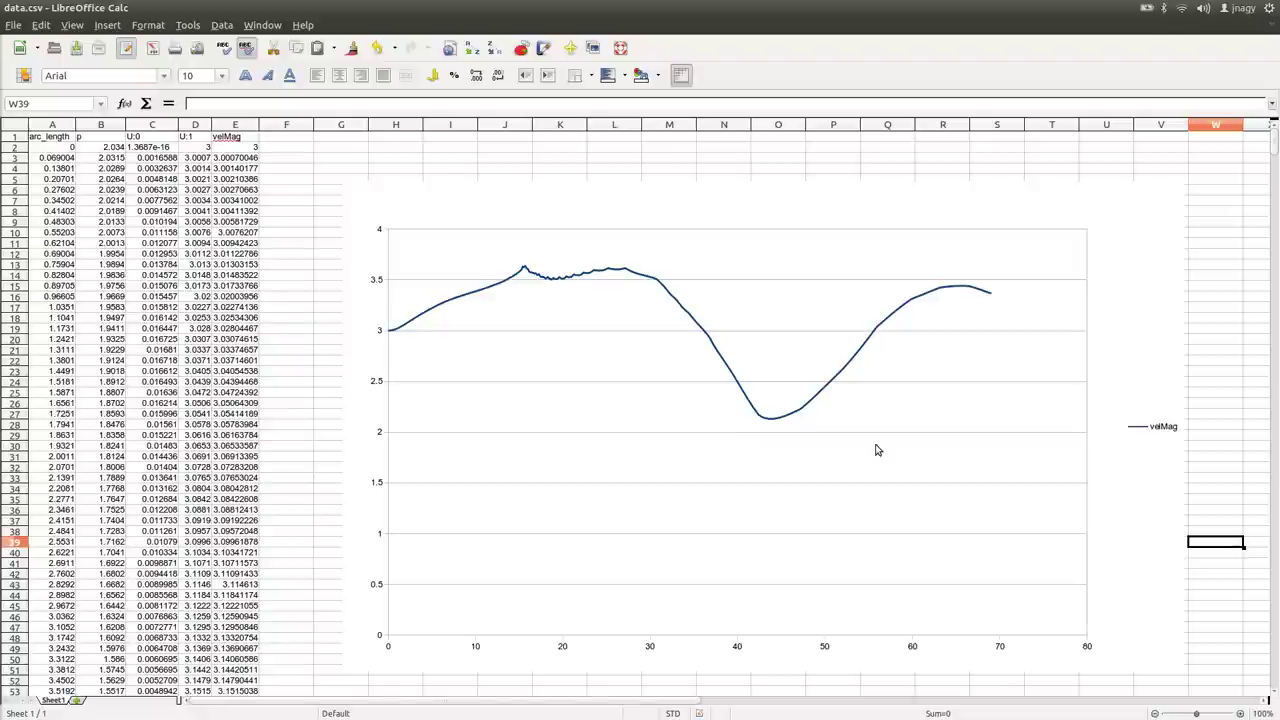
Select data.csv among the elbow_quad_refined files in Nautilus, then switch to the Terminal
{"action": "key", "text": "alt+Tab"}
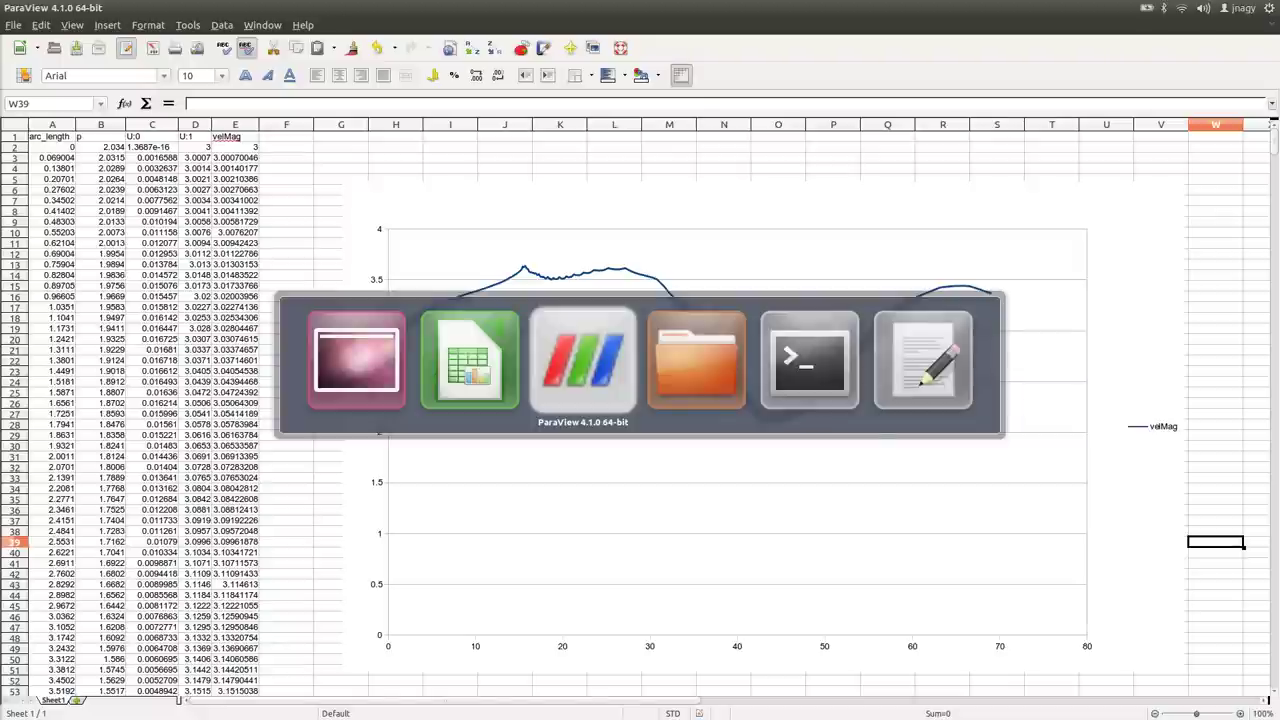
{"action": "key", "text": "Left"}
{"action": "key", "text": "Right"}
{"action": "key", "text": "Left"}
{"action": "key", "text": "Left"}
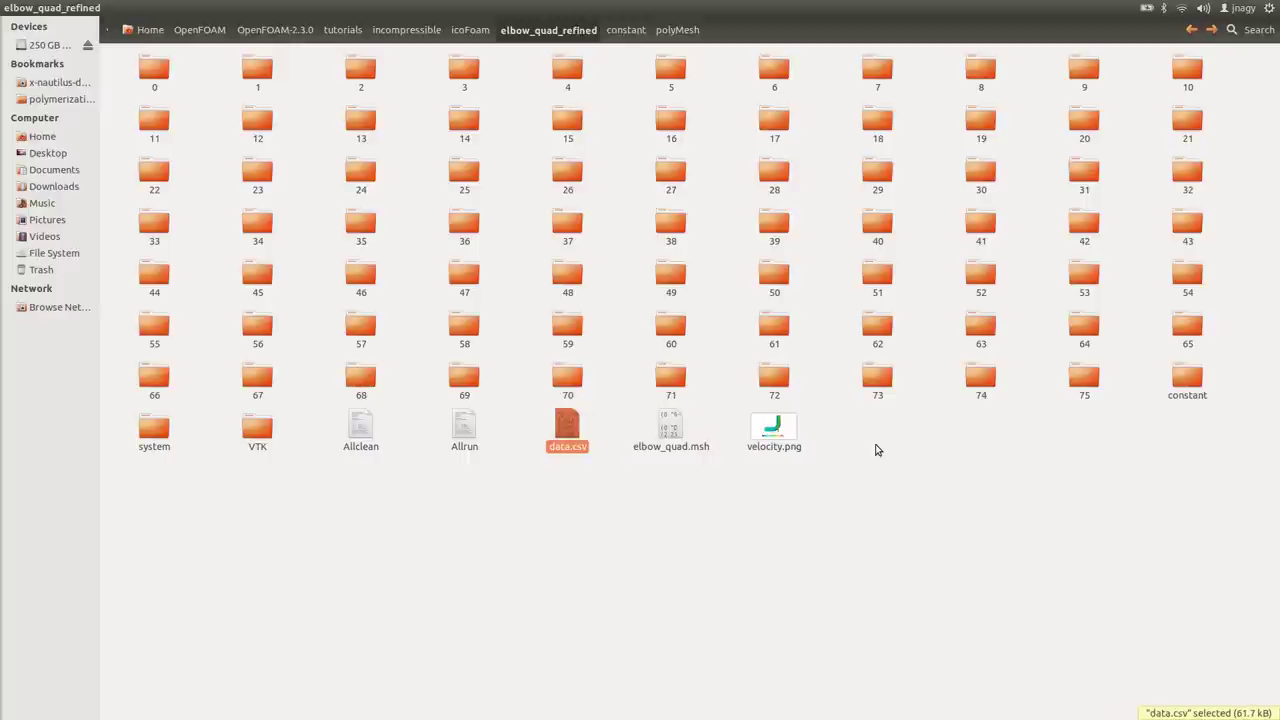
{"action": "key", "text": "alt+Tab"}
{"action": "key", "text": "alt+Tab"}
{"action": "key", "text": "alt+Tab"}
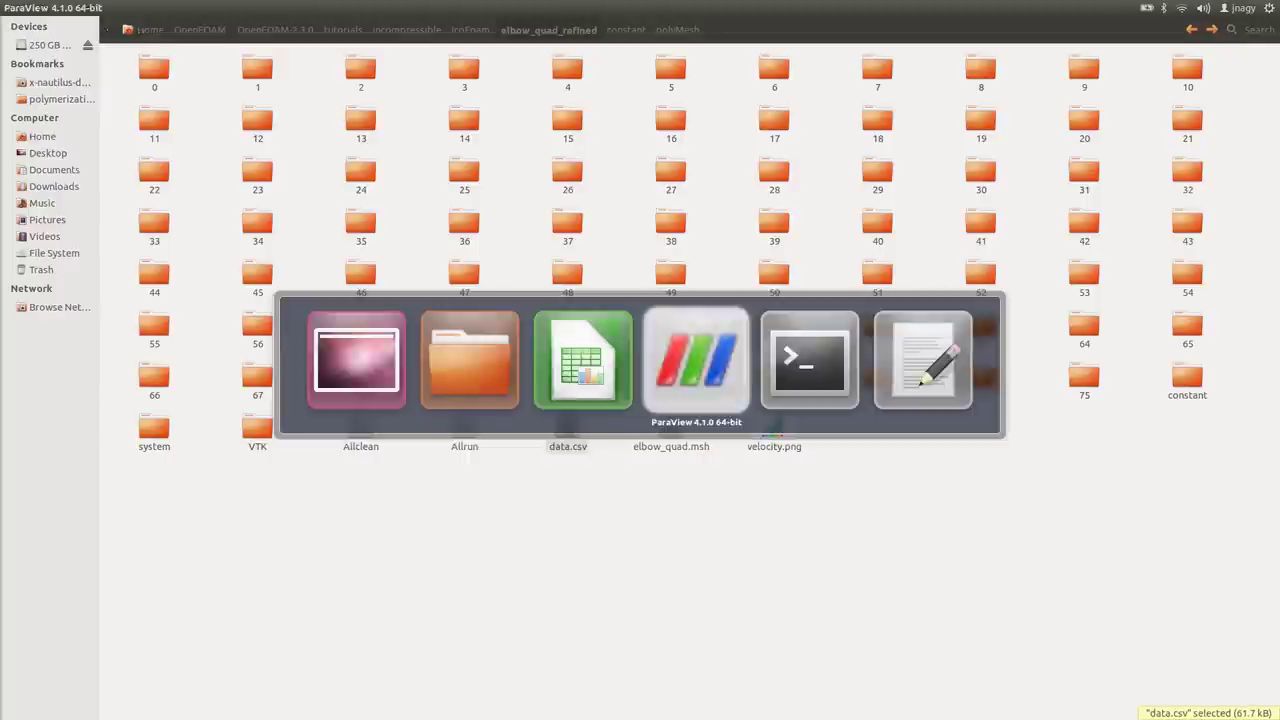